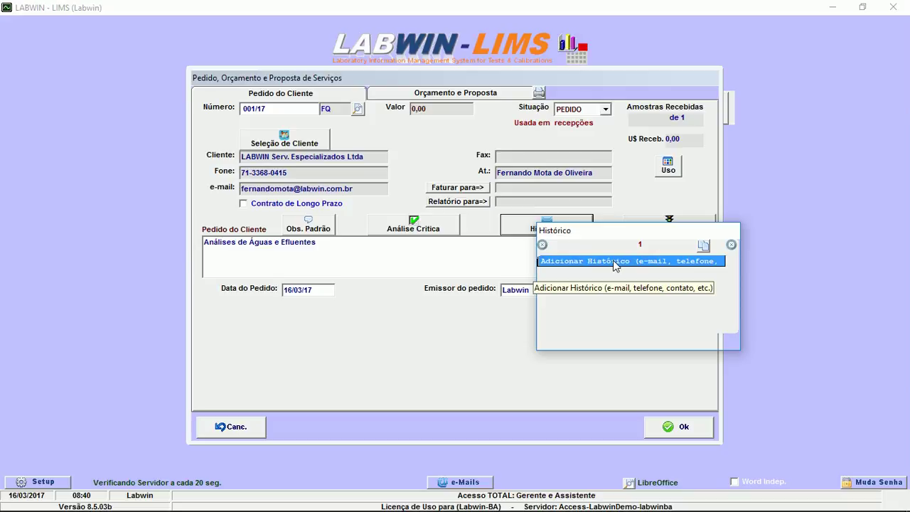
# Step: Try to add a history entry named eMail to the client order
pyautogui.doubleClick(615, 264)
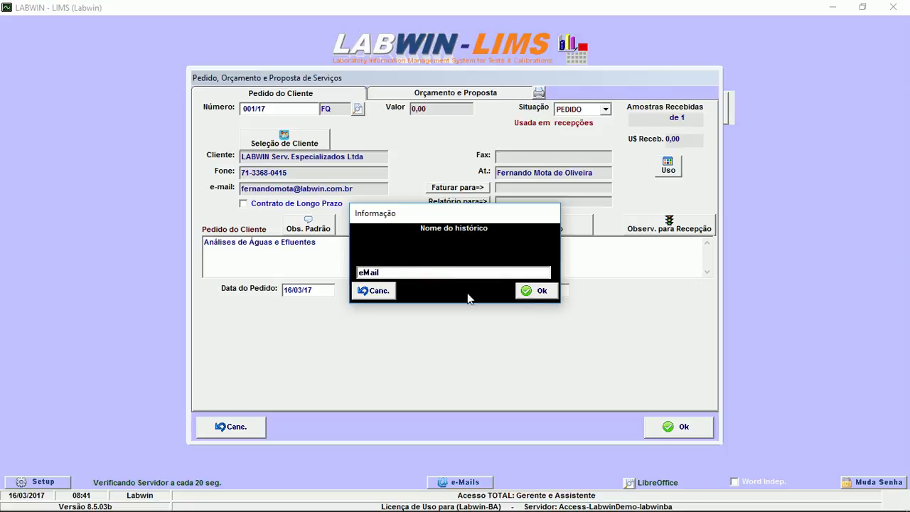
pyautogui.click(390, 293)
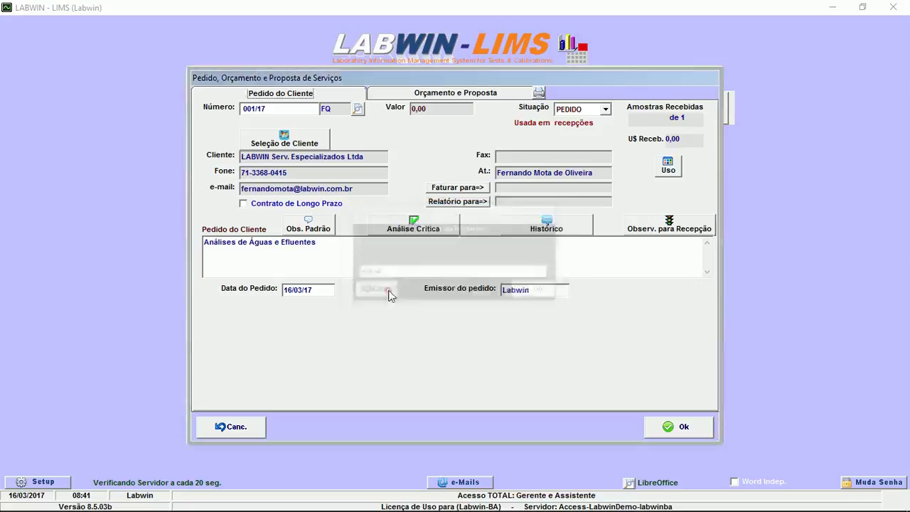
# Step: Add a reception observation to the order with a note about the sample collection (coleta)
pyautogui.click(655, 232)
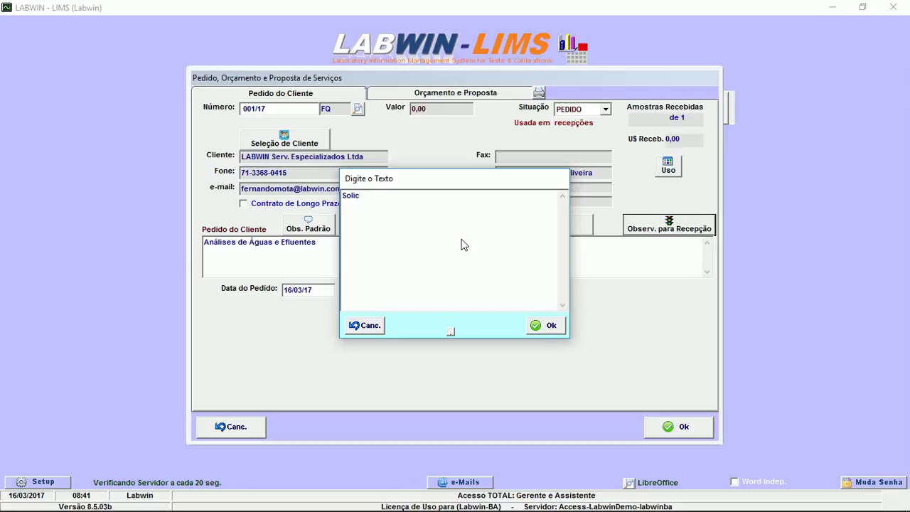
pyautogui.write('de coleta.')
pyautogui.click(558, 326)
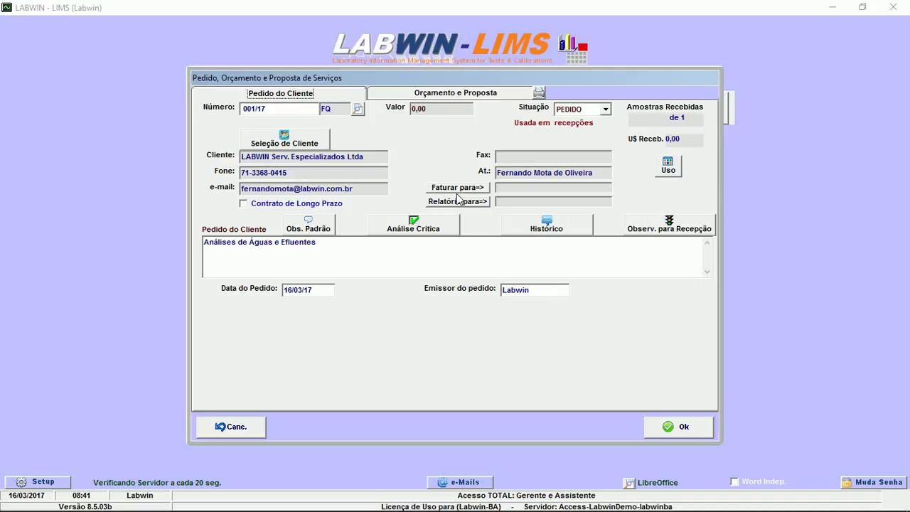
# Step: Add the first quotation item with matrix AG, the name "Águas de Torneira" and 4 samples
pyautogui.click(411, 97)
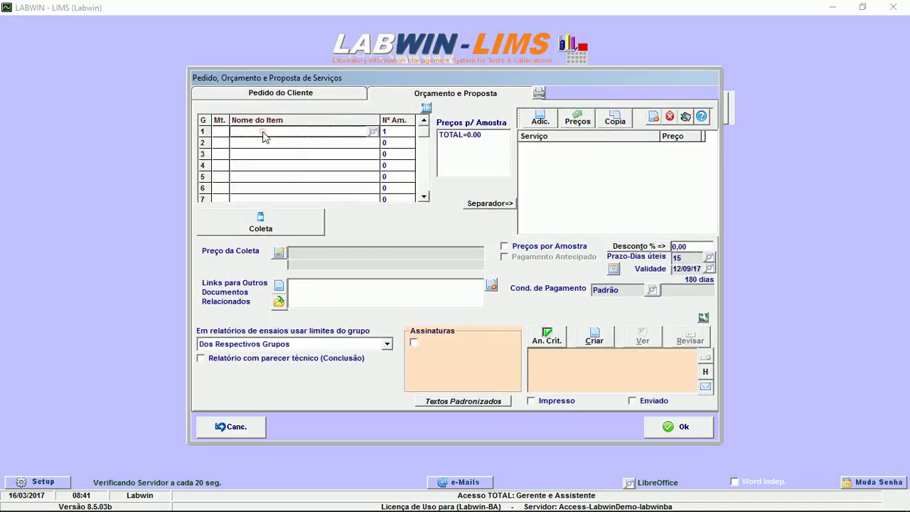
pyautogui.click(372, 132)
pyautogui.click(505, 181)
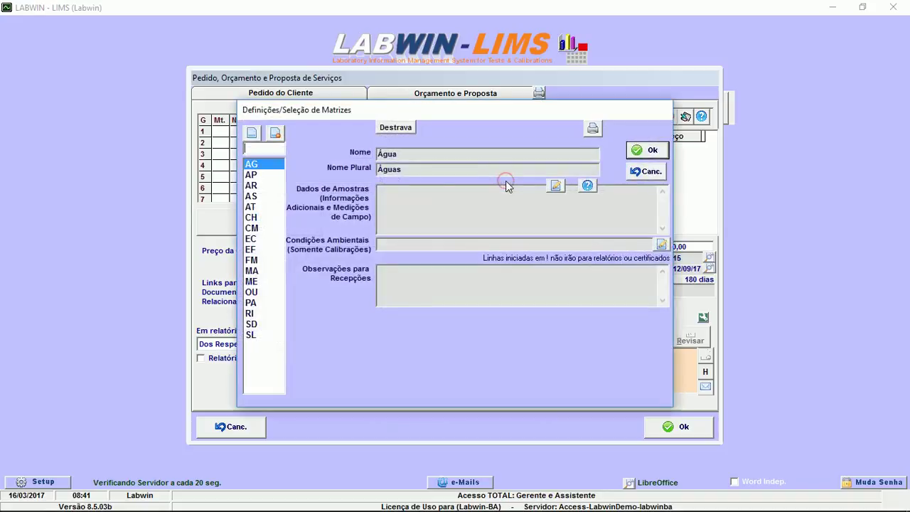
pyautogui.click(639, 150)
pyautogui.click(504, 202)
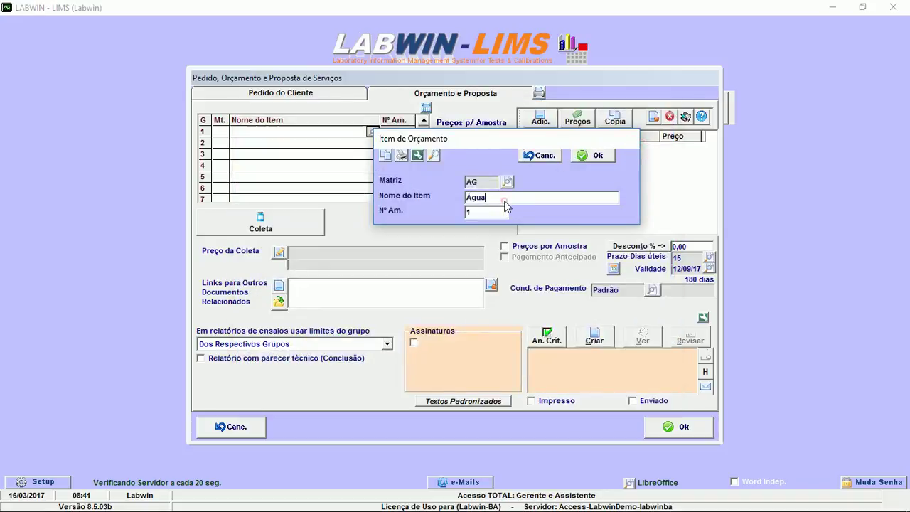
pyautogui.press('Tab')
pyautogui.write('4')
pyautogui.click(494, 198)
pyautogui.write('s r')
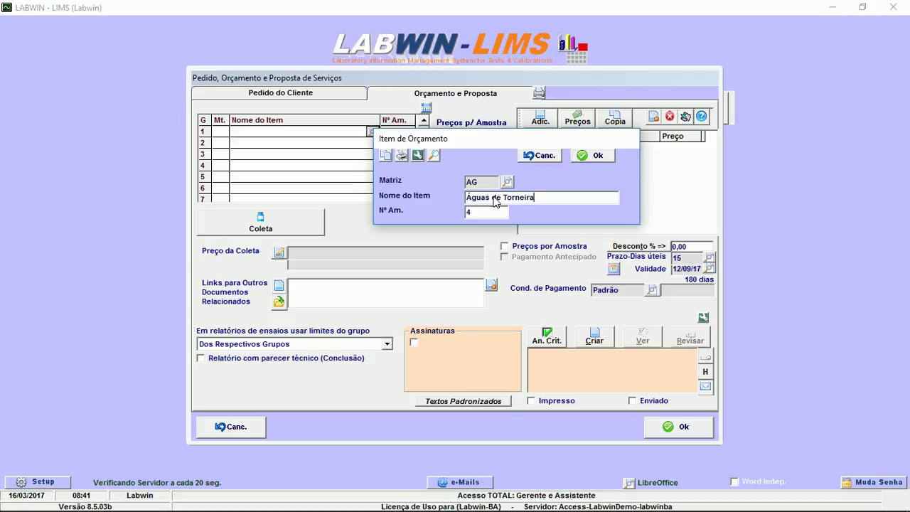
pyautogui.click(596, 159)
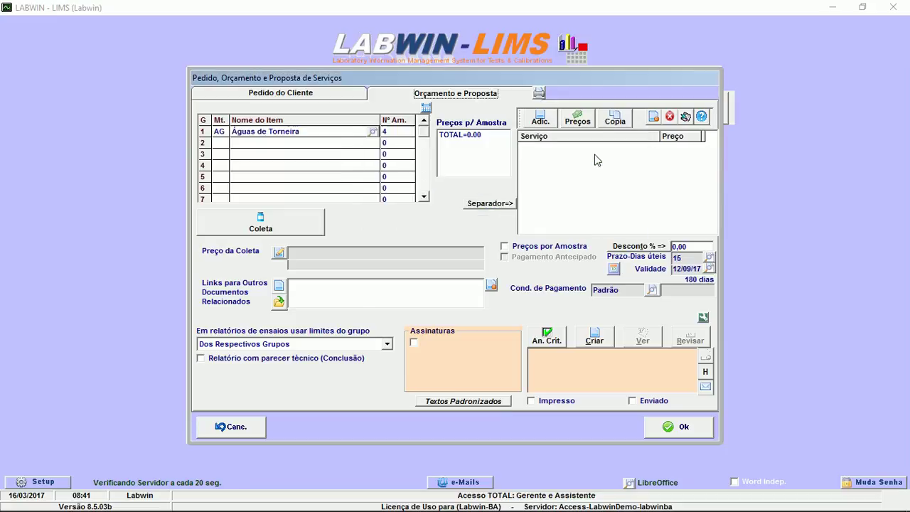
# Step: Add the second quotation item with matrix EF, the name "Efluente - Entrada e Saída da ETE" and 4 samples
pyautogui.click(369, 142)
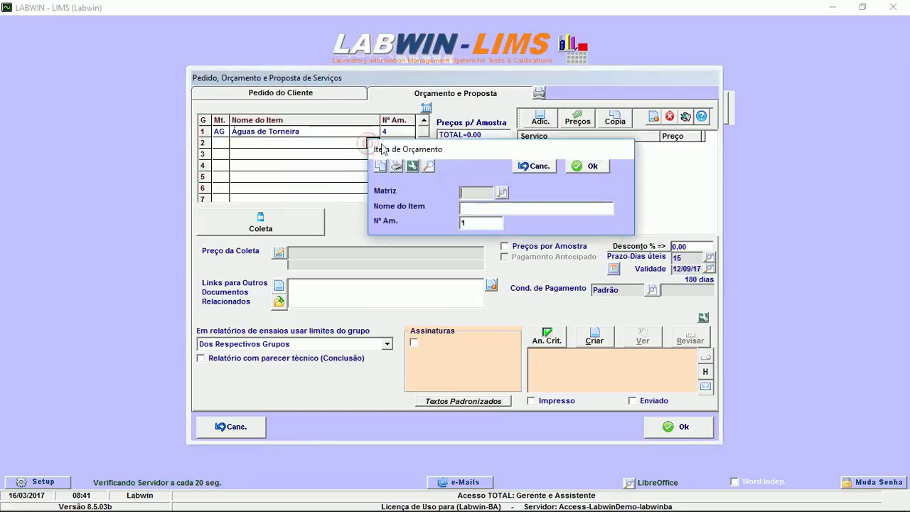
pyautogui.click(501, 193)
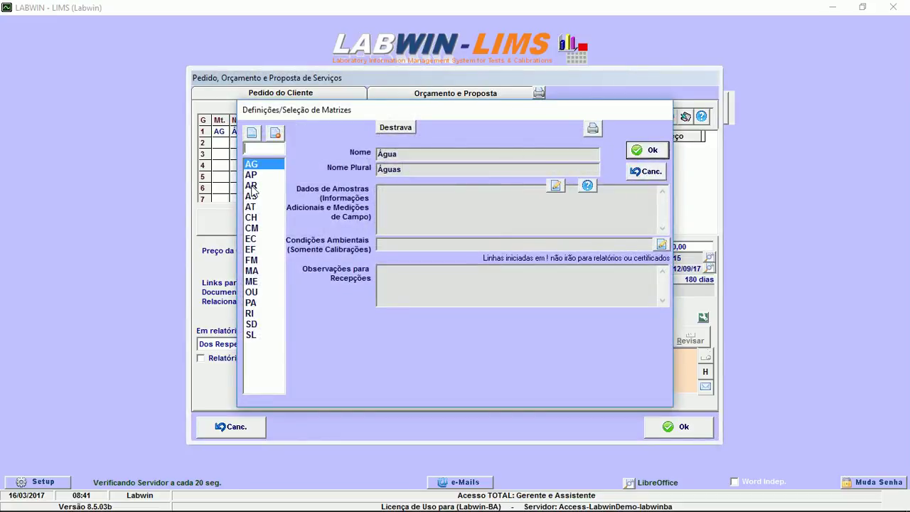
pyautogui.click(262, 251)
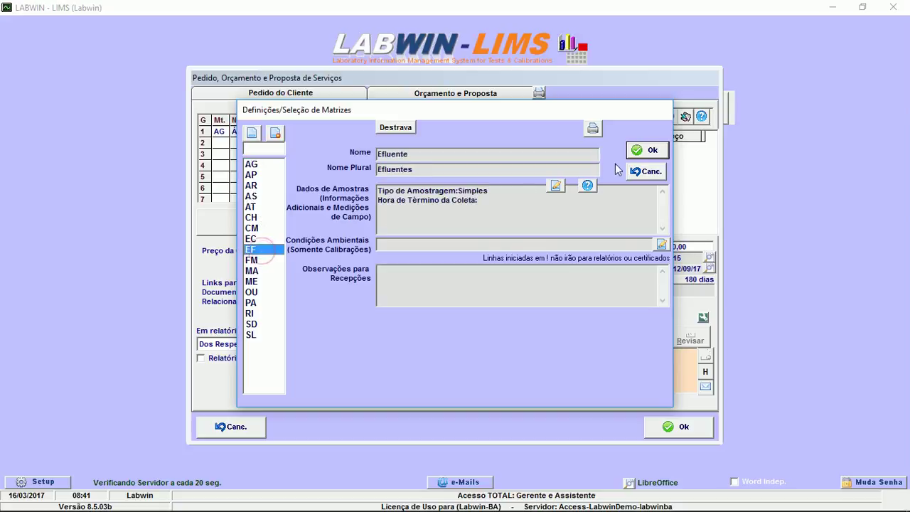
pyautogui.click(640, 151)
pyautogui.click(514, 207)
pyautogui.write('- Entrada ')
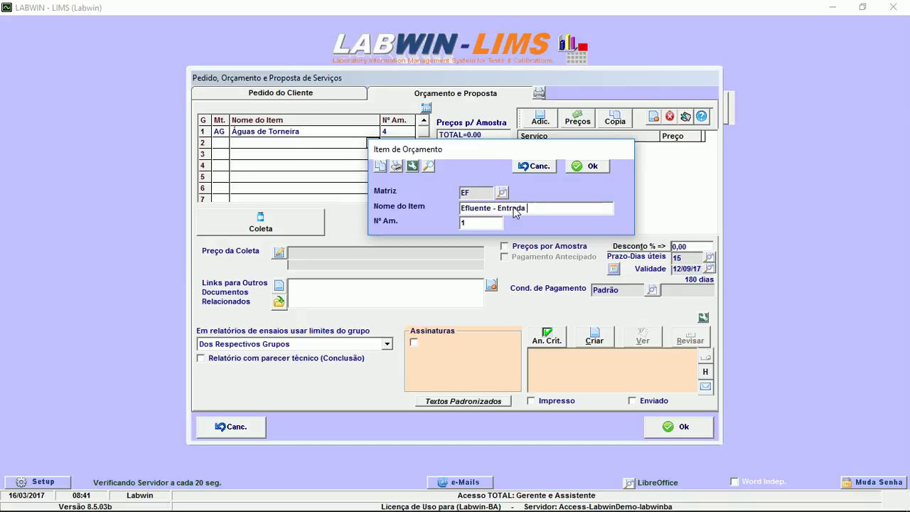
pyautogui.write('e Saída da ETE')
pyautogui.press('Tab')
pyautogui.click(590, 165)
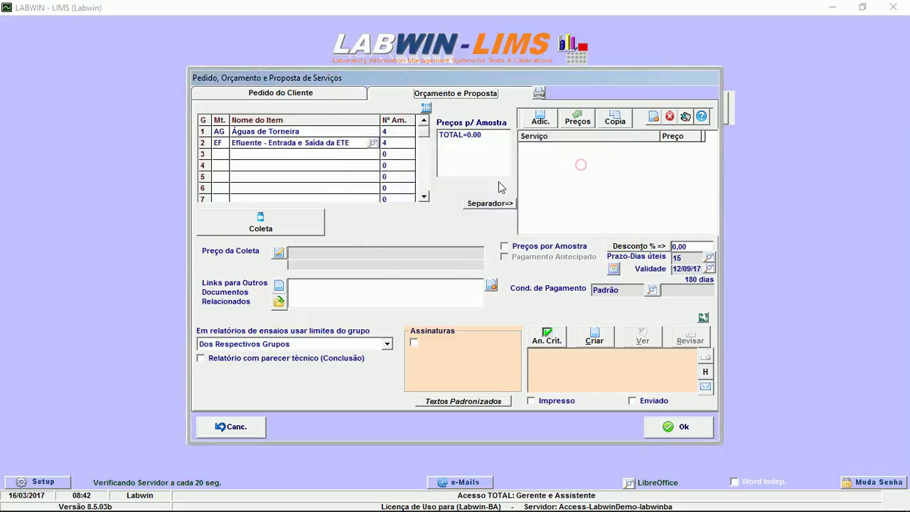
# Step: Open the test catalogue to add services to the Águas de Torneira item
pyautogui.click(329, 133)
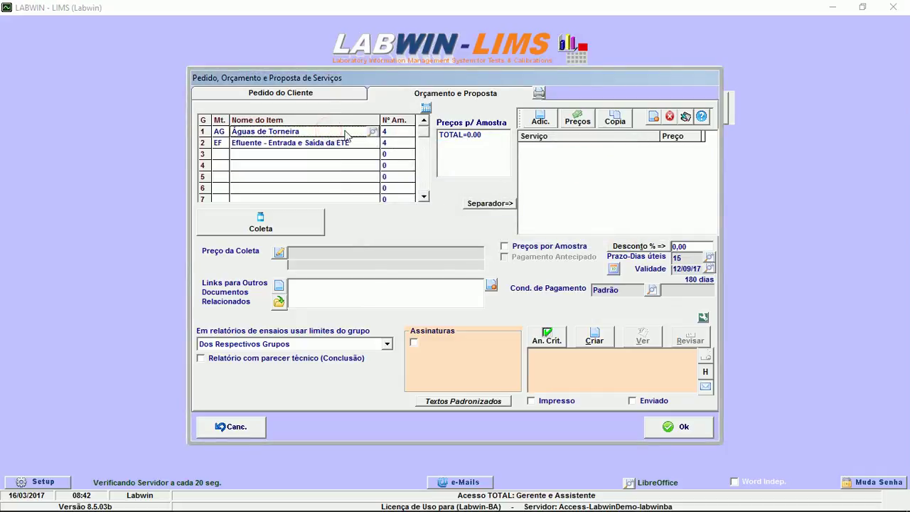
pyautogui.click(541, 122)
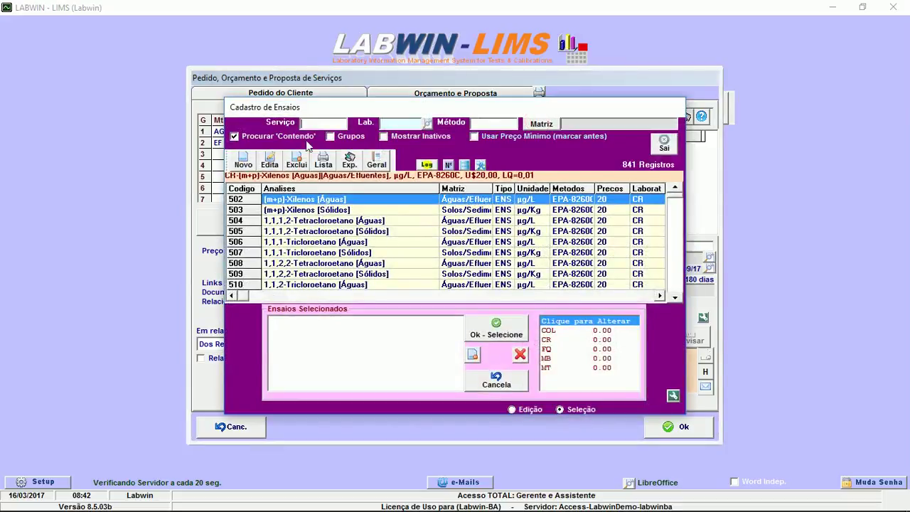
pyautogui.write('p')
pyautogui.click(364, 233)
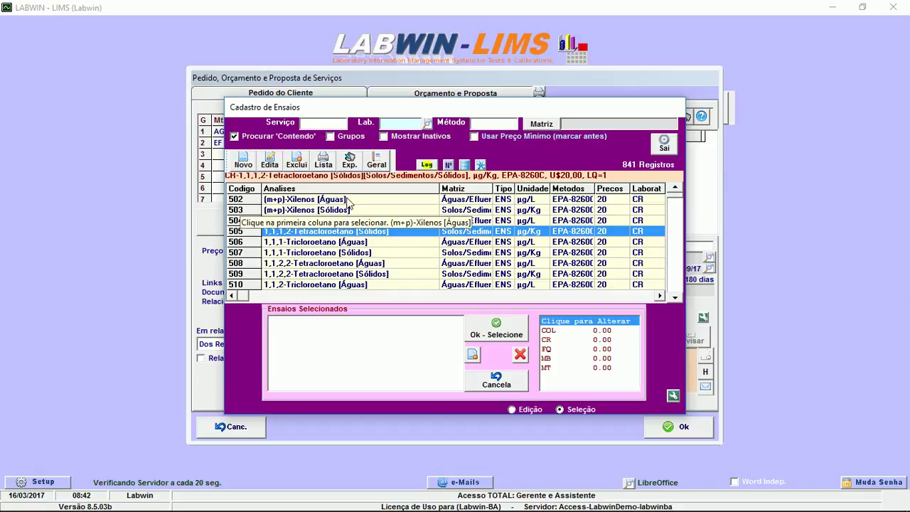
# Step: Restrict the catalogue to analysis groups, examine the available groups, and restore the full list of tests
pyautogui.click(331, 137)
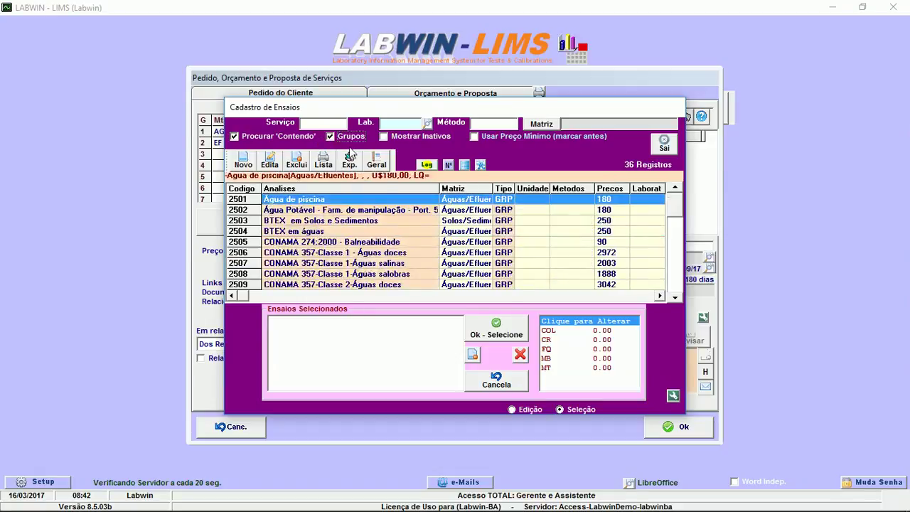
pyautogui.click(328, 248)
pyautogui.click(674, 279)
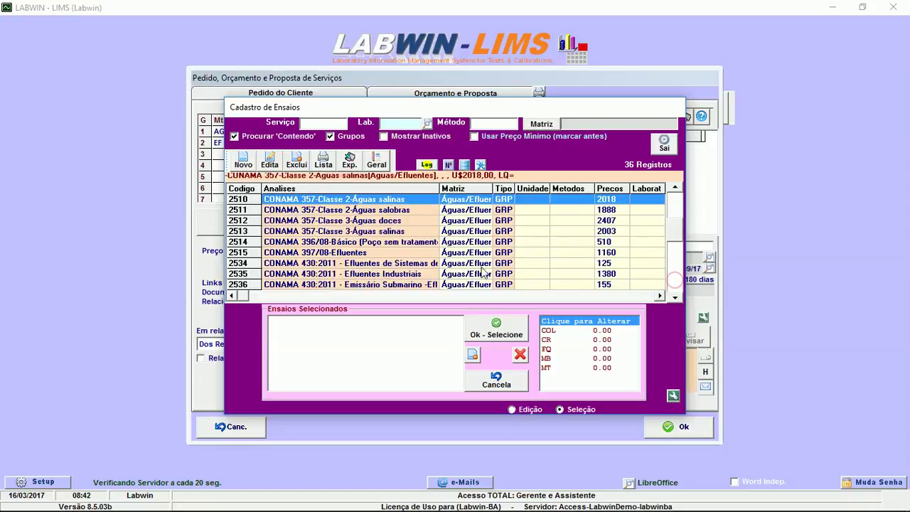
pyautogui.click(677, 280)
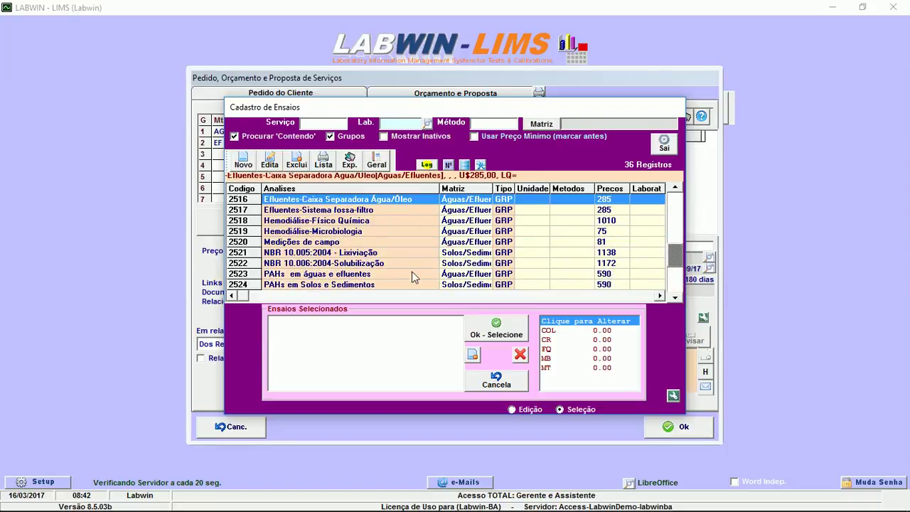
pyautogui.click(370, 253)
pyautogui.click(376, 264)
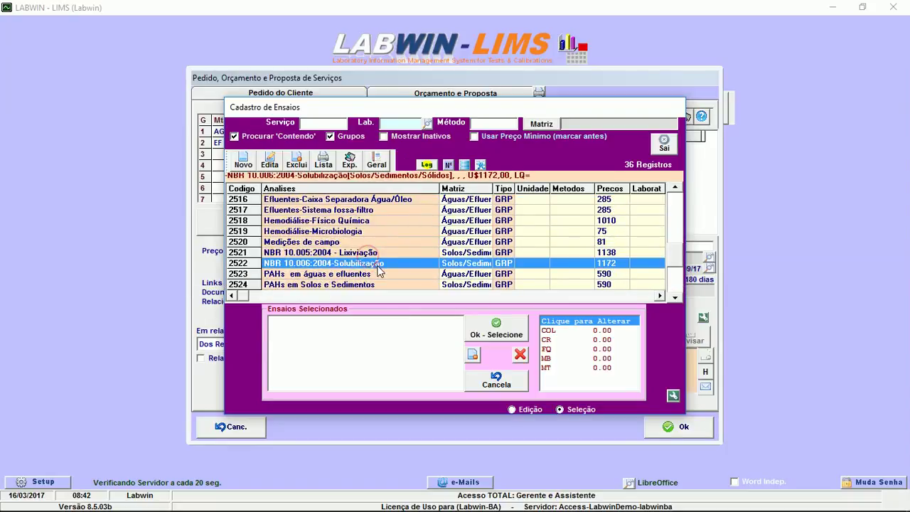
pyautogui.click(381, 212)
pyautogui.click(674, 277)
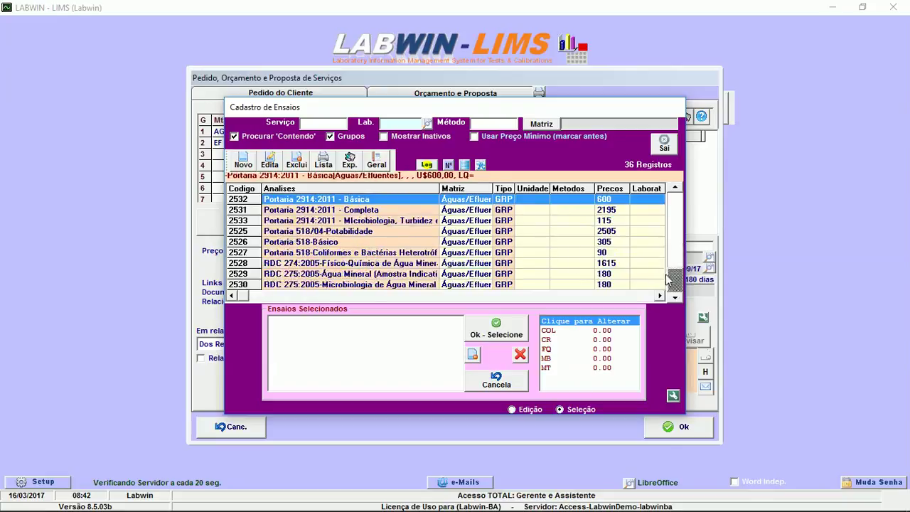
pyautogui.moveTo(674, 269); pyautogui.dragTo(674, 202)
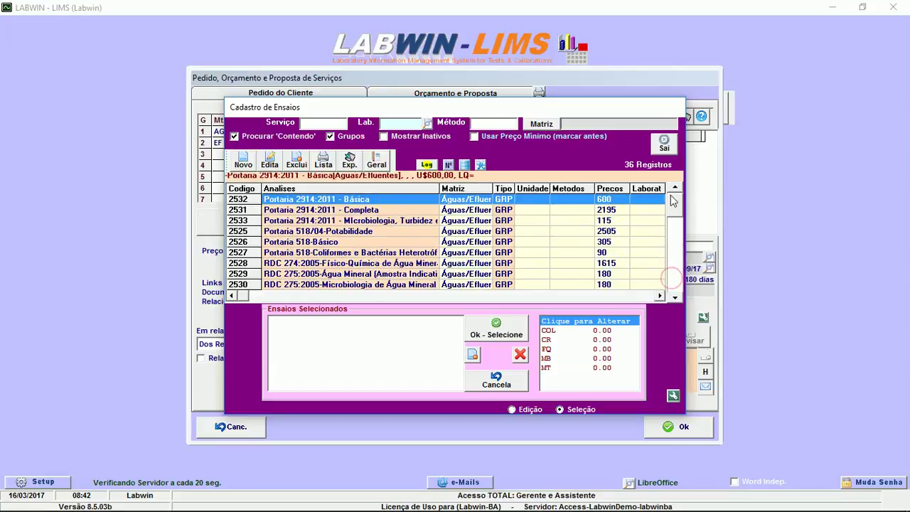
pyautogui.click(329, 136)
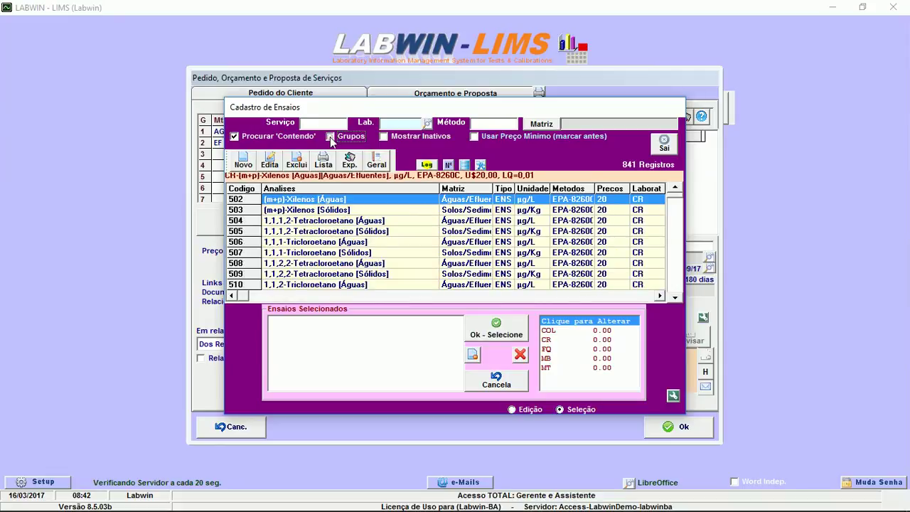
# Step: Search the catalogue for 2914 and review the tests and legal limits of the Portaria 2914:2011 - Básica group
pyautogui.write('2914')
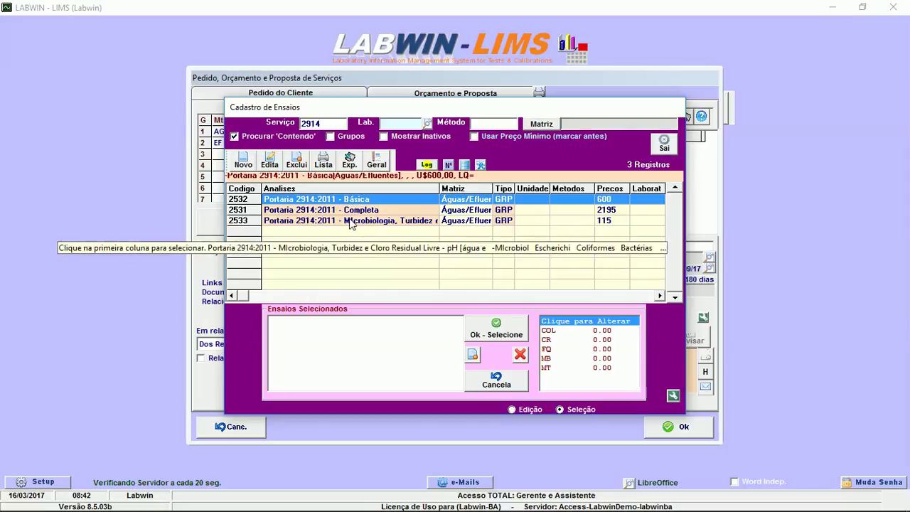
pyautogui.click(270, 160)
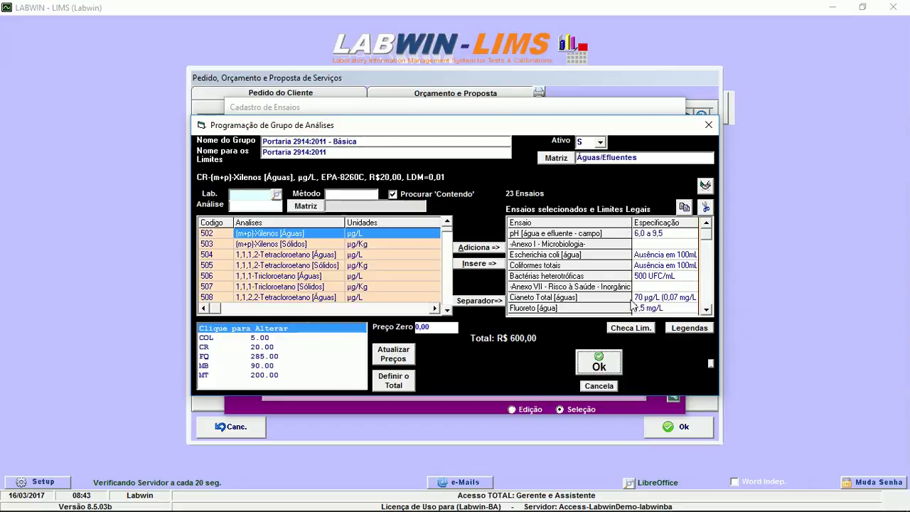
pyautogui.click(619, 265)
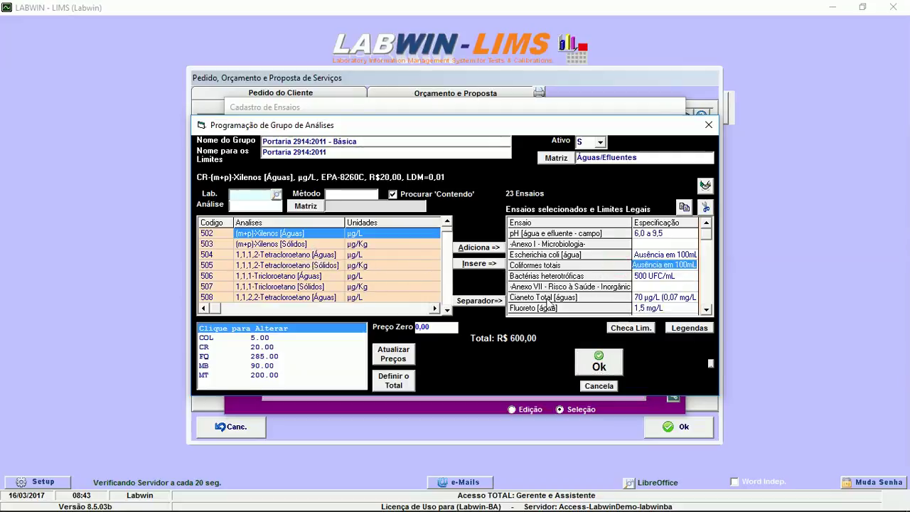
pyautogui.click(596, 245)
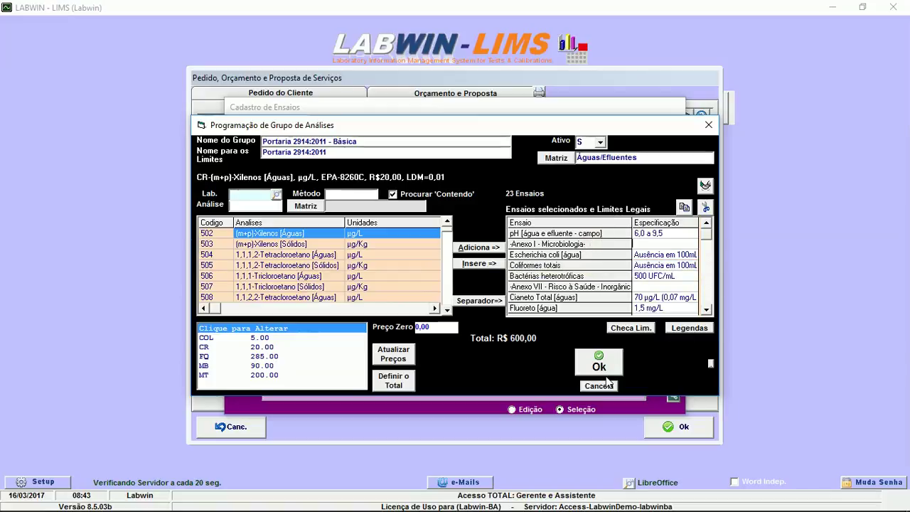
pyautogui.click(606, 385)
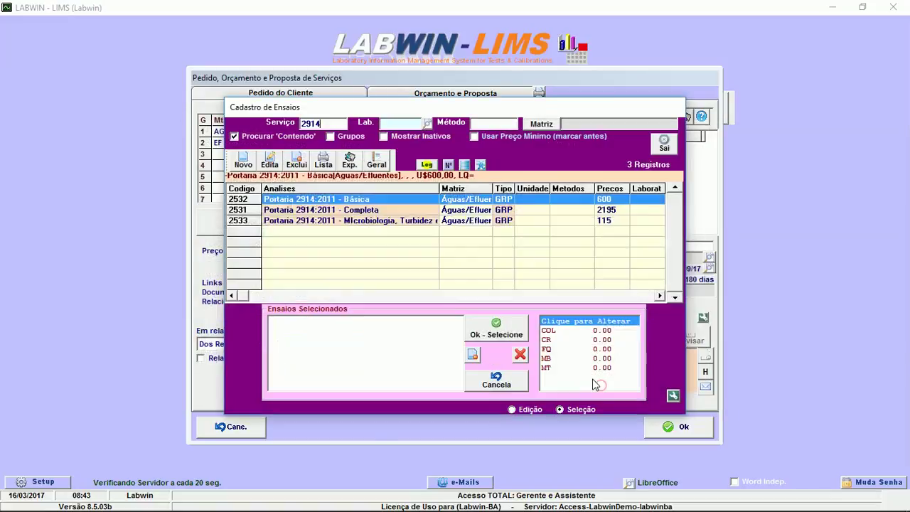
# Step: Add the Portaria 2914:2011 - Básica group with all its tests to the Águas de Torneira item
pyautogui.click(241, 200)
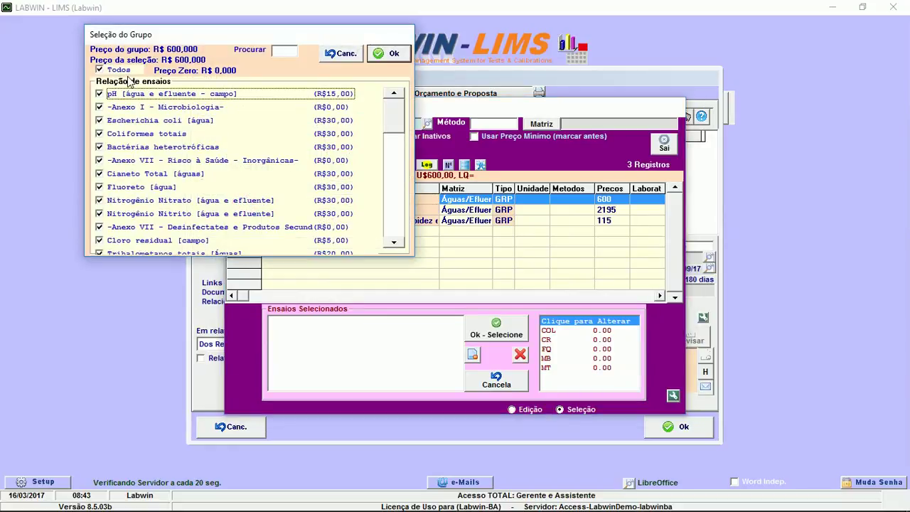
pyautogui.click(174, 121)
pyautogui.click(171, 133)
pyautogui.click(169, 134)
pyautogui.click(158, 122)
pyautogui.click(155, 134)
pyautogui.click(392, 216)
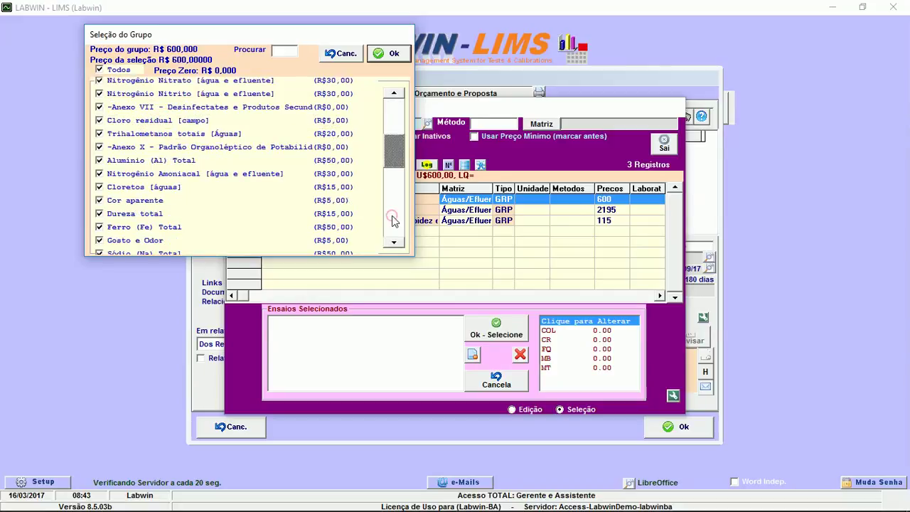
pyautogui.click(388, 53)
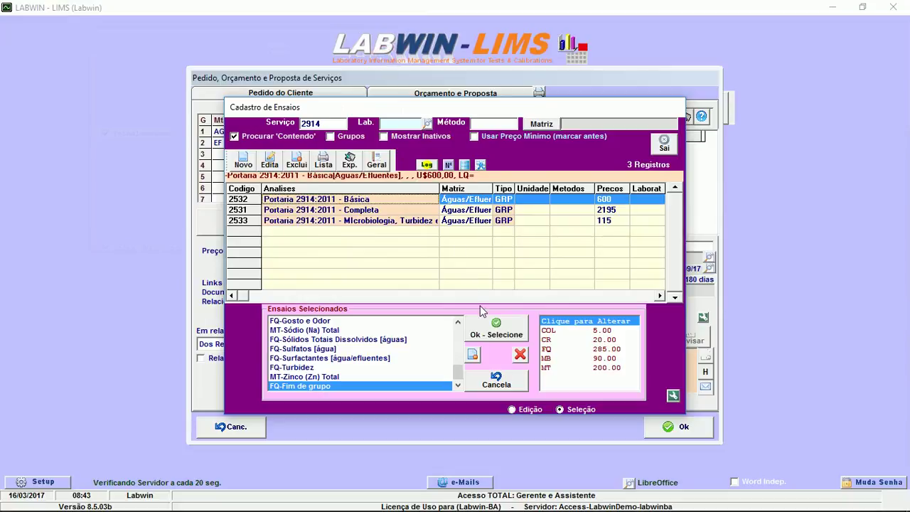
pyautogui.click(496, 328)
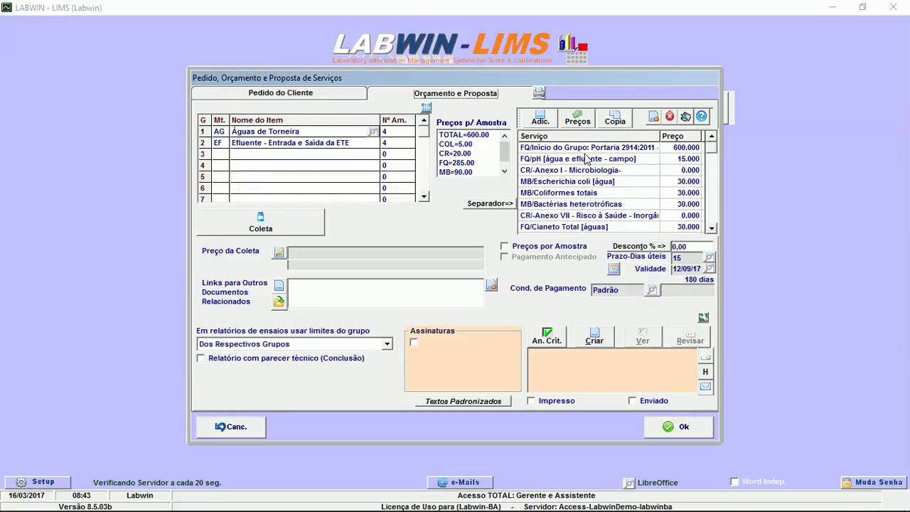
# Step: Search the test catalogue for eflu and add the CONAMA 397/08-Efluentes group with all its tests to the Efluente - Entrada e Saída da ETE item
pyautogui.click(328, 142)
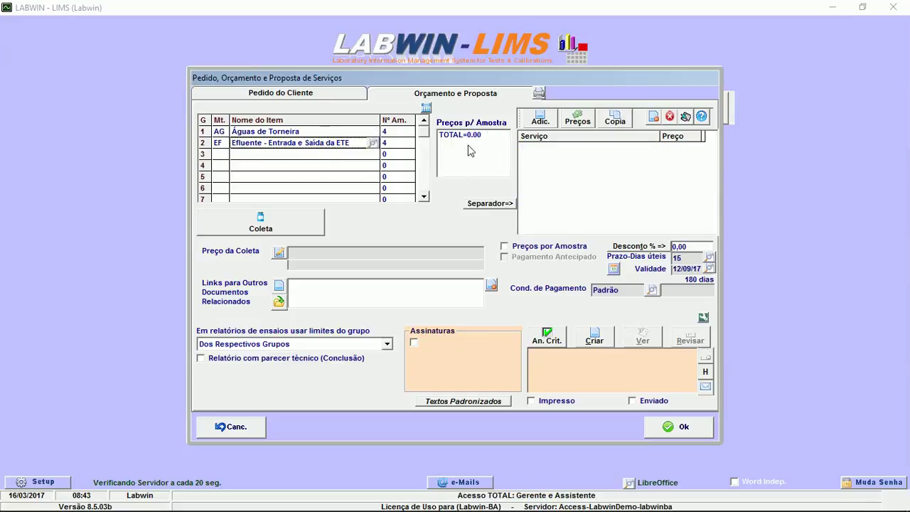
pyautogui.click(539, 122)
pyautogui.write('eflu')
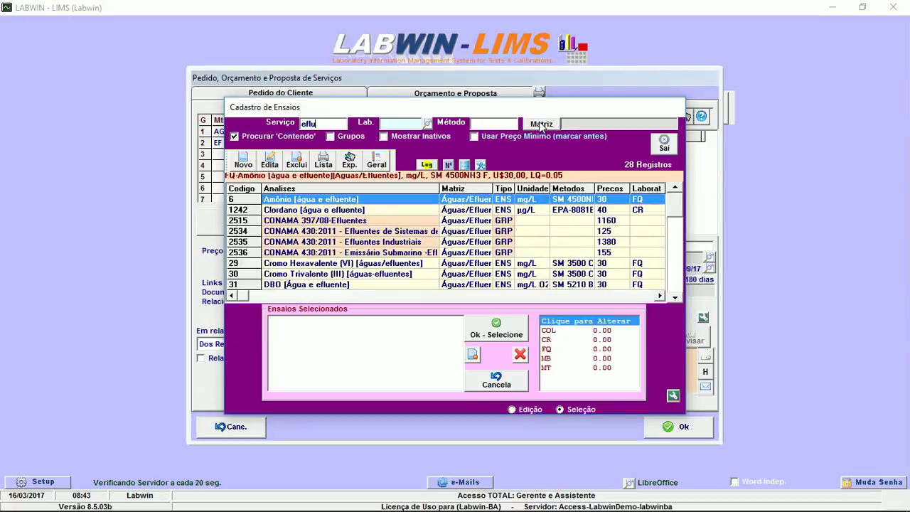
pyautogui.click(241, 225)
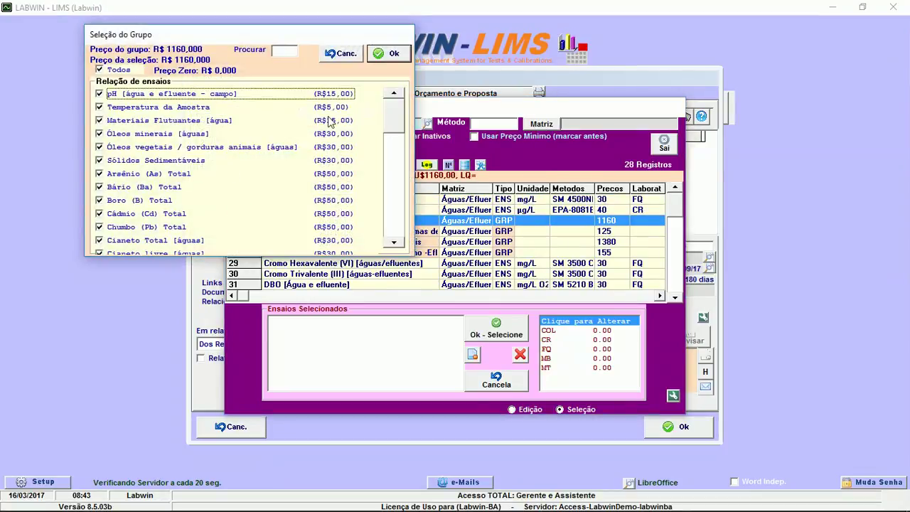
pyautogui.click(395, 55)
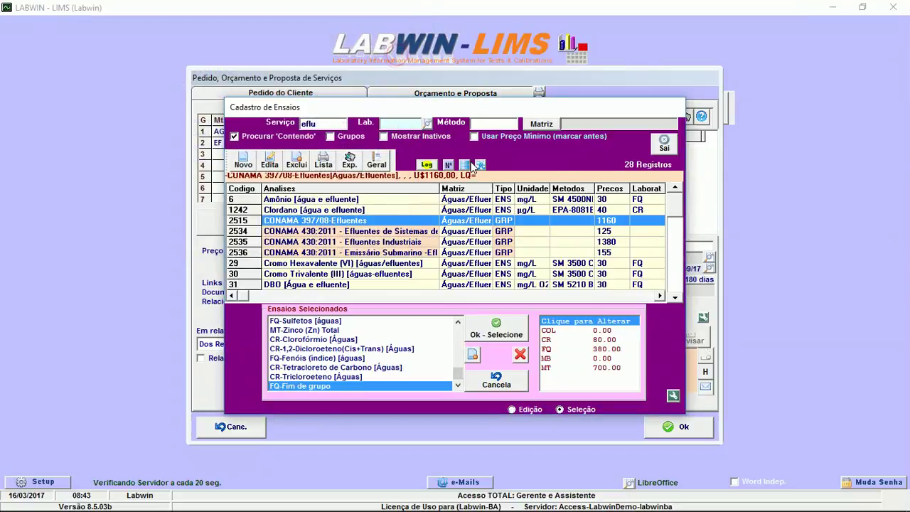
pyautogui.click(497, 328)
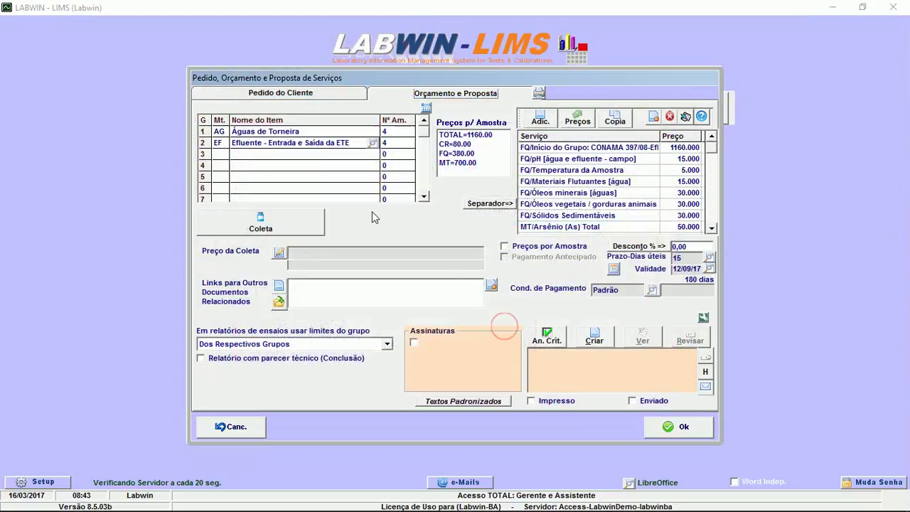
# Step: Apply a 10% discount to all item groups in the quotation
pyautogui.click(639, 246)
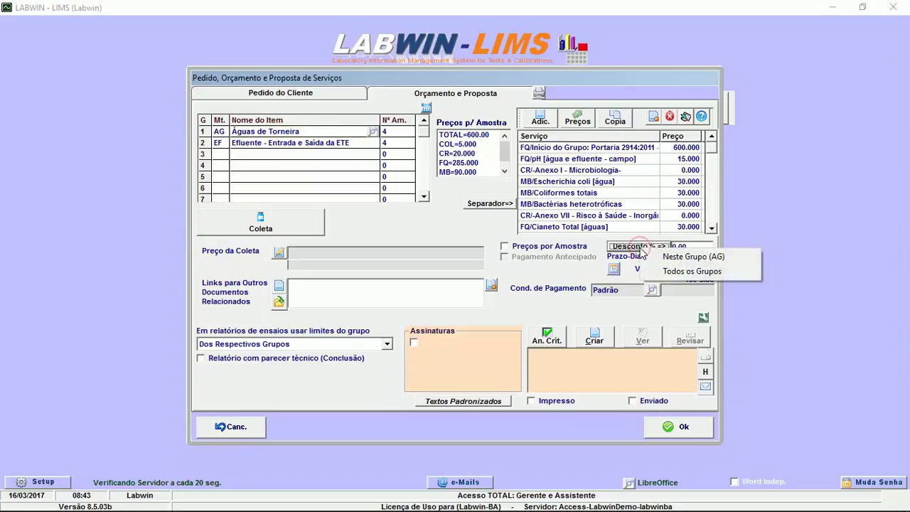
pyautogui.click(672, 271)
pyautogui.write('10')
pyautogui.press('Return')
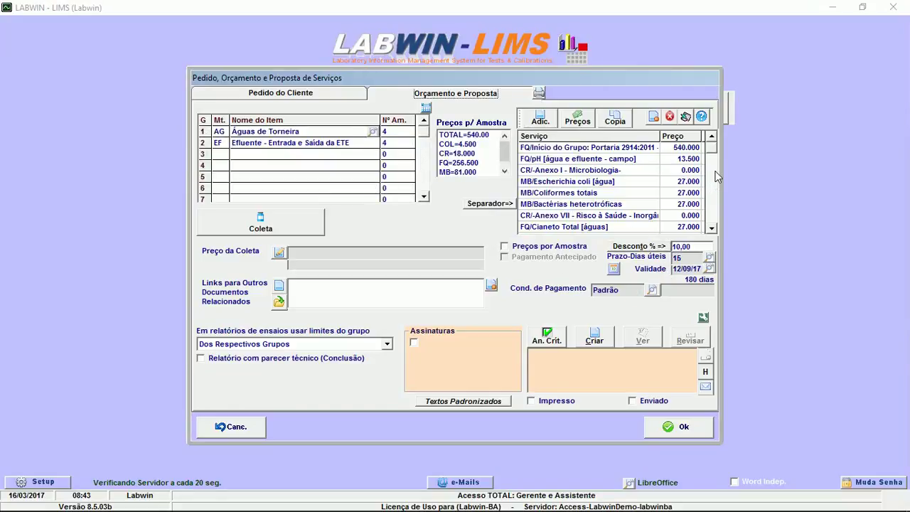
# Step: Reset the discount to 0% for all item groups
pyautogui.click(641, 249)
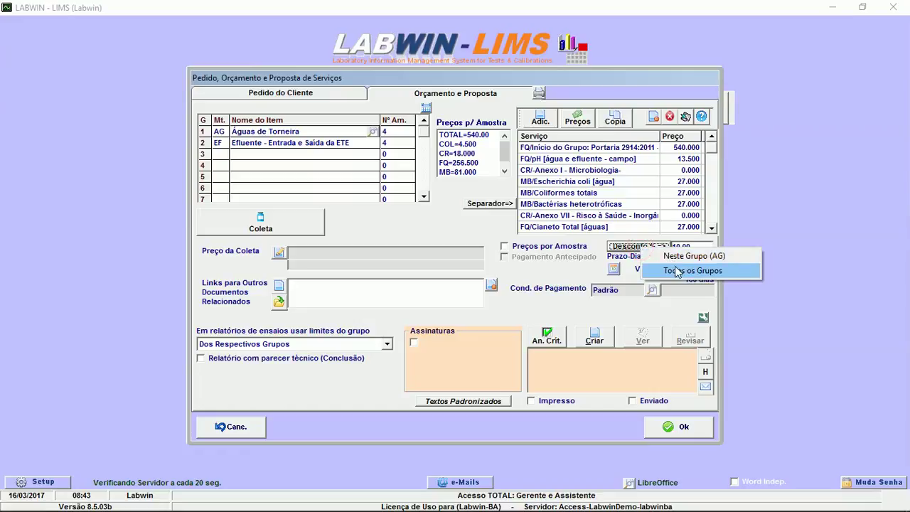
pyautogui.click(647, 270)
pyautogui.write('0')
pyautogui.press('Return')
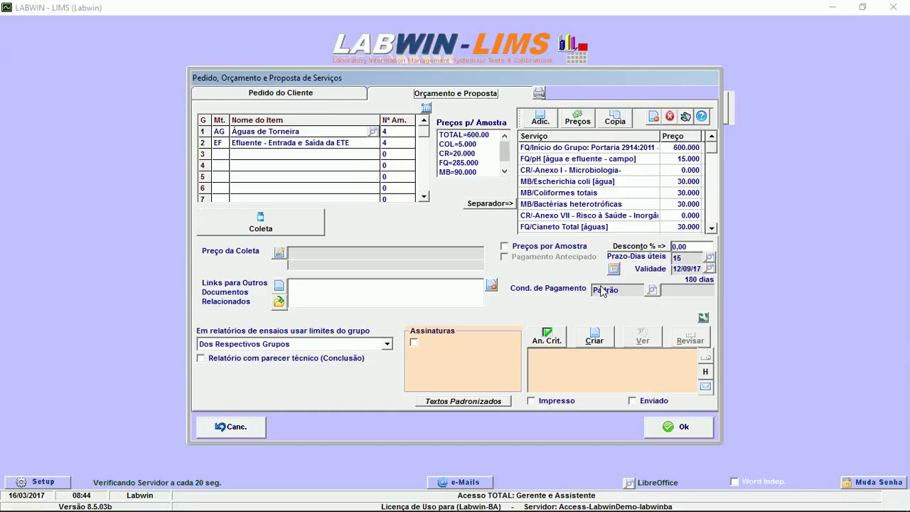
# Step: Set the sample collection price using the coleta service, at 400 per reception for 2 receptions
pyautogui.click(280, 254)
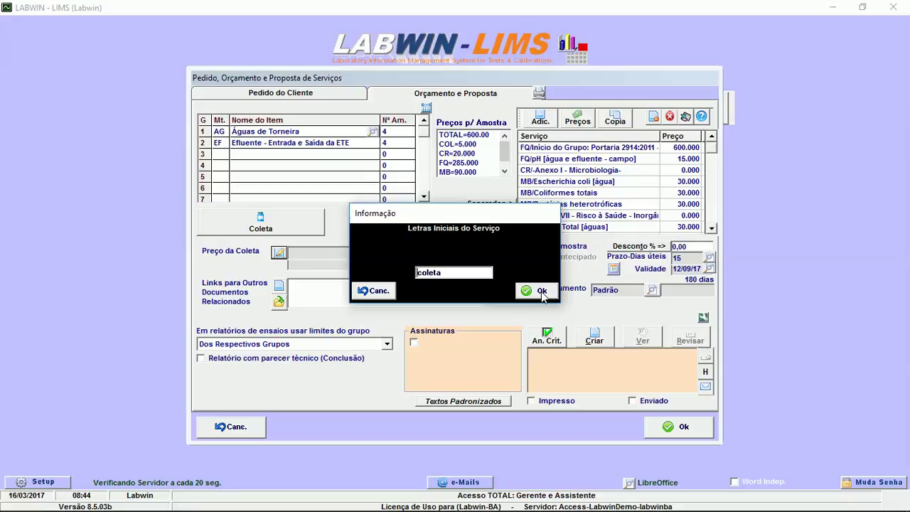
pyautogui.click(545, 292)
pyautogui.click(565, 300)
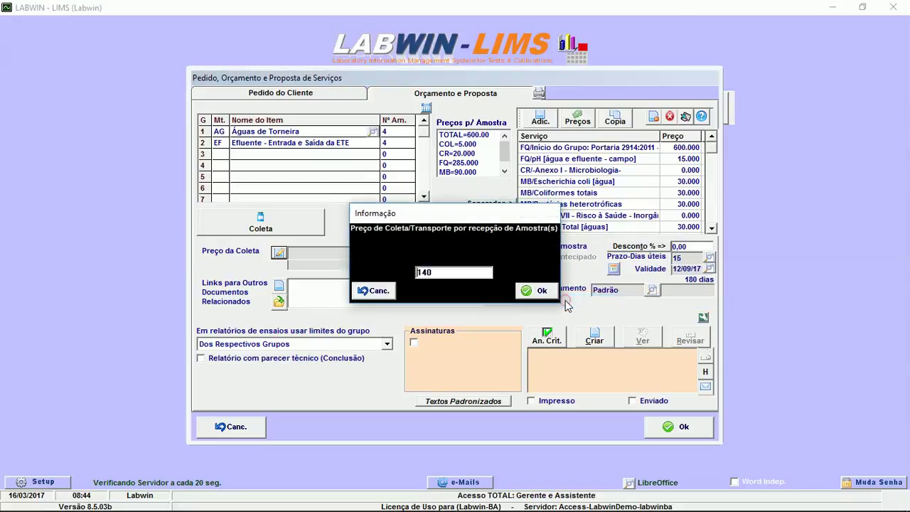
pyautogui.doubleClick(453, 275)
pyautogui.write('400')
pyautogui.press('Return')
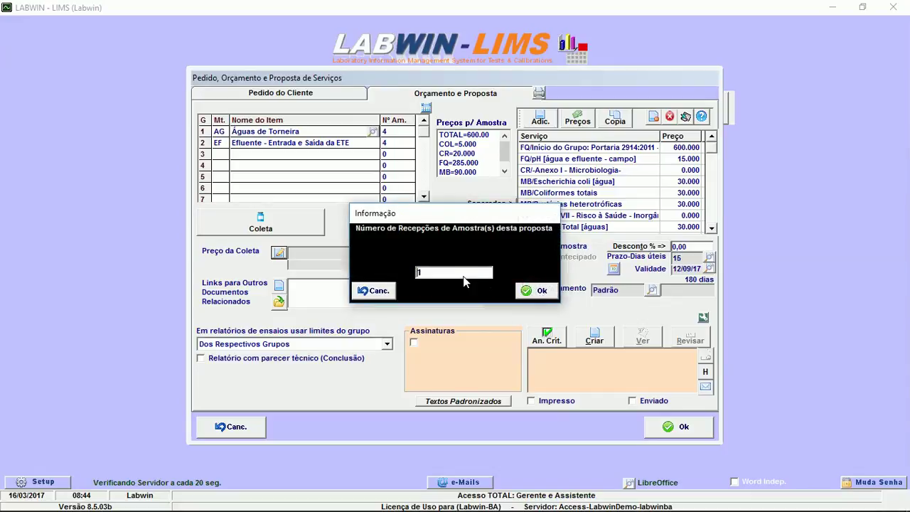
pyautogui.doubleClick(448, 275)
pyautogui.click(532, 291)
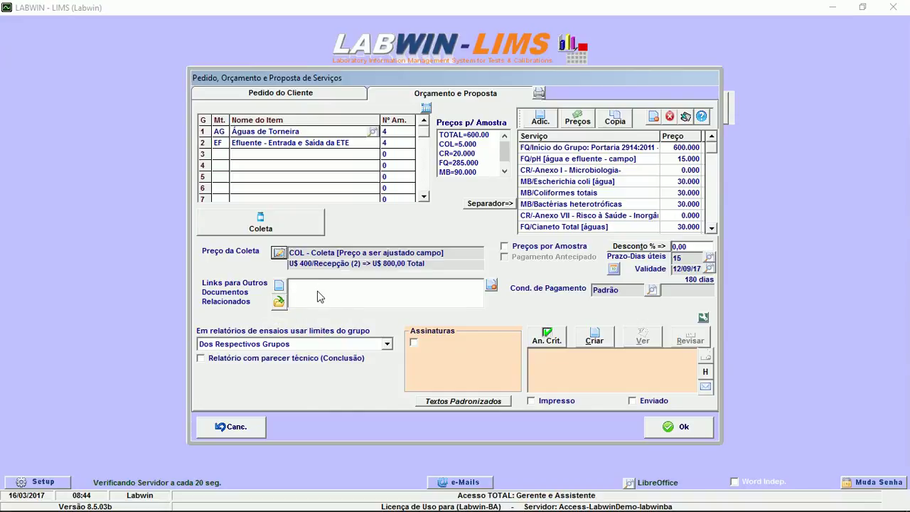
# Step: Open the file selection for related document links without choosing a file, and try the per-sample pricing option on and off
pyautogui.click(280, 285)
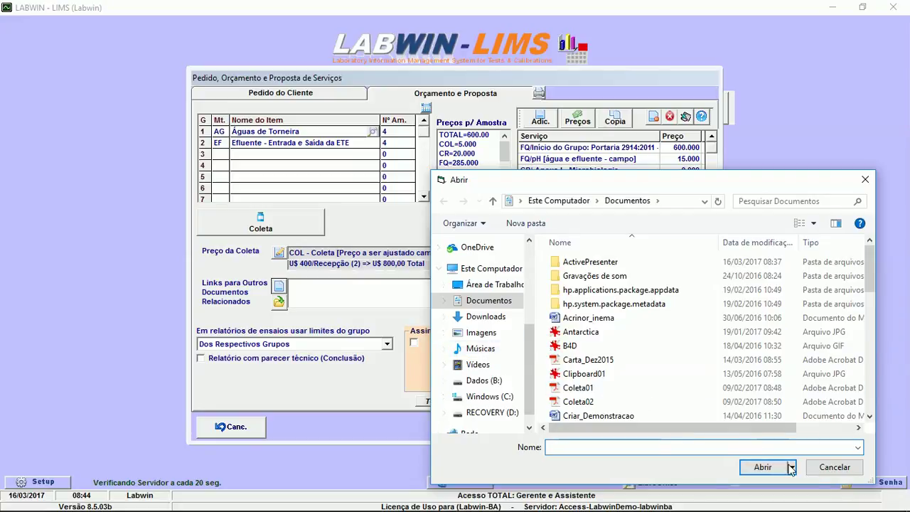
pyautogui.click(821, 467)
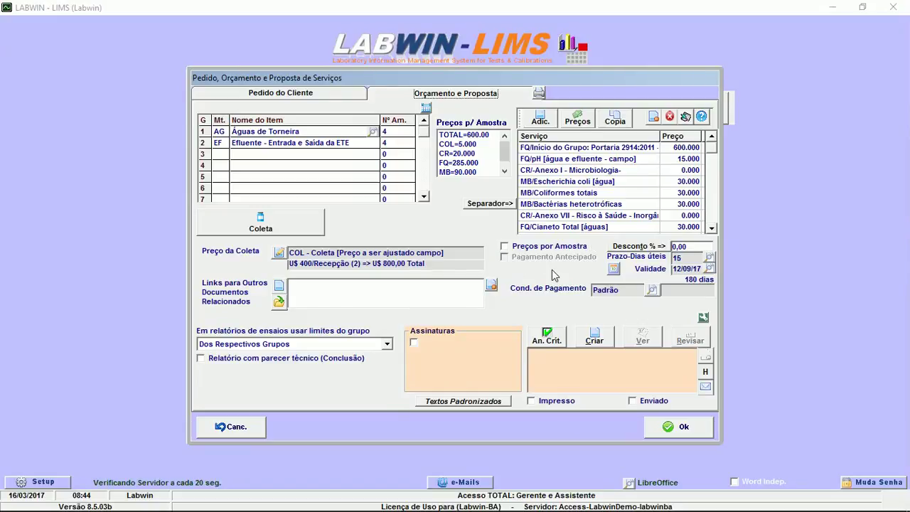
pyautogui.click(504, 246)
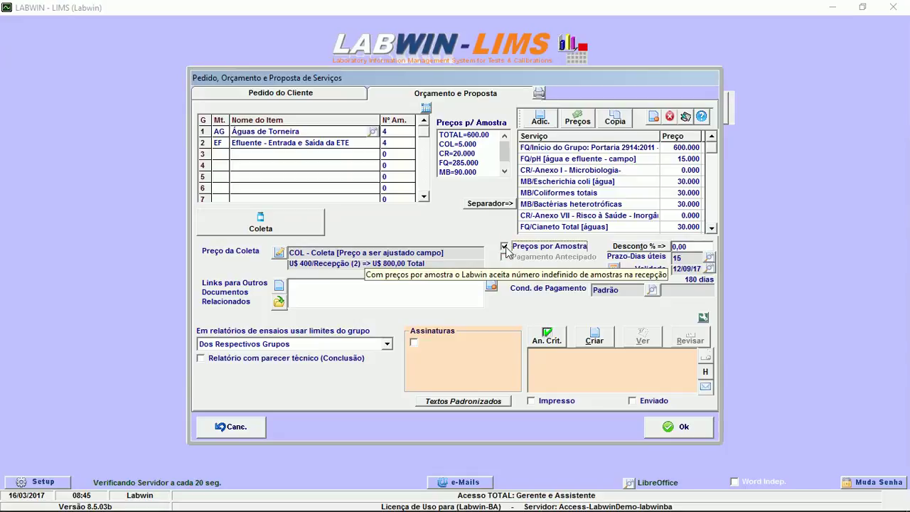
pyautogui.click(506, 247)
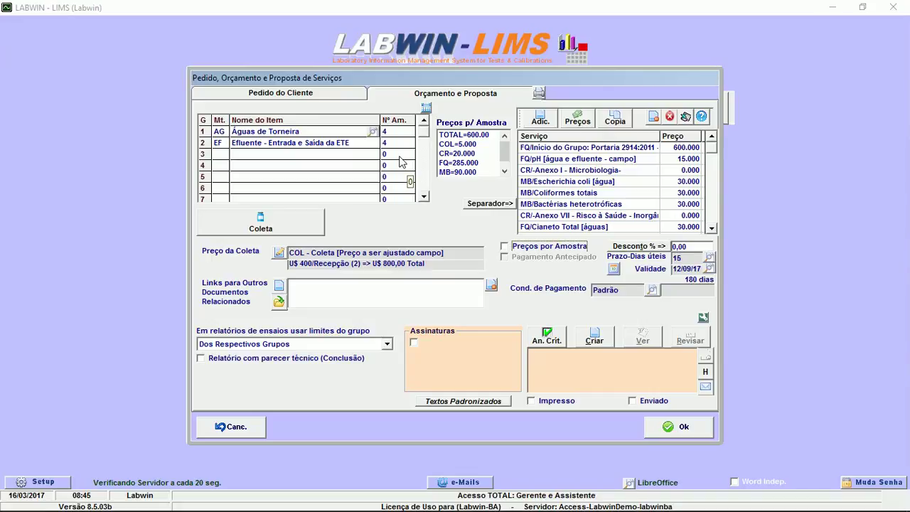
pyautogui.click(505, 247)
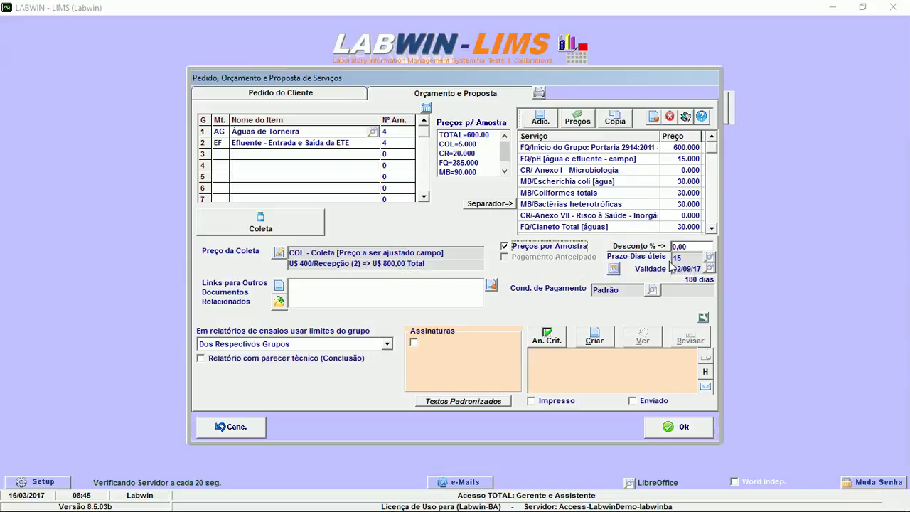
pyautogui.click(542, 250)
# Step: Create the proposal document with only the Mostrar Legenda option enabled and Labwin as the sole signatory
pyautogui.click(594, 340)
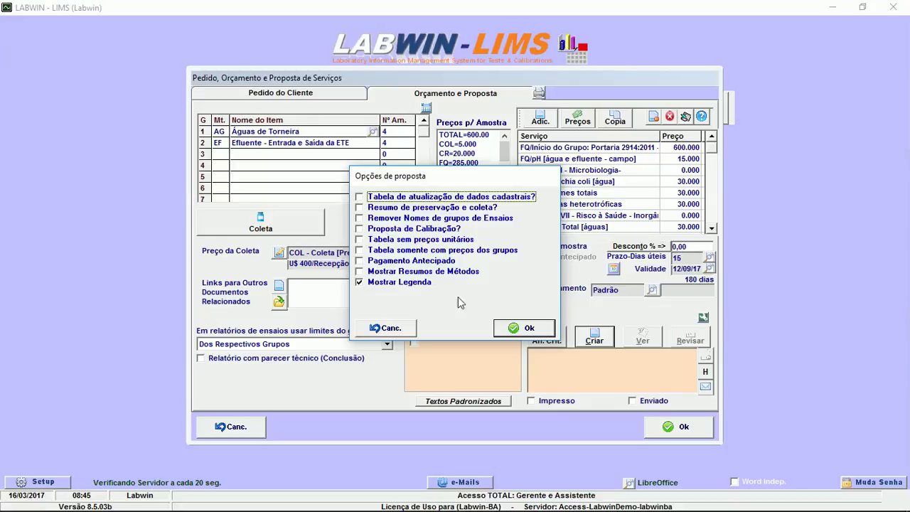
pyautogui.click(525, 328)
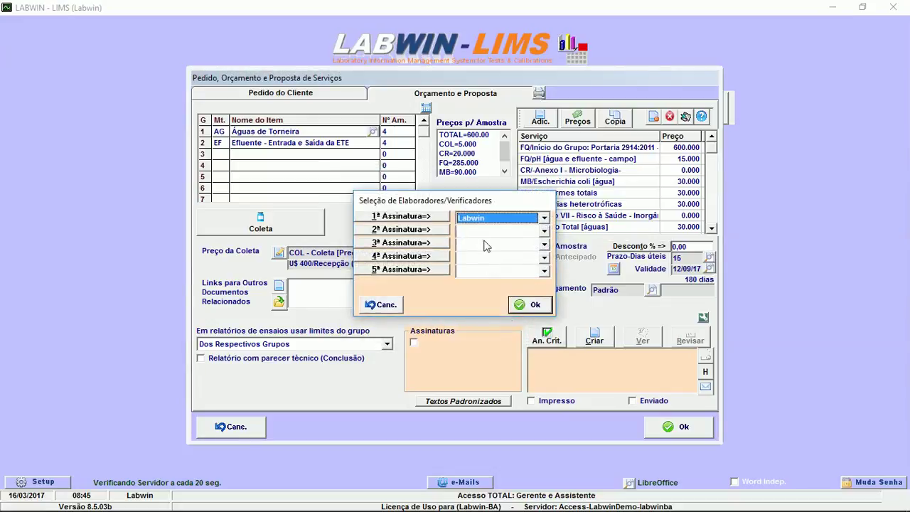
pyautogui.click(544, 246)
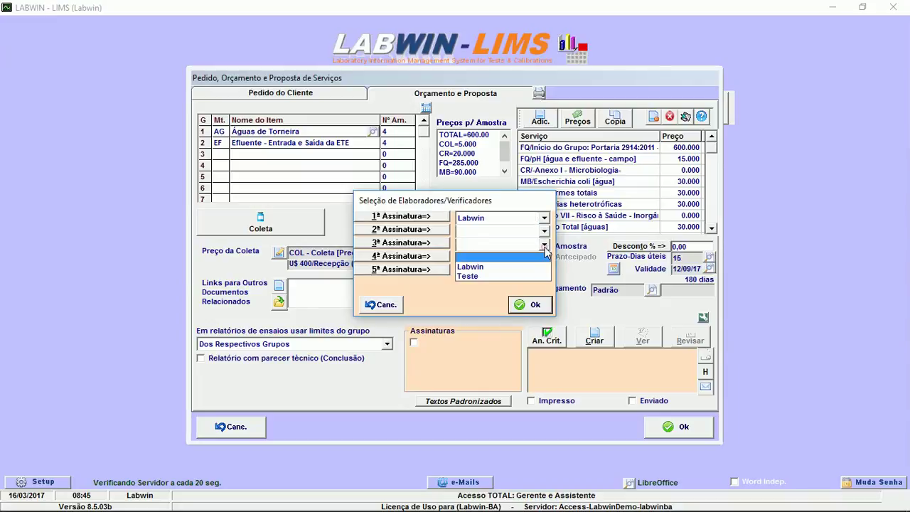
pyautogui.click(496, 272)
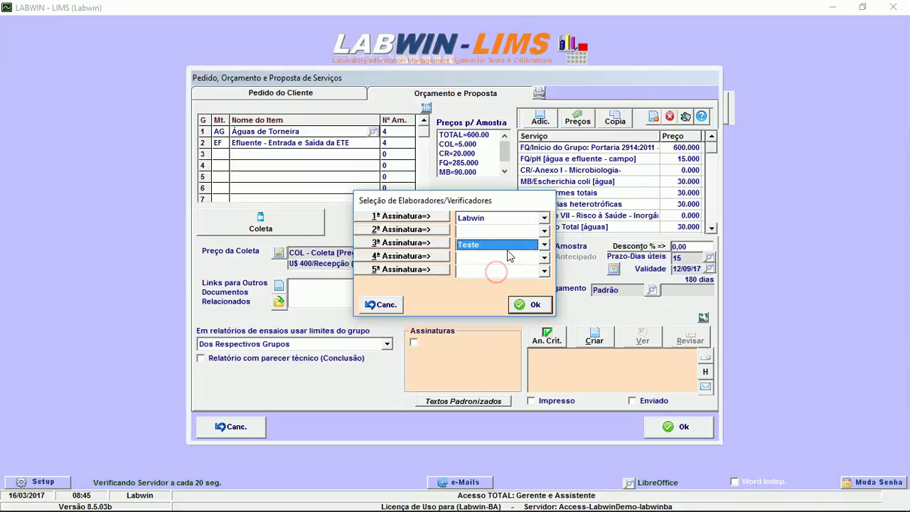
pyautogui.click(544, 244)
pyautogui.click(512, 262)
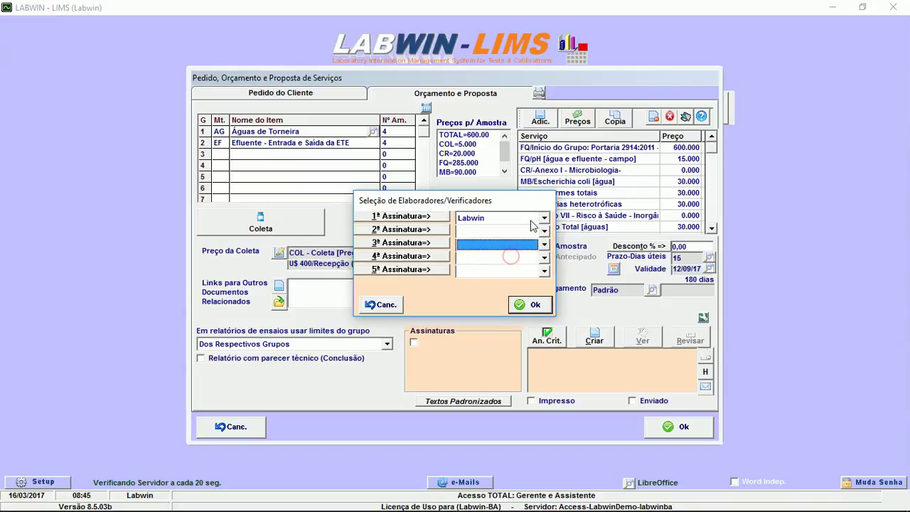
pyautogui.click(534, 304)
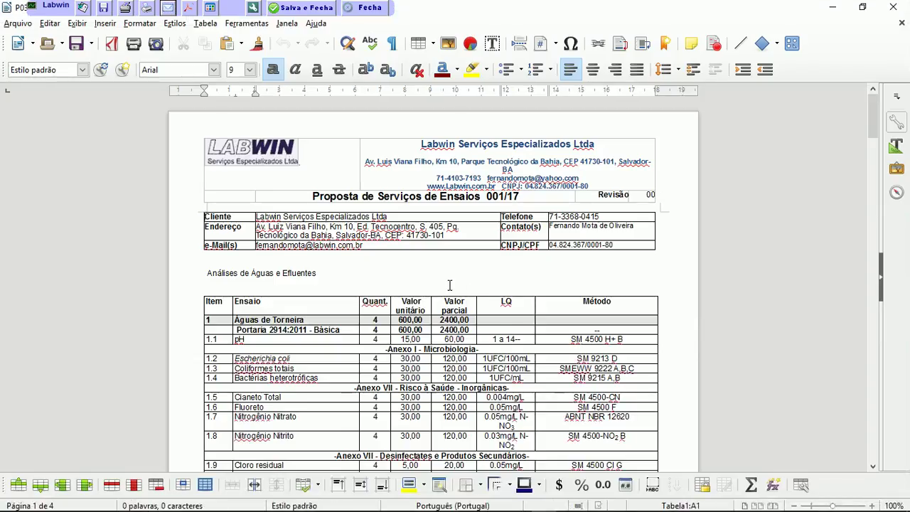
# Step: Review the generated proposal's header, client data, and test tables for the water and effluent items
pyautogui.click(444, 280)
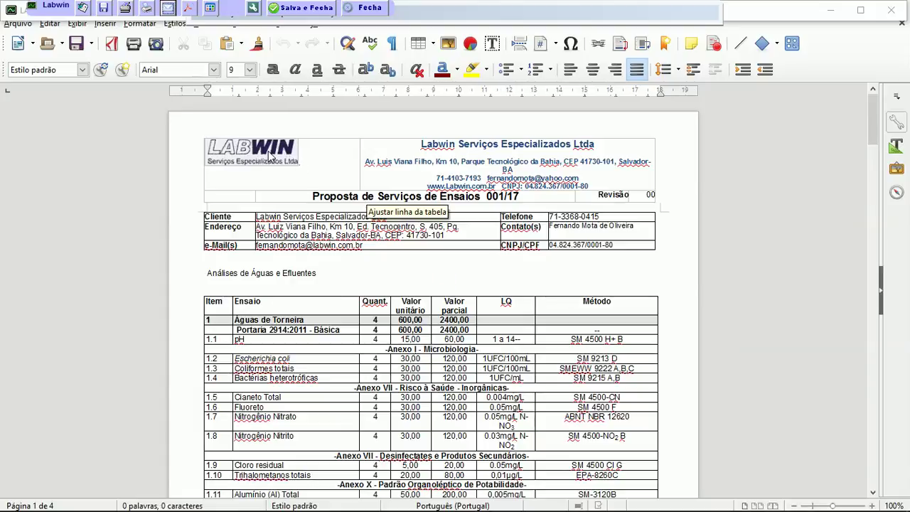
pyautogui.click(497, 169)
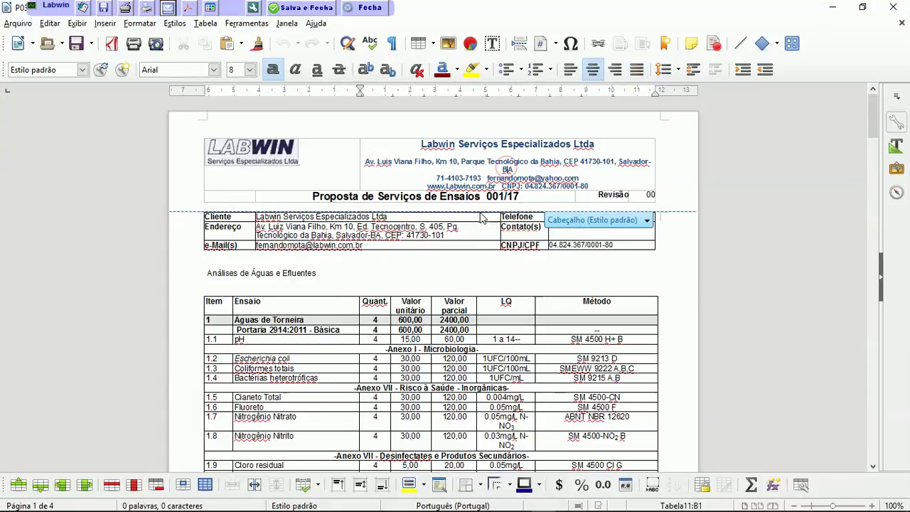
pyautogui.click(272, 262)
pyautogui.scroll(-8, 272, 262)
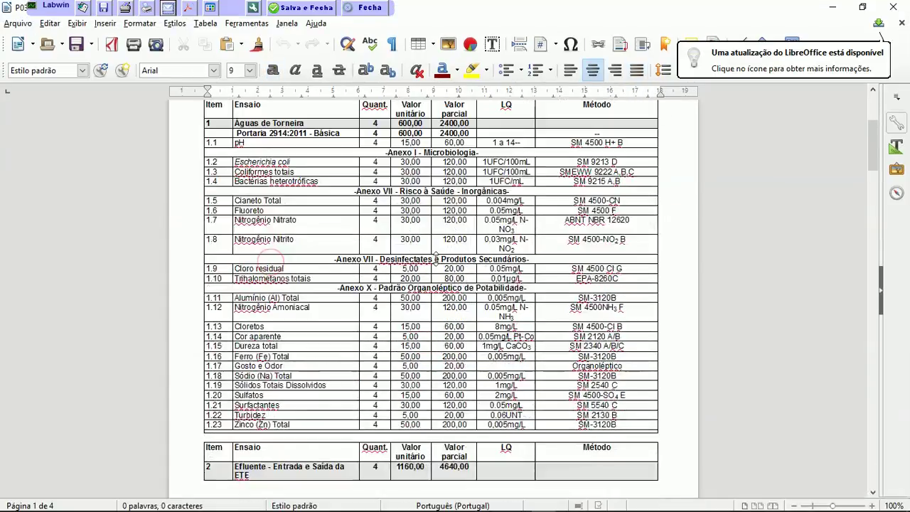
pyautogui.scroll(8, 501, 235)
pyautogui.scroll(-10, 469, 181)
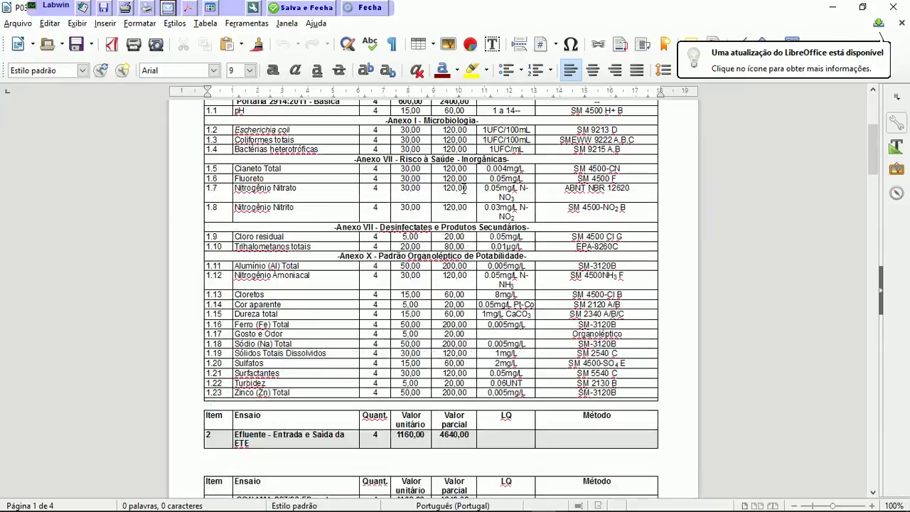
pyautogui.scroll(-3, 469, 181)
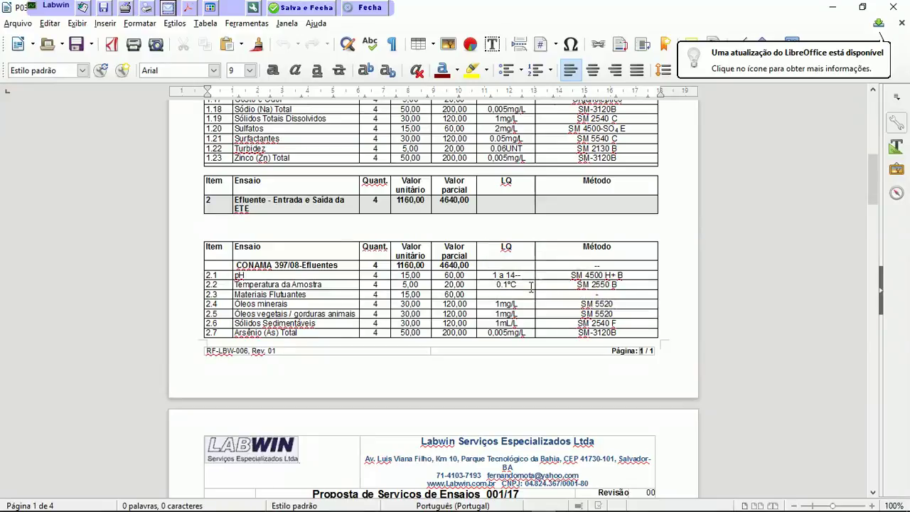
pyautogui.scroll(-7, 502, 242)
pyautogui.scroll(-8, 513, 240)
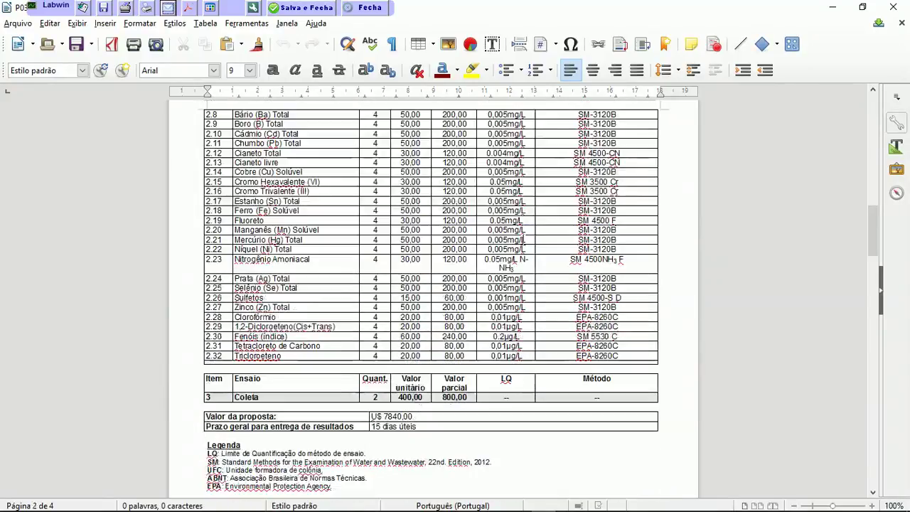
# Step: Examine the proposal's collection item, total value, legend, general observations and conditions, and the start of the signature page
pyautogui.scroll(-5, 515, 245)
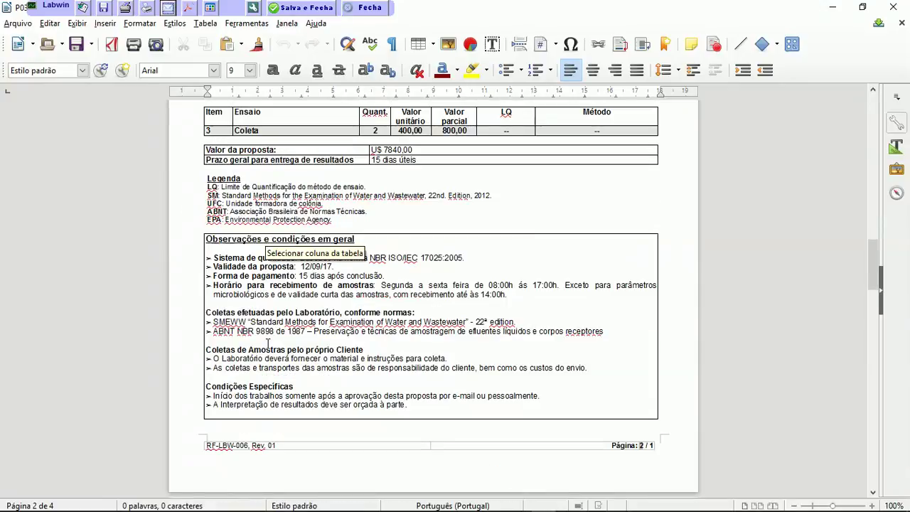
pyautogui.scroll(-8, 469, 259)
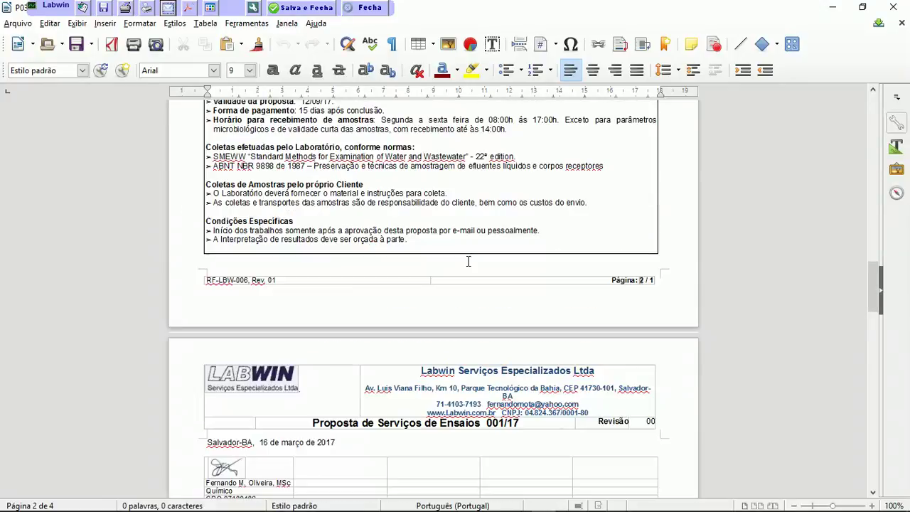
pyautogui.scroll(5, 471, 259)
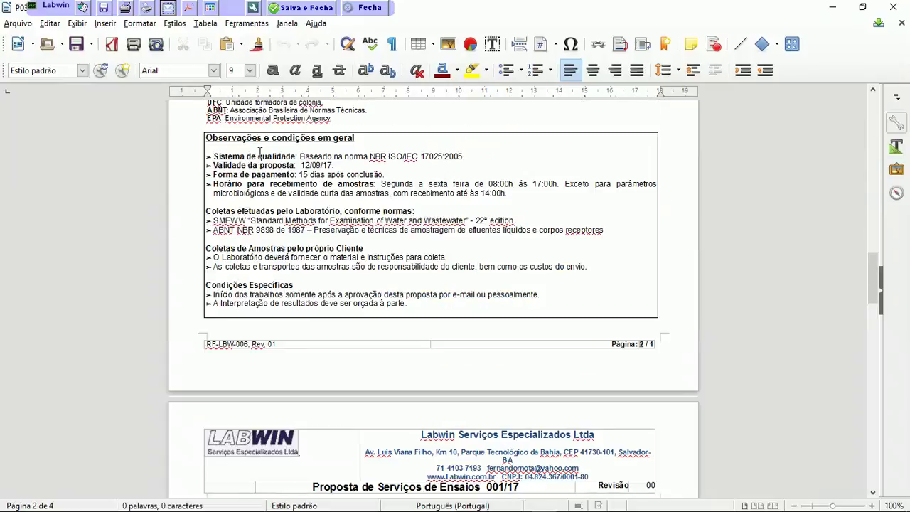
pyautogui.click(214, 158)
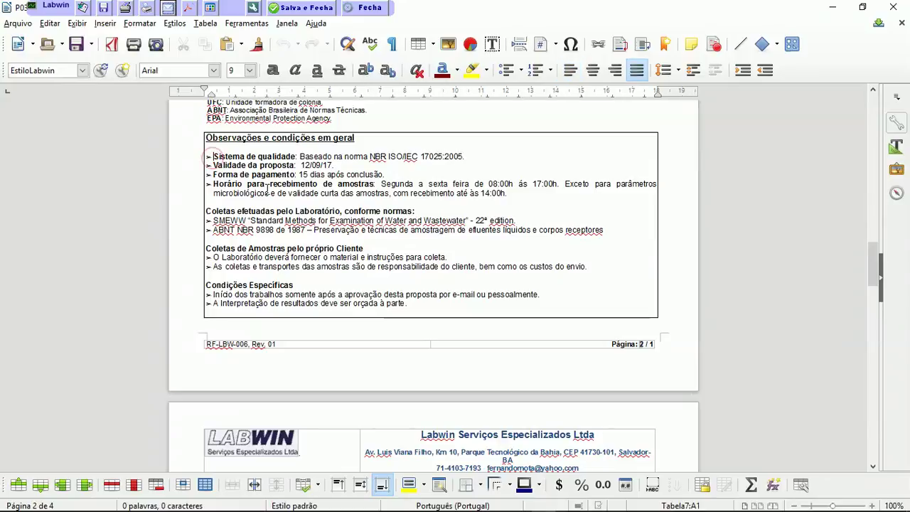
pyautogui.scroll(5, 366, 240)
pyautogui.scroll(-8, 388, 238)
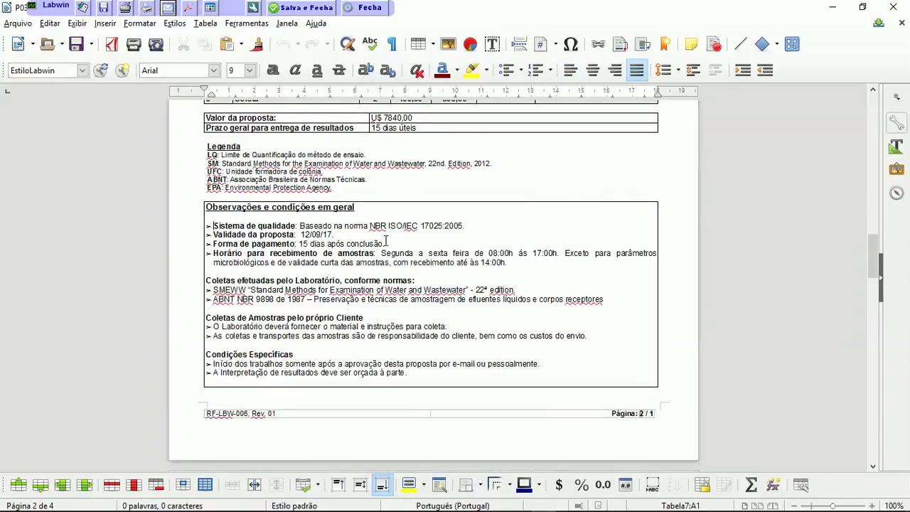
# Step: Review the proposal's signature page and the client approval form on its last page
pyautogui.scroll(-20, 392, 237)
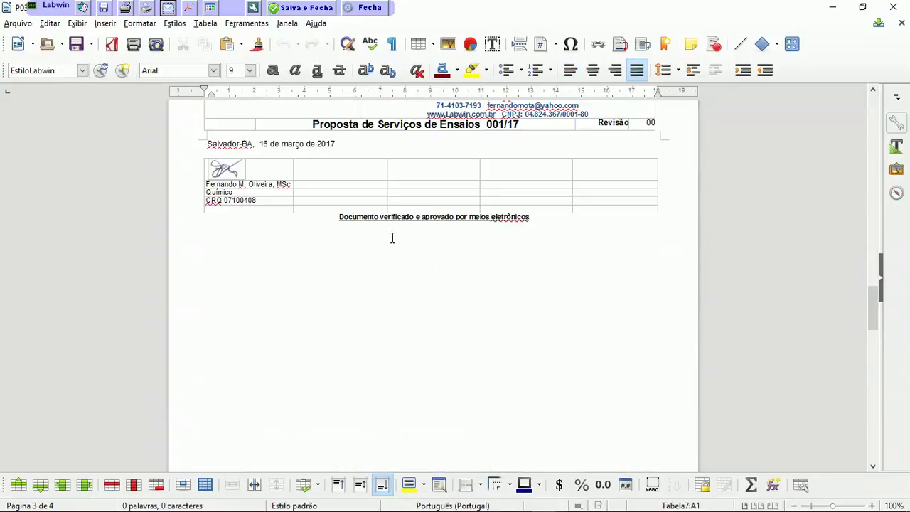
pyautogui.scroll(-4, 393, 238)
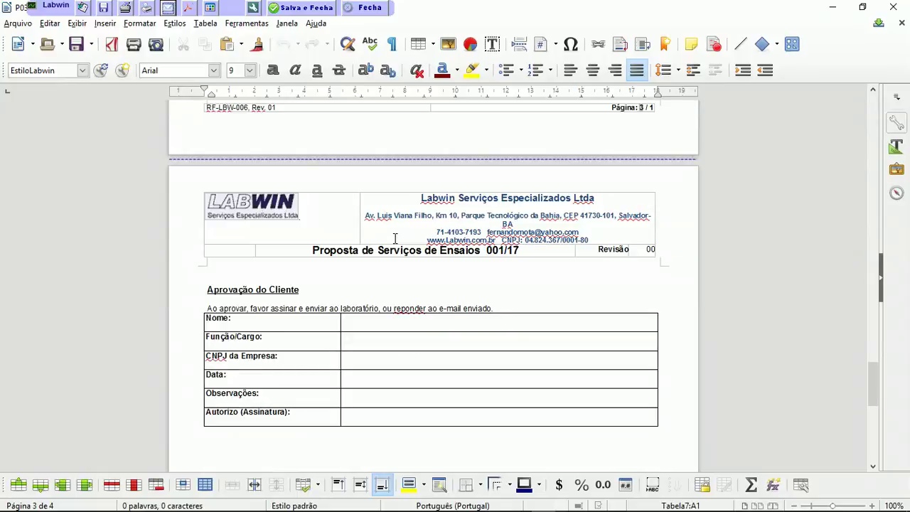
pyautogui.scroll(-5, 417, 248)
pyautogui.scroll(6, 446, 225)
pyautogui.scroll(6, 445, 224)
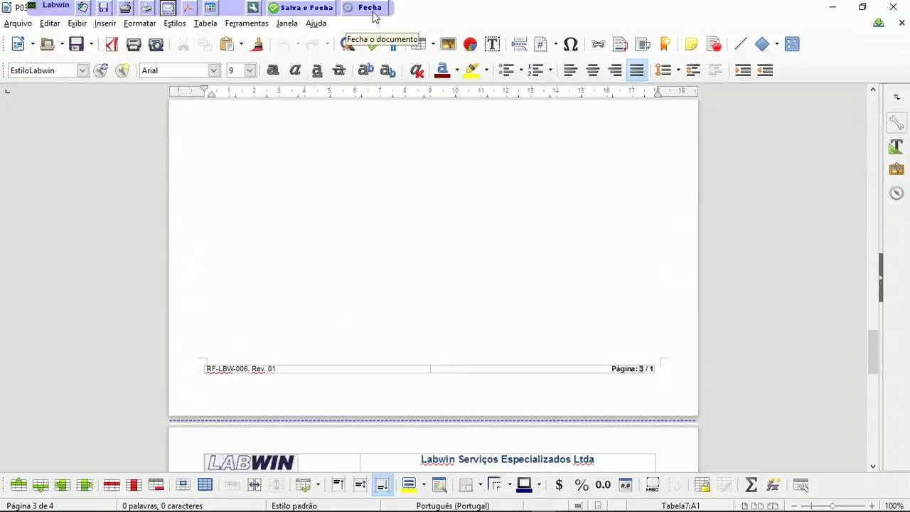
# Step: Close the proposal document saving its changes, then confirm the quotation and leave the proposals list
pyautogui.click(368, 9)
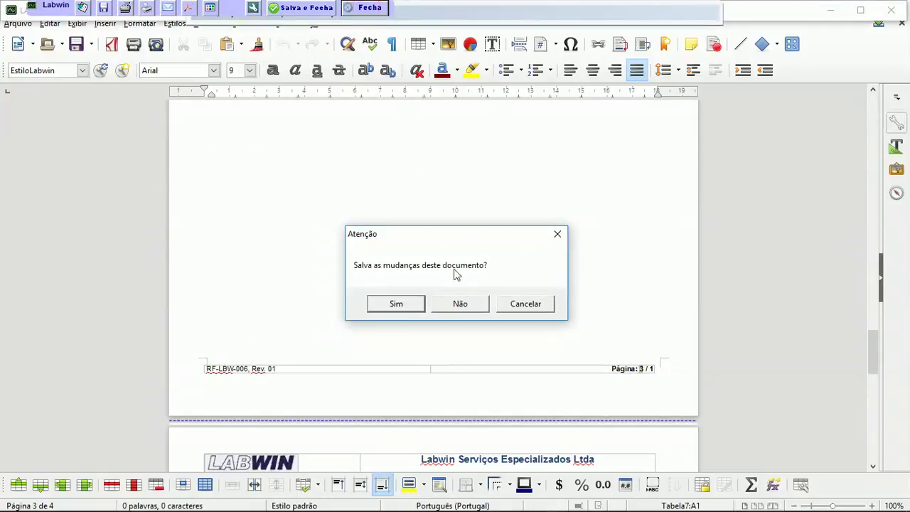
pyautogui.click(410, 305)
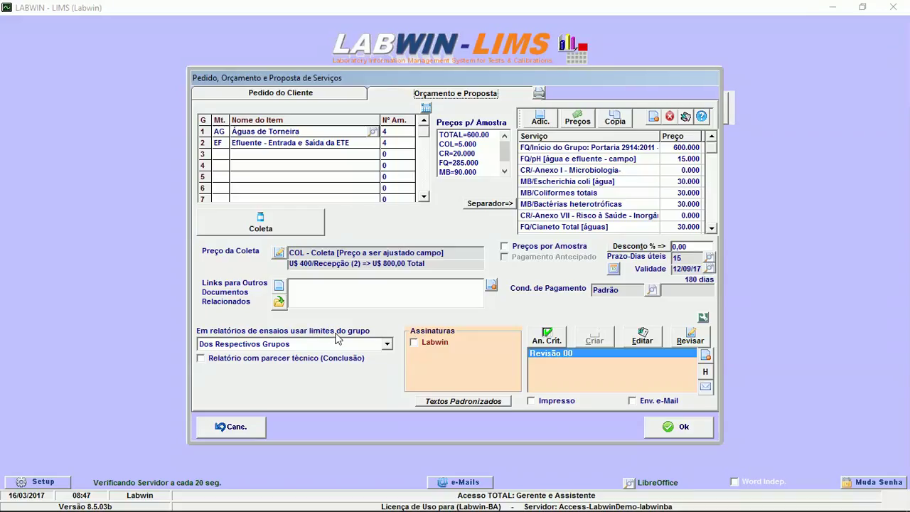
pyautogui.click(679, 427)
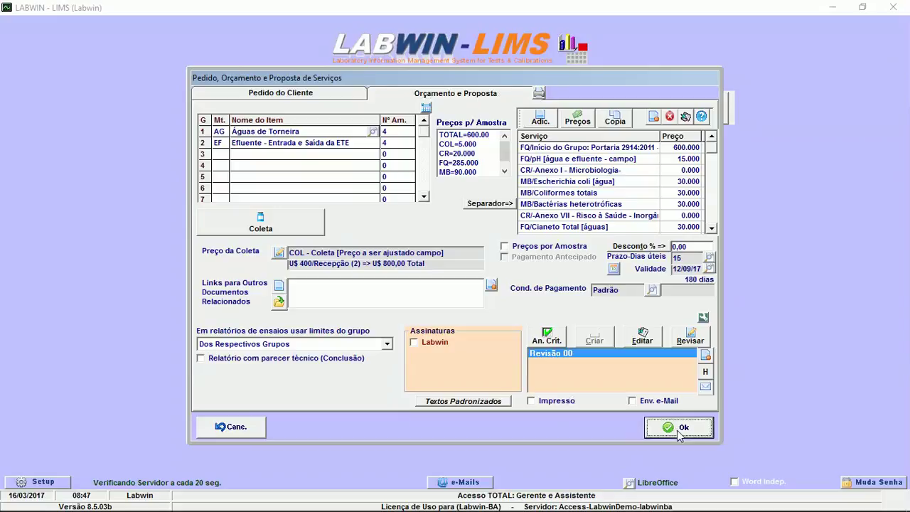
pyautogui.click(601, 175)
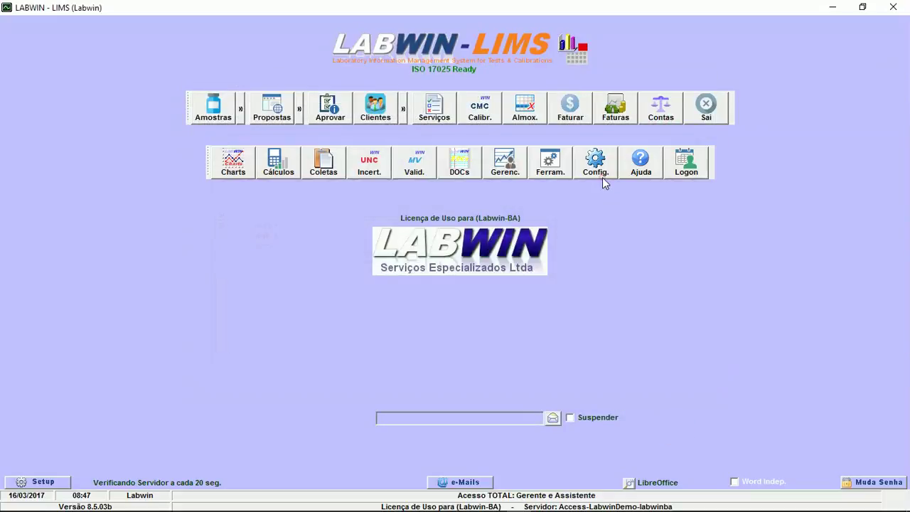
# Step: Switch the office suite to Microsoft Office and open Revisão 00 of the 16/03/17 Águas de Torneira proposal for editing
pyautogui.click(673, 473)
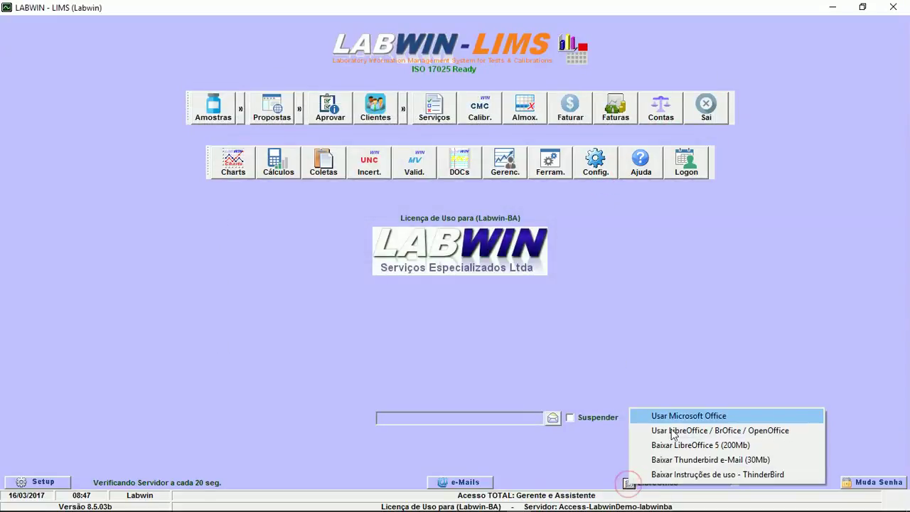
pyautogui.click(674, 414)
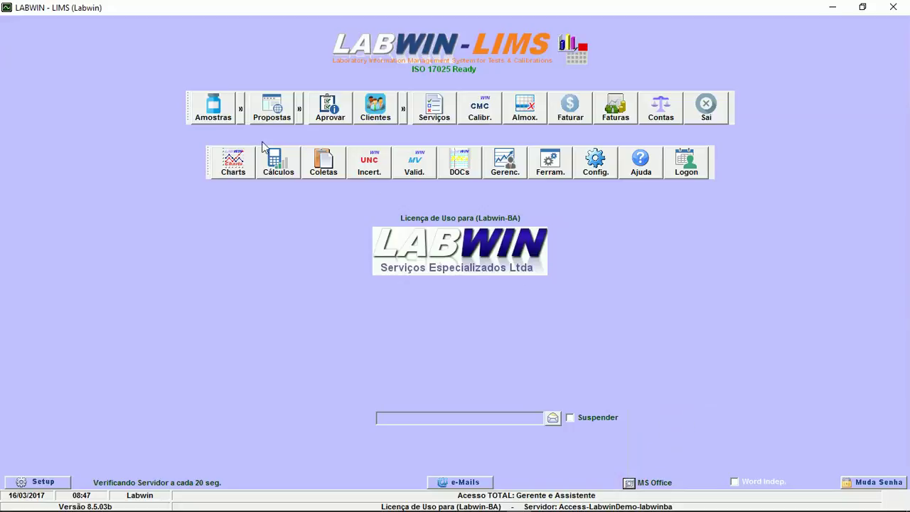
pyautogui.click(271, 108)
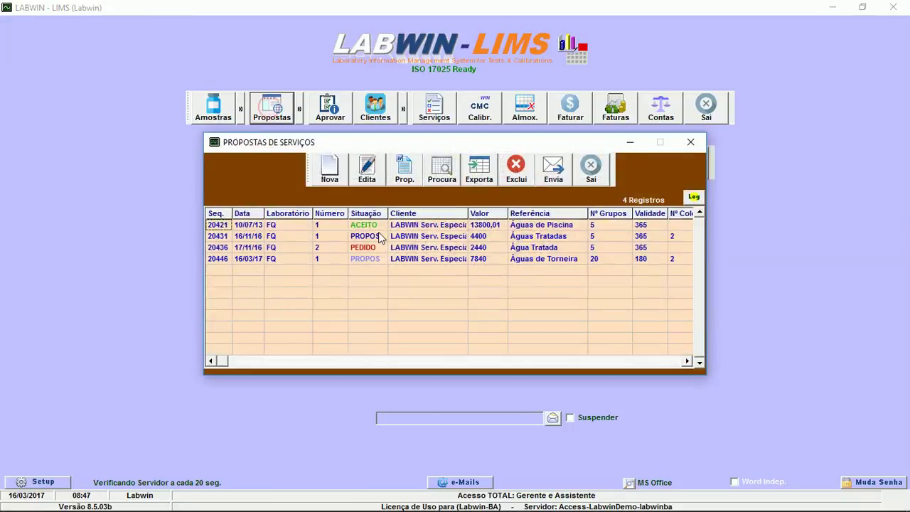
pyautogui.click(395, 261)
pyautogui.click(370, 177)
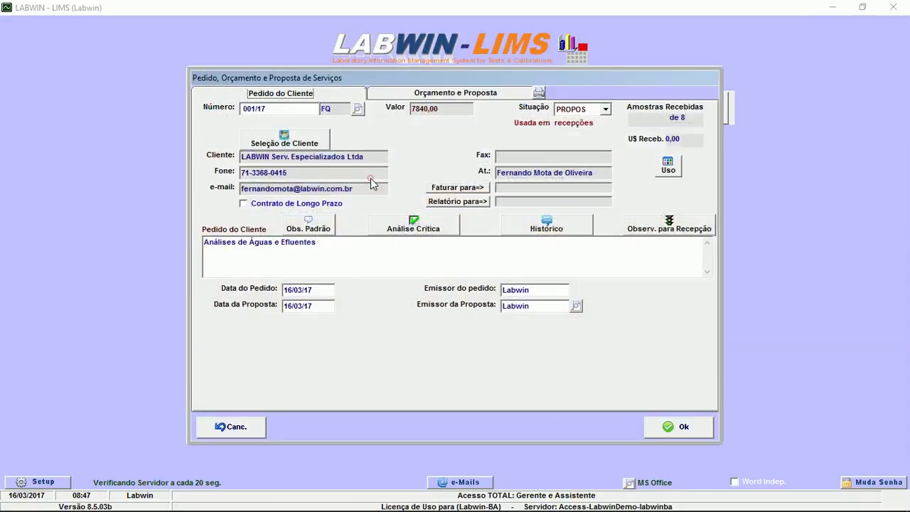
pyautogui.click(400, 96)
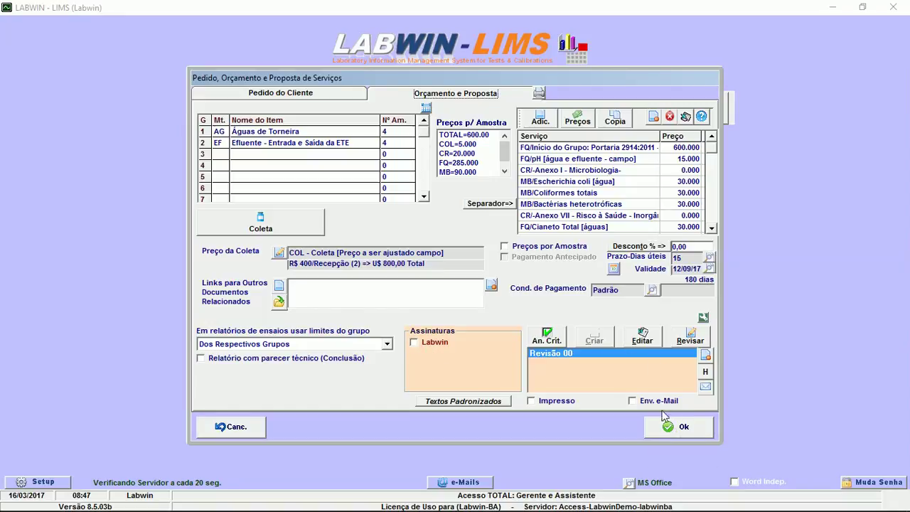
pyautogui.click(647, 340)
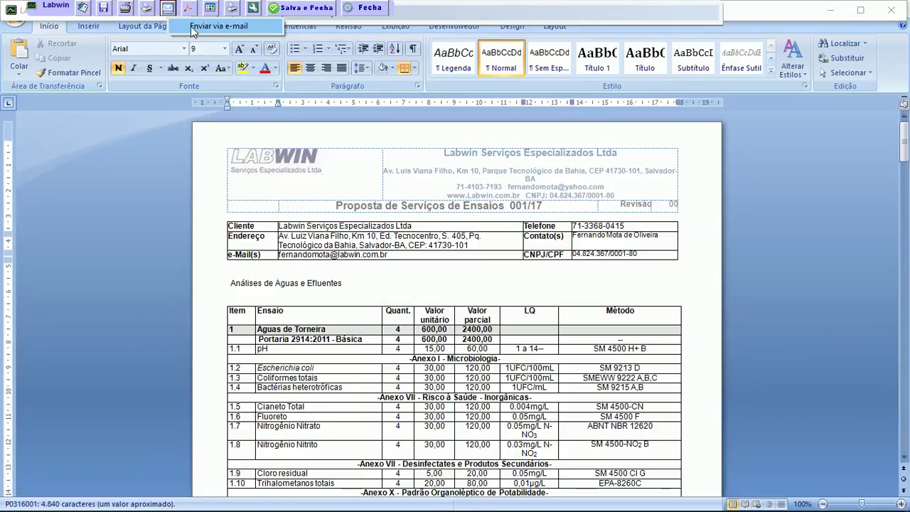
pyautogui.click(398, 311)
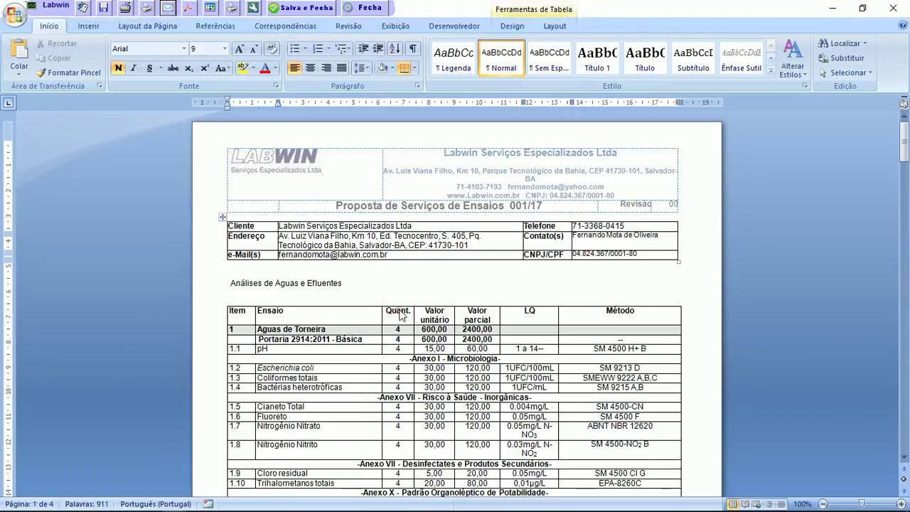
# Step: Close the Word version of the proposal, accept the quotation form and exit the proposals list
pyautogui.click(363, 9)
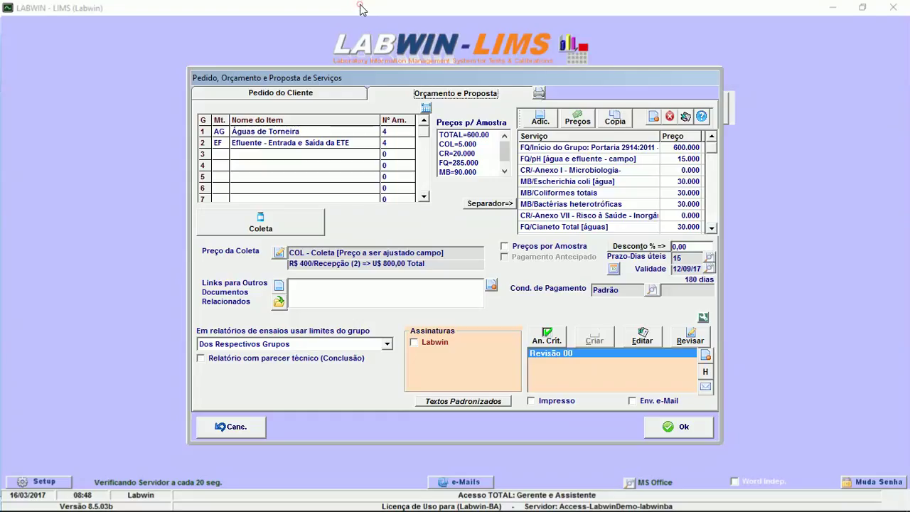
pyautogui.click(664, 425)
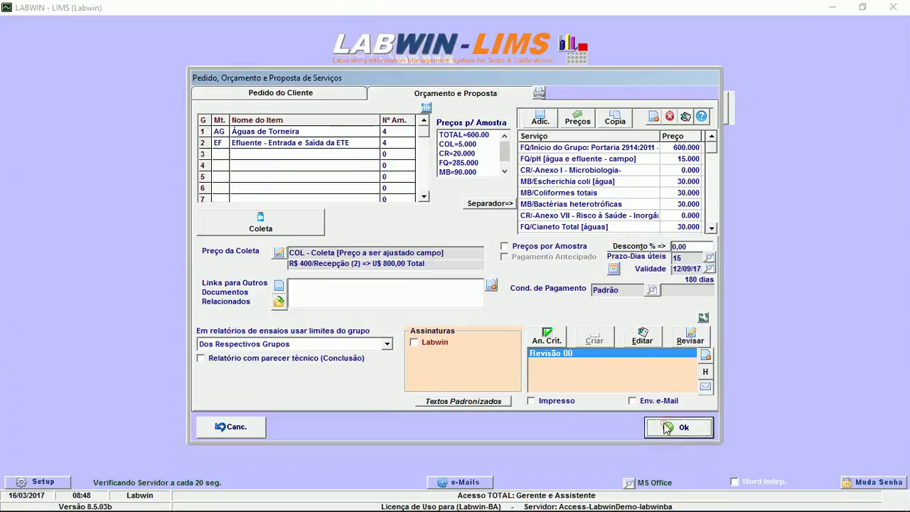
pyautogui.click(591, 167)
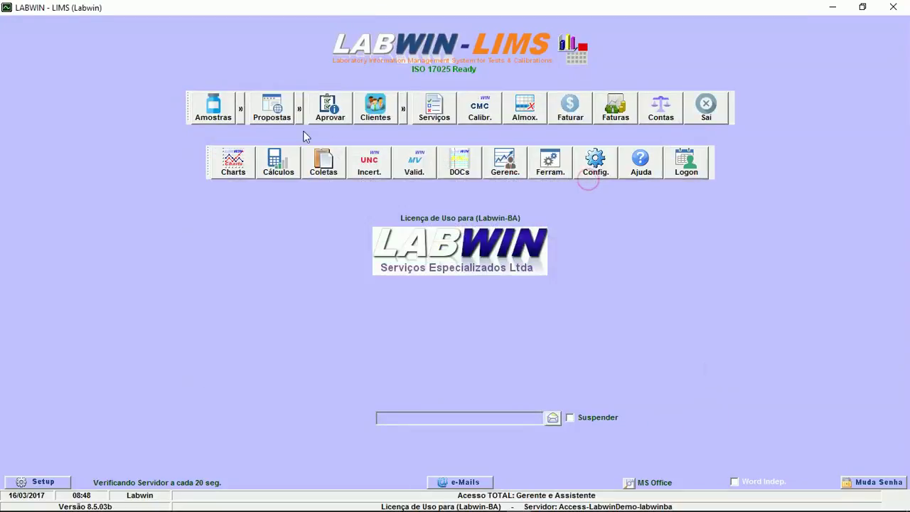
# Step: Check the approval list for proposals pending Labwin's signature, and close it
pyautogui.click(329, 120)
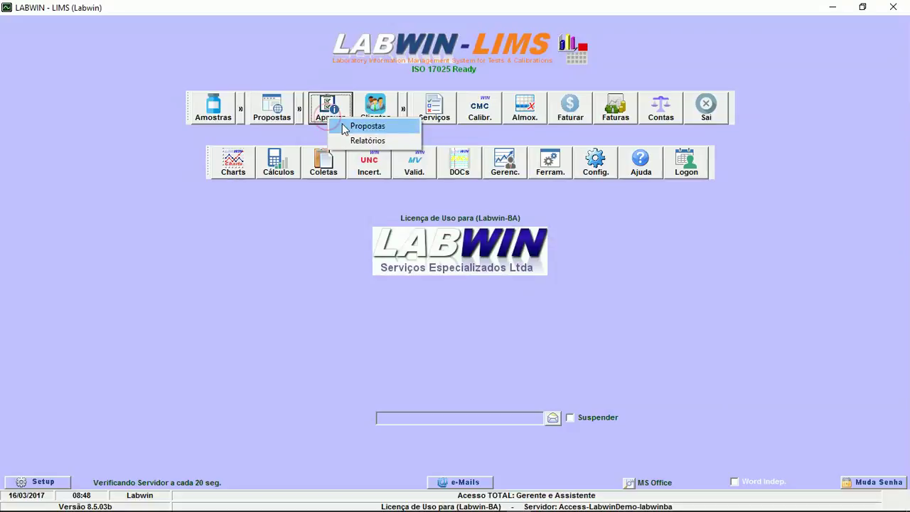
pyautogui.click(347, 125)
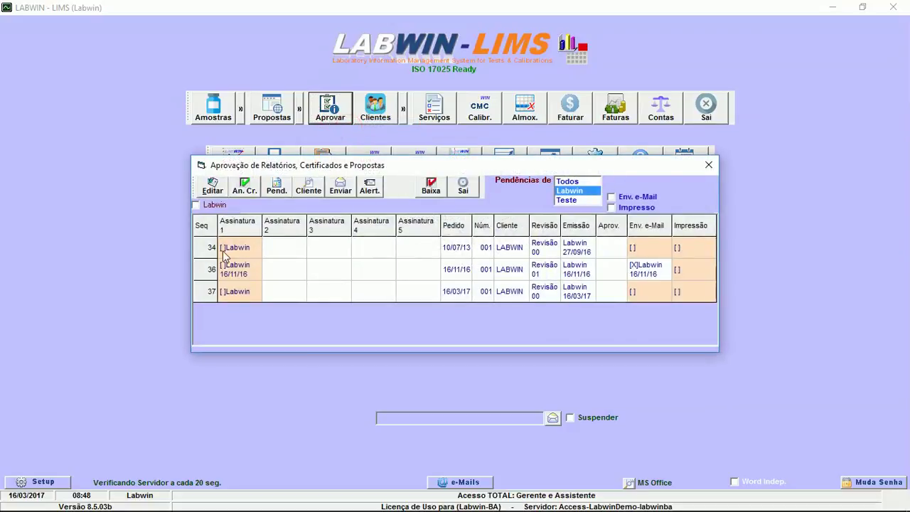
pyautogui.click(463, 189)
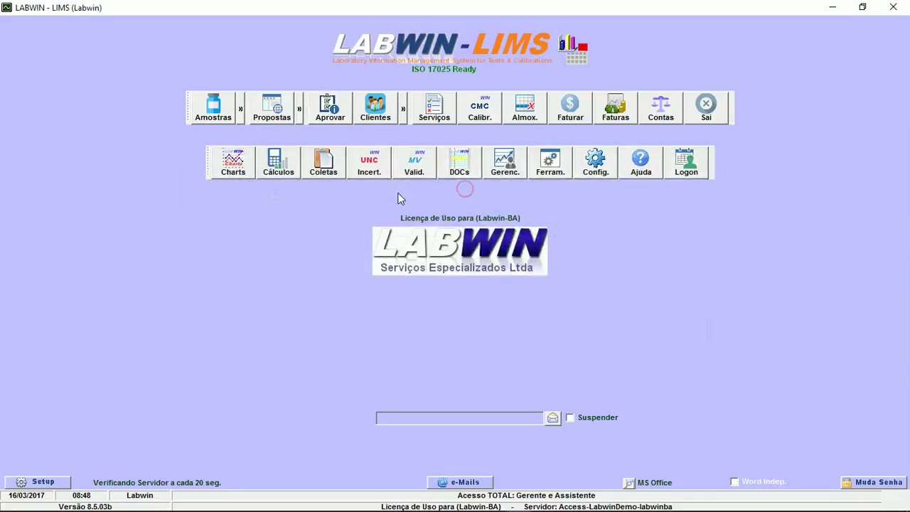
# Step: Reopen the 16/03/17 Águas de Torneira proposal and bring up its collection scheduling
pyautogui.click(275, 117)
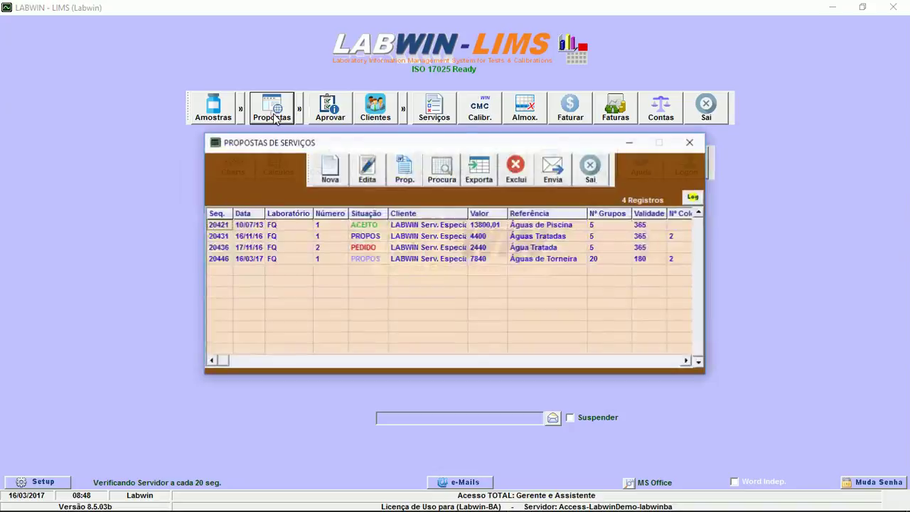
pyautogui.click(371, 258)
pyautogui.click(363, 182)
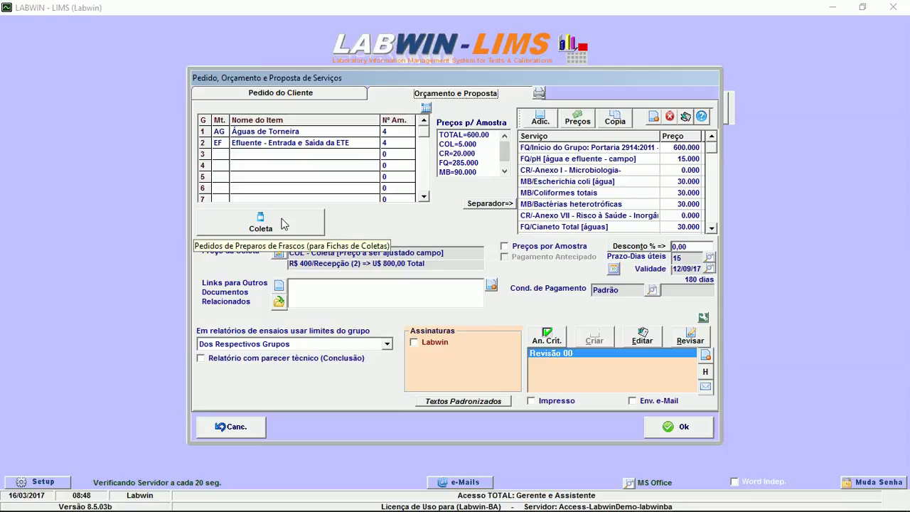
pyautogui.click(281, 227)
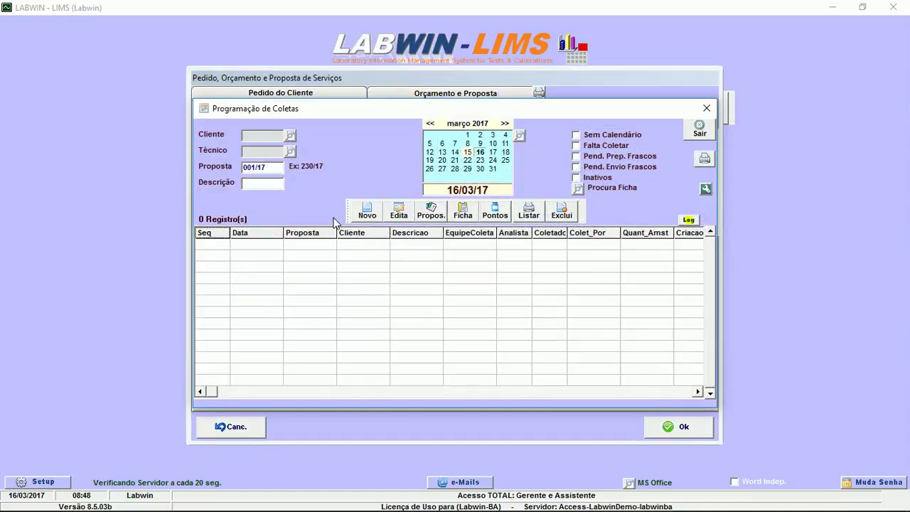
pyautogui.click(677, 425)
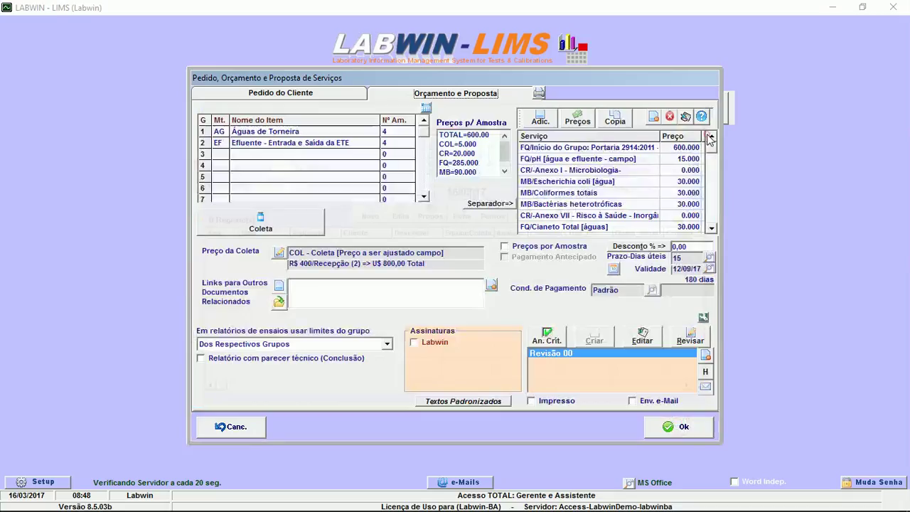
pyautogui.click(282, 216)
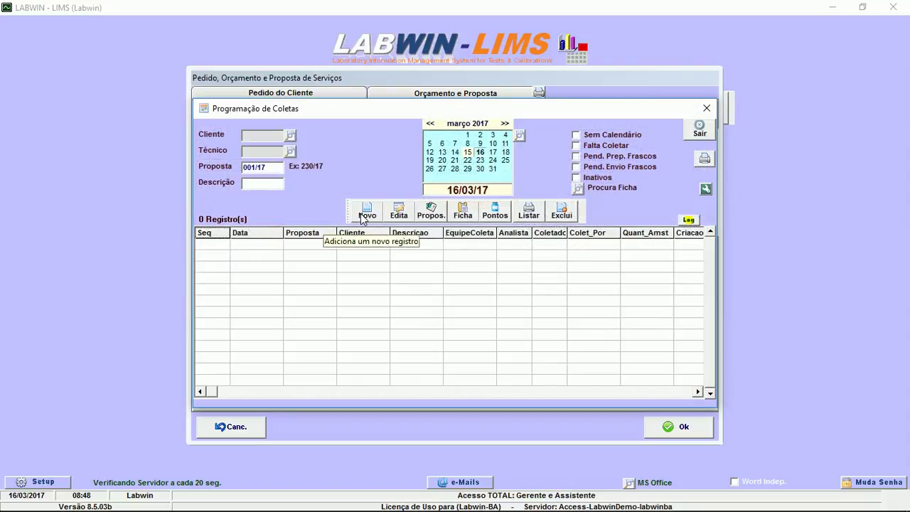
# Step: Add a collection for 17/03/17 at 10:00 with 4 samples, collected by Laborat. and without flask preparation
pyautogui.click(364, 213)
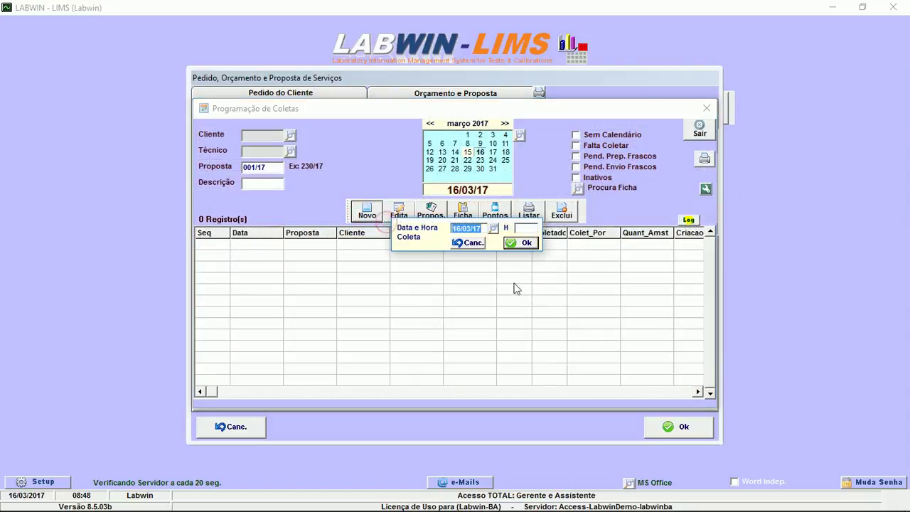
pyautogui.write('17')
pyautogui.click(525, 242)
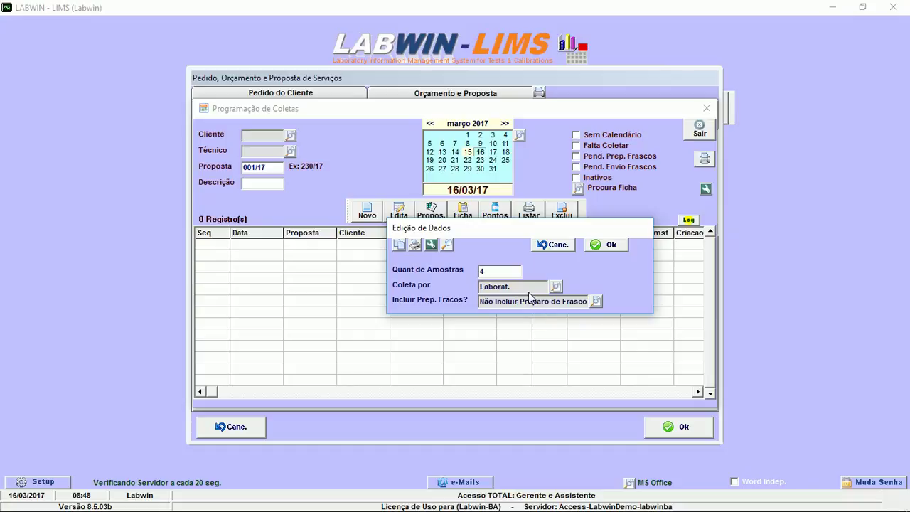
pyautogui.press('Tab')
pyautogui.click(604, 245)
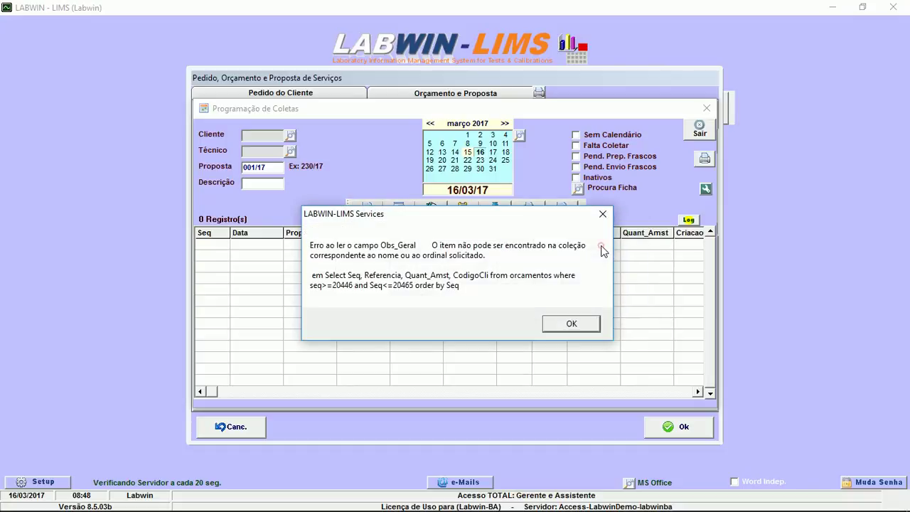
pyautogui.click(574, 323)
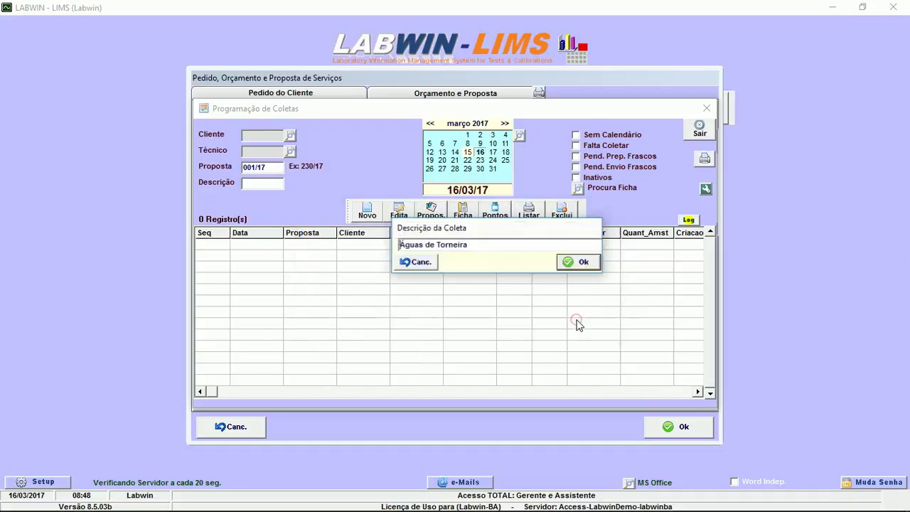
# Step: Accept Águas de Torneira as the collection description and assign Labwin as the collection team
pyautogui.click(575, 265)
pyautogui.click(577, 264)
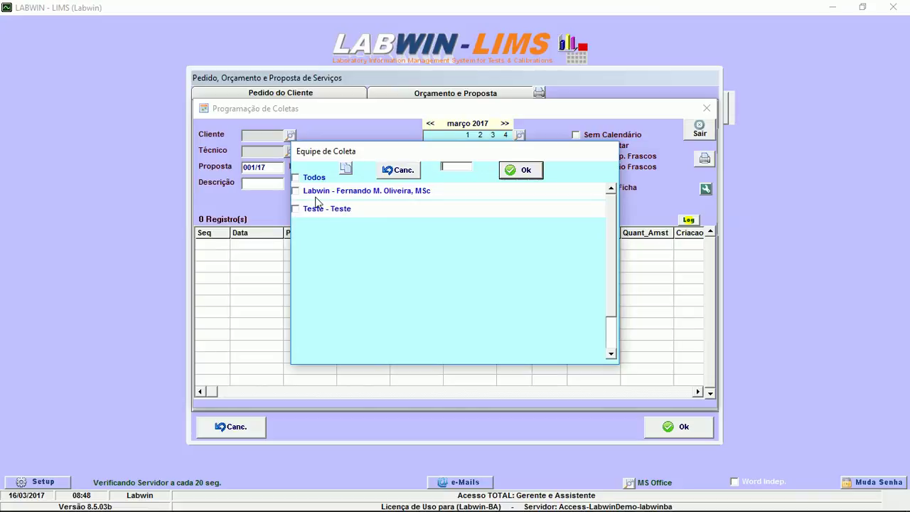
pyautogui.click(297, 190)
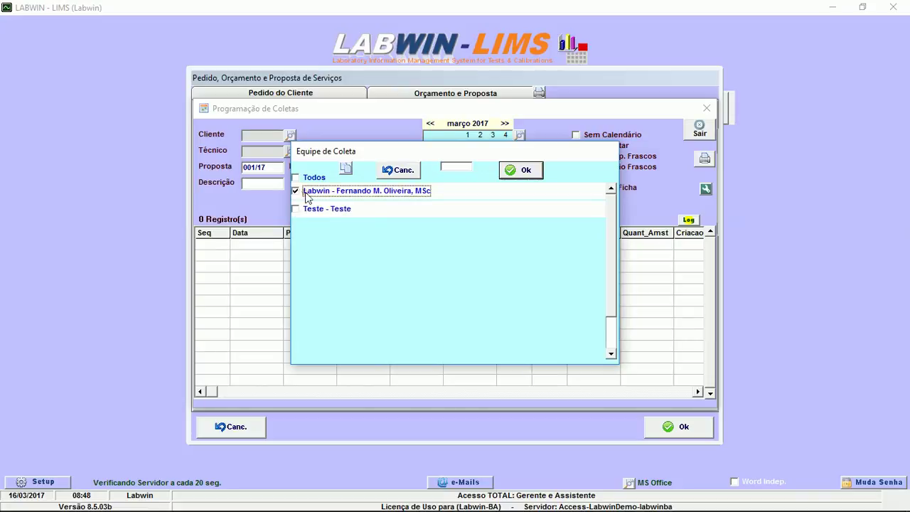
pyautogui.click(529, 173)
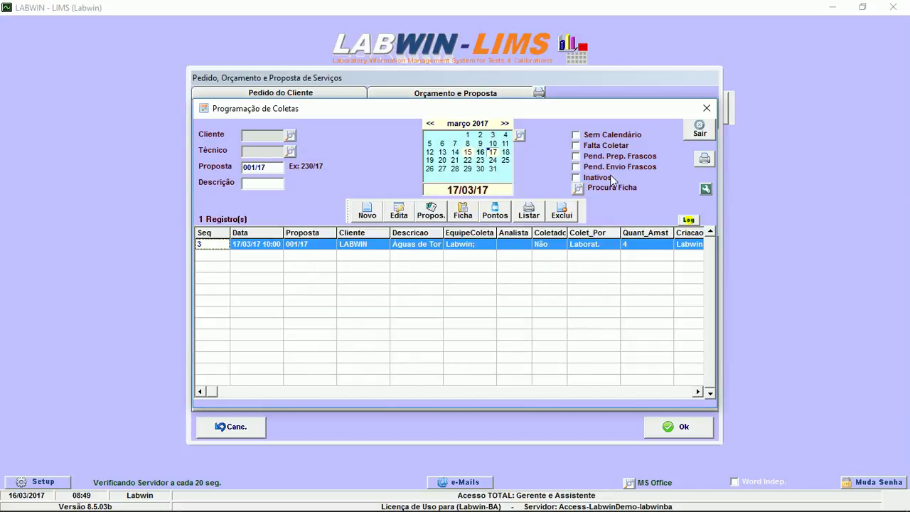
# Step: Compare the collections scheduled on 15/03/17 and 17/03/17 in the scheduling calendar
pyautogui.press('Left')
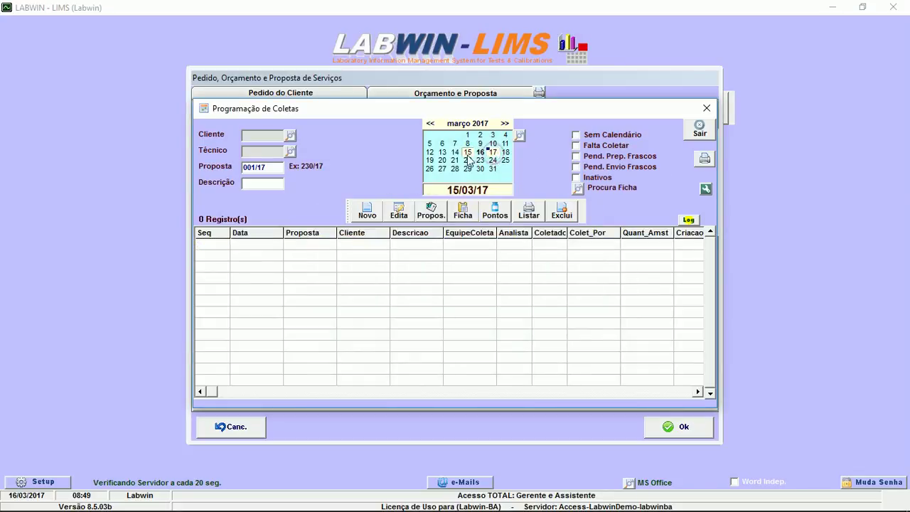
pyautogui.press('Left')
pyautogui.press('Right')
pyautogui.press('Right')
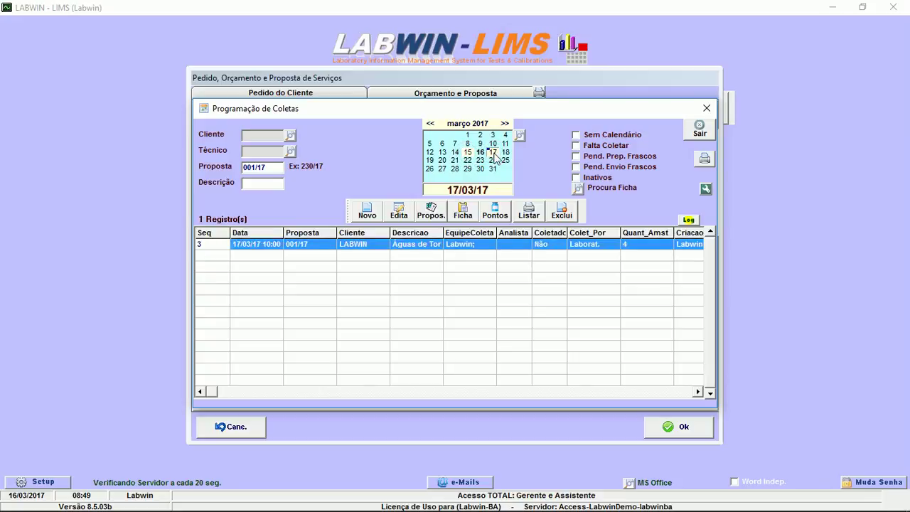
pyautogui.press('Left')
pyautogui.press('Left')
pyautogui.click(493, 152)
pyautogui.click(469, 152)
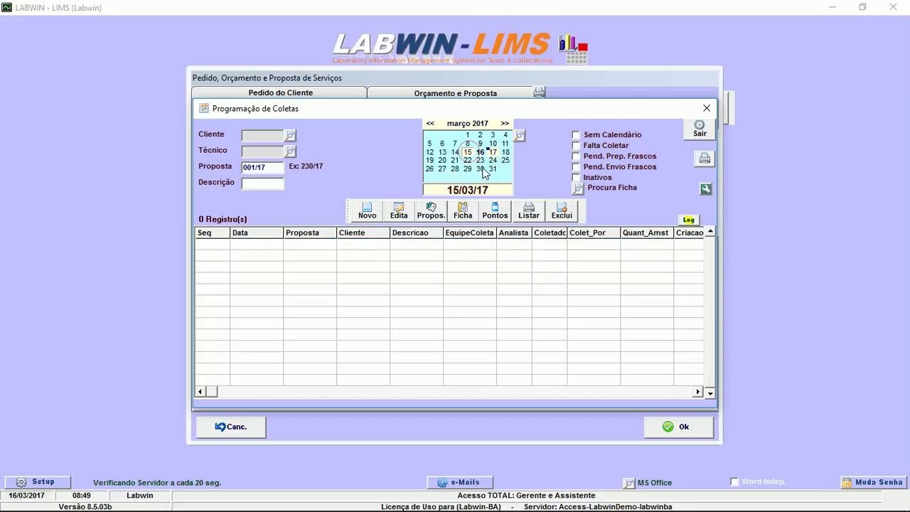
# Step: View the collection scheduled on 17/03/17, leave the scheduling, confirm the proposal and close the service proposals list
pyautogui.click(493, 152)
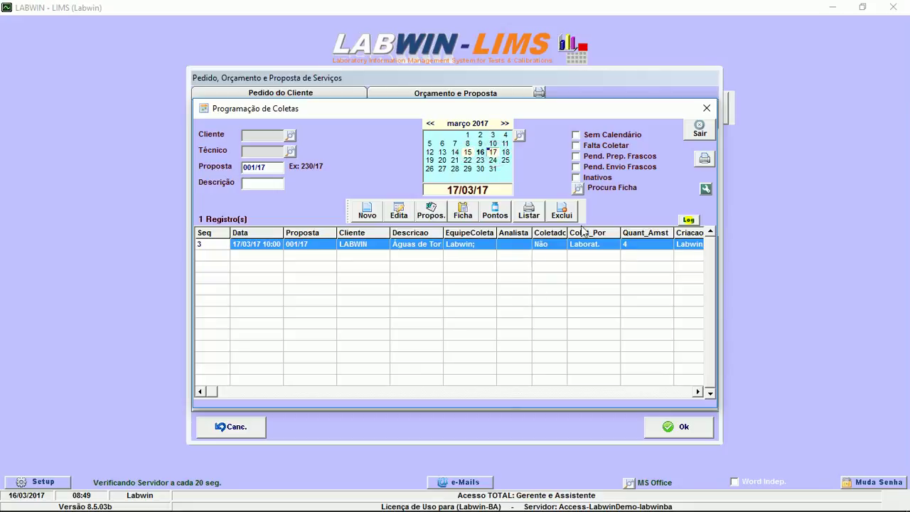
pyautogui.click(700, 133)
pyautogui.click(679, 430)
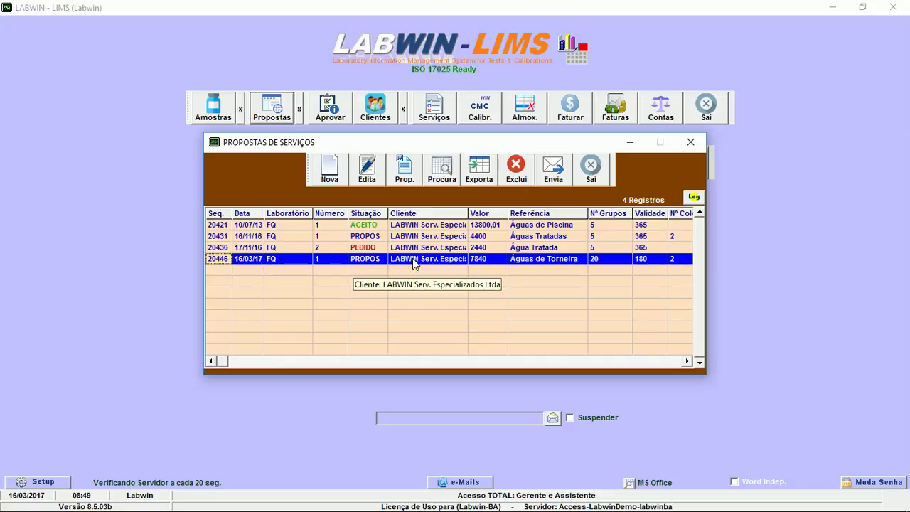
pyautogui.click(589, 176)
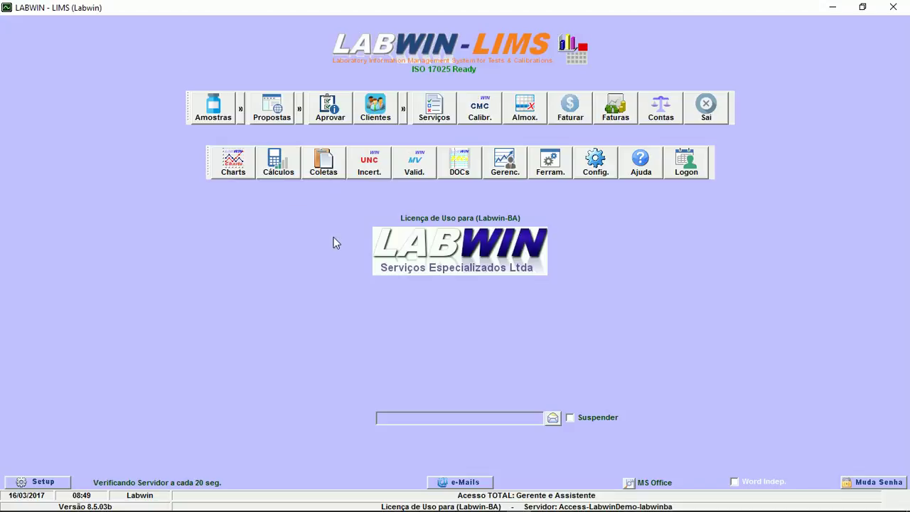
# Step: Open the general collection scheduling and check the 15/03/17 and 17/03/17 collections and the client filter
pyautogui.click(327, 168)
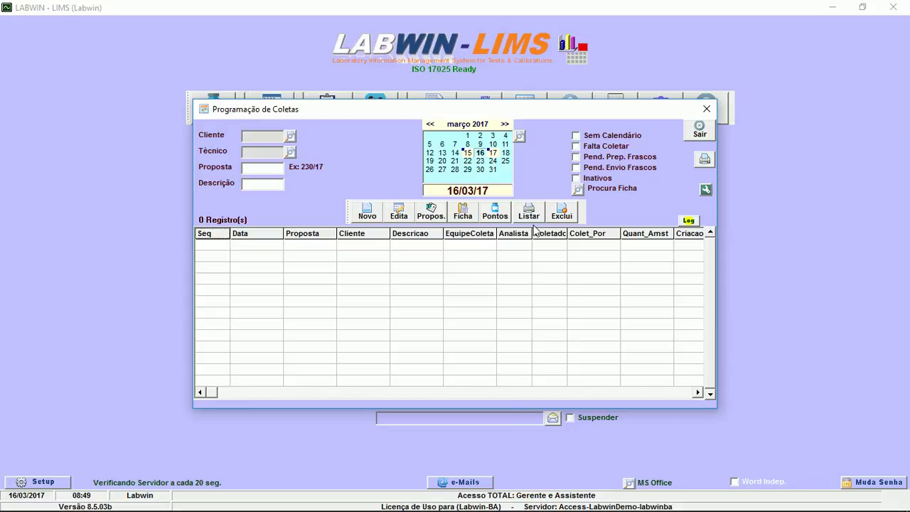
pyautogui.click(467, 152)
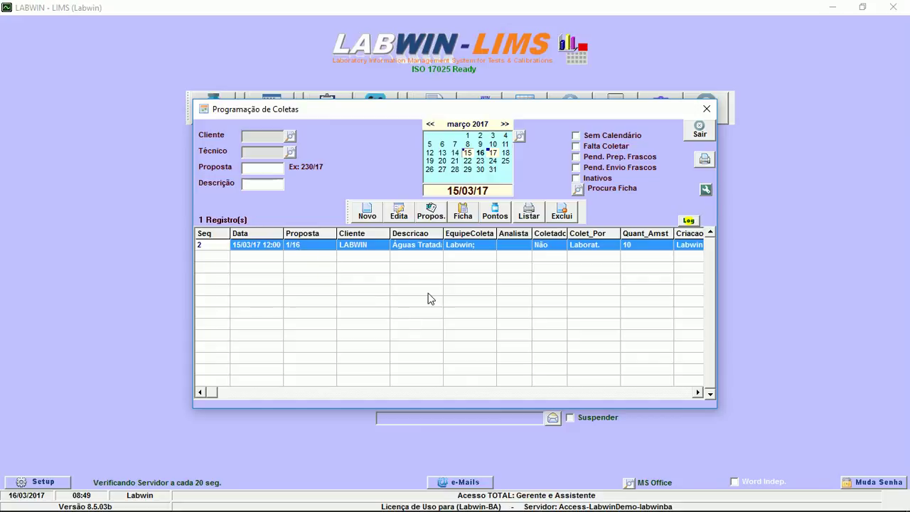
pyautogui.click(493, 153)
pyautogui.click(290, 136)
pyautogui.click(661, 151)
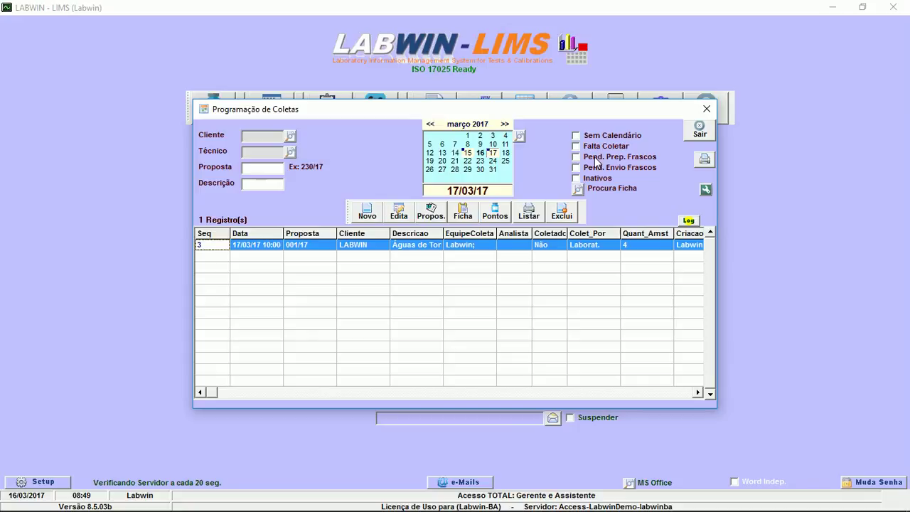
# Step: Examine the list of all collections without the calendar filter, and return to the calendar view
pyautogui.click(576, 136)
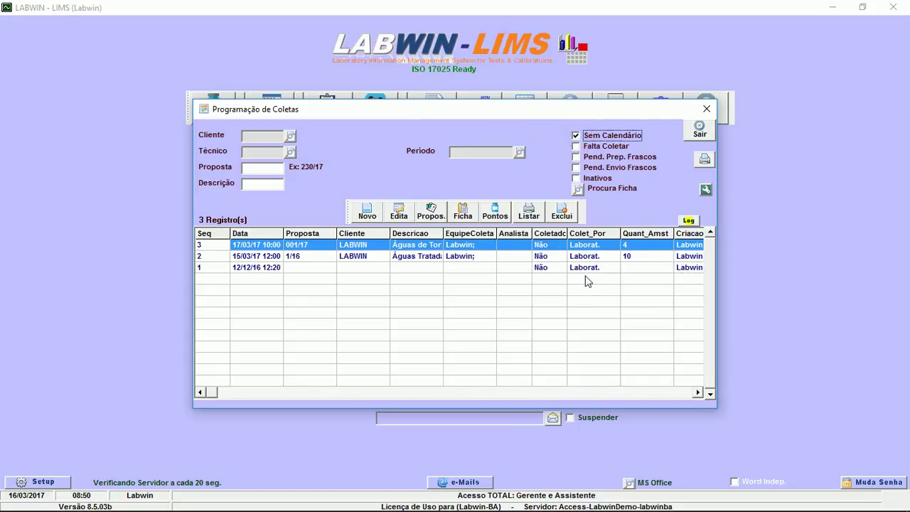
pyautogui.click(576, 136)
pyautogui.click(576, 135)
pyautogui.click(576, 136)
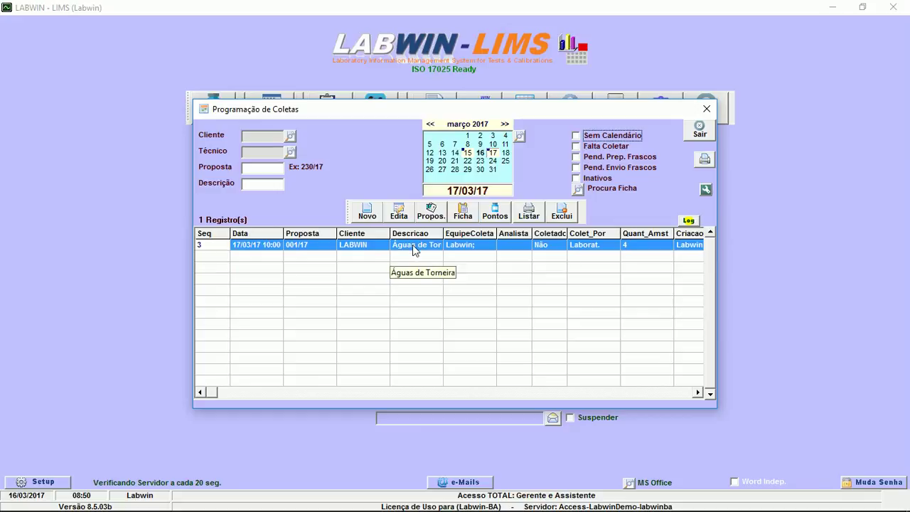
# Step: Start a temporary collection sheet for the 17/03/17 collection with 2 samples, the Efluente proposal item and the EF matrix
pyautogui.click(460, 215)
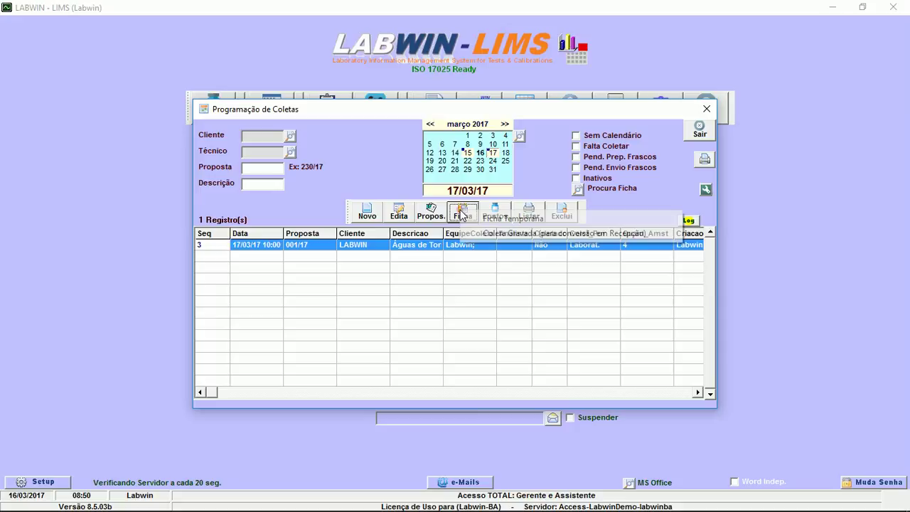
pyautogui.click(485, 221)
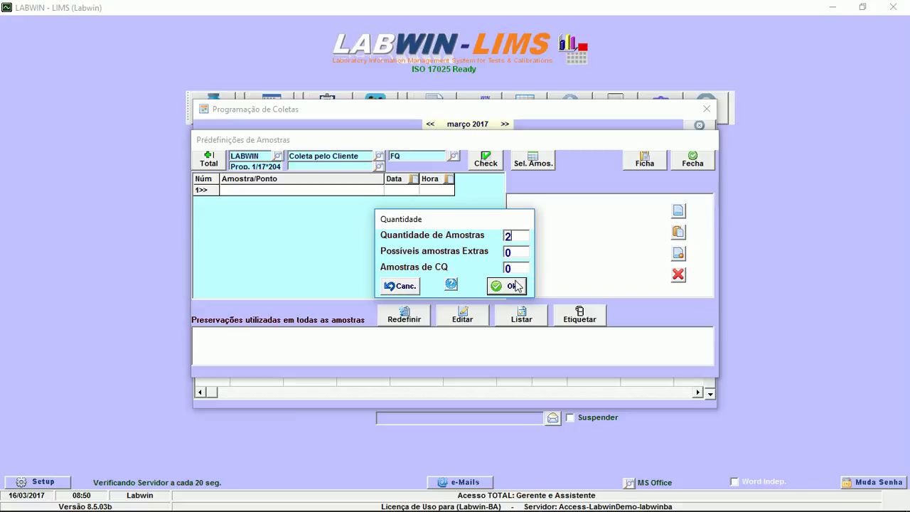
pyautogui.click(513, 285)
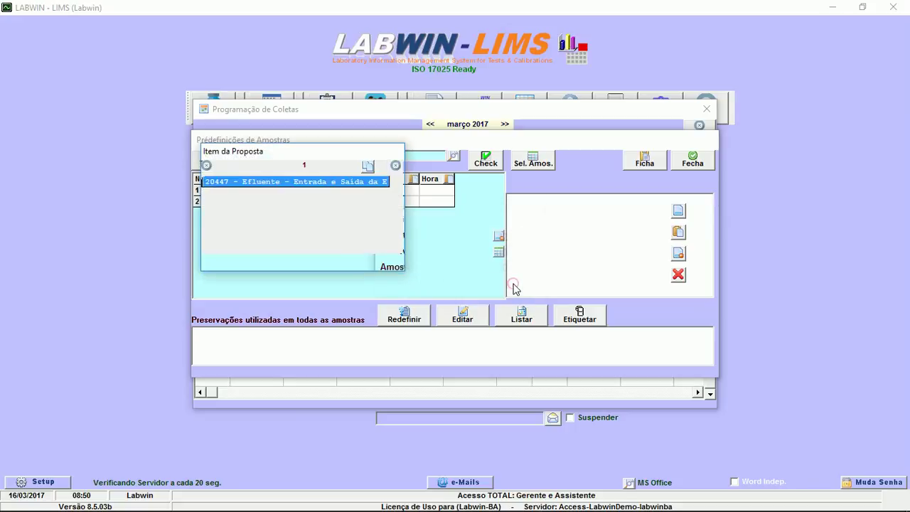
pyautogui.doubleClick(299, 182)
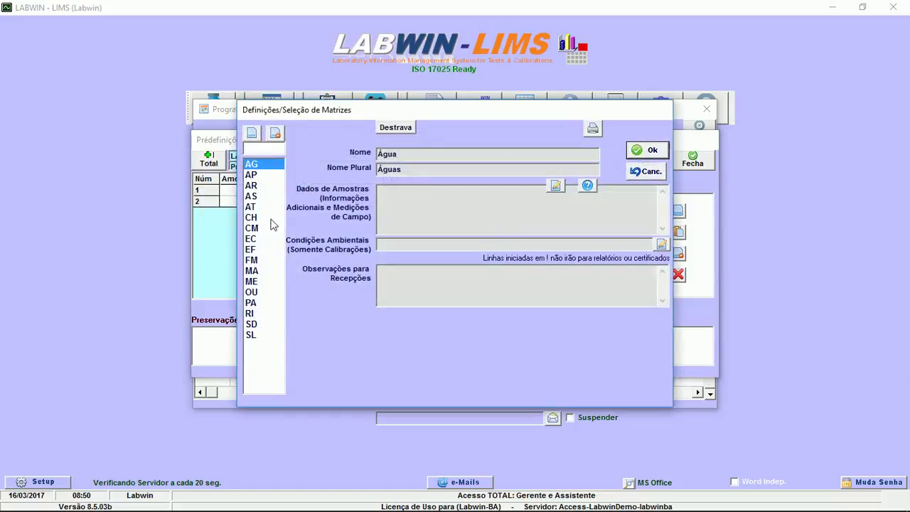
pyautogui.click(256, 249)
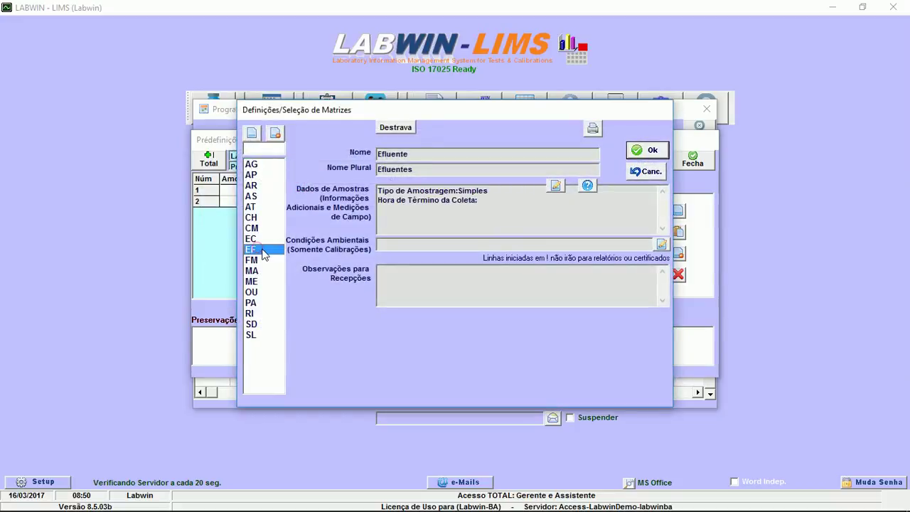
pyautogui.click(645, 150)
# Step: Name the two sample points Efluente Entrada - ETE and Efluiente Saída - ETE
pyautogui.click(309, 193)
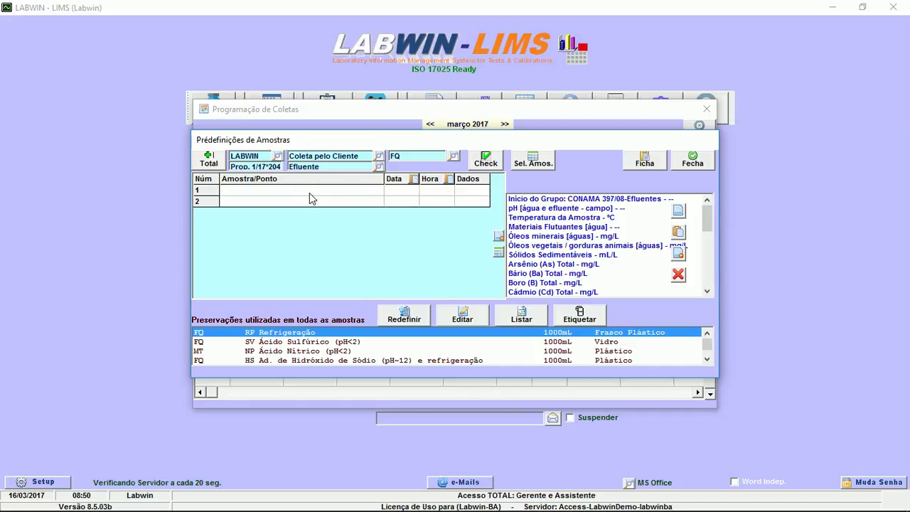
pyautogui.write('Efluente Entrada')
pyautogui.press('Return')
pyautogui.write('Efluente Sapida')
pyautogui.press('BackSpace')
pyautogui.press('BackSpace')
pyautogui.press('BackSpace')
pyautogui.press('BackSpace')
pyautogui.press('BackSpace')
pyautogui.write('ida - ETE')
pyautogui.press('Left')
pyautogui.press('Left')
pyautogui.press('Left')
pyautogui.write('-')
pyautogui.press('Up')
pyautogui.press('End')
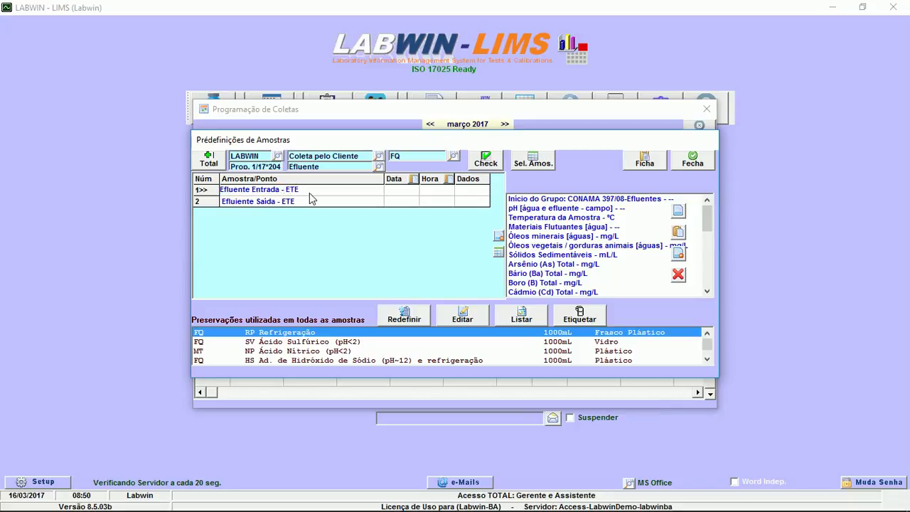
# Step: Set the collection date to 17/03/17 and the time to 10:00 for both effluent samples
pyautogui.click(404, 190)
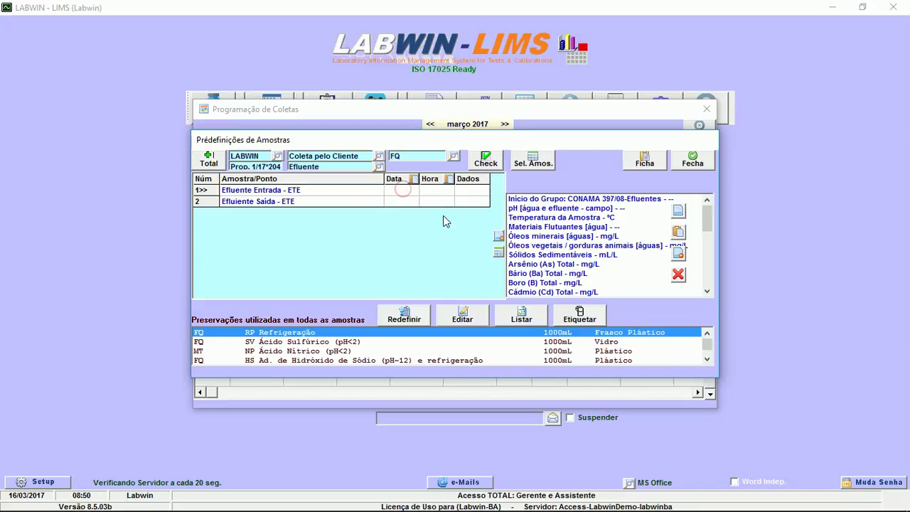
pyautogui.click(401, 207)
pyautogui.write('7')
pyautogui.press('BackSpace')
pyautogui.write('17')
pyautogui.click(443, 192)
pyautogui.write('10')
pyautogui.click(441, 204)
pyautogui.write('10')
# Step: Inspect the additional data fields of the Efluente Entrada - ETE sample and the preservations used for the samples
pyautogui.click(469, 191)
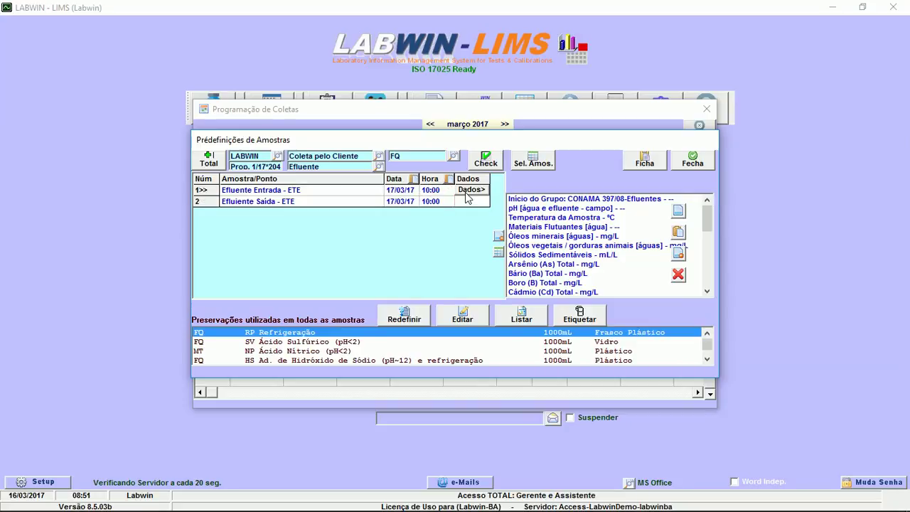
pyautogui.click(470, 192)
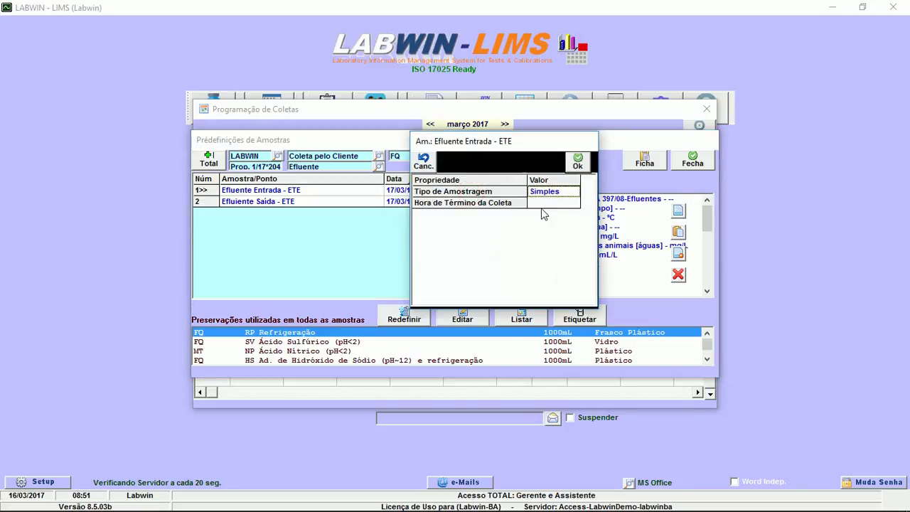
pyautogui.click(423, 166)
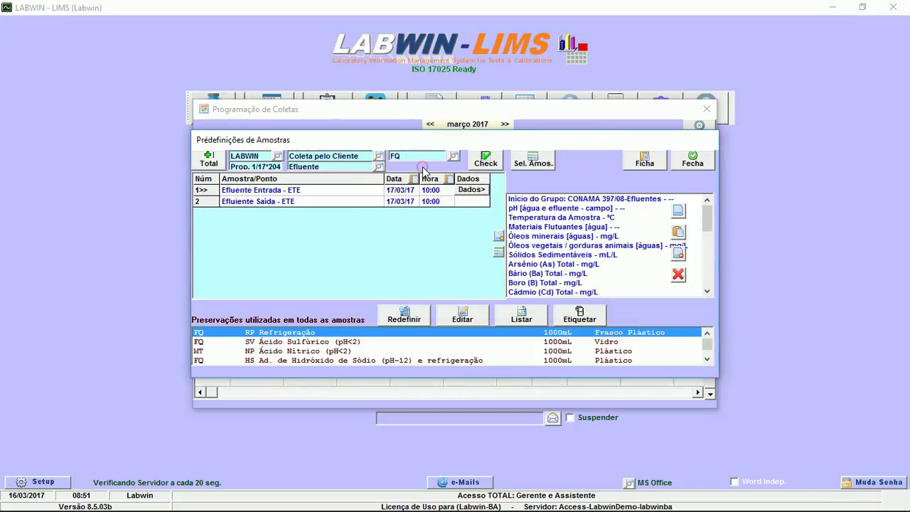
pyautogui.click(468, 202)
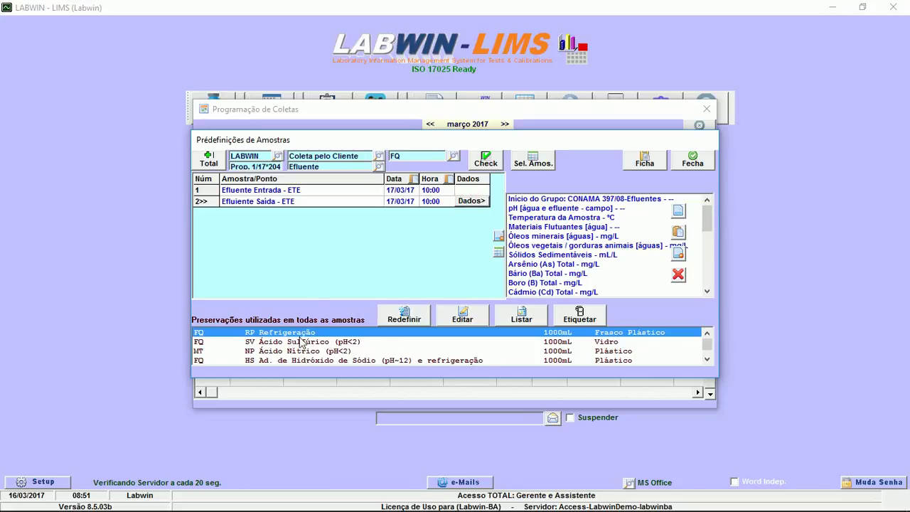
pyautogui.click(326, 352)
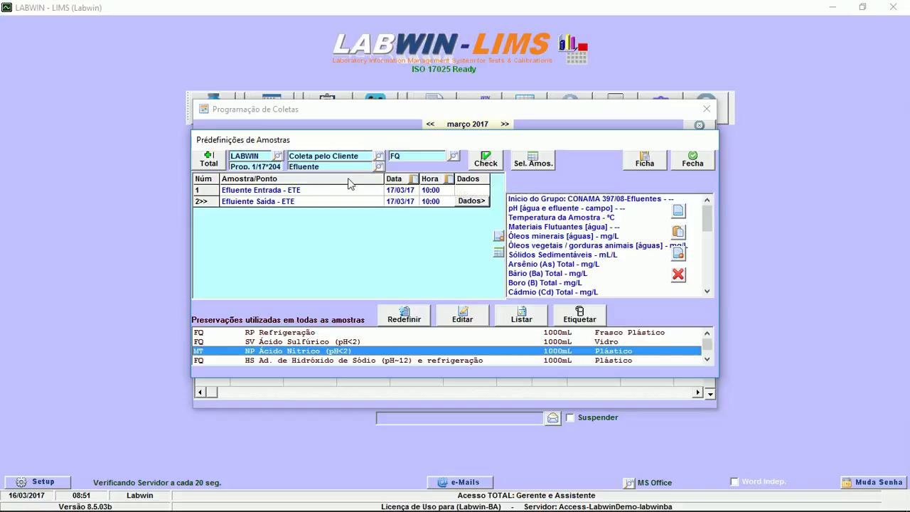
# Step: Inspect the client's registered sample selection for all samples and the entry for a new collection point
pyautogui.click(329, 189)
pyautogui.click(309, 201)
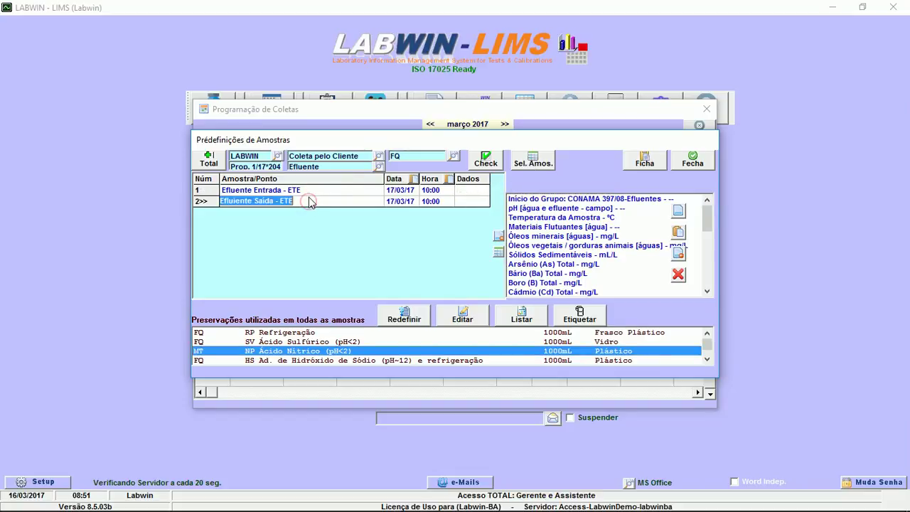
pyautogui.click(307, 191)
pyautogui.click(529, 163)
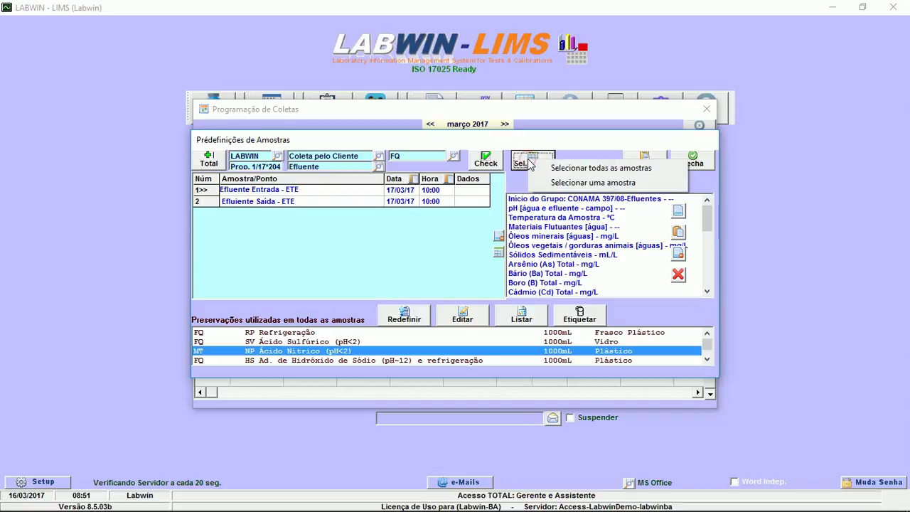
pyautogui.click(551, 167)
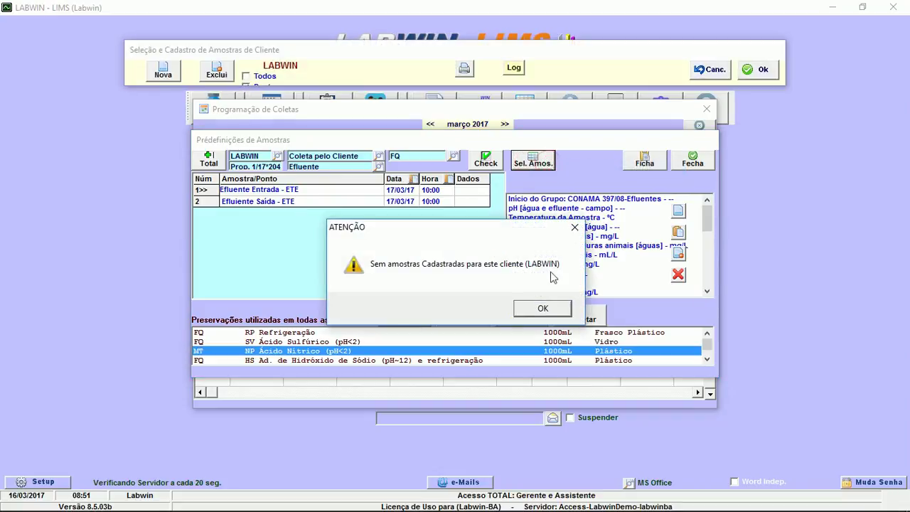
pyautogui.click(536, 307)
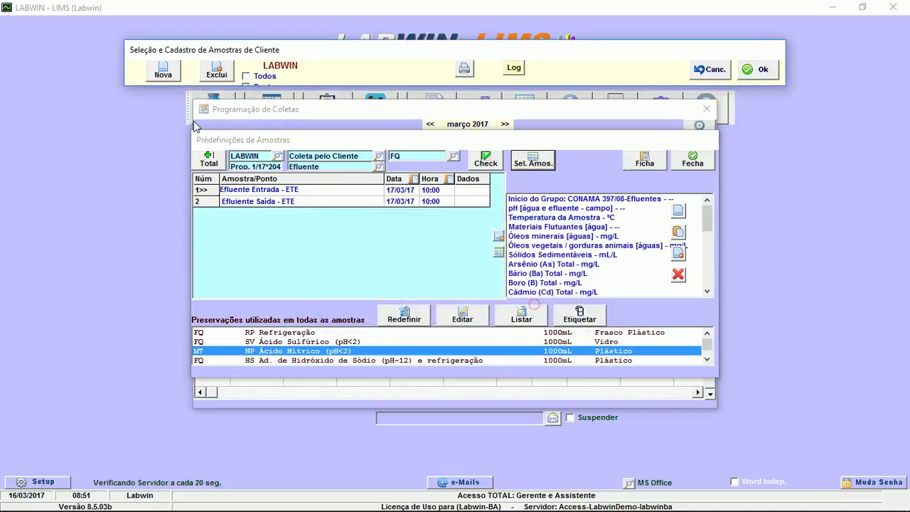
pyautogui.click(162, 69)
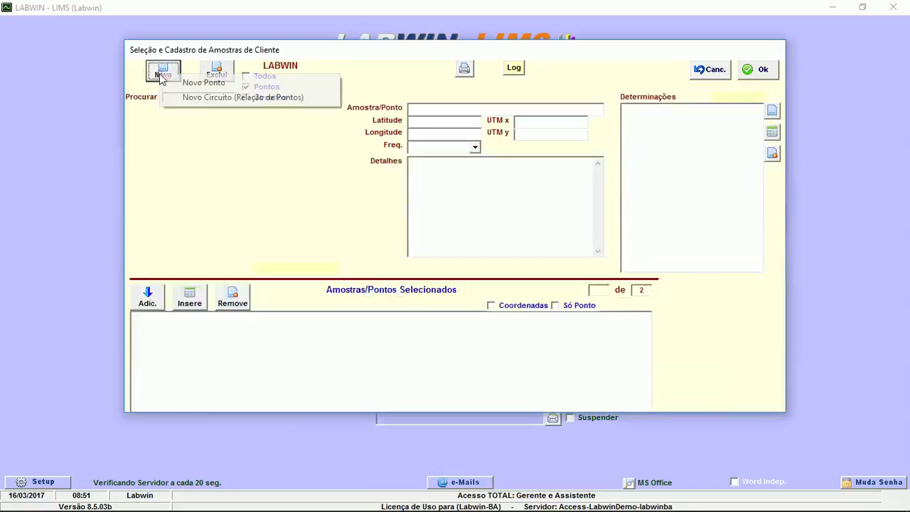
pyautogui.click(205, 83)
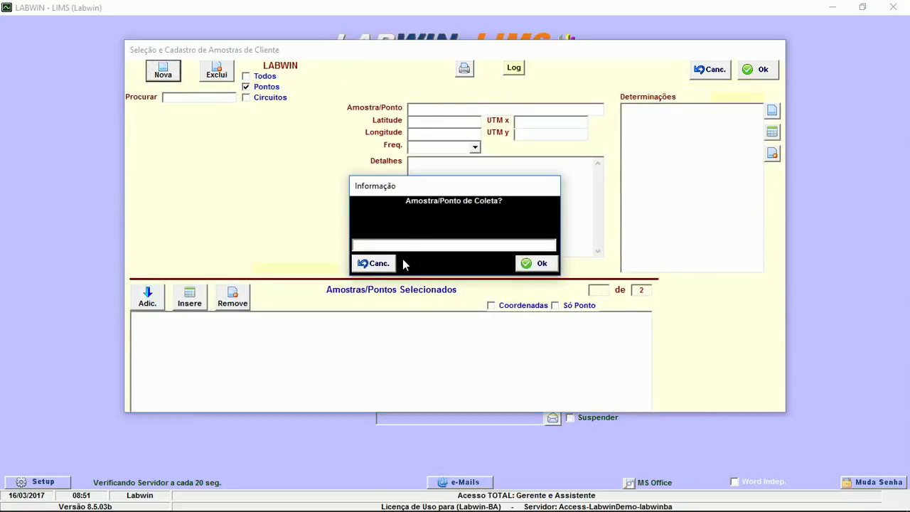
pyautogui.click(377, 264)
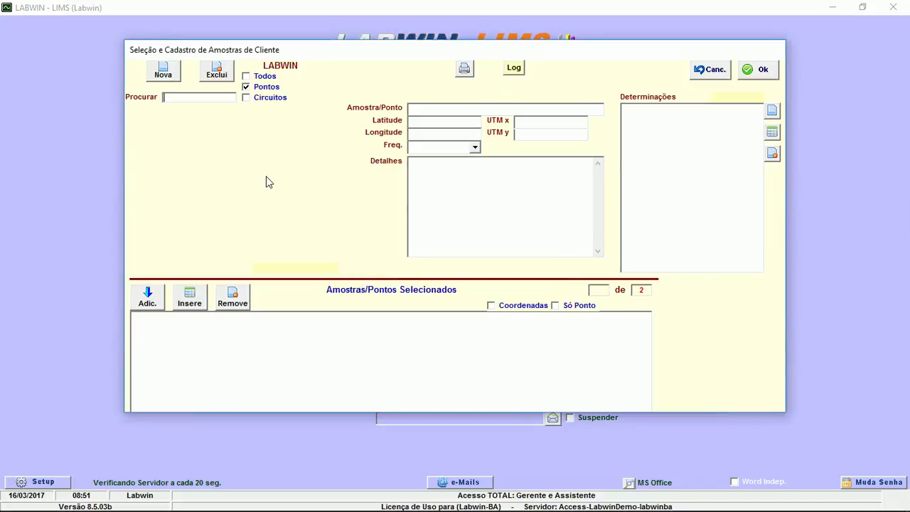
pyautogui.click(702, 71)
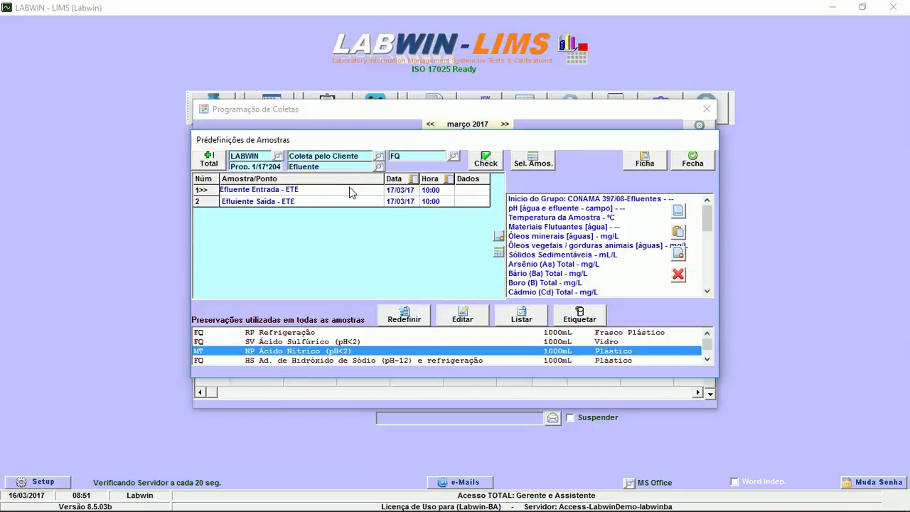
# Step: Preview the matrix/thermal label for only the Efluente Entrada - ETE sample, close it and turn off viewing before printing
pyautogui.click(332, 202)
pyautogui.click(331, 190)
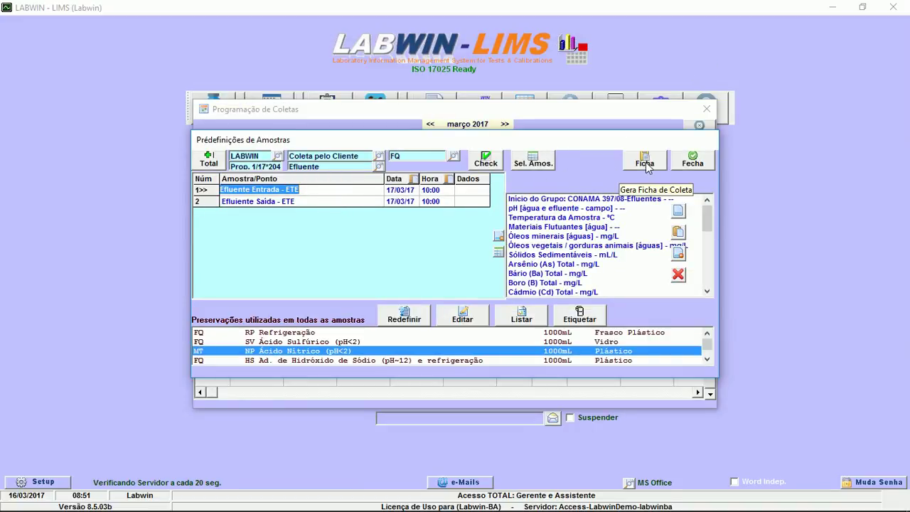
pyautogui.click(580, 313)
pyautogui.click(450, 299)
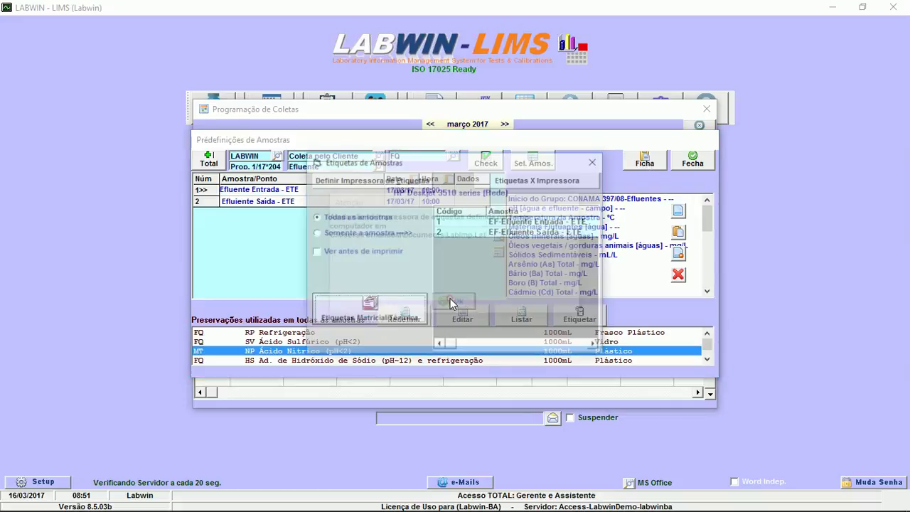
pyautogui.click(338, 232)
pyautogui.click(324, 253)
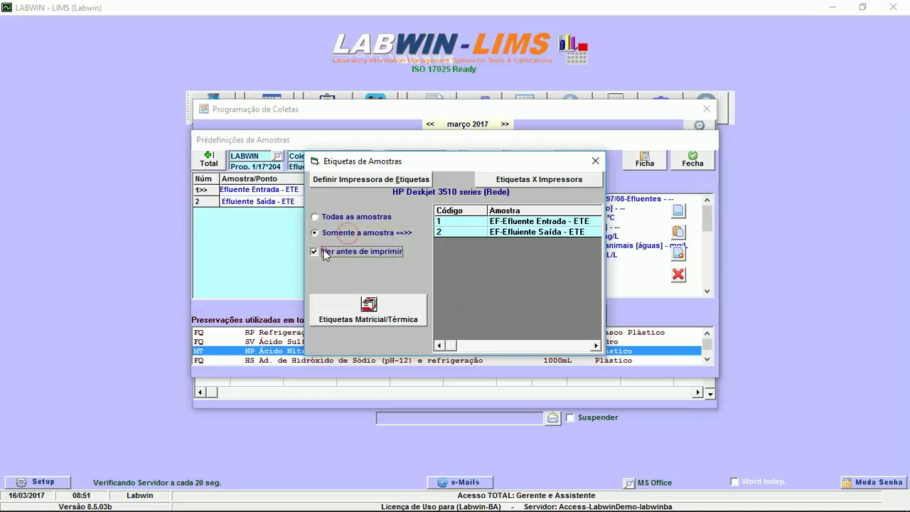
pyautogui.click(380, 313)
pyautogui.click(389, 317)
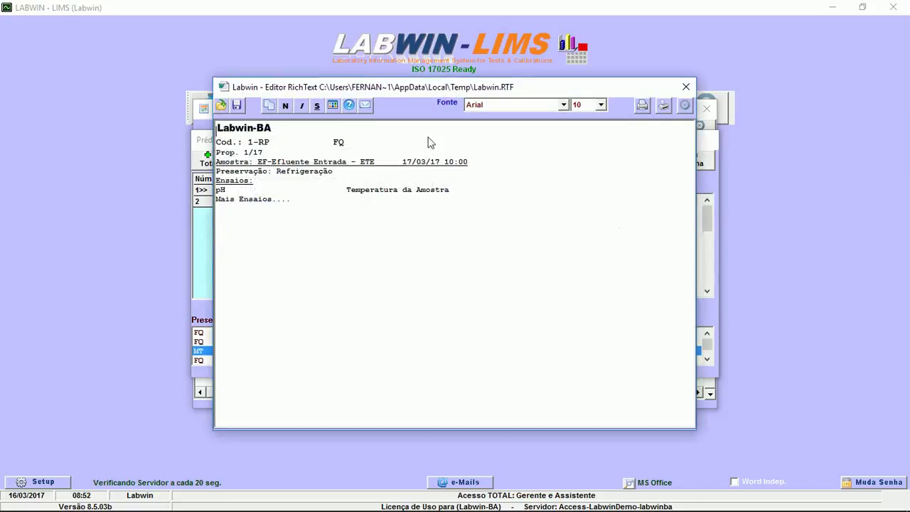
pyautogui.click(689, 106)
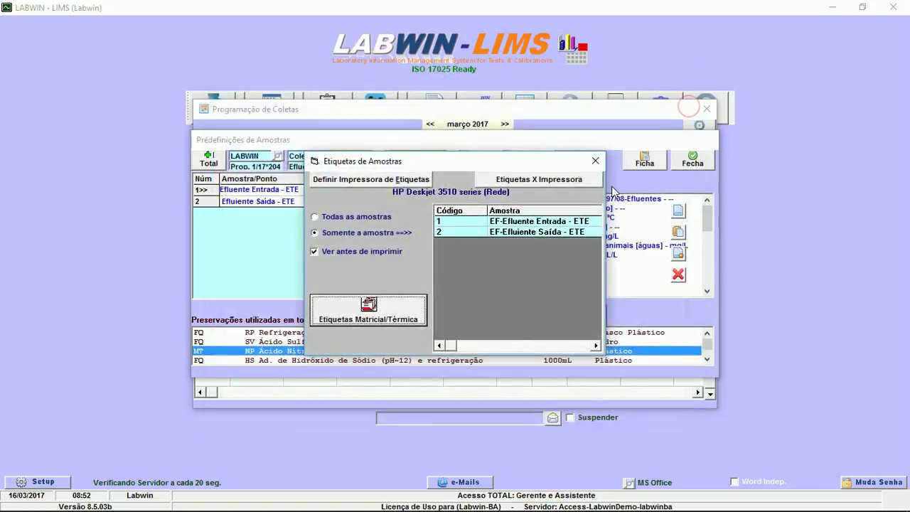
pyautogui.click(320, 252)
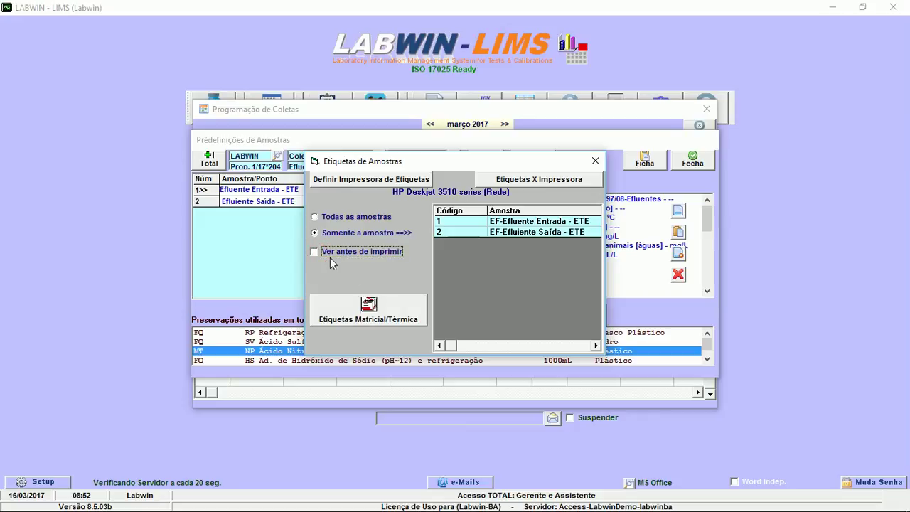
# Step: Preview the RP preservation label for the Efluente Entrada - ETE sample, turn off viewing before printing and leave the sample labels
pyautogui.click(369, 309)
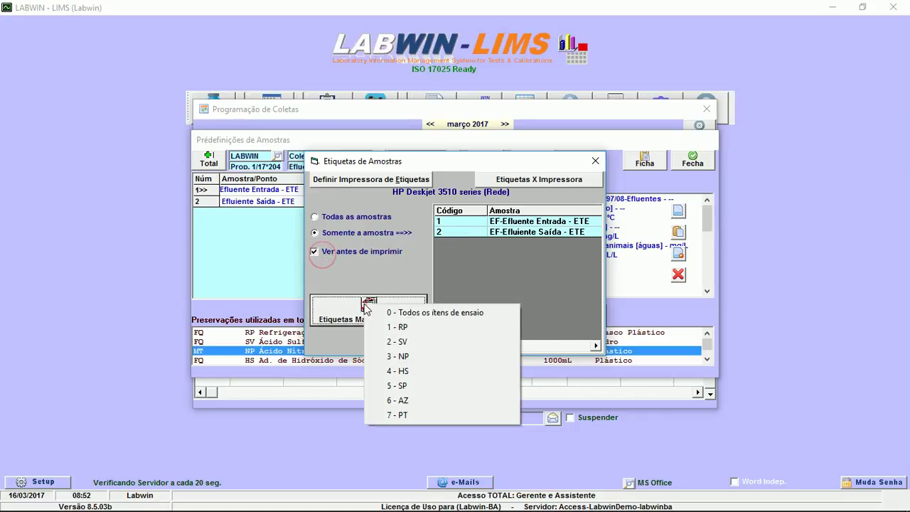
pyautogui.click(402, 332)
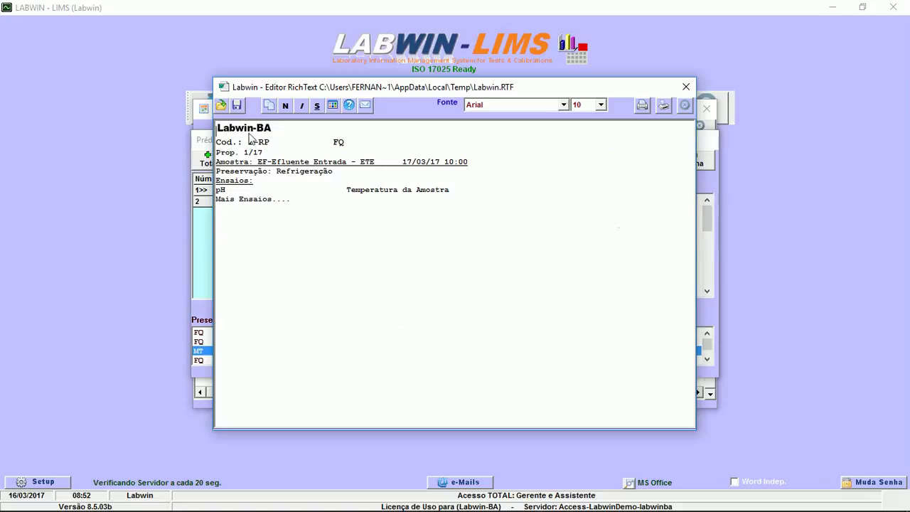
pyautogui.click(684, 105)
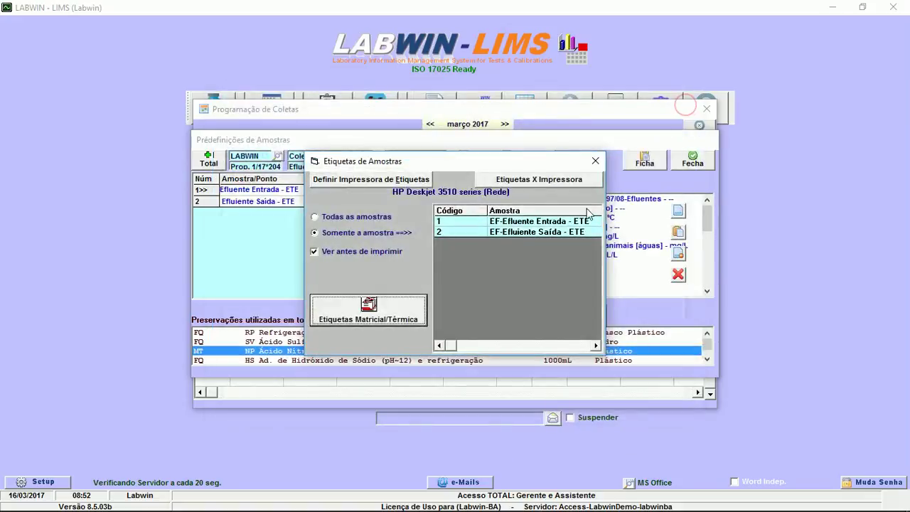
pyautogui.click(327, 251)
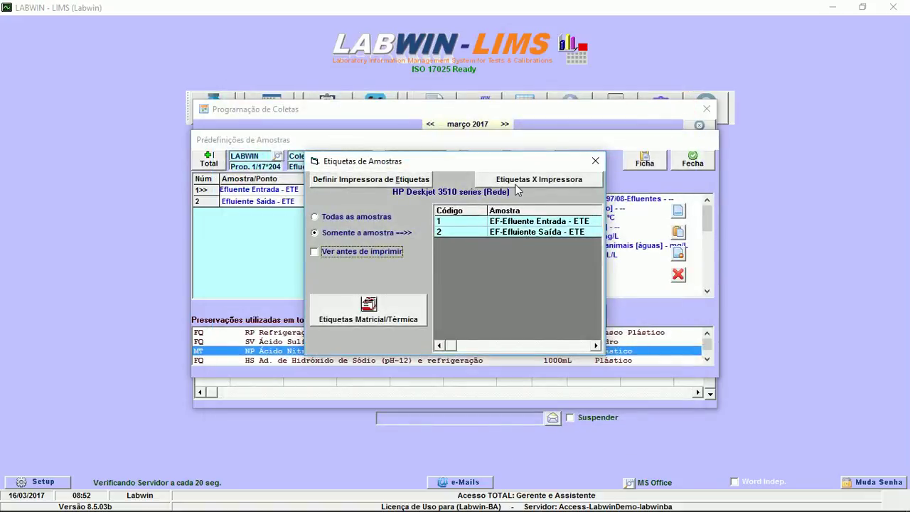
pyautogui.click(595, 163)
# Step: Generate the collection form as a text document in the format with laboratory tests, accepting the proposed field measurements
pyautogui.click(638, 163)
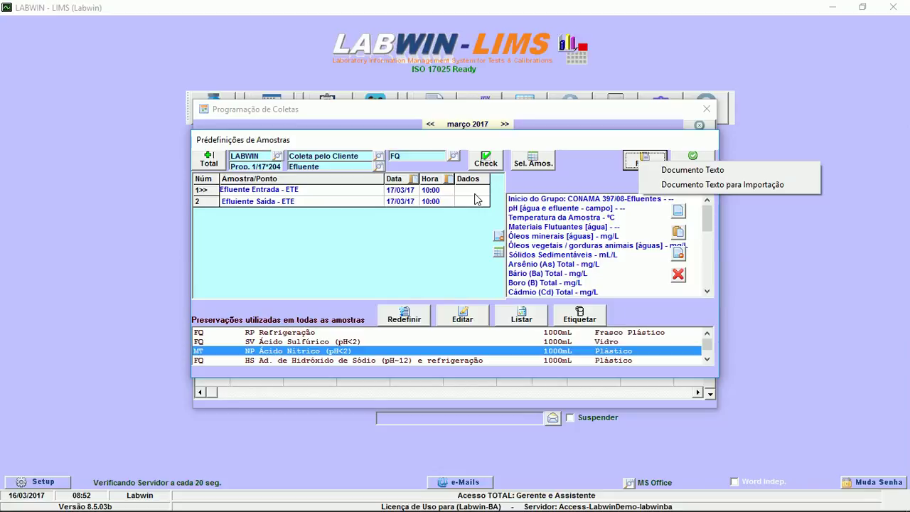
pyautogui.click(665, 174)
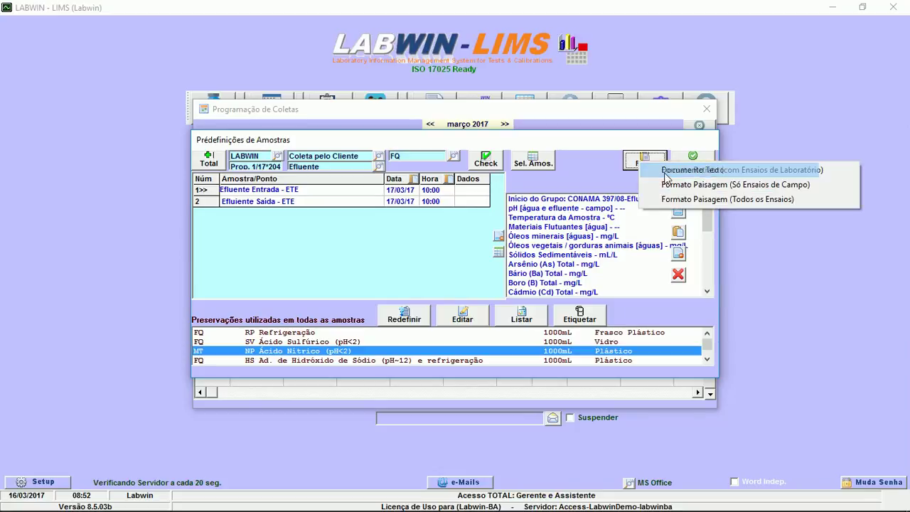
pyautogui.click(715, 173)
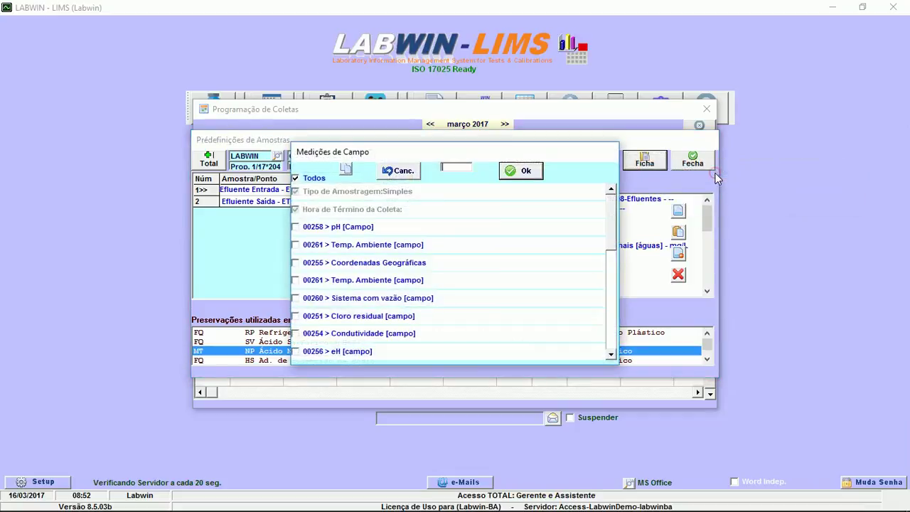
pyautogui.click(520, 171)
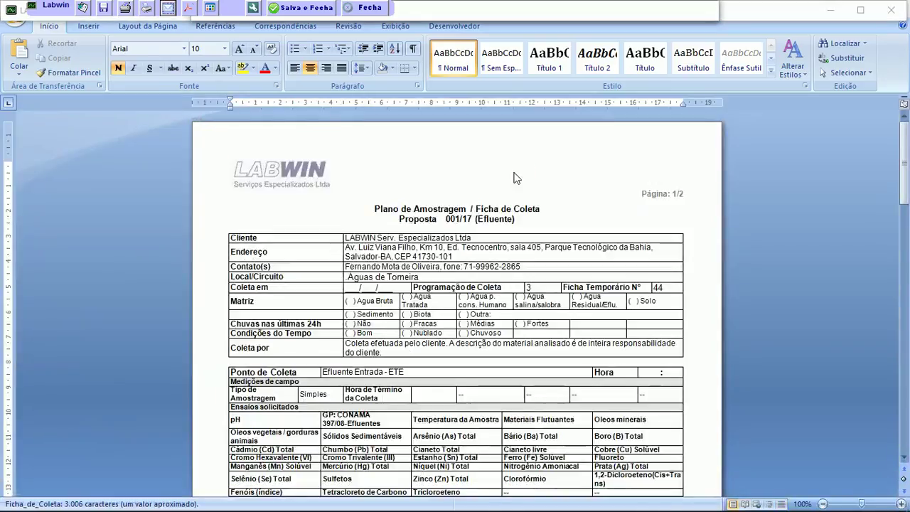
# Step: Review the collection form's client data, both effluent collection points and the preservation table, and close the document
pyautogui.scroll(-2, 531, 253)
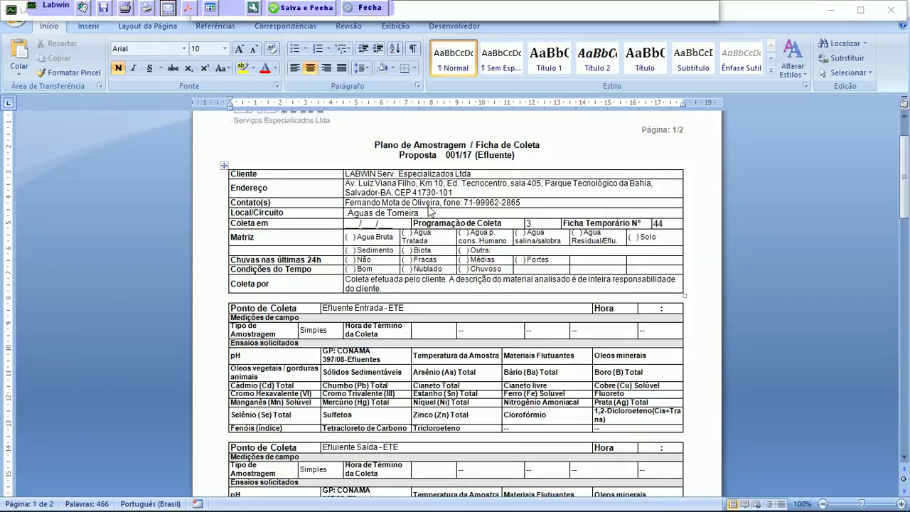
pyautogui.scroll(-2, 448, 254)
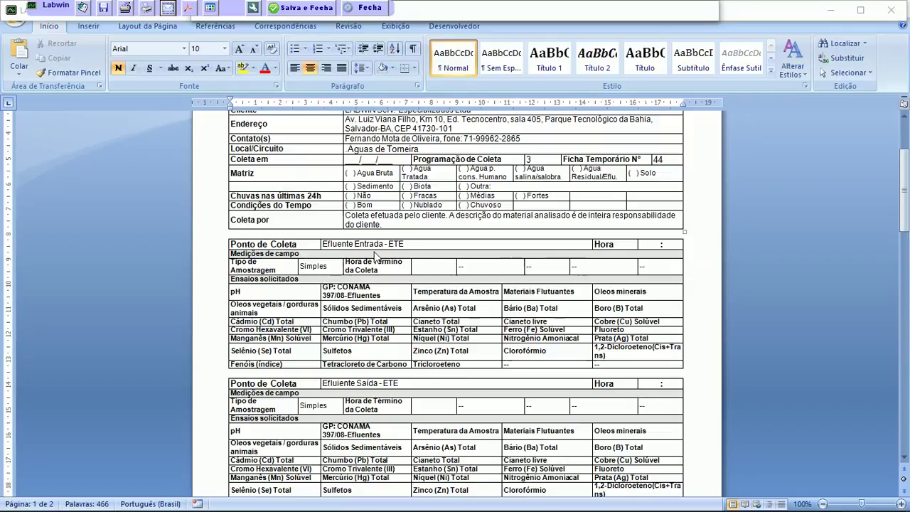
pyautogui.scroll(-5, 458, 277)
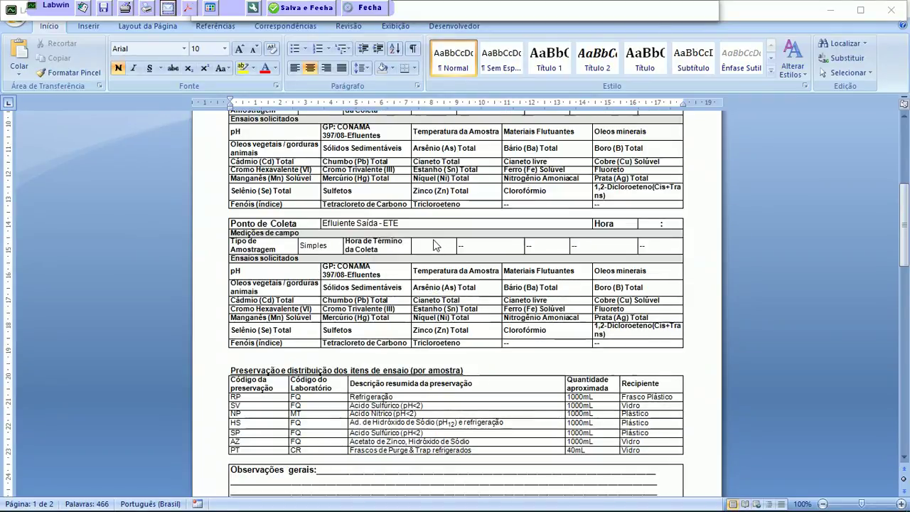
pyautogui.scroll(9, 435, 245)
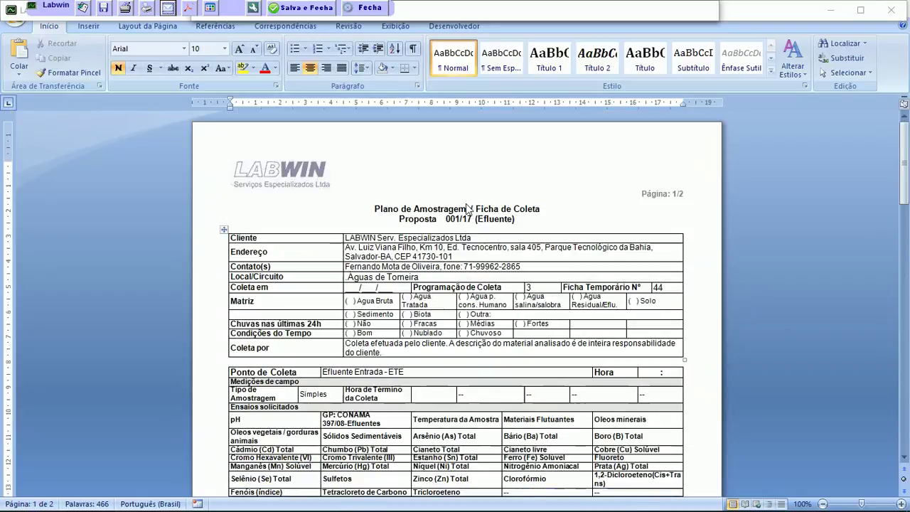
pyautogui.click(359, 8)
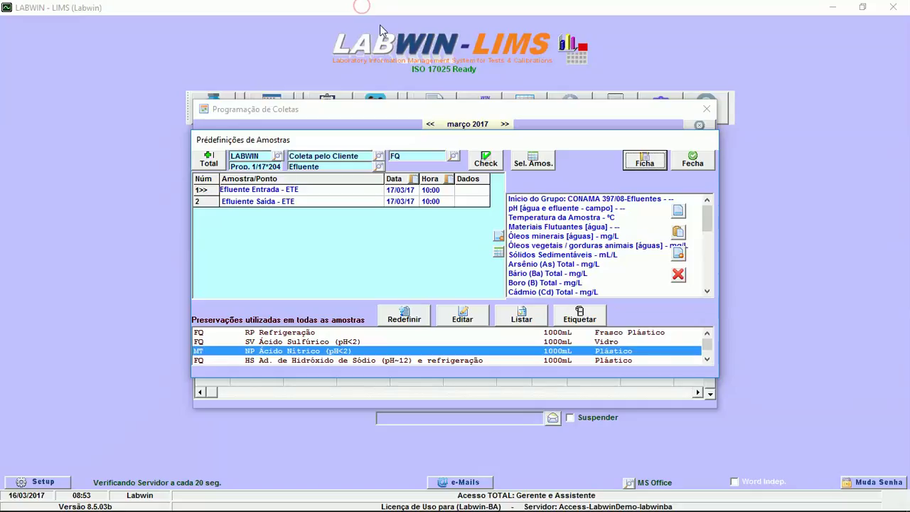
# Step: Generate the collection form as a text document for import, accepting the proposed field measurements, and save it in C:\Down
pyautogui.click(647, 168)
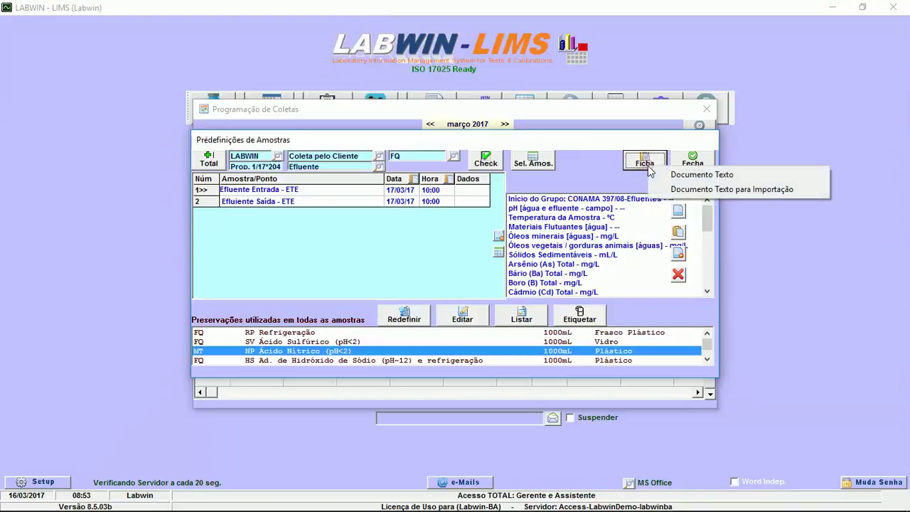
pyautogui.click(678, 190)
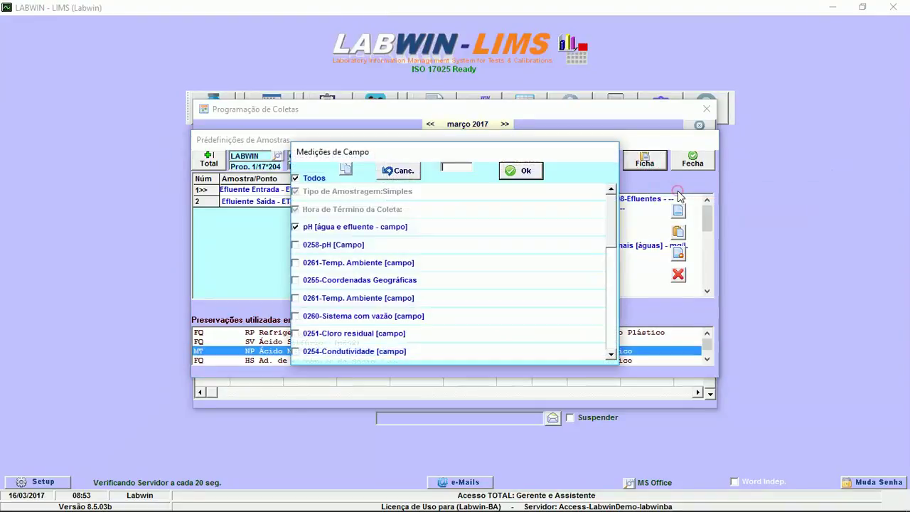
pyautogui.click(519, 172)
pyautogui.click(546, 308)
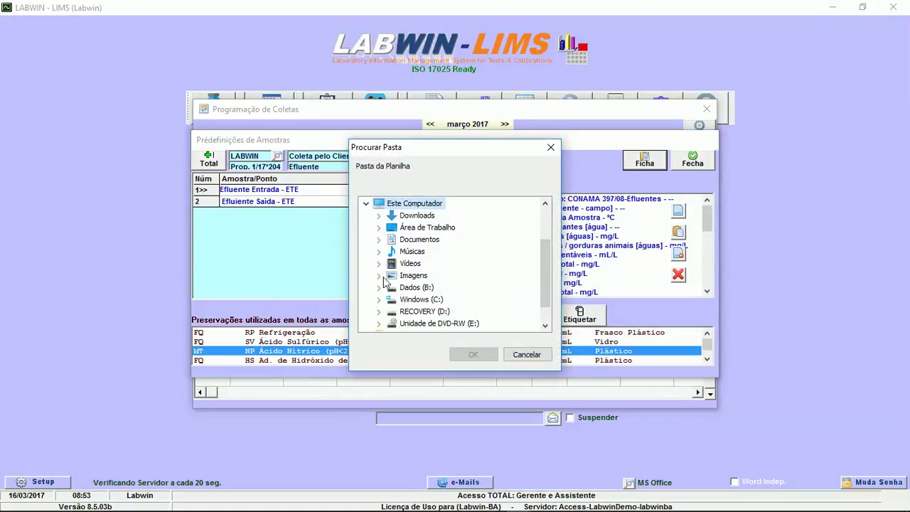
pyautogui.click(379, 312)
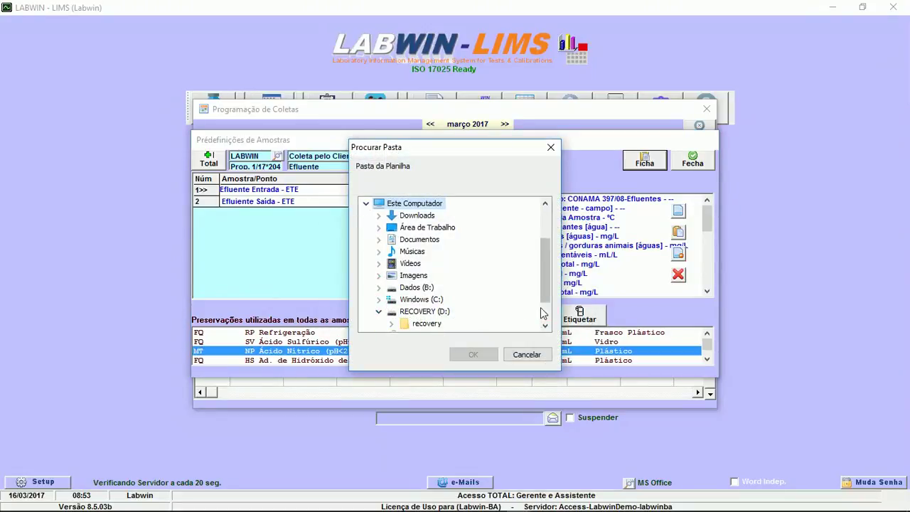
pyautogui.scroll(-1, 540, 307)
pyautogui.doubleClick(421, 264)
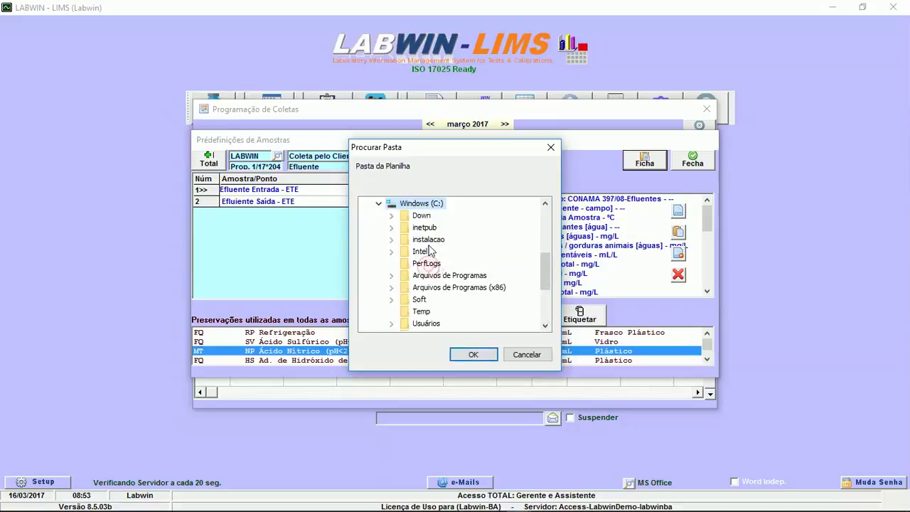
pyautogui.doubleClick(412, 216)
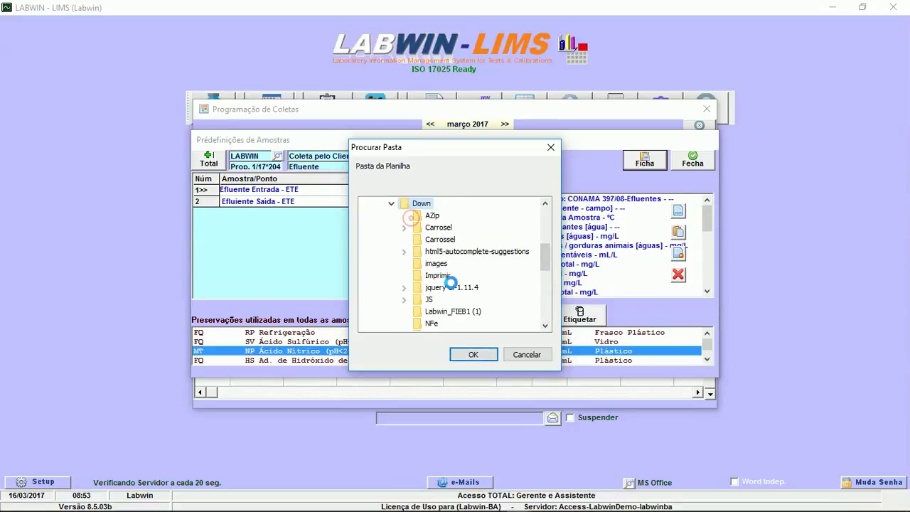
pyautogui.click(463, 356)
pyautogui.click(454, 321)
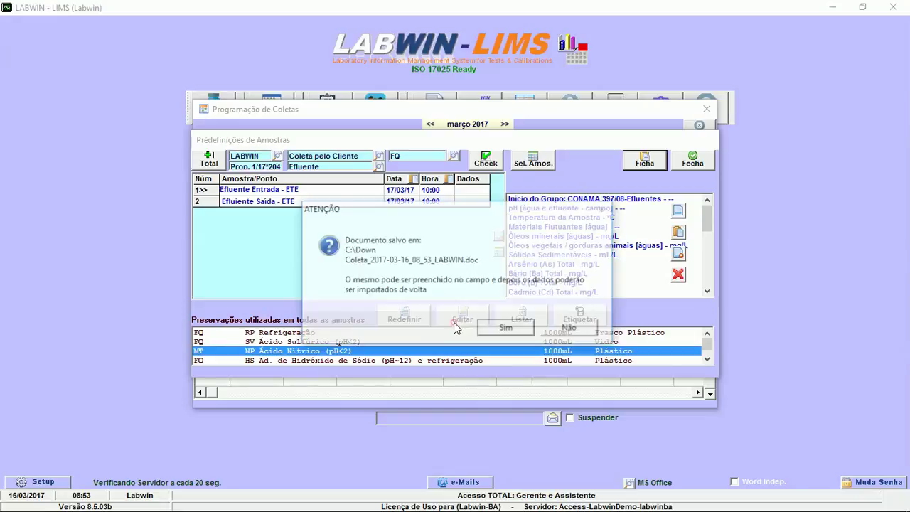
# Step: Open the destination folder, locate the saved Coleta_2017-03-16_08_53_LABWIN document and close the folder
pyautogui.click(495, 327)
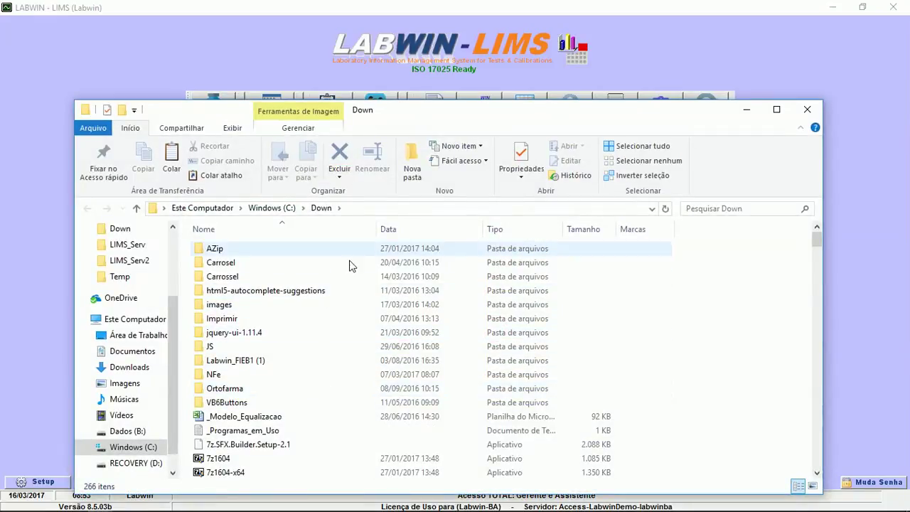
pyautogui.scroll(-3, 297, 435)
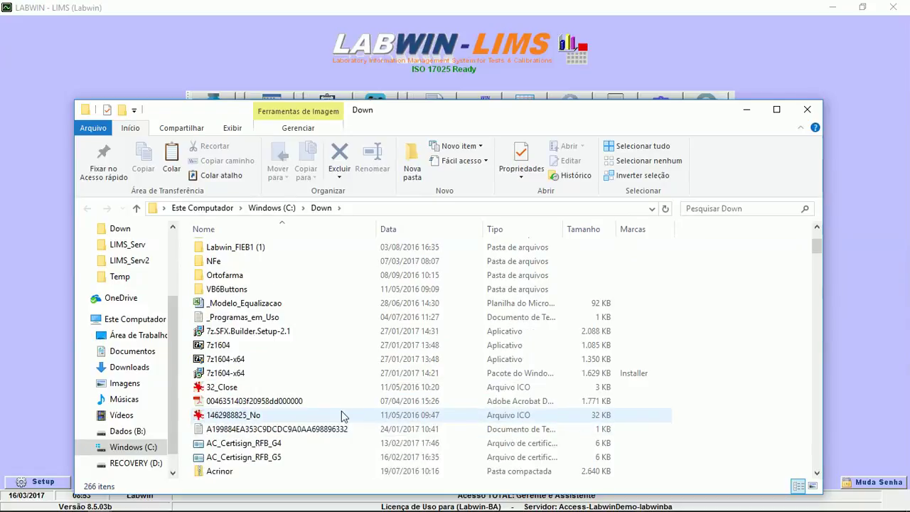
pyautogui.scroll(-4, 366, 423)
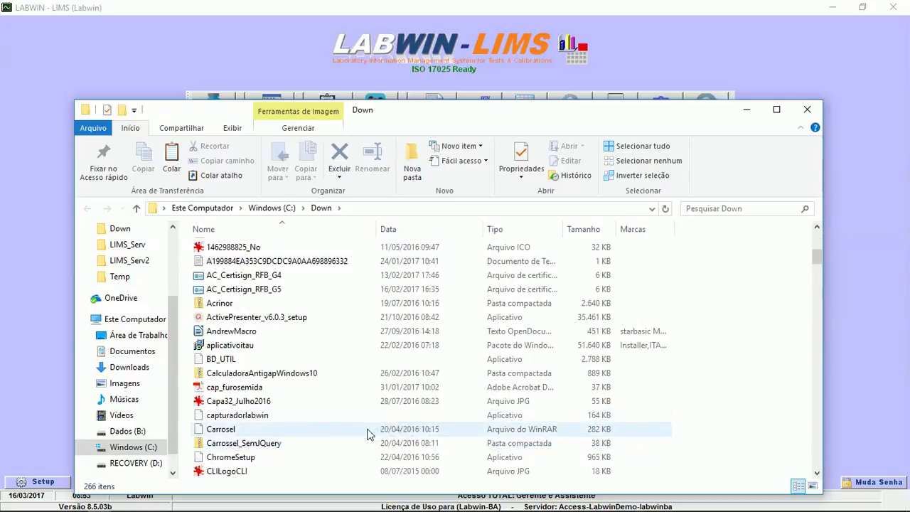
pyautogui.scroll(-3, 362, 416)
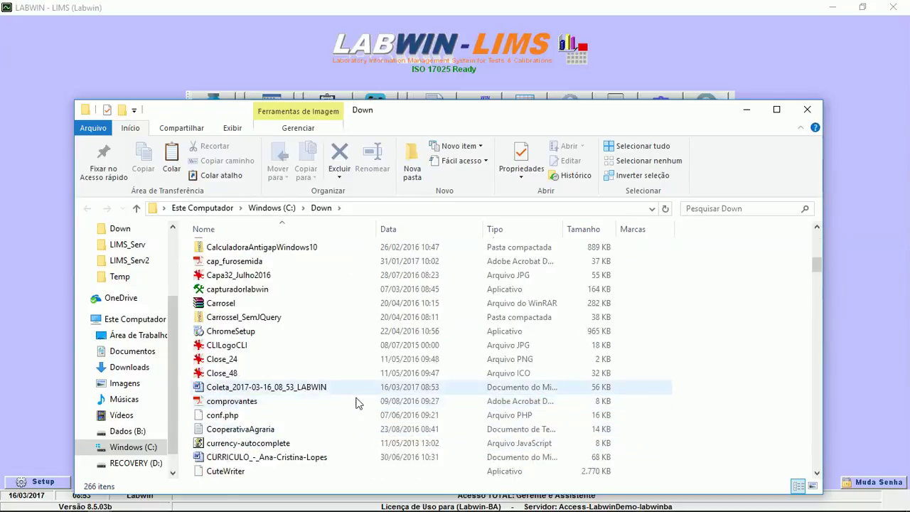
pyautogui.click(290, 389)
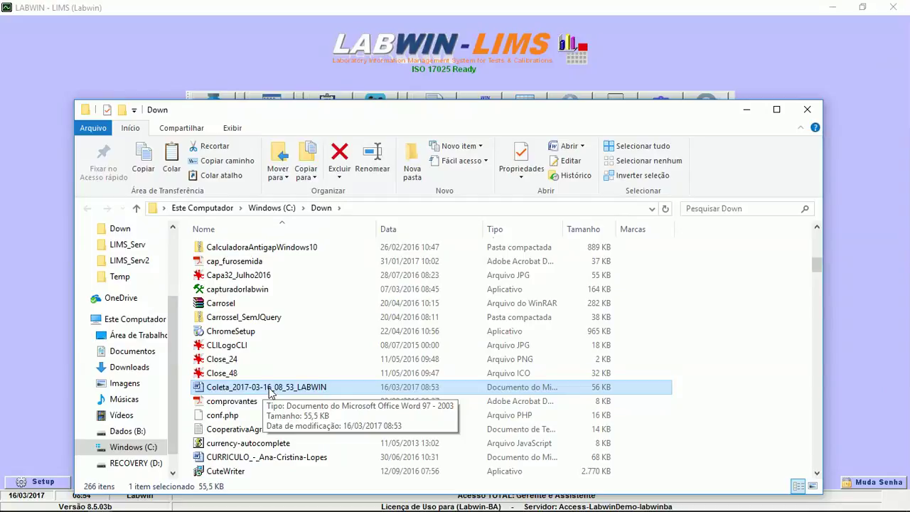
pyautogui.click(807, 109)
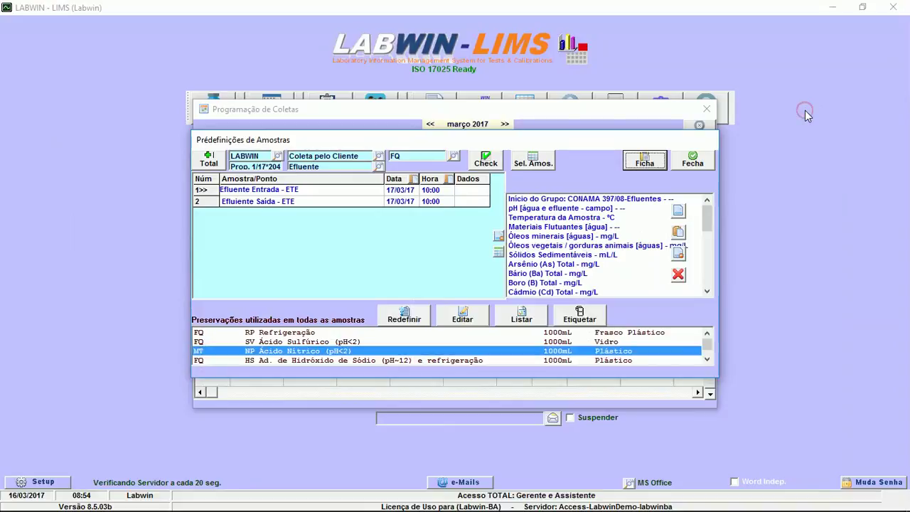
# Step: Leave the sample predefinitions and look up the temporary forms stored for the 17/03/17 collection
pyautogui.click(692, 162)
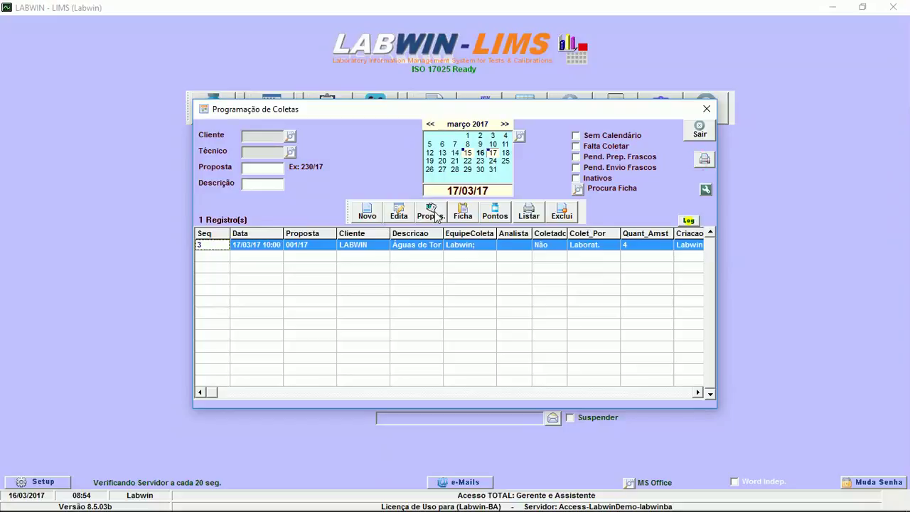
pyautogui.click(463, 213)
pyautogui.click(481, 219)
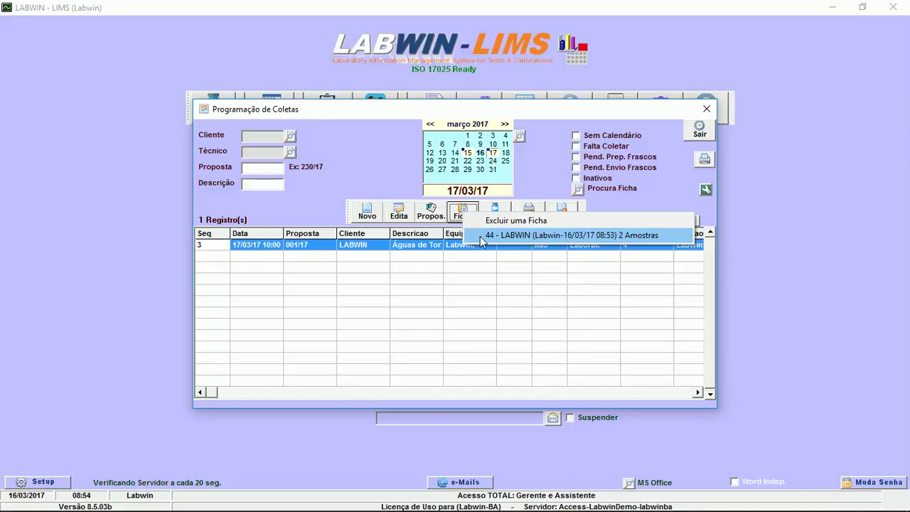
pyautogui.click(480, 236)
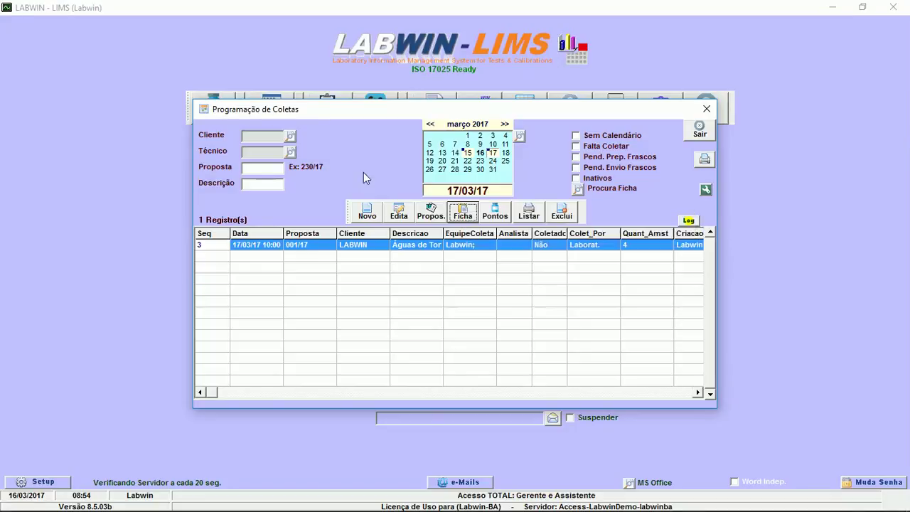
# Step: Start a recorded collection for conversion into reception with 2 samples, using the effluent inlet and outlet proposal item and matrix EF
pyautogui.click(462, 214)
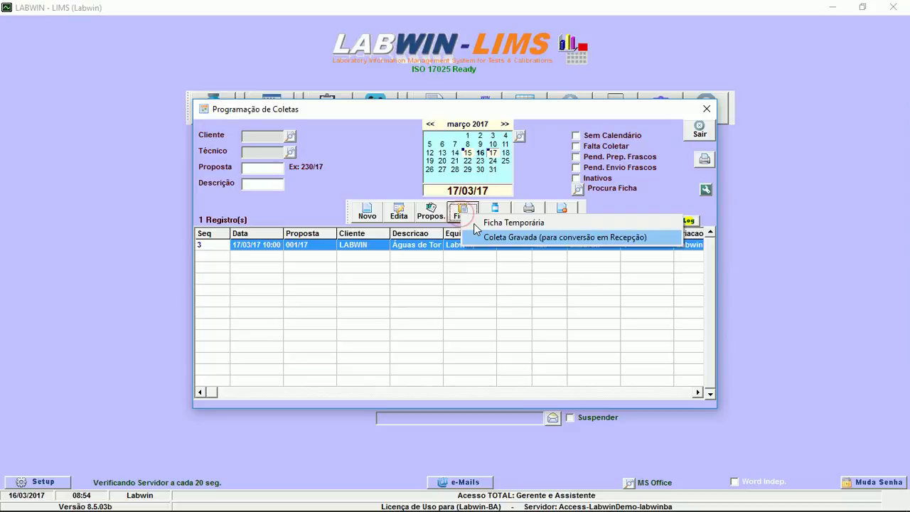
pyautogui.click(497, 237)
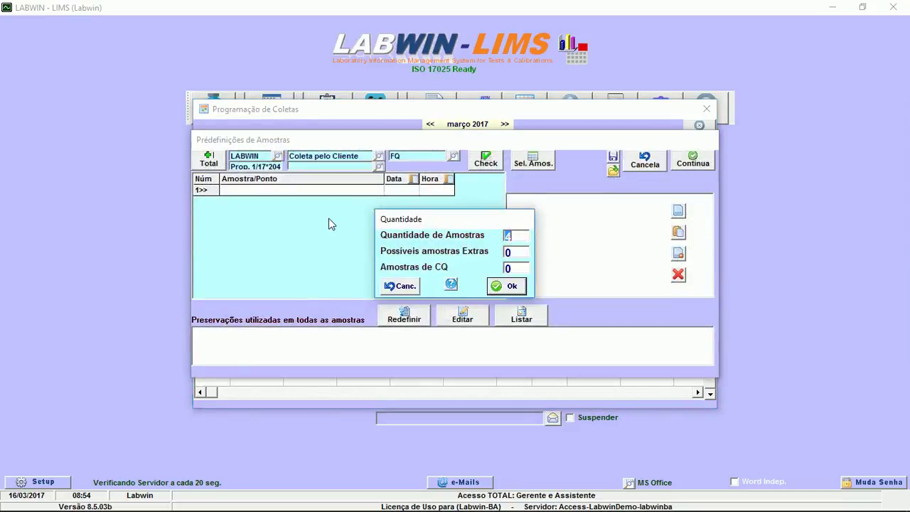
pyautogui.click(496, 281)
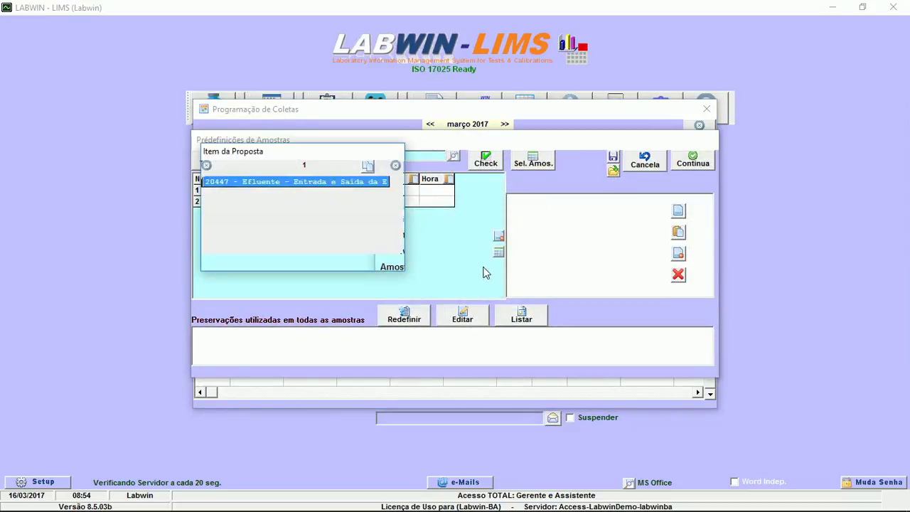
pyautogui.click(319, 186)
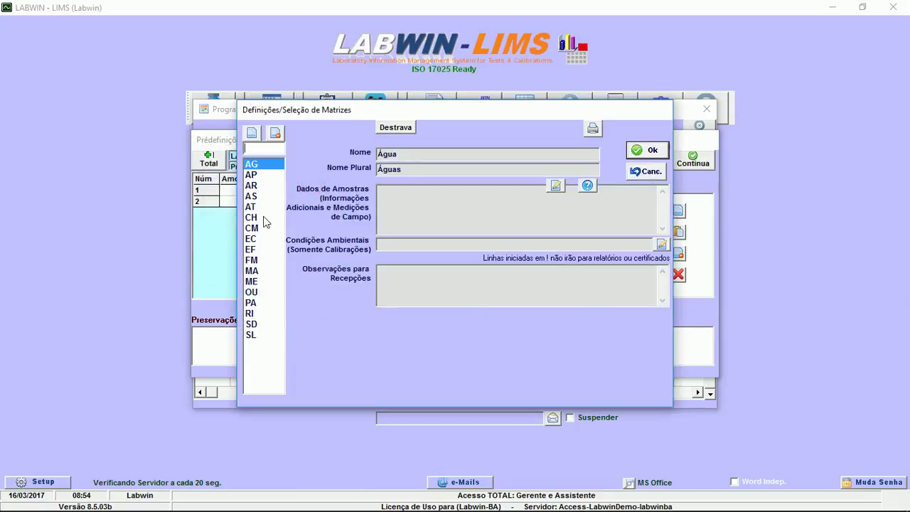
pyautogui.click(253, 249)
pyautogui.click(649, 149)
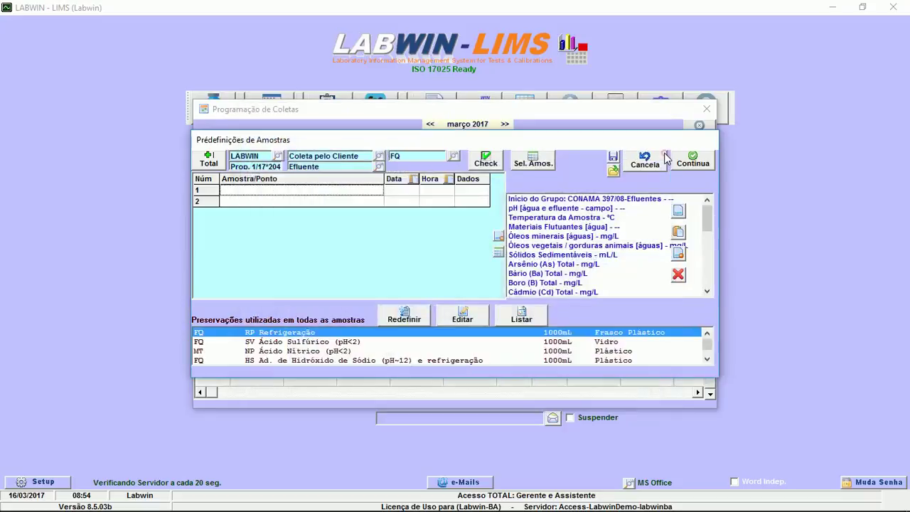
# Step: Name the two samples Efluente Entrada - ETE and Efluente Saída - ETE, then generate the collection record and close it
pyautogui.click(305, 190)
pyautogui.write('Ed')
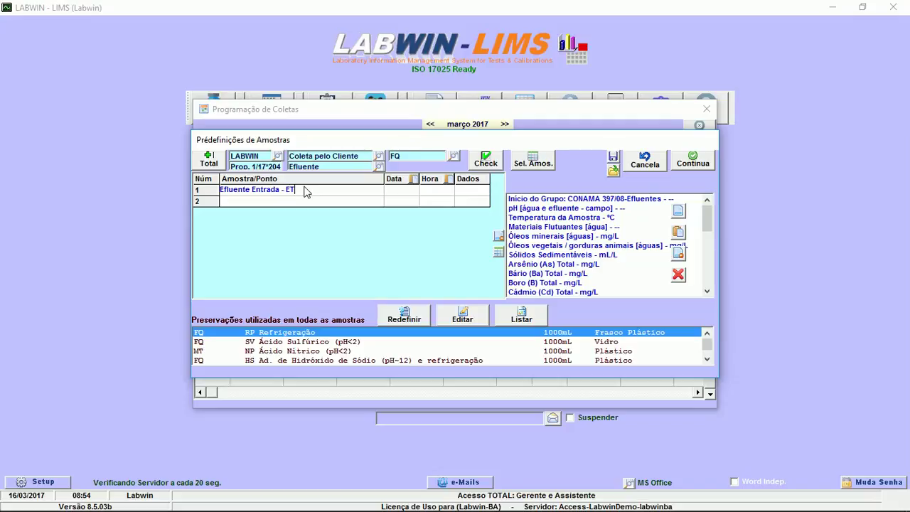
pyautogui.press('Return')
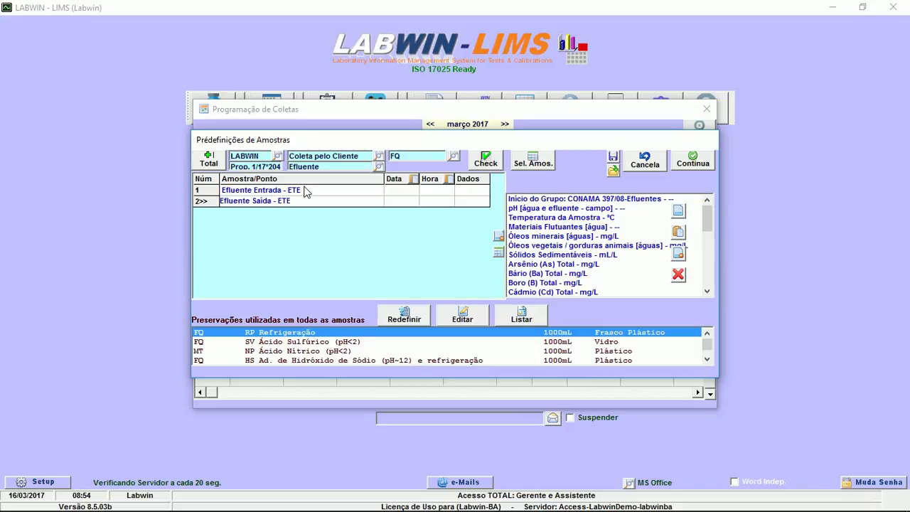
pyautogui.click(395, 193)
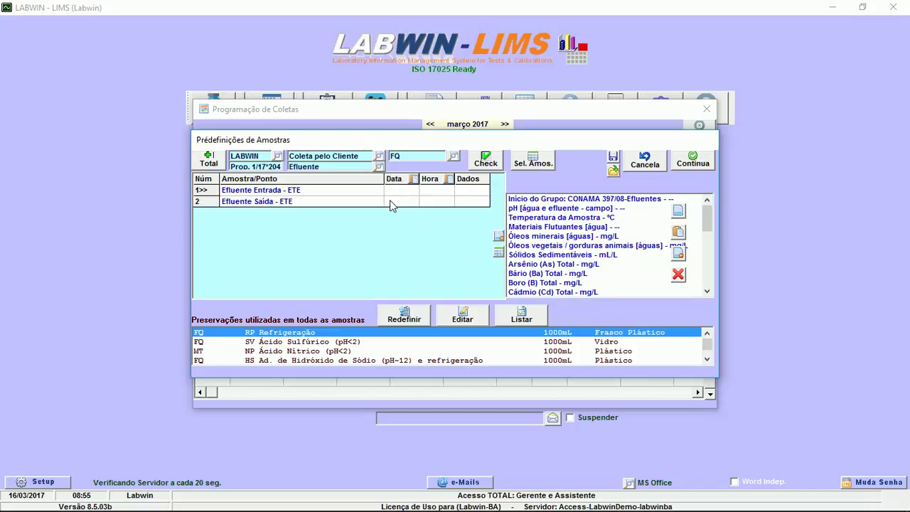
pyautogui.click(392, 203)
pyautogui.click(693, 162)
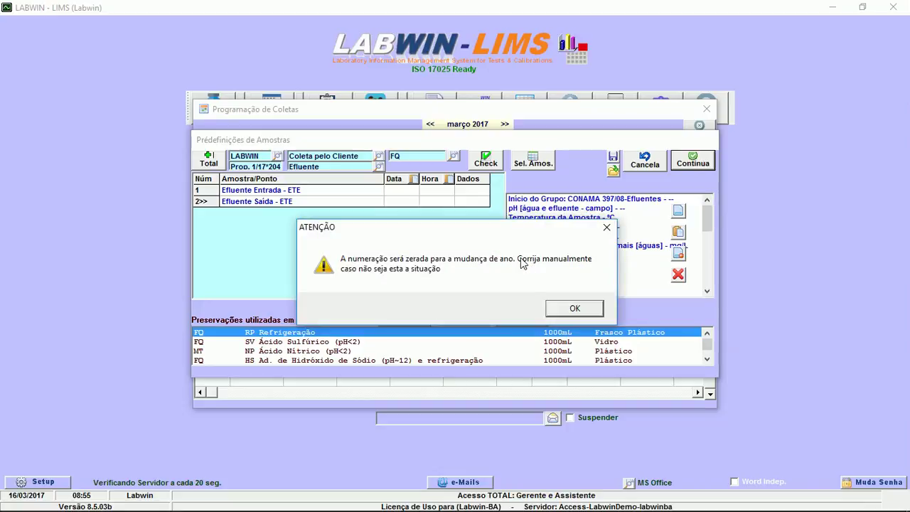
pyautogui.click(575, 308)
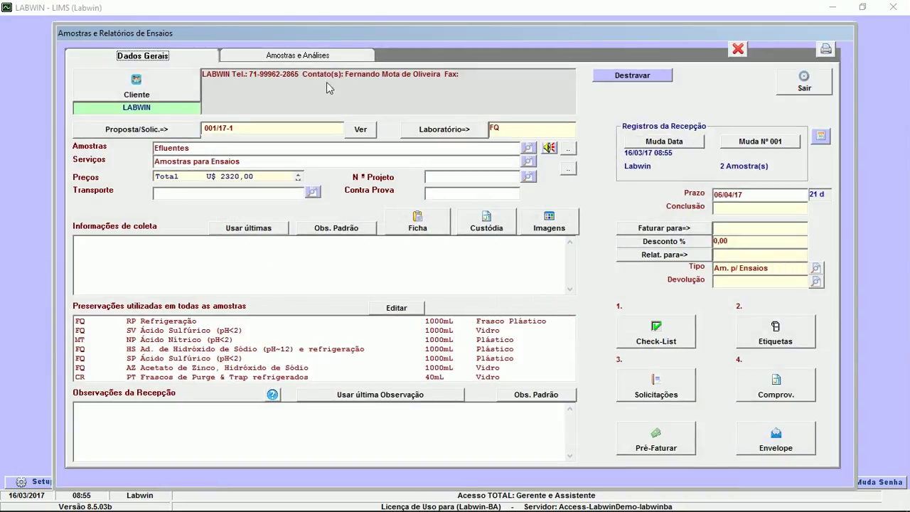
pyautogui.click(804, 81)
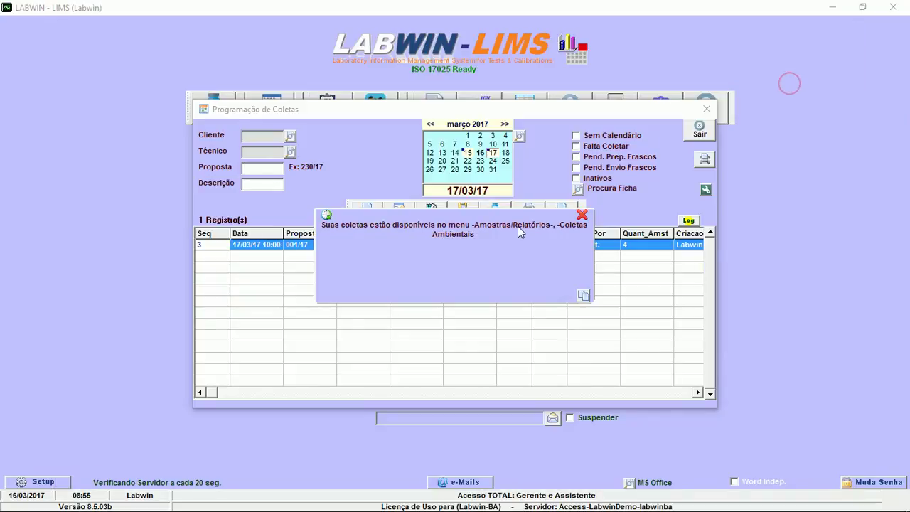
pyautogui.click(581, 214)
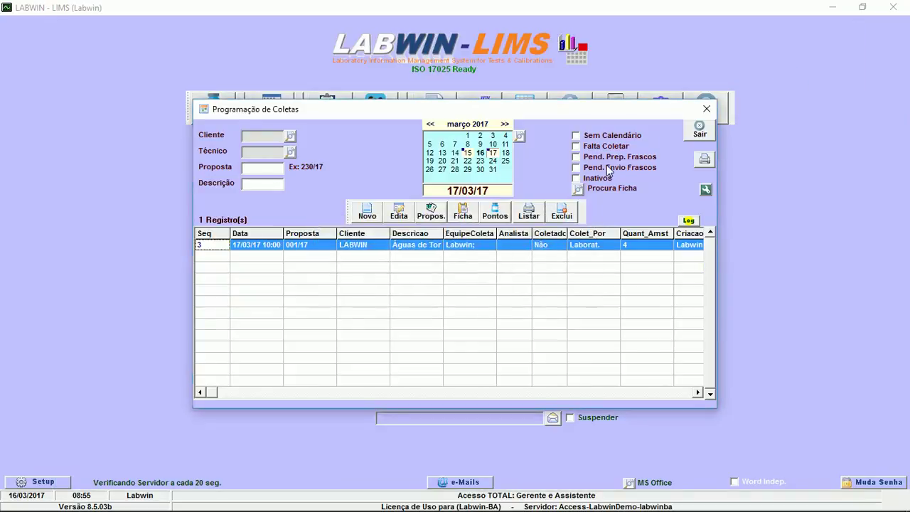
# Step: Leave the collection schedule and open the 16/03/17 effluent record from the sample reception list, declining its conversion into a reception
pyautogui.click(707, 135)
pyautogui.click(213, 112)
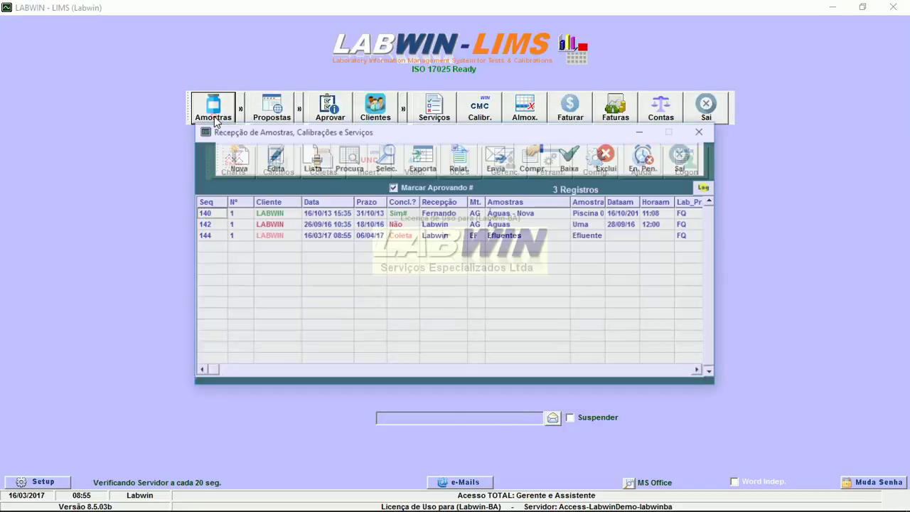
pyautogui.click(375, 237)
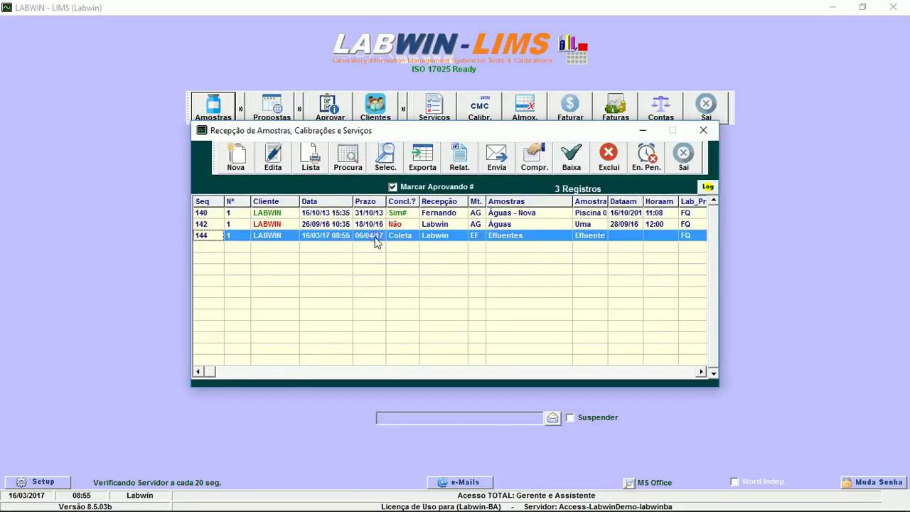
pyautogui.click(385, 247)
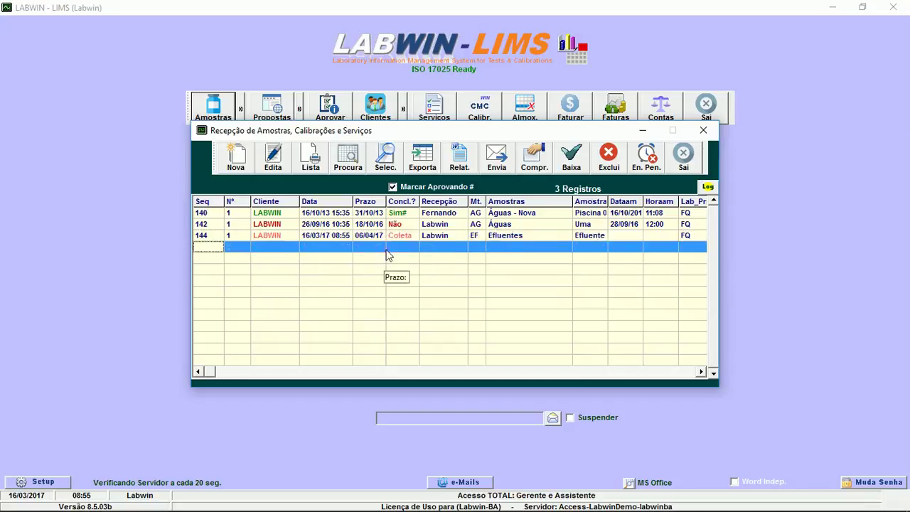
pyautogui.click(411, 240)
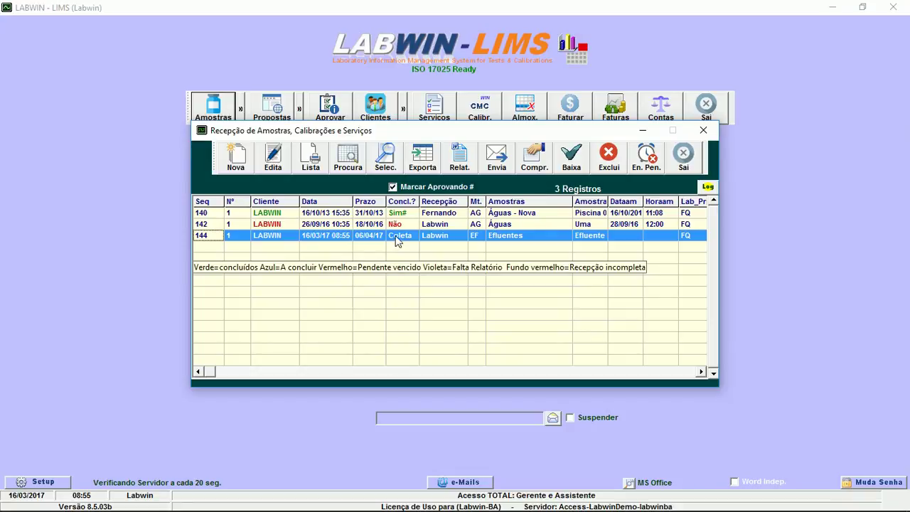
pyautogui.click(274, 165)
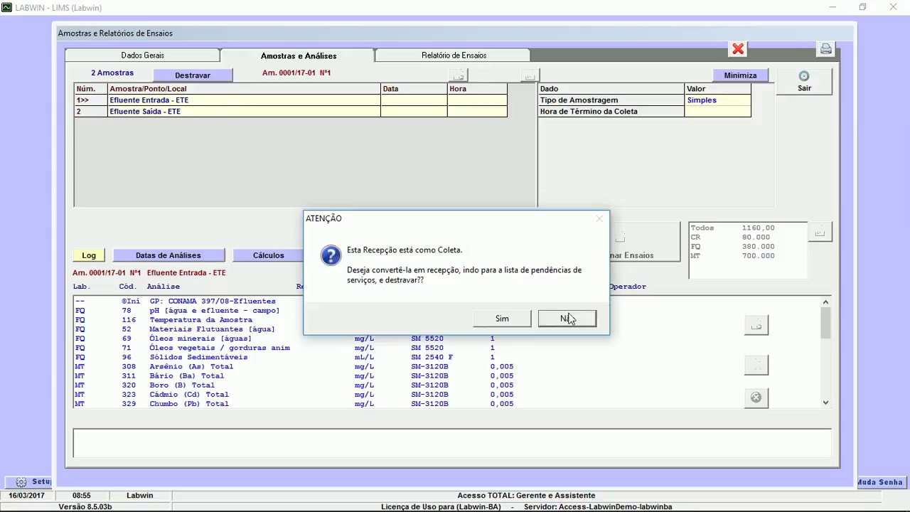
pyautogui.click(575, 320)
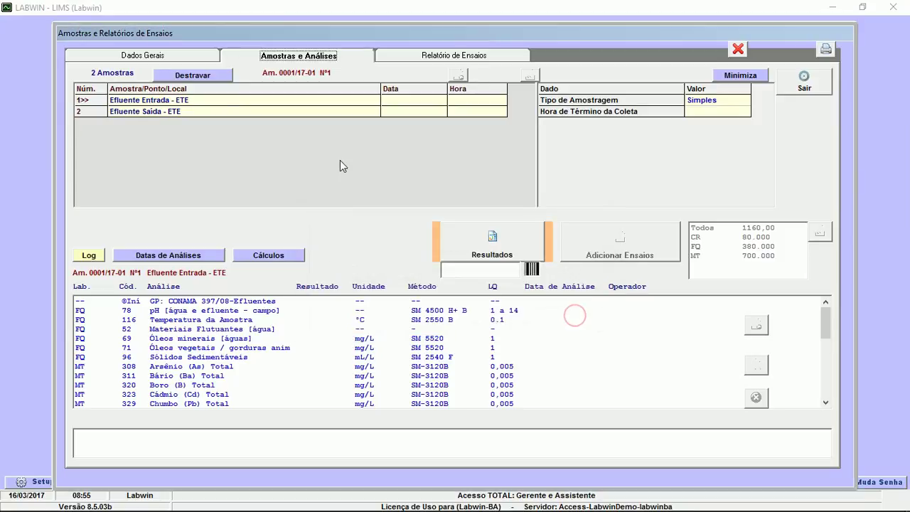
# Step: Unlock the record's general data, preview the RP preservation label for only the selected sample before printing, and close the record
pyautogui.click(182, 57)
pyautogui.click(629, 75)
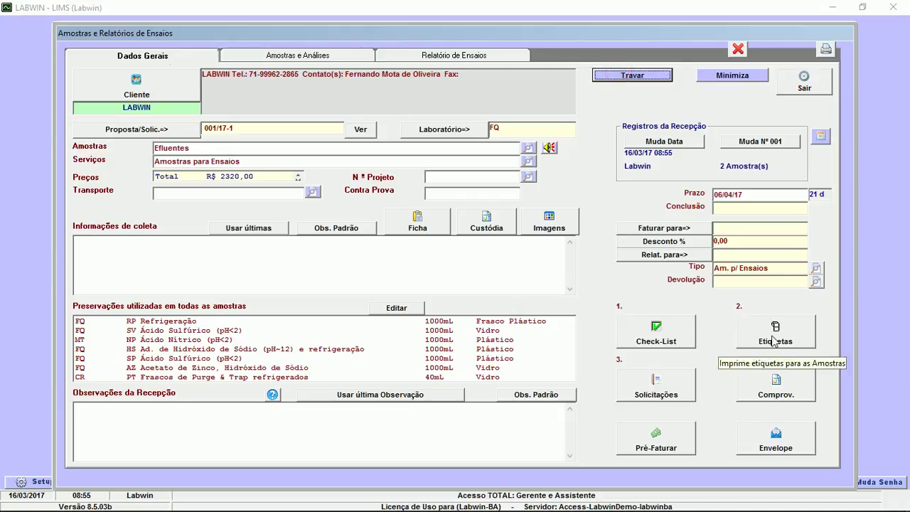
pyautogui.click(773, 341)
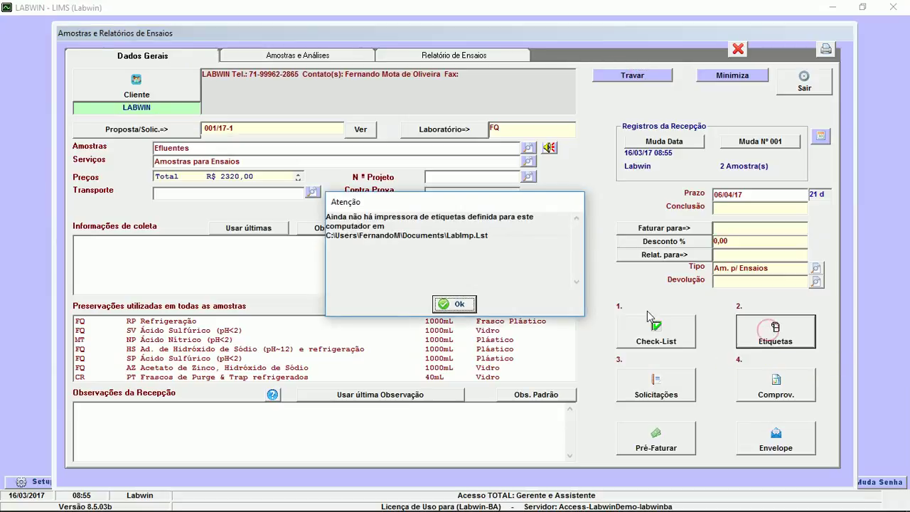
pyautogui.click(472, 304)
pyautogui.click(334, 235)
pyautogui.click(323, 253)
pyautogui.click(367, 307)
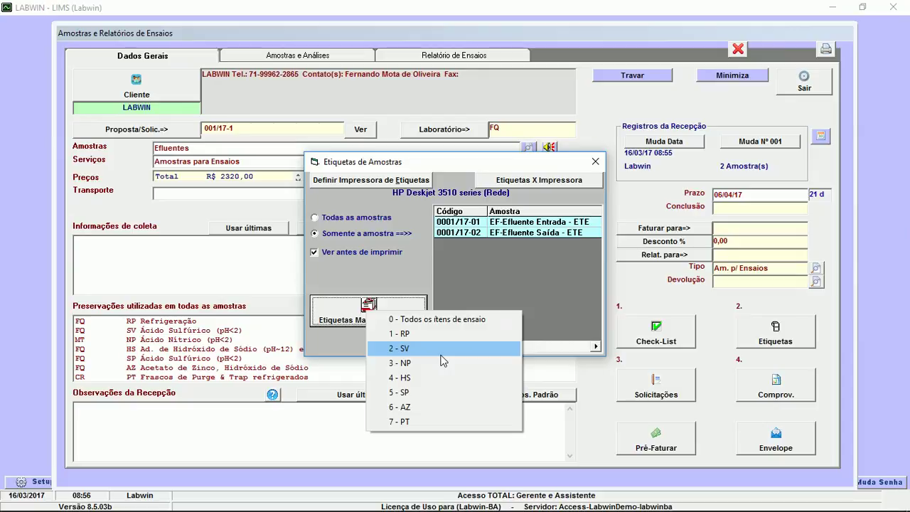
pyautogui.click(420, 334)
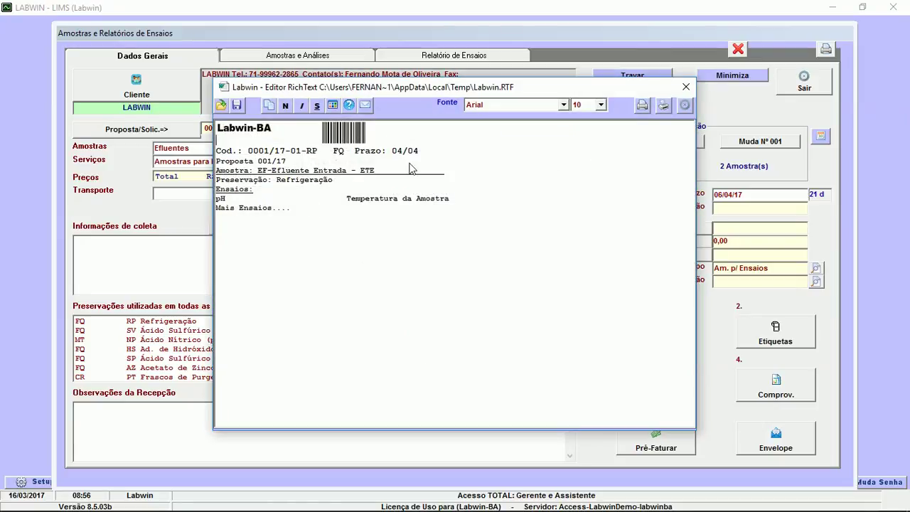
pyautogui.click(685, 106)
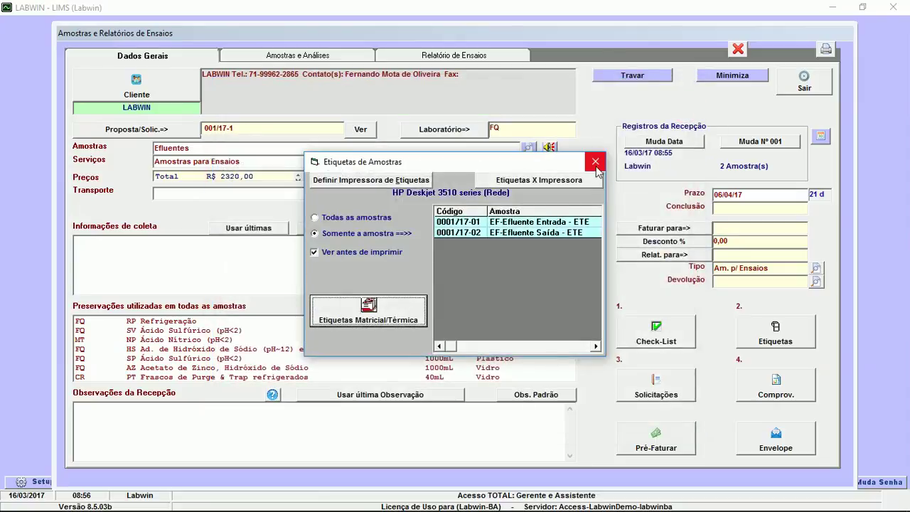
pyautogui.click(595, 162)
pyautogui.click(347, 60)
pyautogui.click(813, 91)
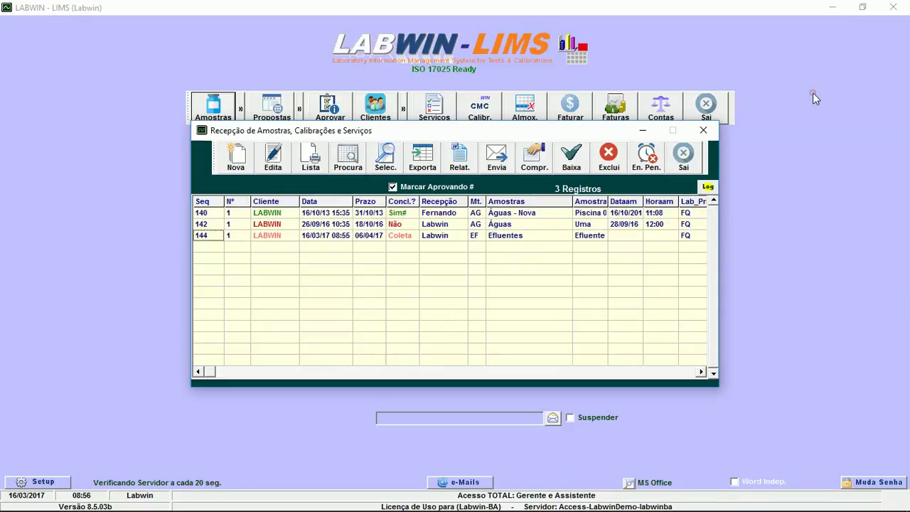
# Step: Convert the effluent collection into a reception dated 16/03/17 08:56 with deadline 06/04/17
pyautogui.click(364, 237)
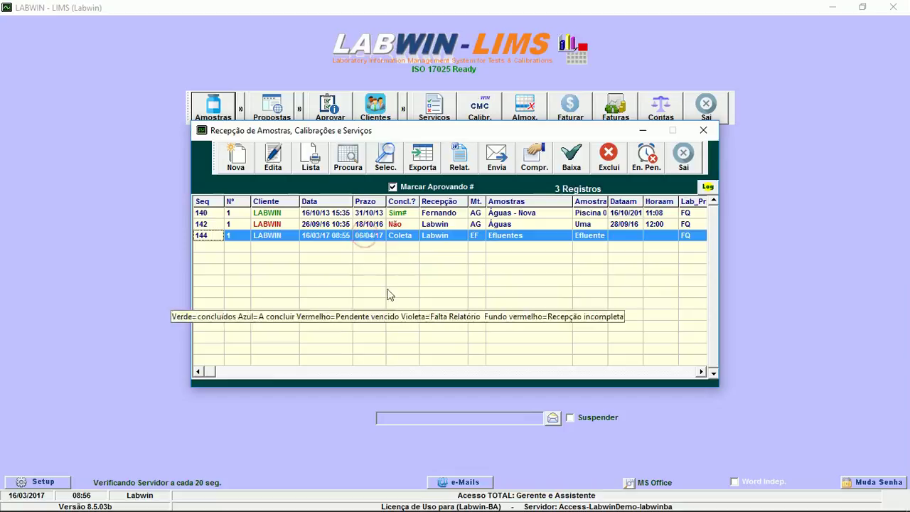
pyautogui.click(270, 154)
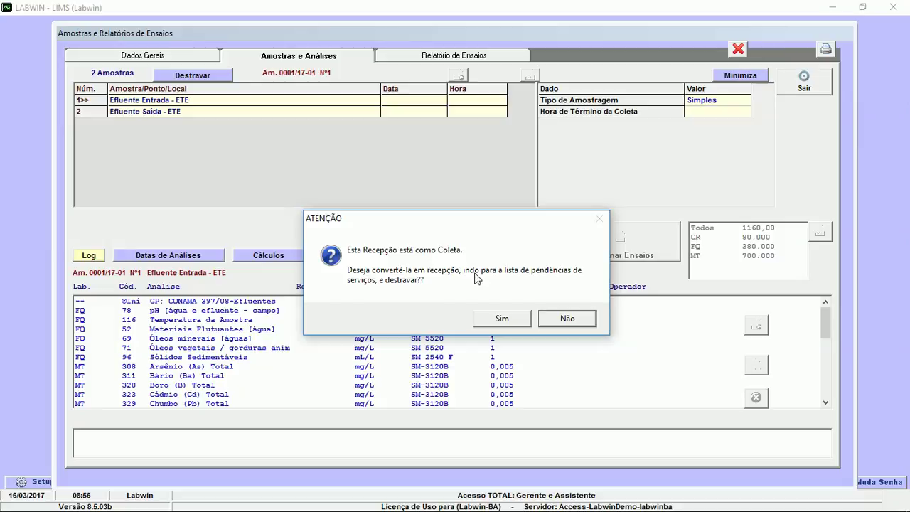
pyautogui.click(497, 317)
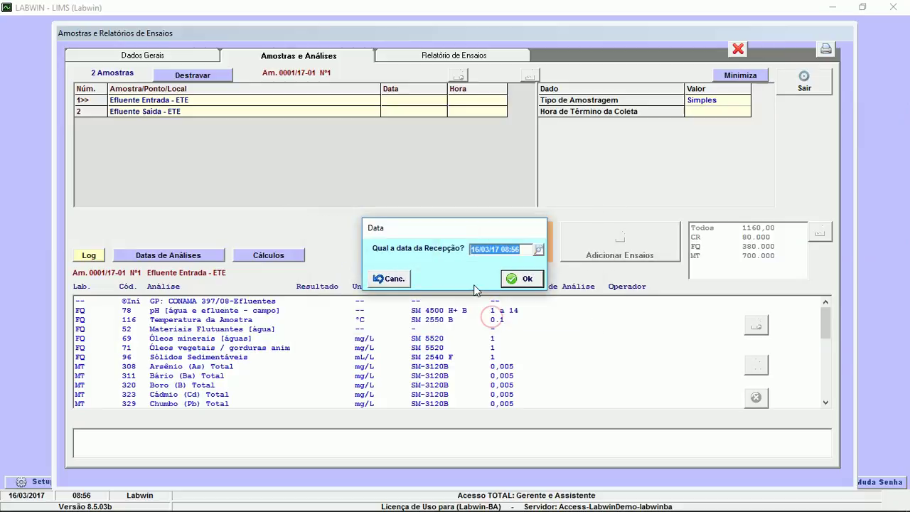
pyautogui.click(524, 279)
pyautogui.click(512, 252)
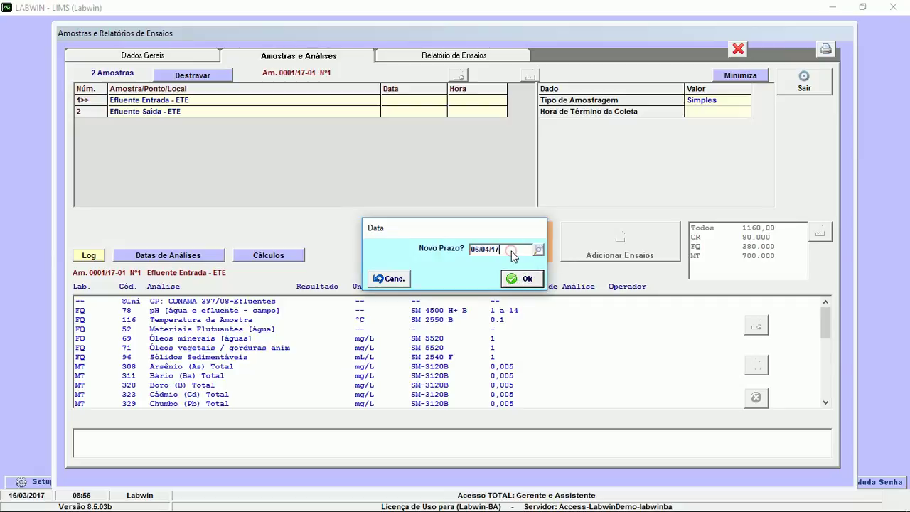
pyautogui.click(524, 280)
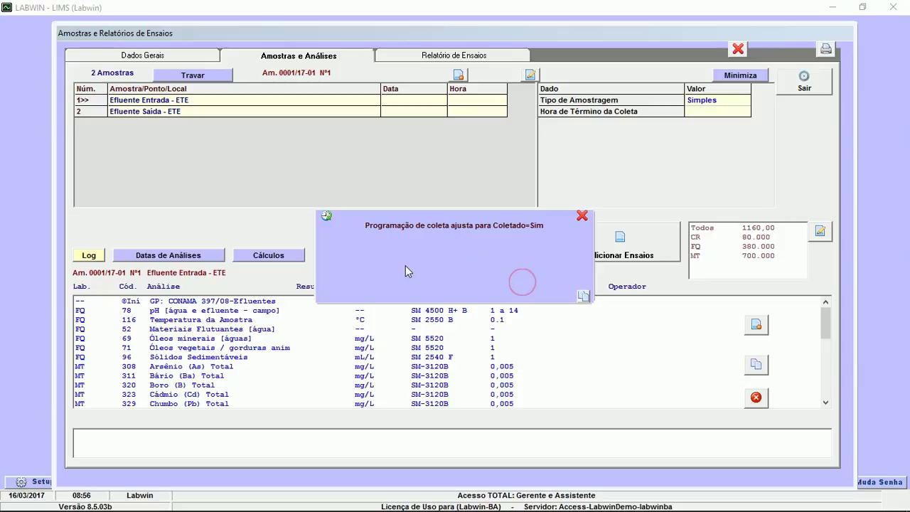
# Step: Request the services from the general data, fill in the pending reception checklist with S for all items, and close the record
pyautogui.click(152, 57)
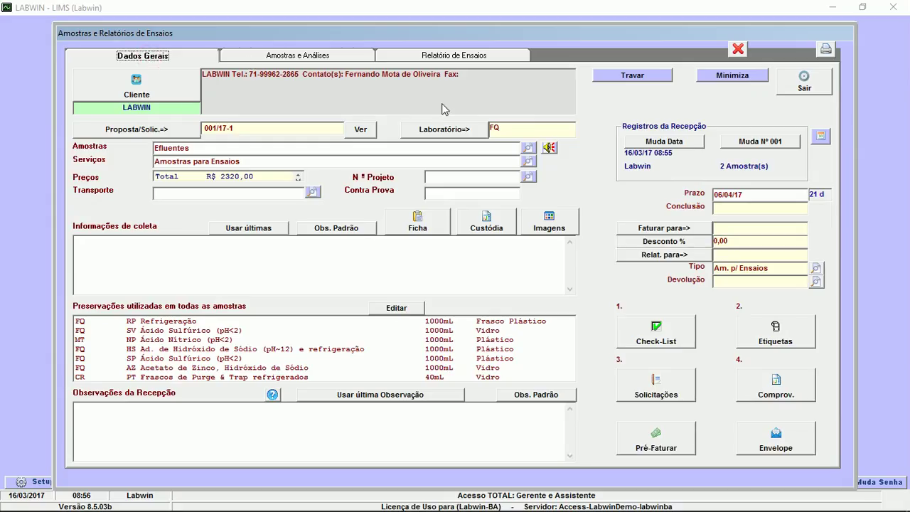
pyautogui.click(657, 383)
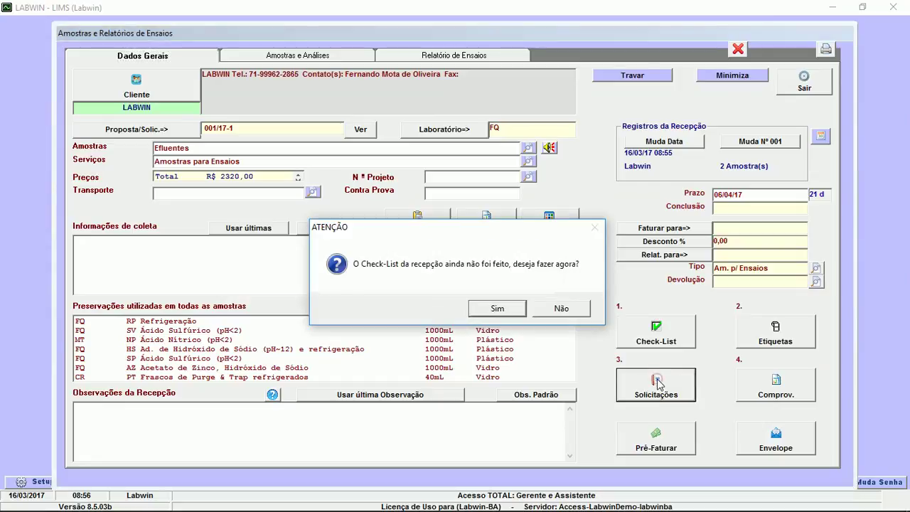
pyautogui.click(497, 313)
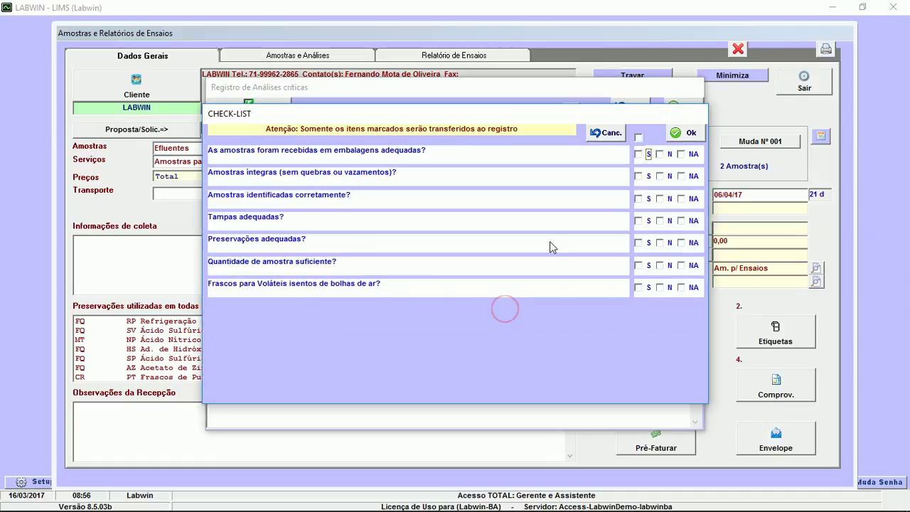
pyautogui.click(638, 137)
pyautogui.click(685, 134)
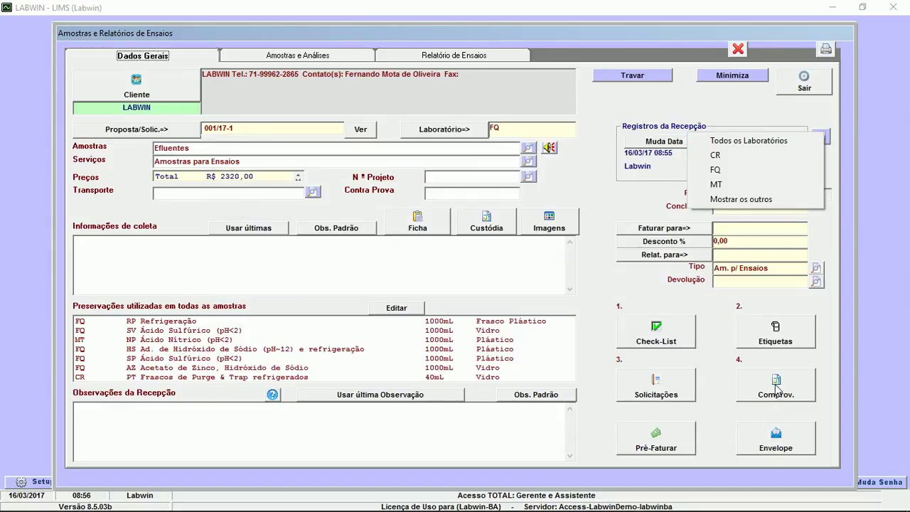
pyautogui.click(791, 84)
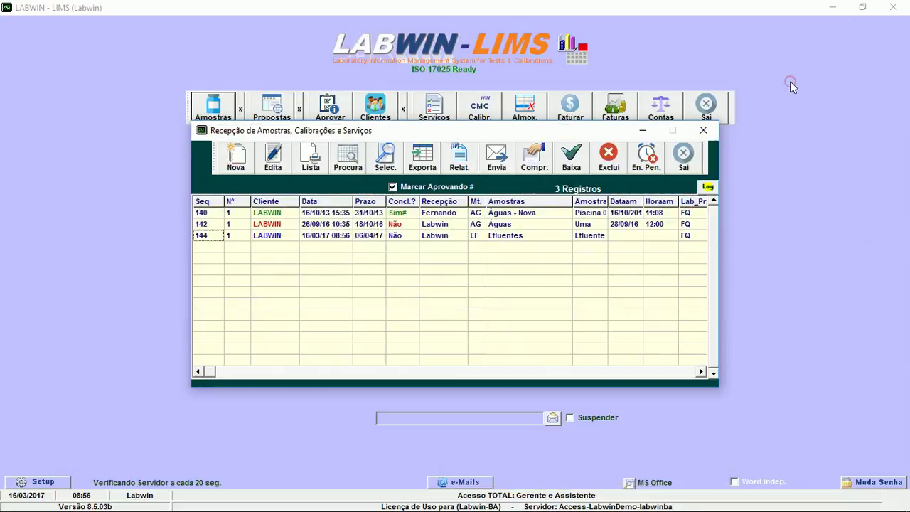
# Step: Check the status of the converted collection in the collection schedule and close the schedule
pyautogui.click(682, 157)
pyautogui.click(324, 166)
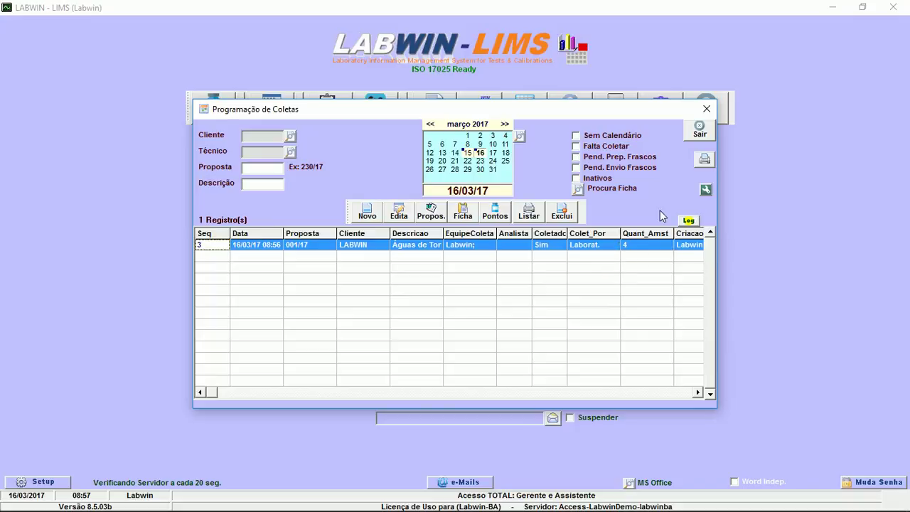
pyautogui.click(699, 130)
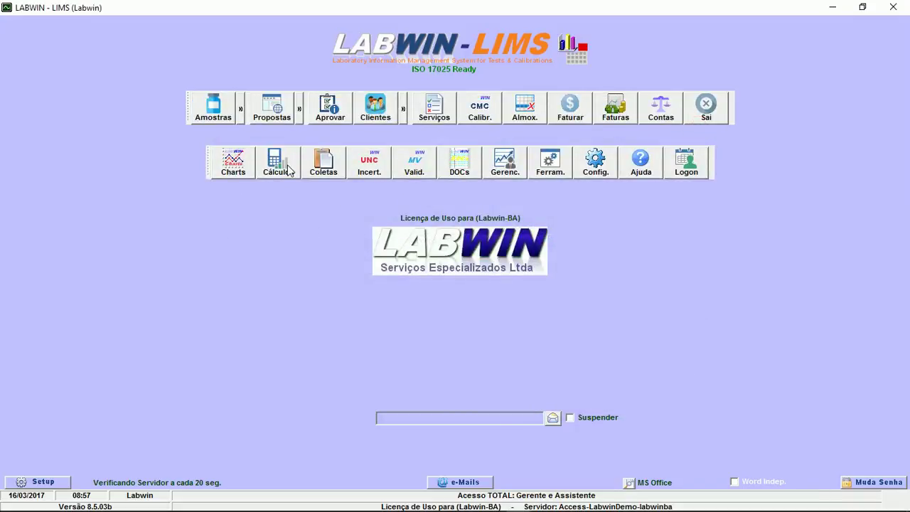
# Step: Open the list of sample receptions and select the new effluent reception dated 16/03/17 08:56
pyautogui.click(210, 113)
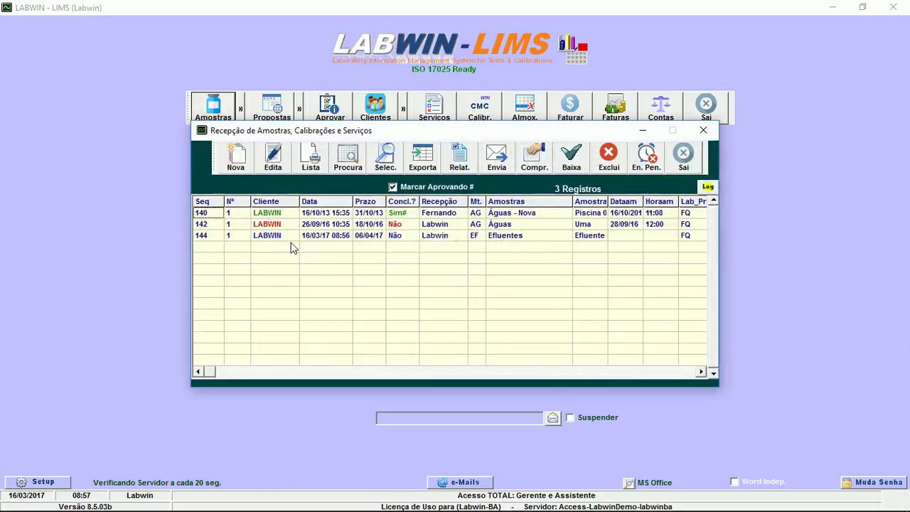
pyautogui.click(310, 237)
pyautogui.click(248, 168)
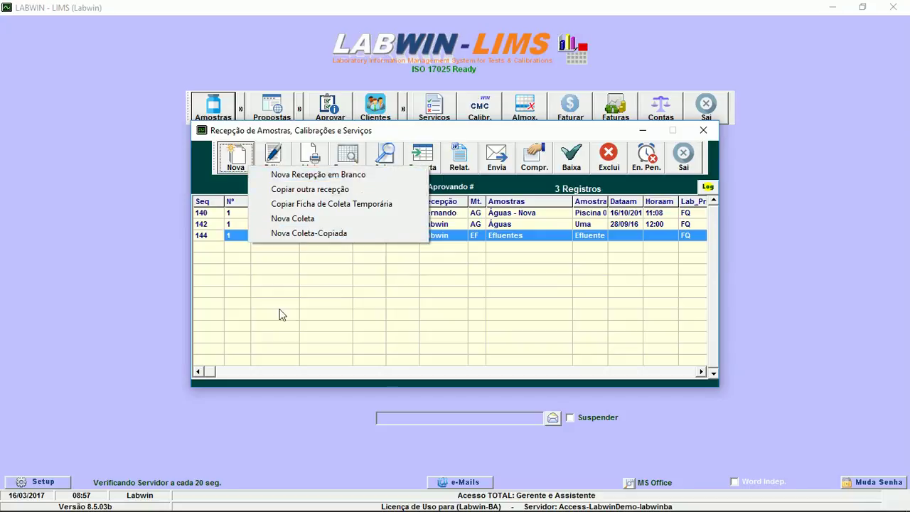
pyautogui.click(142, 214)
# Step: Start a reception by copying temporary collection form 44, found by its form number
pyautogui.click(236, 156)
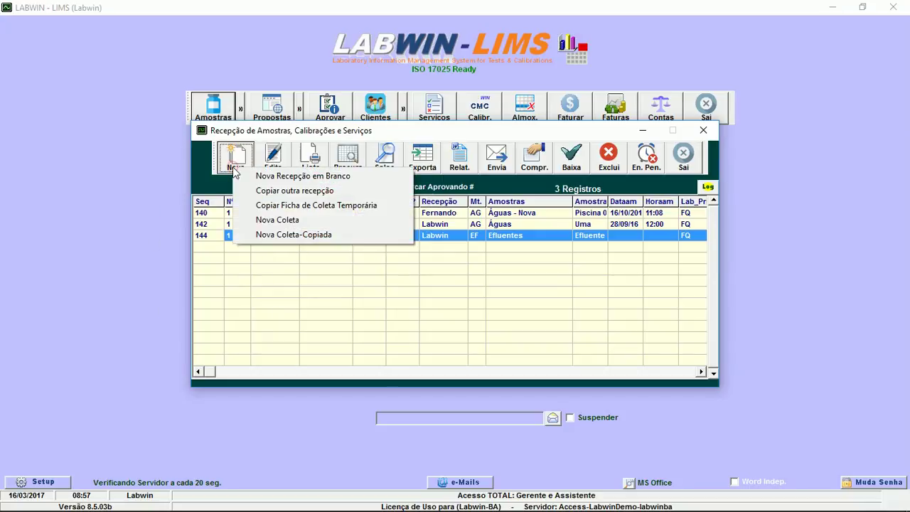
pyautogui.click(359, 205)
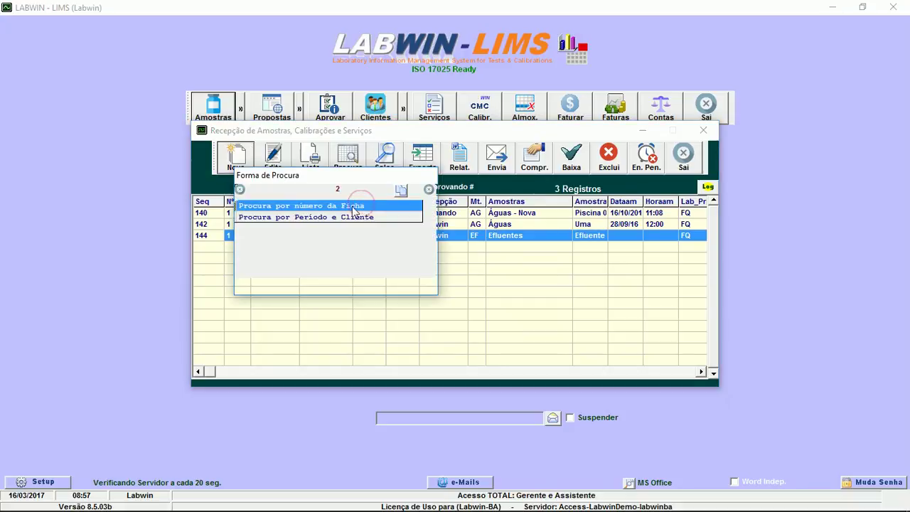
pyautogui.click(321, 207)
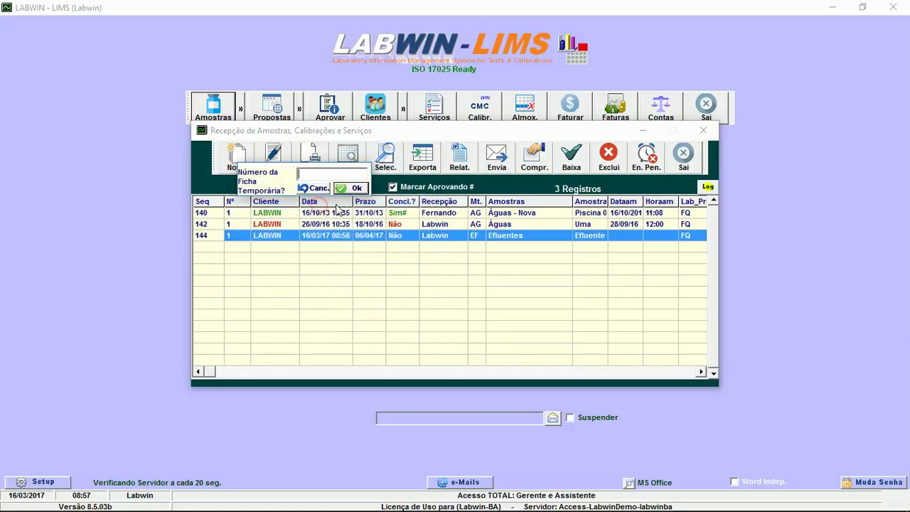
pyautogui.write('44')
pyautogui.click(352, 188)
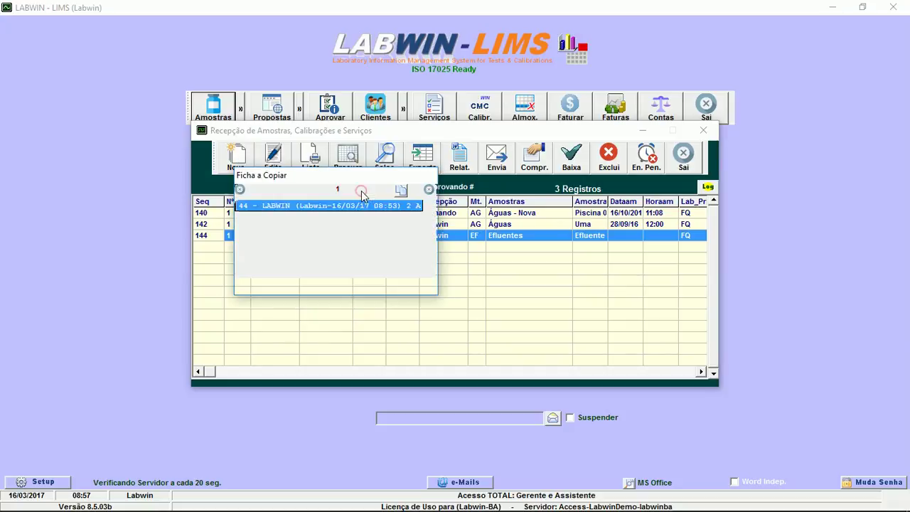
pyautogui.doubleClick(326, 207)
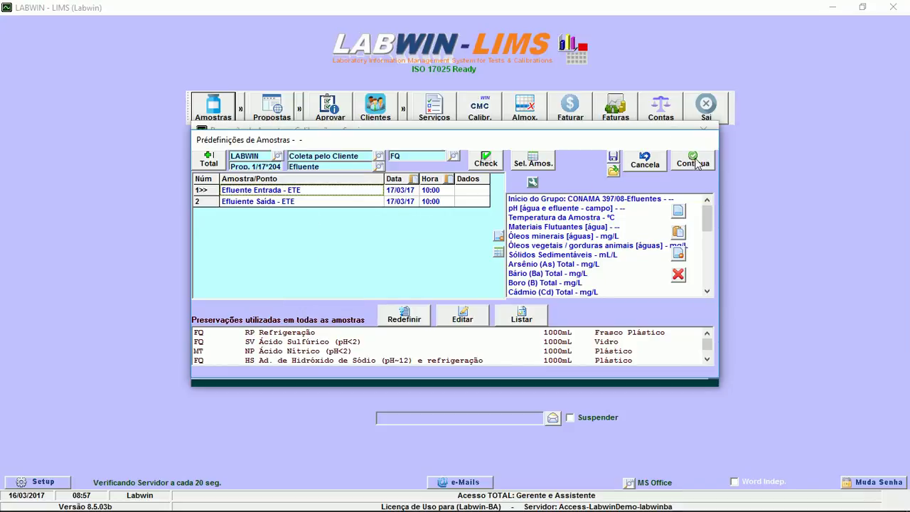
# Step: Mark S for all items of the reception checklist and continue from the sample predefinitions to create the reception
pyautogui.click(496, 168)
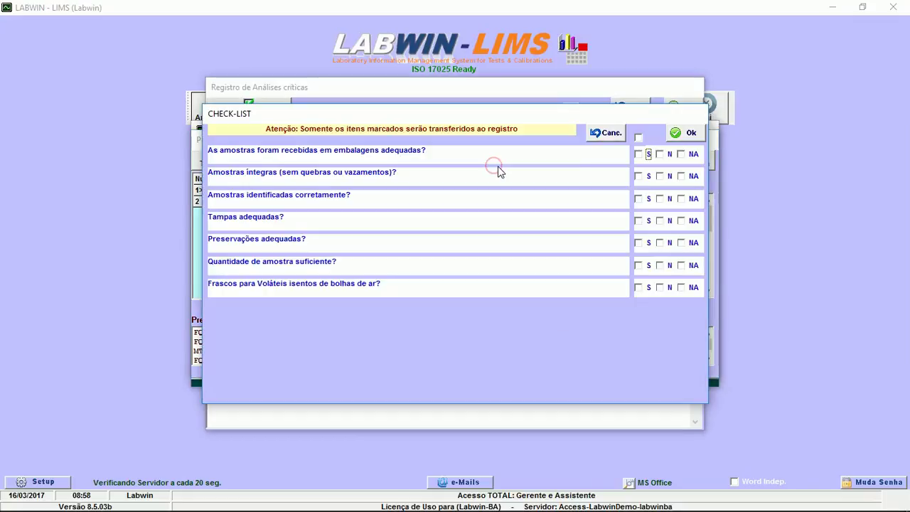
pyautogui.click(638, 138)
pyautogui.click(683, 132)
pyautogui.click(693, 160)
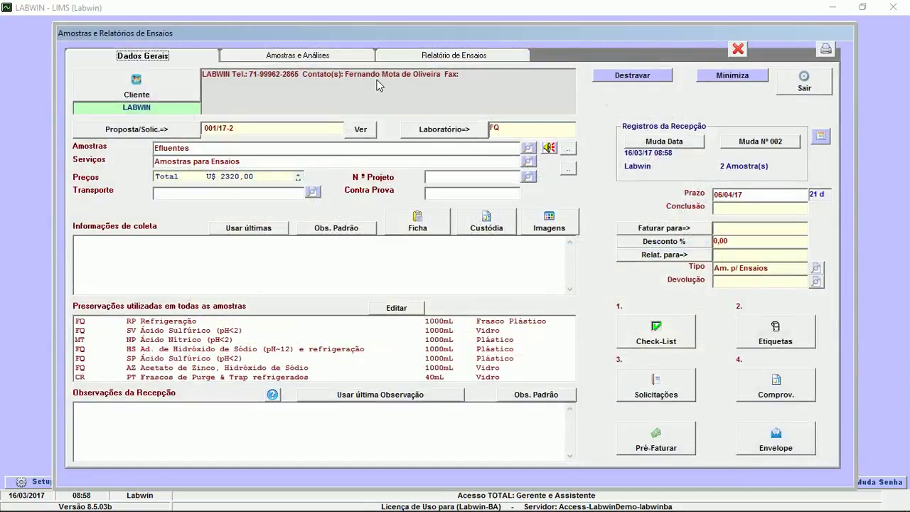
# Step: Review the samples and analyses and the test report sections of the new reception, and close the record
pyautogui.click(321, 57)
pyautogui.click(420, 56)
pyautogui.click(803, 83)
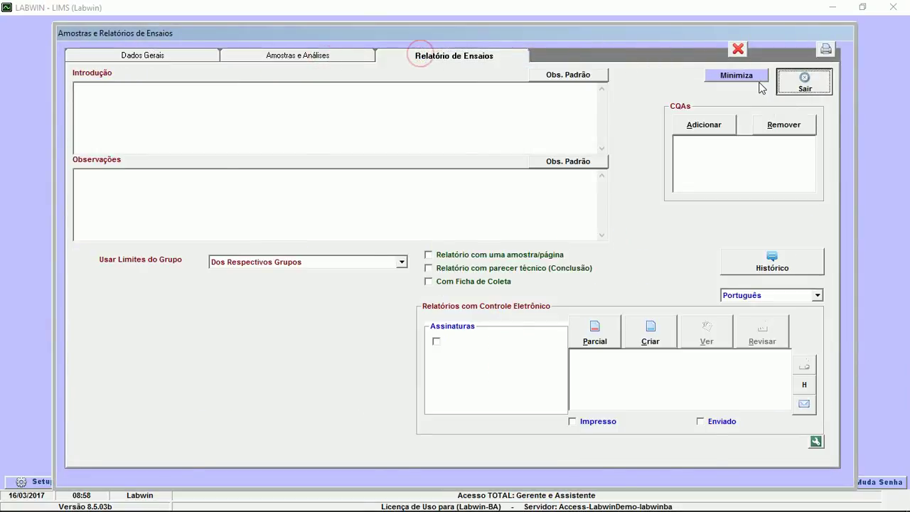
pyautogui.click(249, 166)
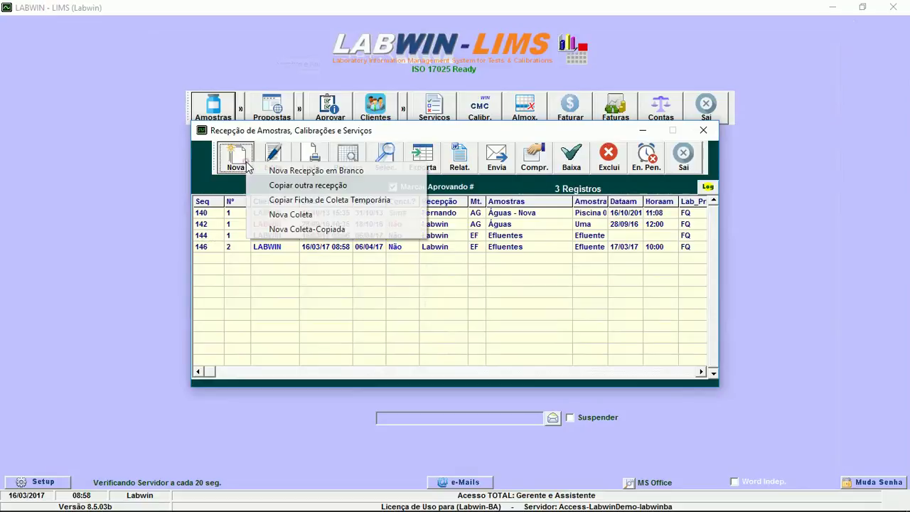
pyautogui.click(278, 174)
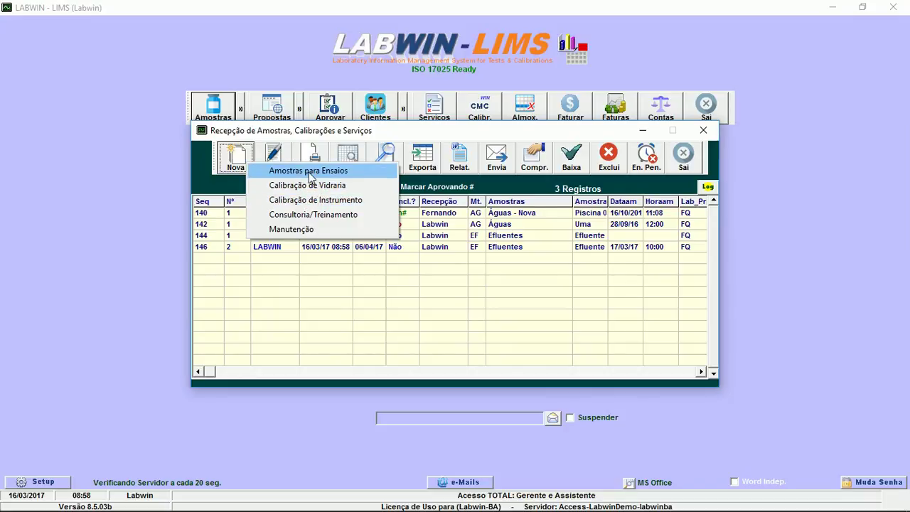
pyautogui.click(320, 177)
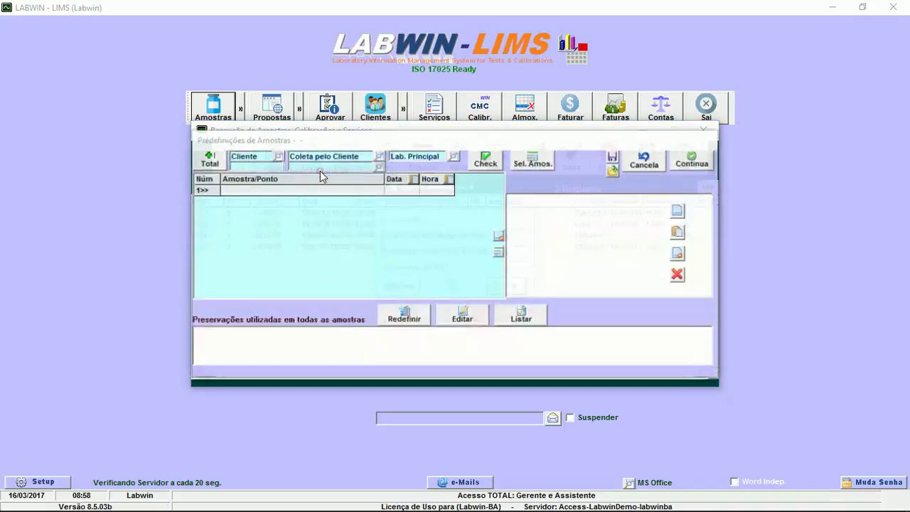
pyautogui.click(401, 285)
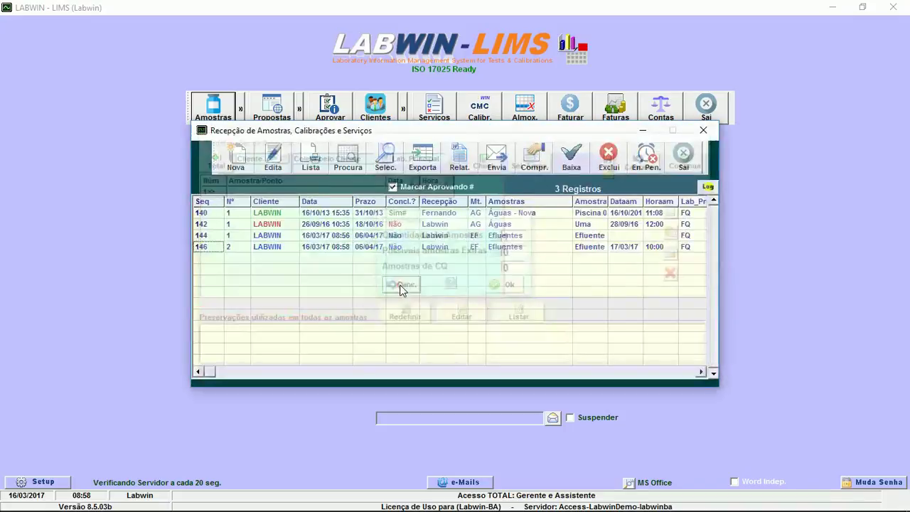
# Step: Start a blank instrument calibration reception based on the service register for client LABWIN
pyautogui.click(239, 165)
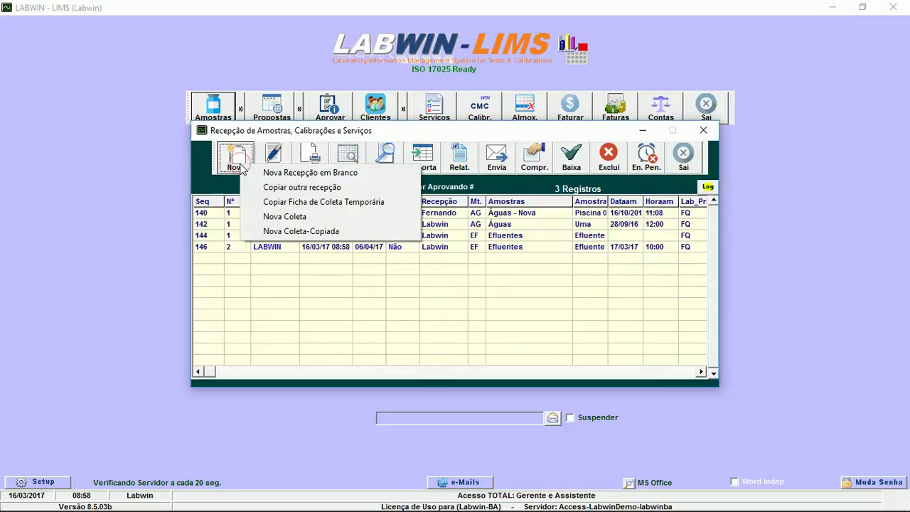
pyautogui.click(267, 174)
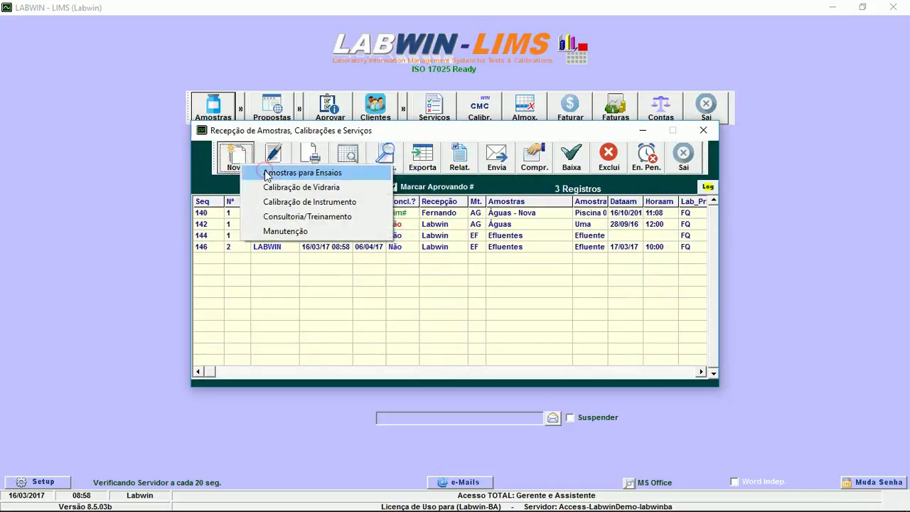
pyautogui.click(314, 202)
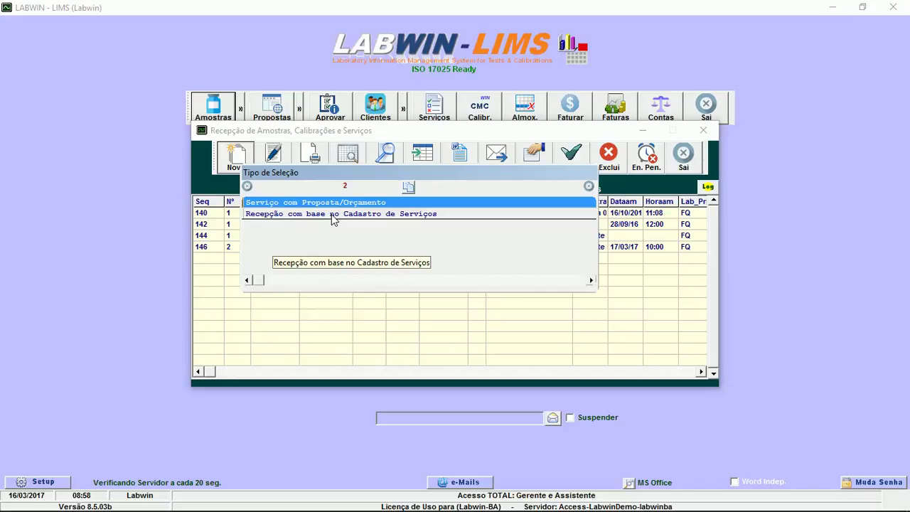
pyautogui.doubleClick(332, 213)
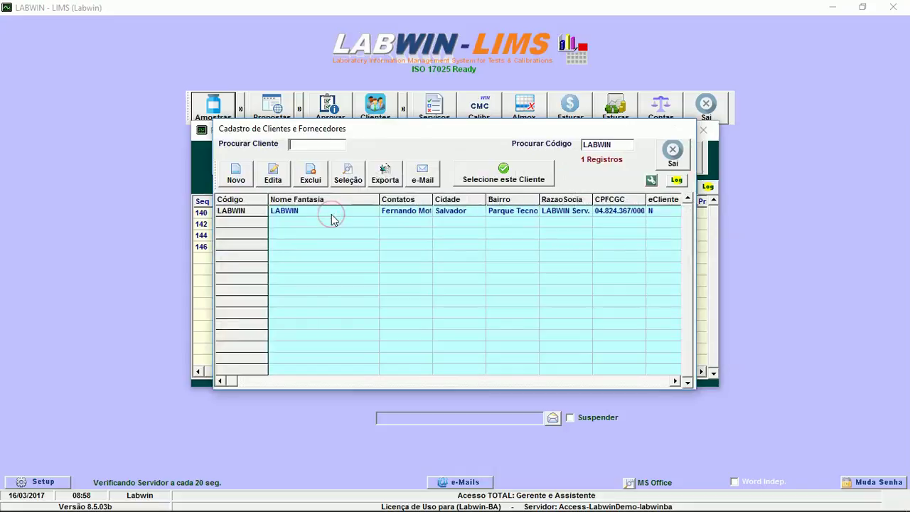
pyautogui.click(337, 213)
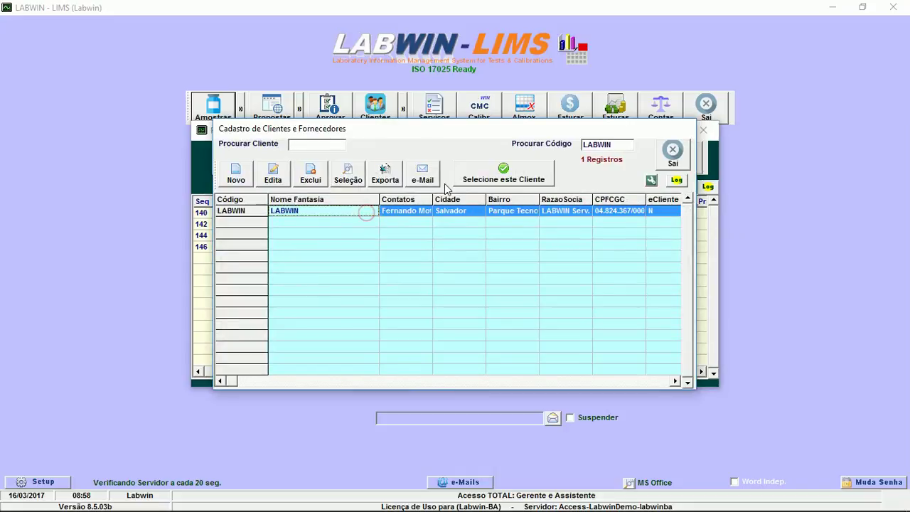
pyautogui.click(507, 175)
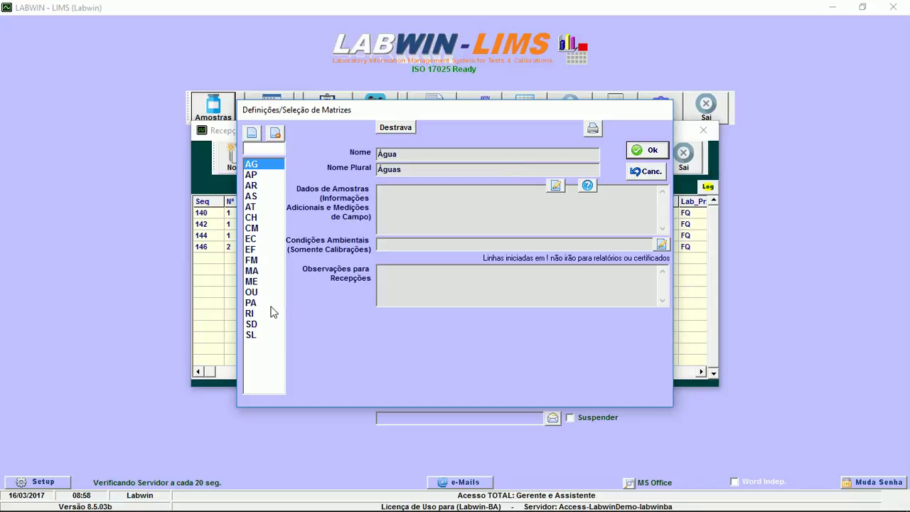
# Step: Create a blank matrix with code PQ and the description Paquímetros in both singular and plural
pyautogui.click(261, 292)
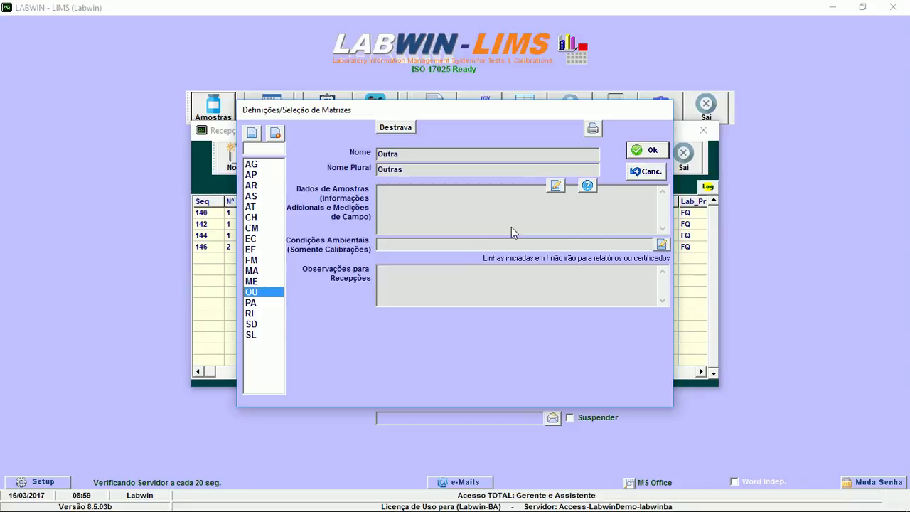
pyautogui.click(251, 133)
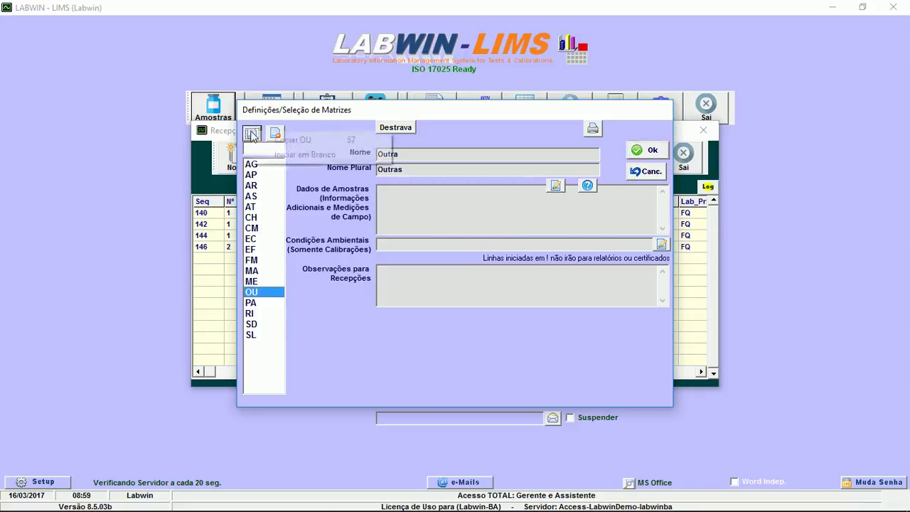
pyautogui.click(282, 156)
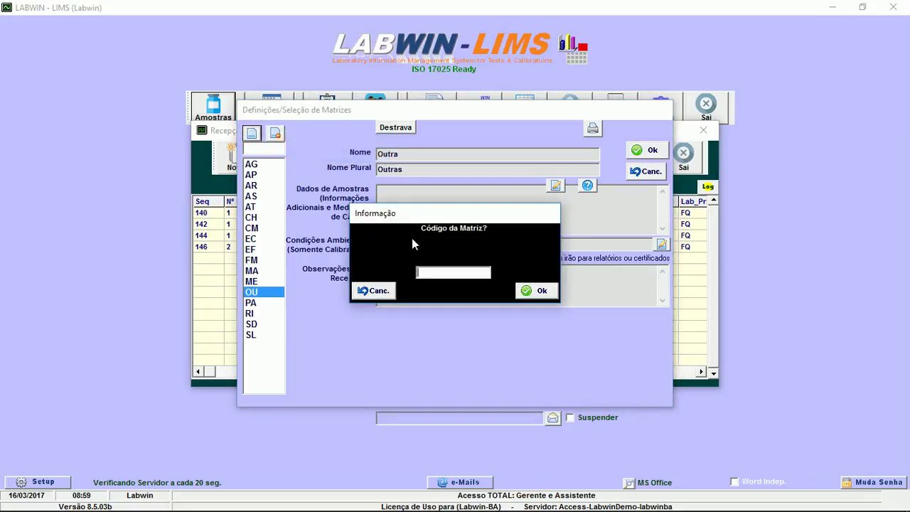
pyautogui.write('PQ')
pyautogui.click(540, 290)
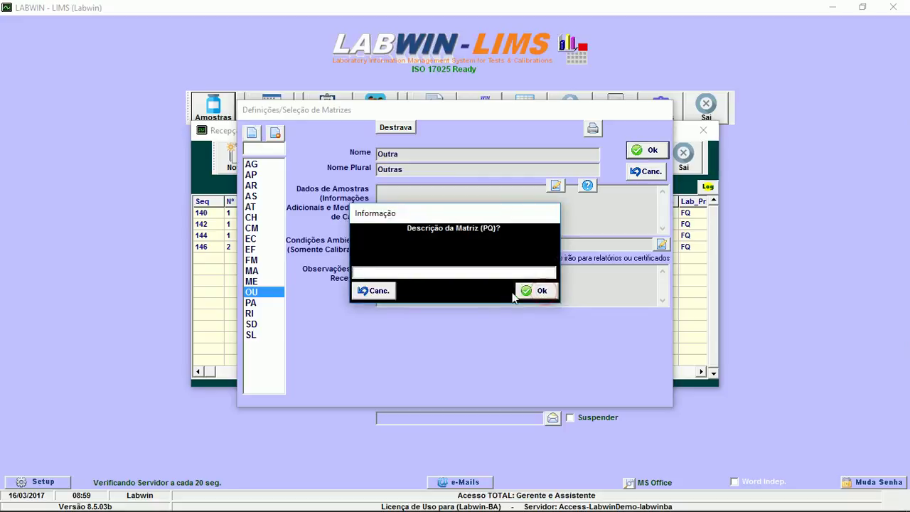
pyautogui.write('C')
pyautogui.write('aquímetros')
pyautogui.press('Return')
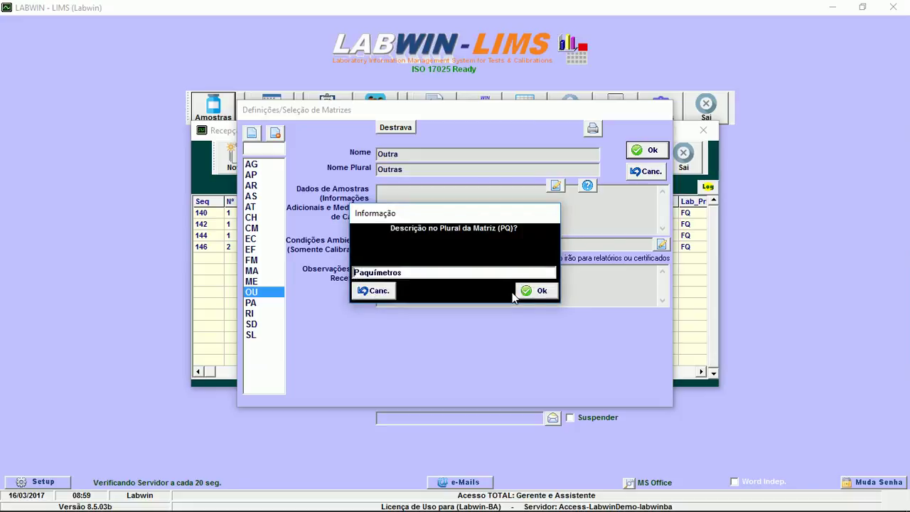
pyautogui.click(518, 289)
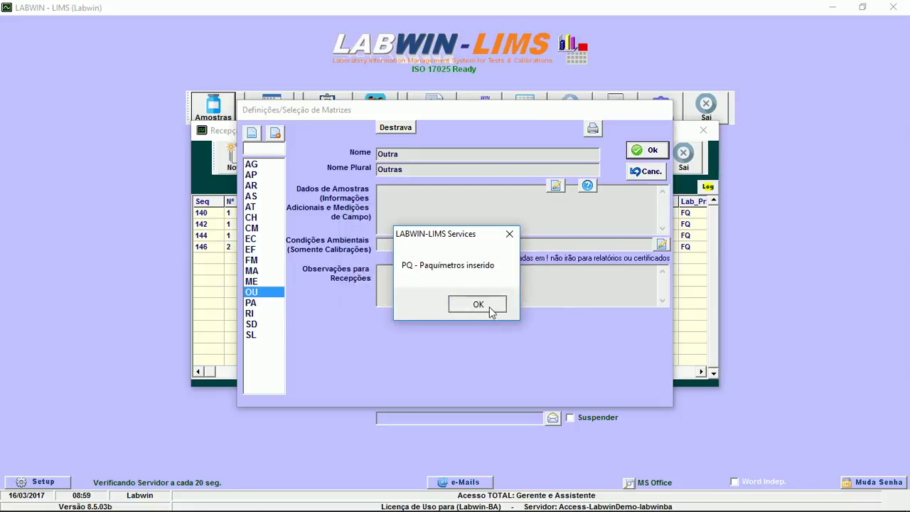
pyautogui.click(489, 307)
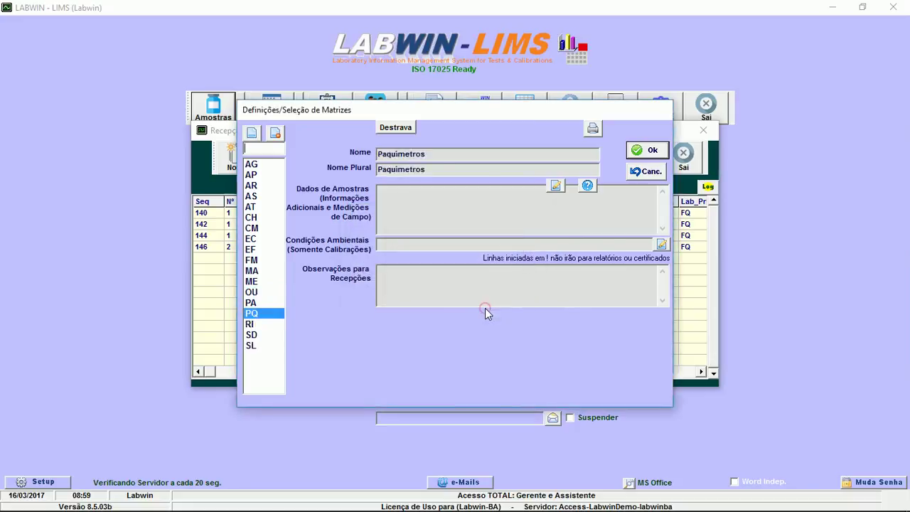
# Step: Fill the PQ matrix's sample data from the Calibração de Instrumento example and use this matrix for the reception
pyautogui.click(558, 186)
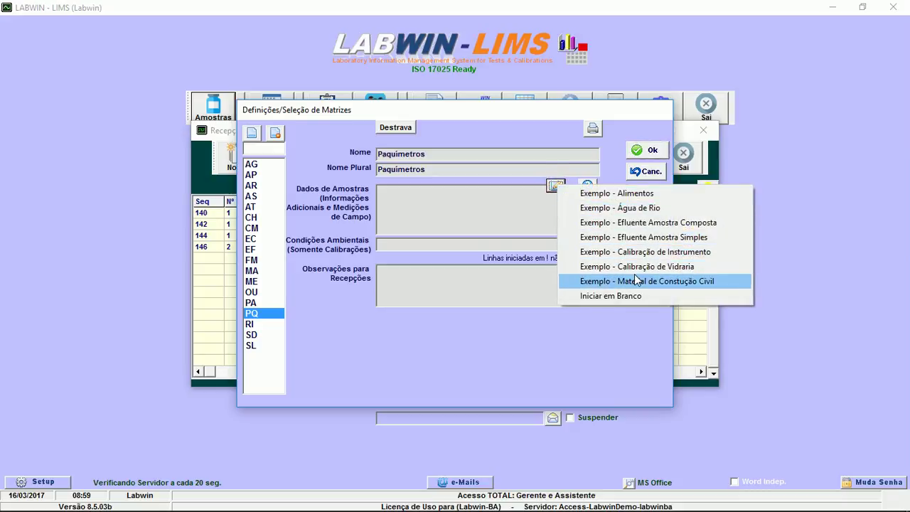
pyautogui.click(640, 252)
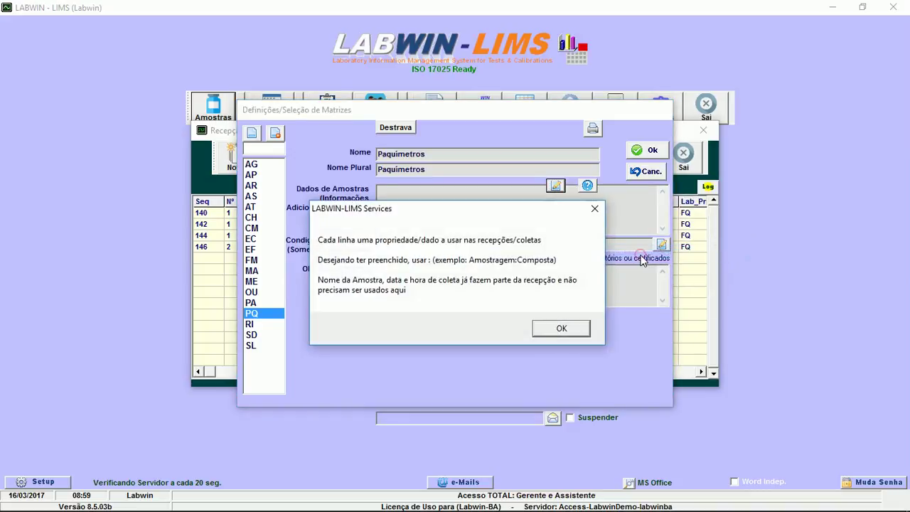
pyautogui.click(562, 329)
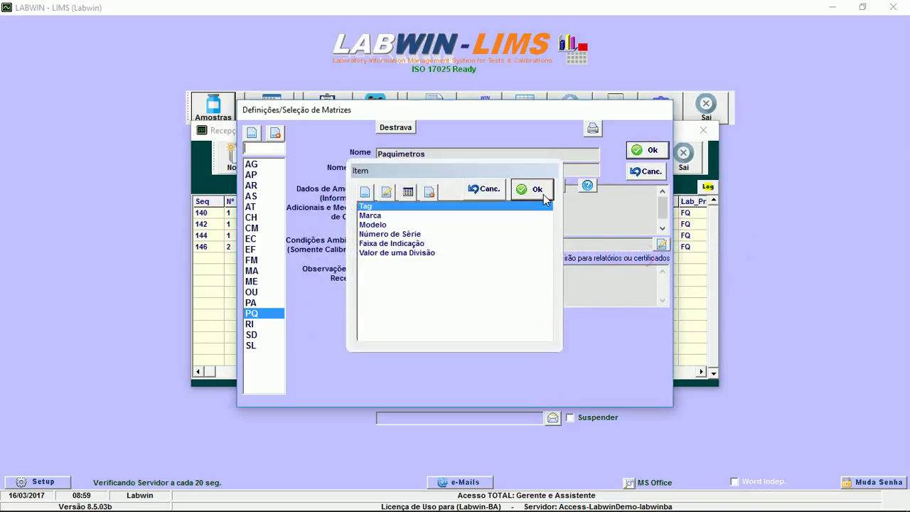
pyautogui.click(543, 194)
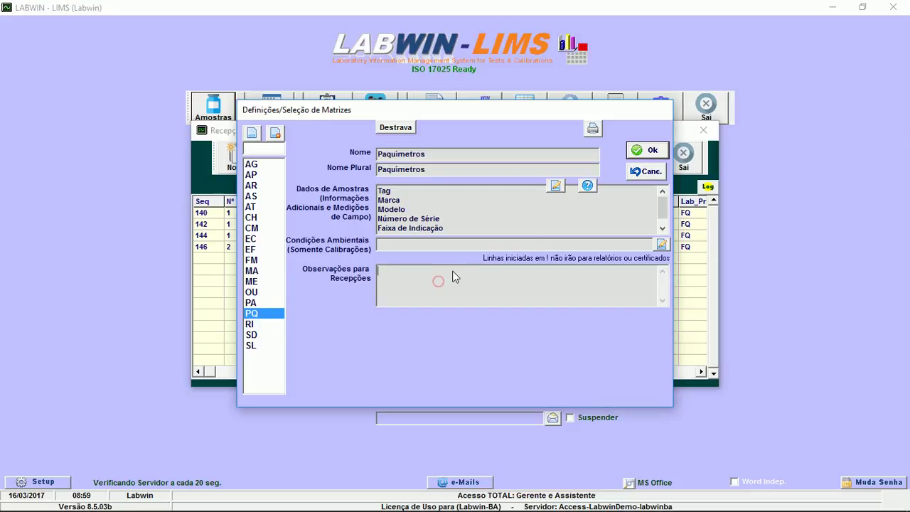
pyautogui.click(639, 150)
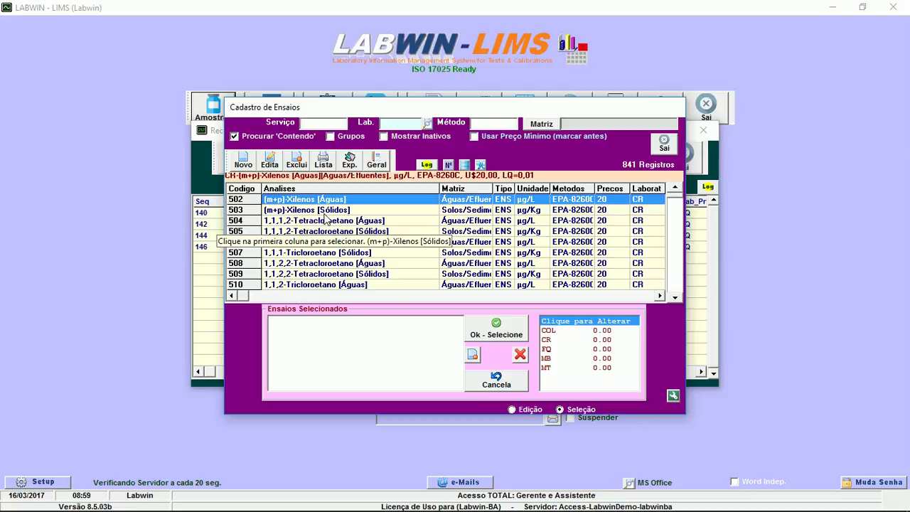
# Step: Search the services for "paq" and add Paquímetro até 300mm to the reception
pyautogui.write('paq')
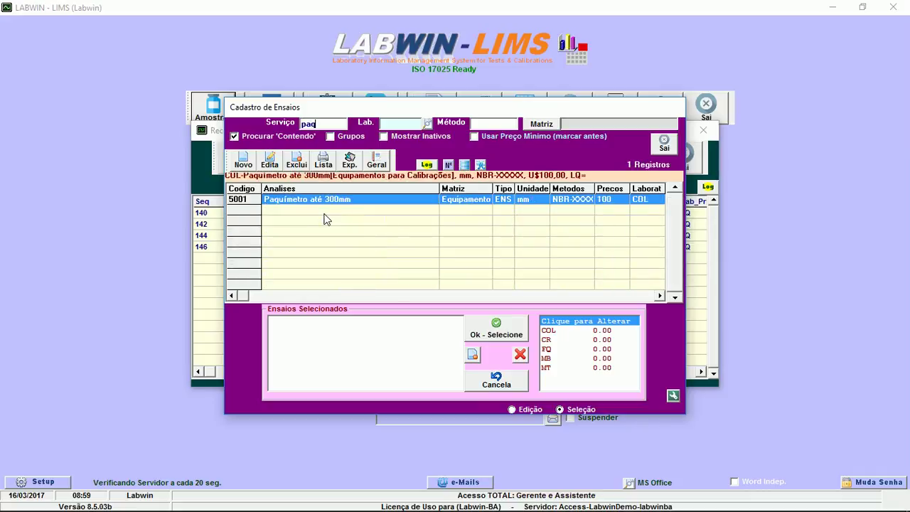
pyautogui.click(251, 204)
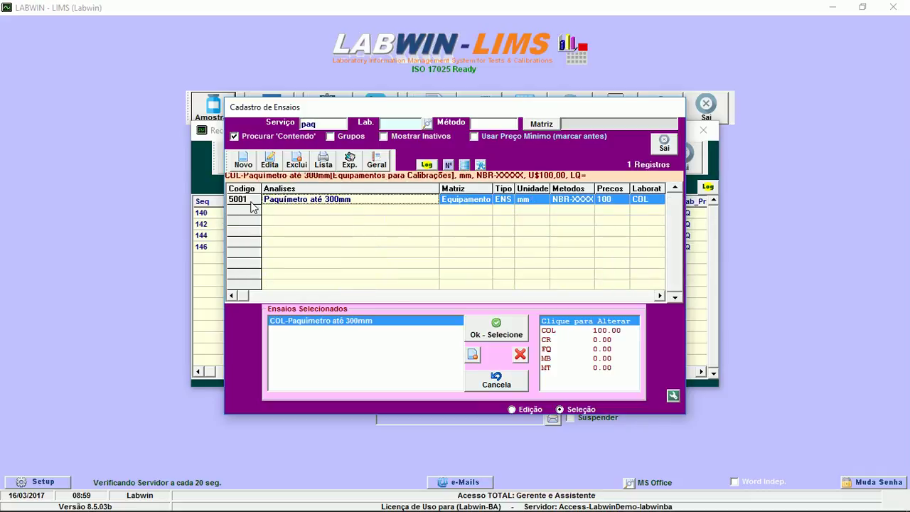
pyautogui.click(487, 331)
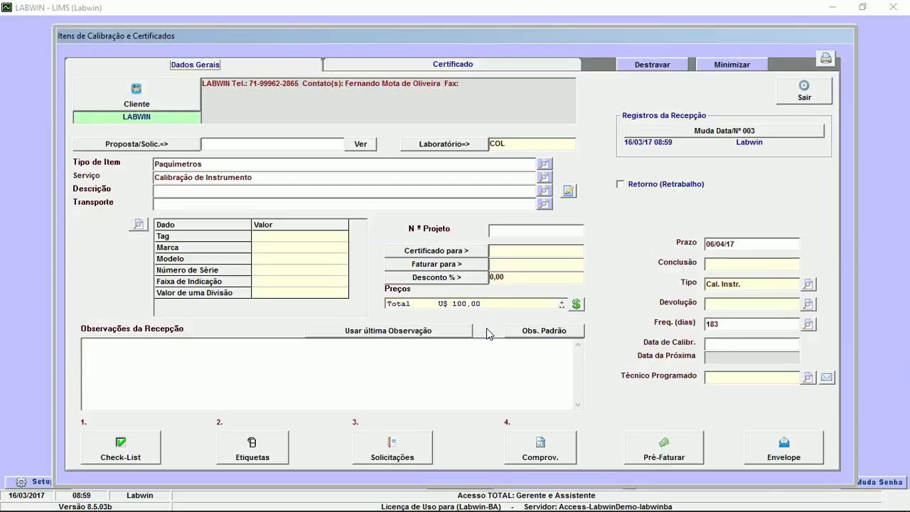
# Step: Fill in the caliper's data: tag PAQ-008, brand Mitutoyo, model 12345, serial number 12334 and indication range 0 a 300
pyautogui.click(304, 240)
pyautogui.write('PAQ-008')
pyautogui.press('Return')
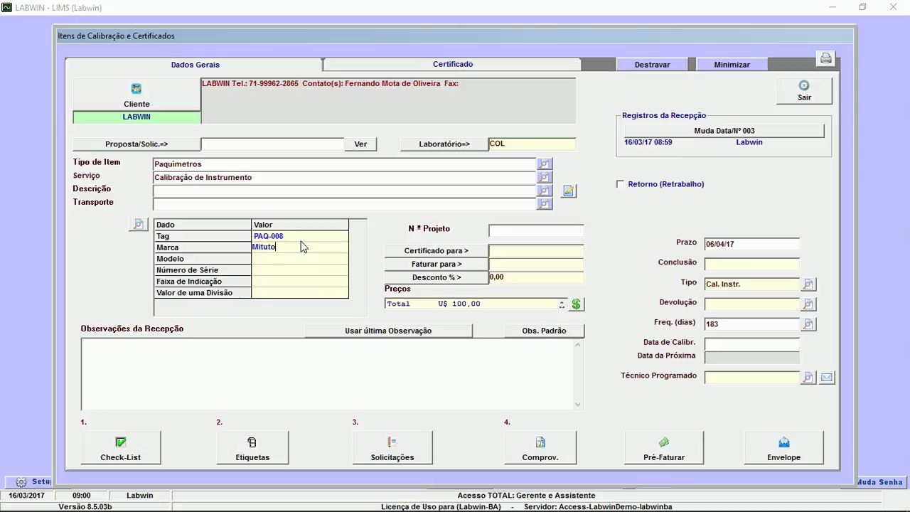
pyautogui.press('Return')
pyautogui.press('Return')
pyautogui.write('1')
pyautogui.press('Return')
pyautogui.write('0 a 300')
pyautogui.press('Return')
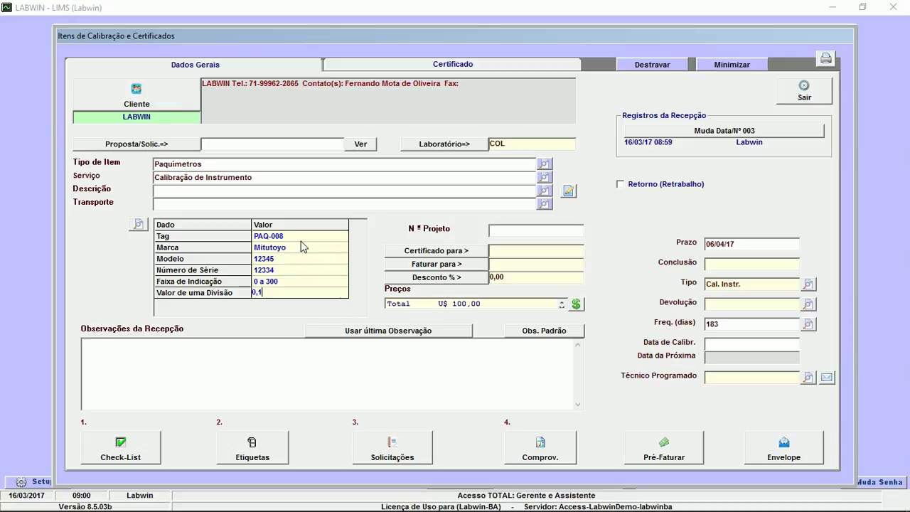
# Step: Review the certificate data of the Paquímetros calibration item and close its record
pyautogui.click(377, 69)
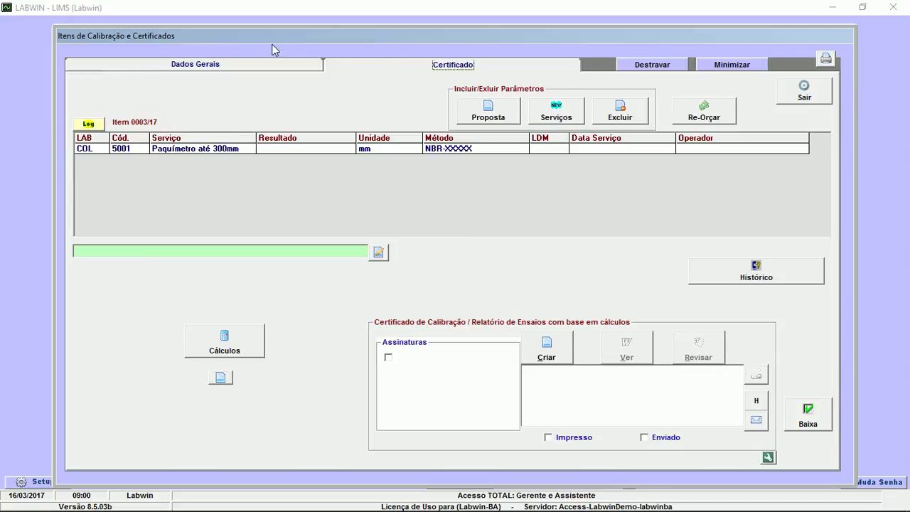
pyautogui.click(222, 65)
pyautogui.click(802, 98)
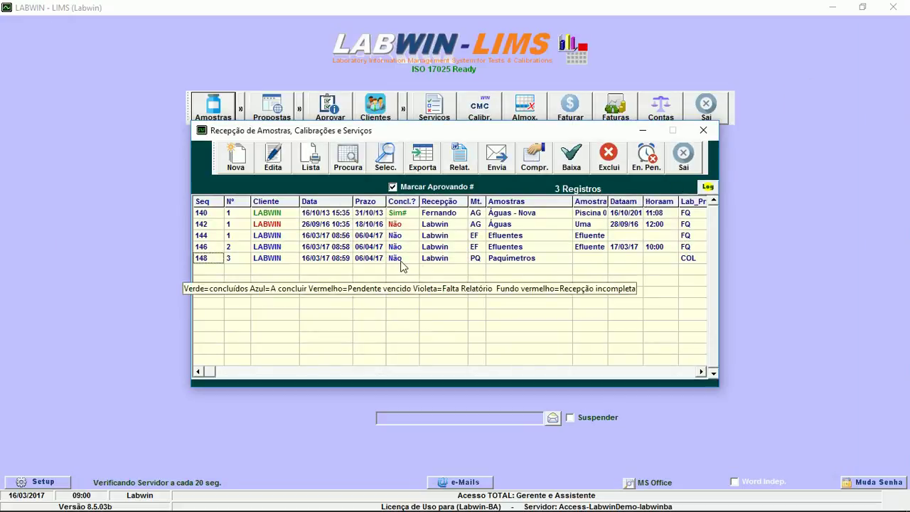
# Step: Start a blank reception of Amostras para Ensaios with 2 samples, collected as Coleta por Nossa Empresa
pyautogui.click(239, 161)
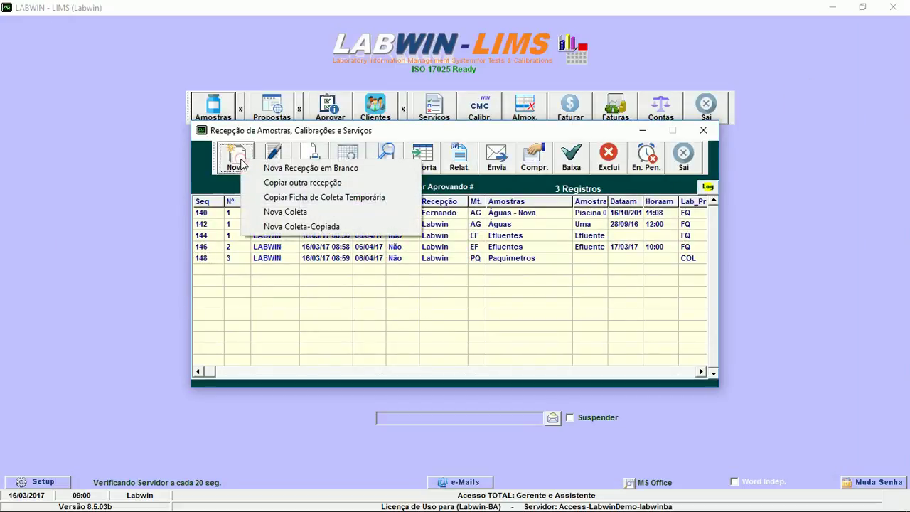
pyautogui.click(263, 170)
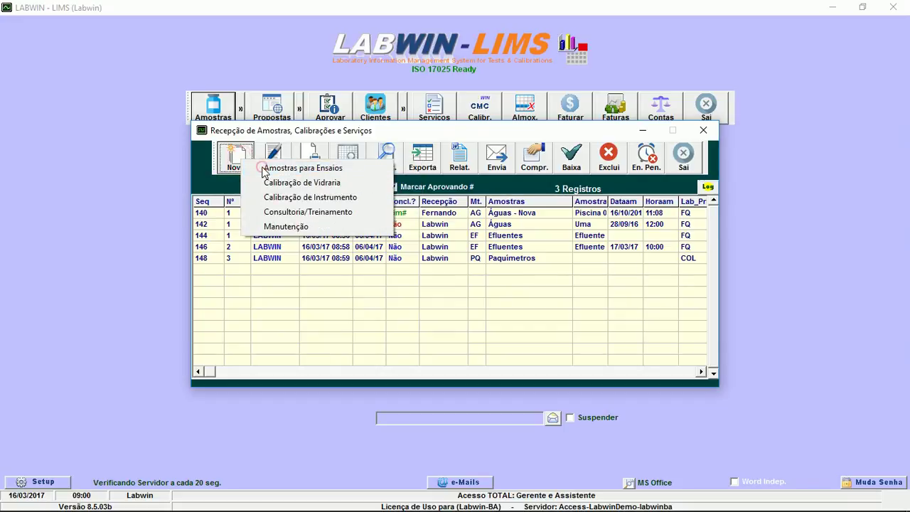
pyautogui.click(298, 172)
pyautogui.write('2')
pyautogui.press('Return')
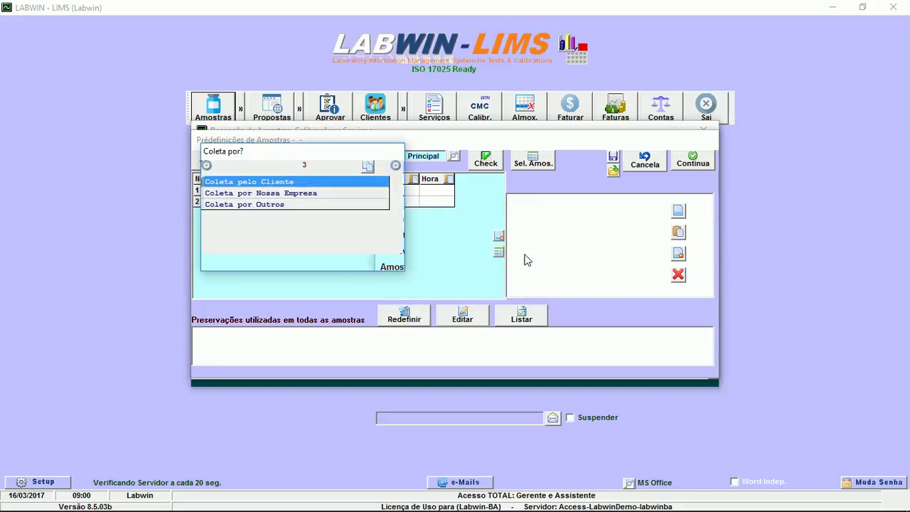
pyautogui.click(282, 197)
pyautogui.click(282, 197)
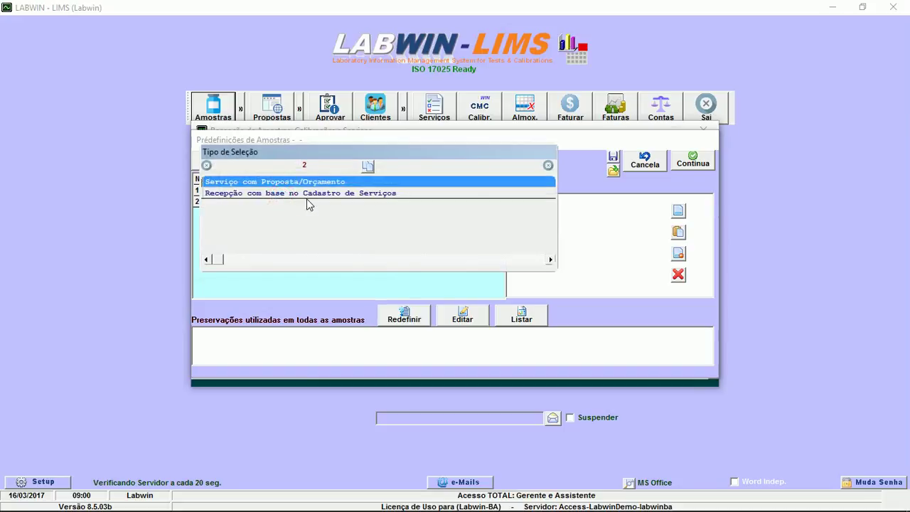
# Step: Base the reception on a proposal found by client LABWIN, choosing the Águas de Torneira proposal dated 16/03/17
pyautogui.click(304, 183)
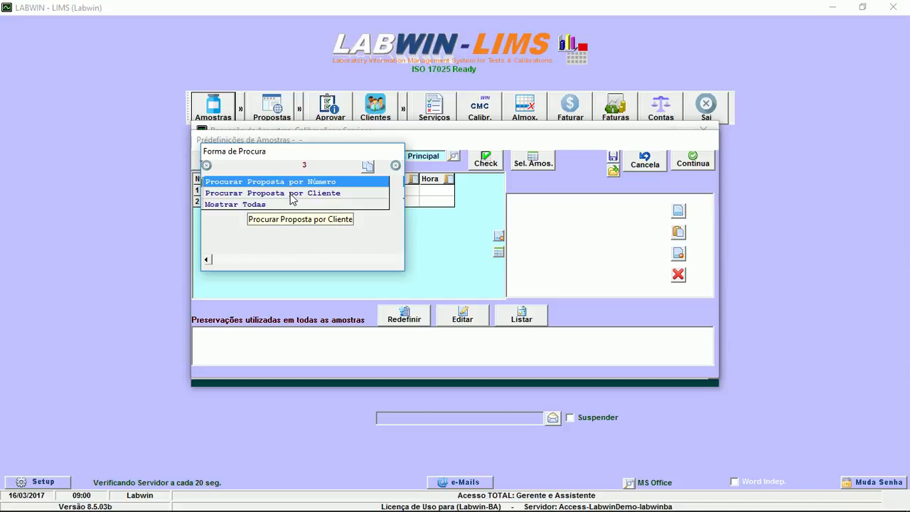
pyautogui.click(292, 193)
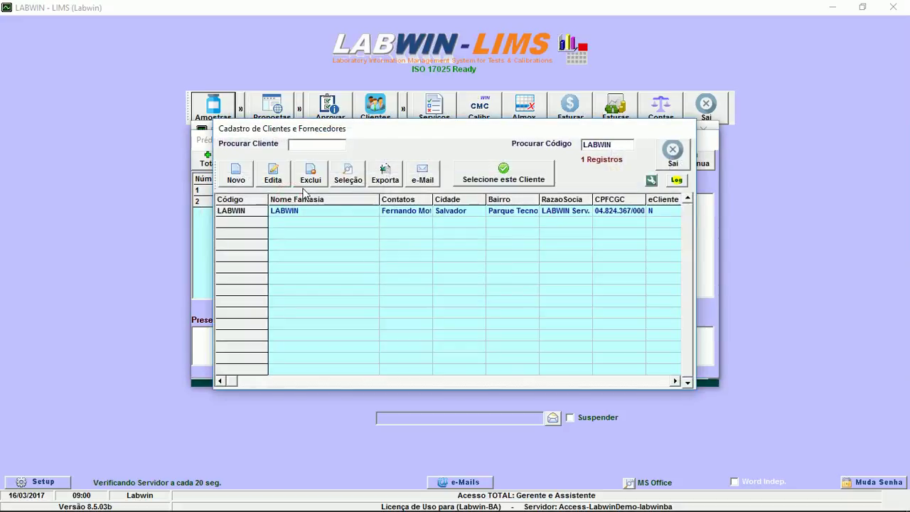
pyautogui.click(438, 211)
pyautogui.click(491, 174)
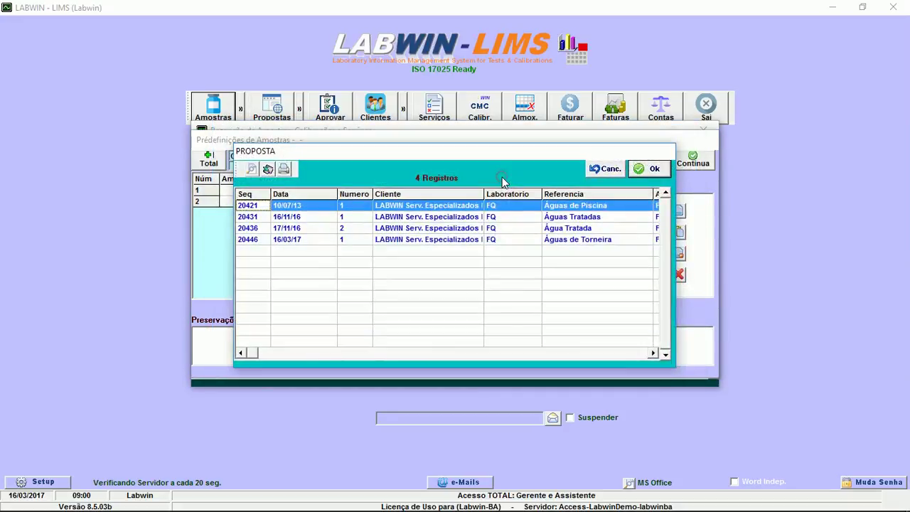
pyautogui.click(429, 239)
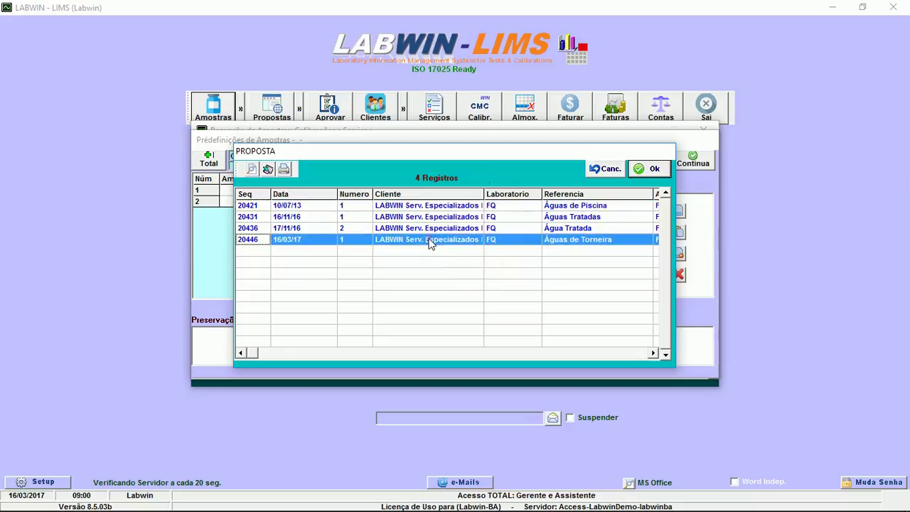
pyautogui.click(647, 169)
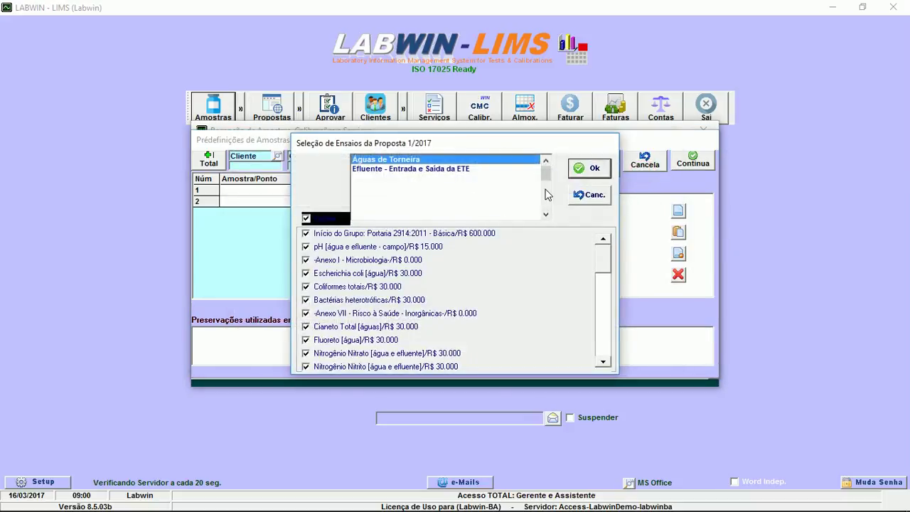
# Step: Accept the Águas de Torneira tests, add the collection price to the first sample and leave the proposal's remarks unused
pyautogui.click(454, 171)
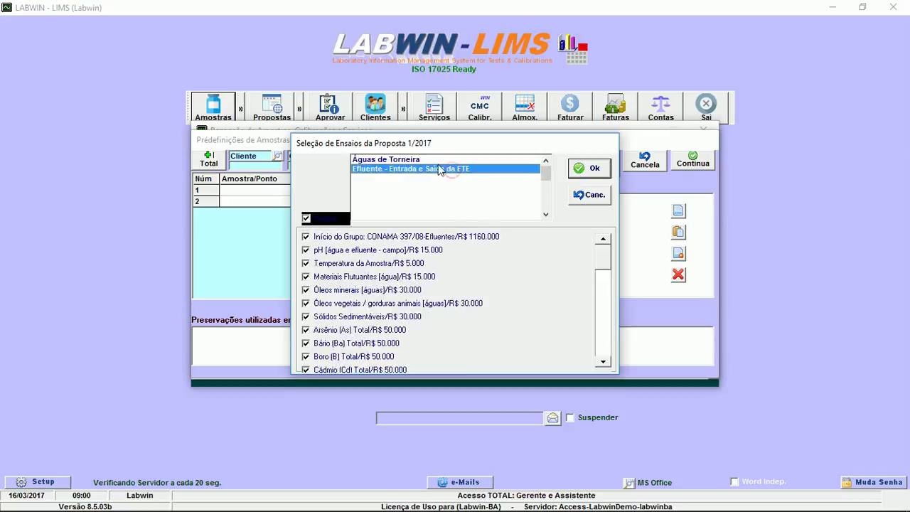
pyautogui.click(444, 162)
pyautogui.click(577, 170)
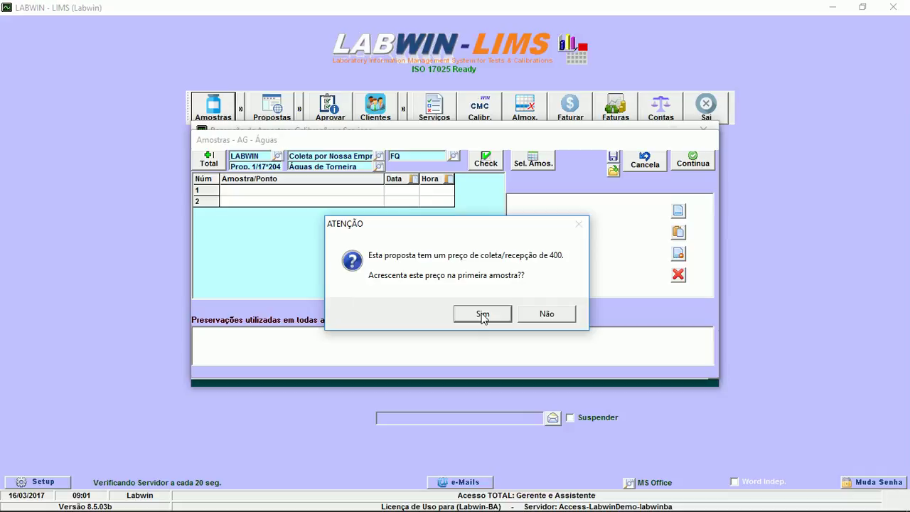
pyautogui.click(482, 314)
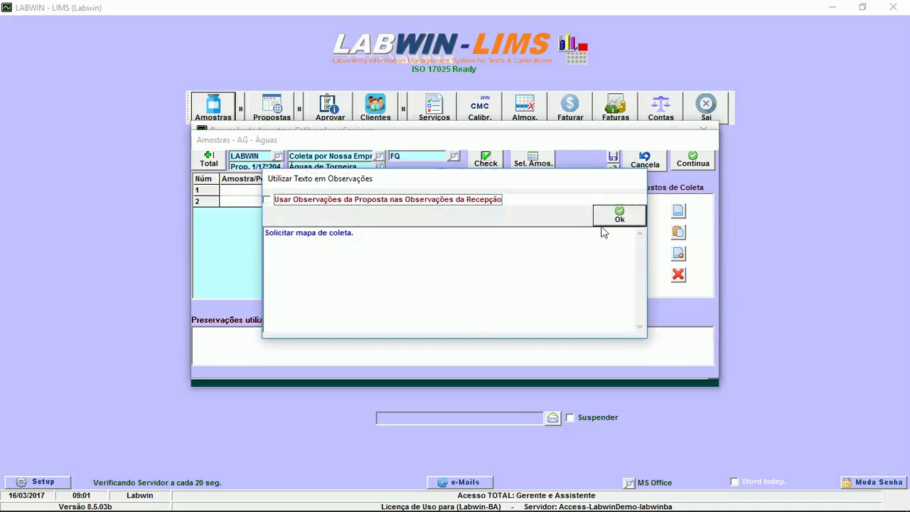
pyautogui.click(620, 216)
# Step: Name the two samples Efluente Entrada - ETE and Efluente Saída - ETE
pyautogui.click(279, 196)
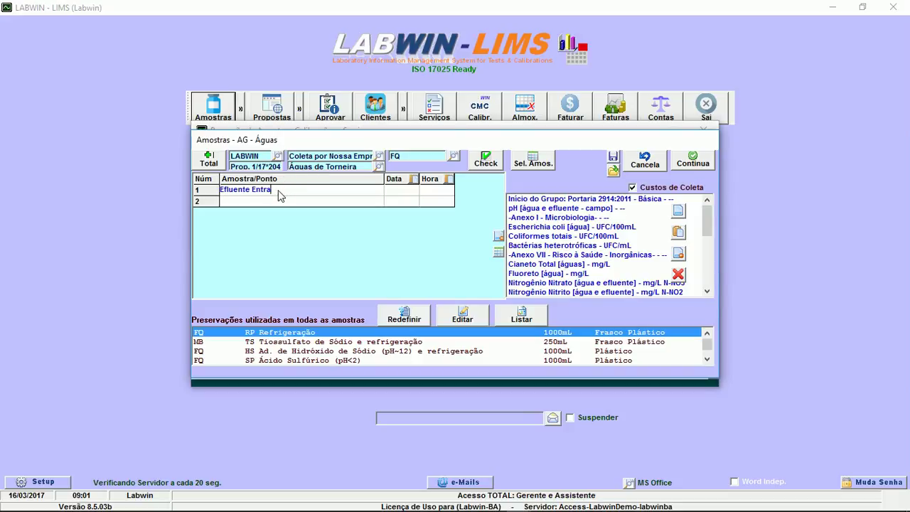
pyautogui.write('Efluente Entrada - ETE')
pyautogui.press('Return')
pyautogui.click(278, 194)
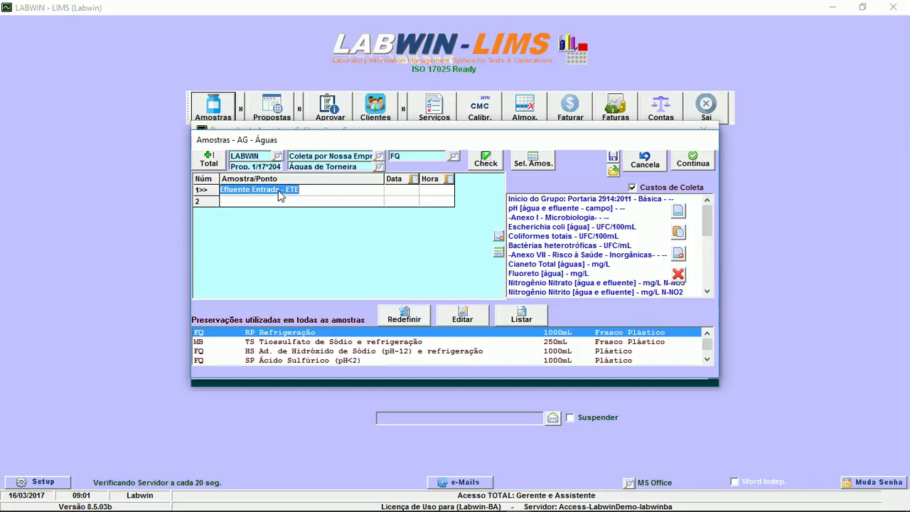
pyautogui.press('Return')
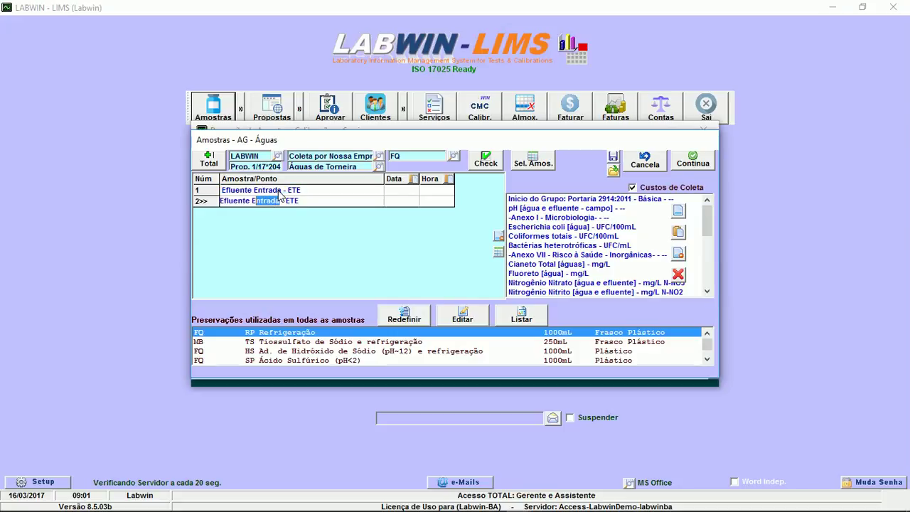
pyautogui.write('Saída')
# Step: Set the collection date to 16/03/17 and the time to 10:00 for both samples
pyautogui.click(398, 191)
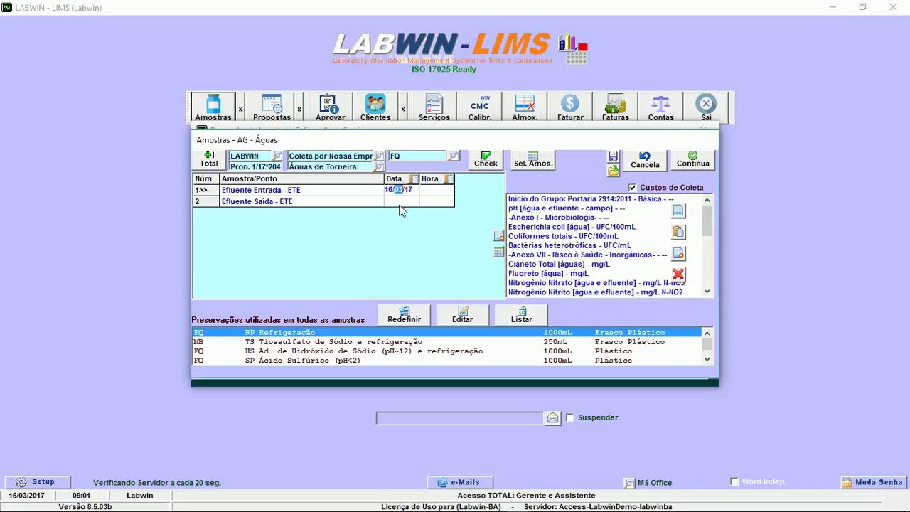
pyautogui.click(396, 202)
pyautogui.click(436, 192)
pyautogui.write('10:00')
pyautogui.click(435, 202)
pyautogui.write('10')
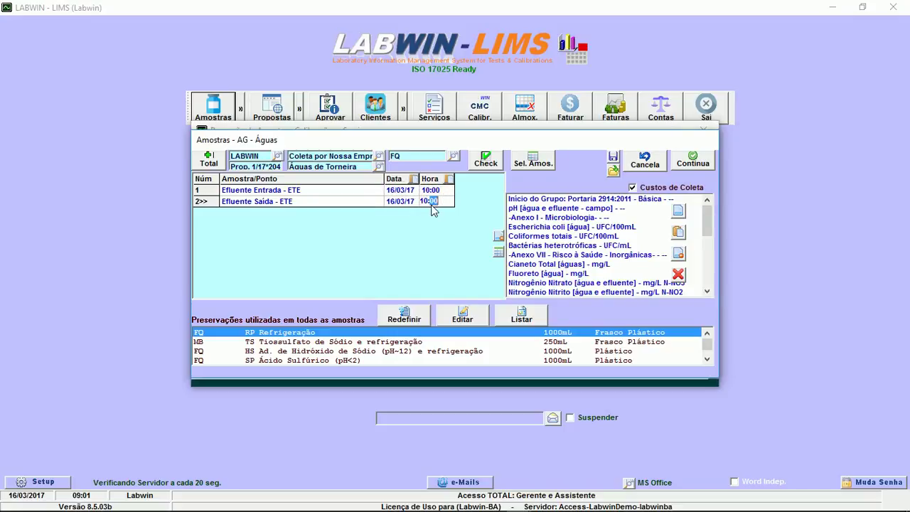
# Step: Complete the reception check-list with every item as Sim and continue to the reception record
pyautogui.click(484, 161)
pyautogui.click(638, 137)
pyautogui.click(684, 132)
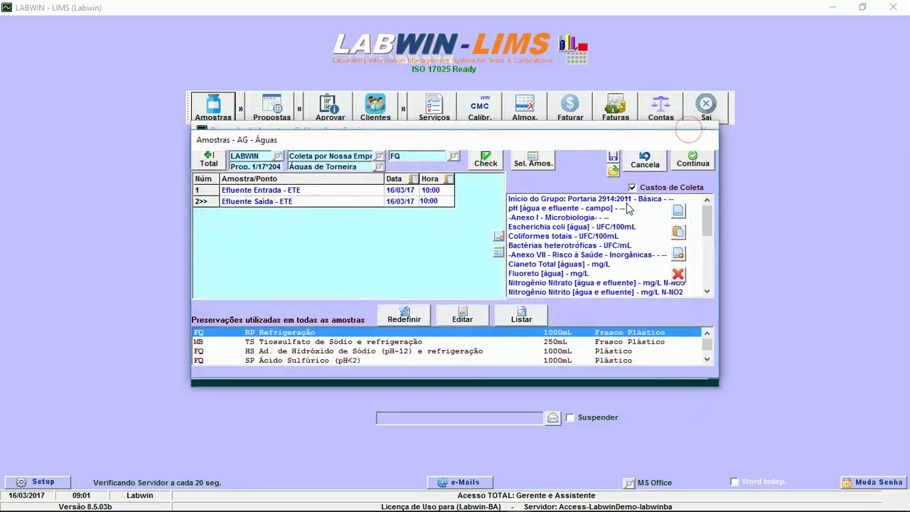
pyautogui.click(706, 162)
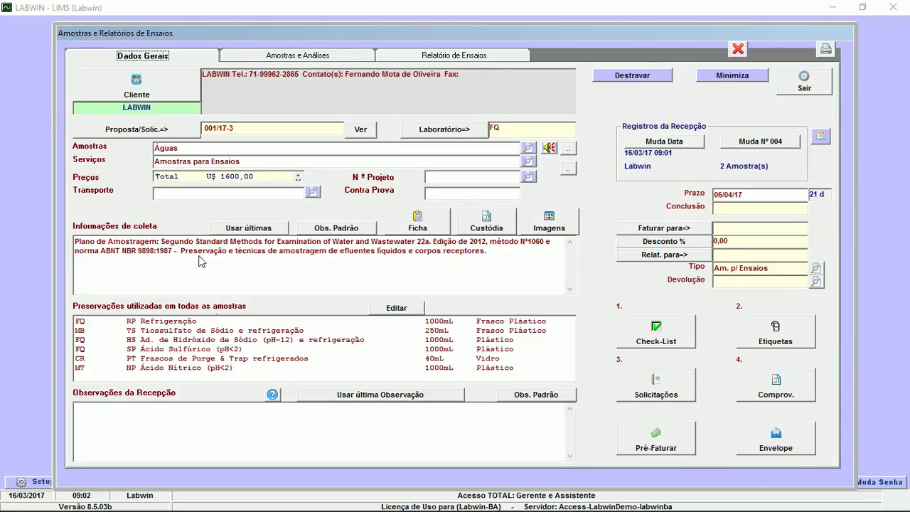
# Step: Examine the preservations used for the samples, including refrigeration, sulfuric acid and Purge & Trap vials
pyautogui.click(183, 322)
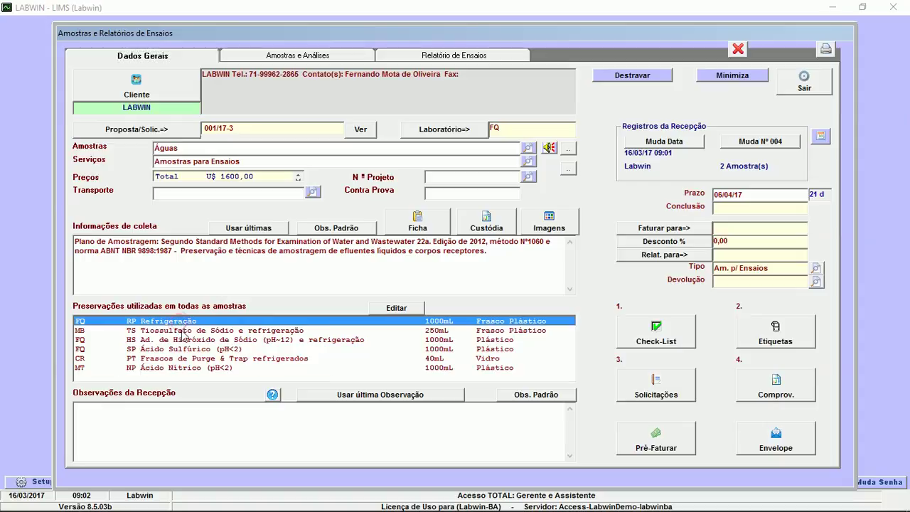
pyautogui.click(186, 340)
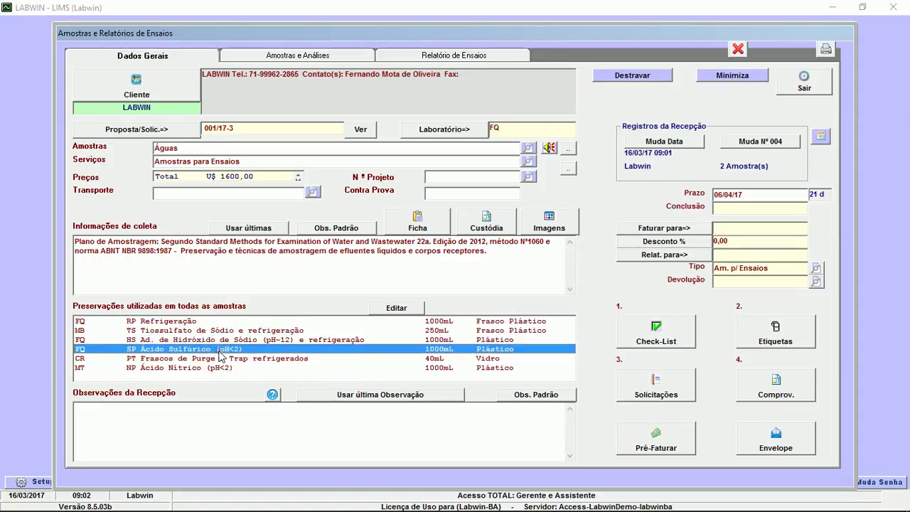
pyautogui.click(242, 359)
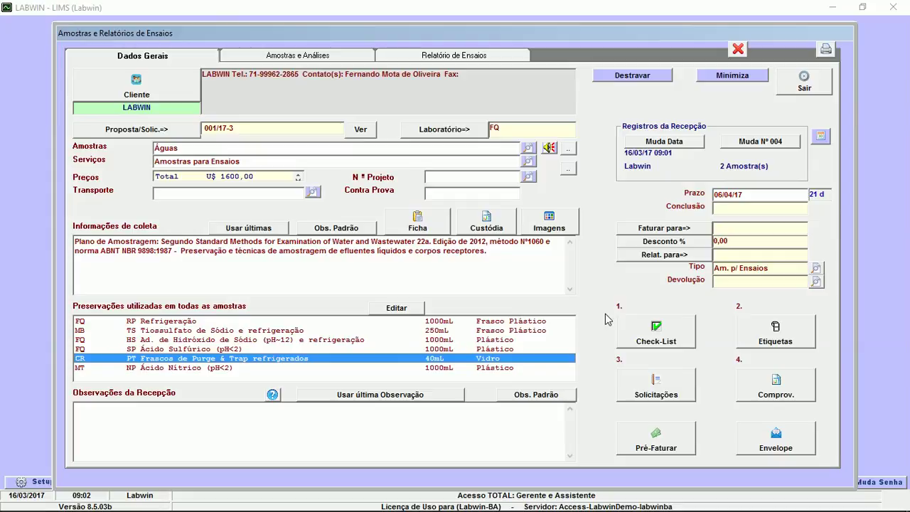
# Step: Preview the matrix/thermal label for only the Efluente Entrada - ETE sample, with viewing before printing enabled, and close the label window
pyautogui.click(775, 332)
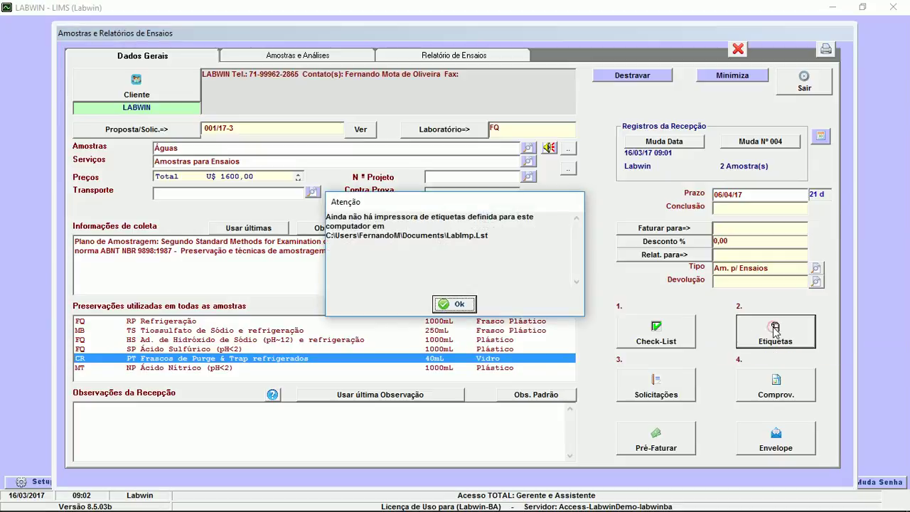
pyautogui.click(453, 302)
pyautogui.click(354, 235)
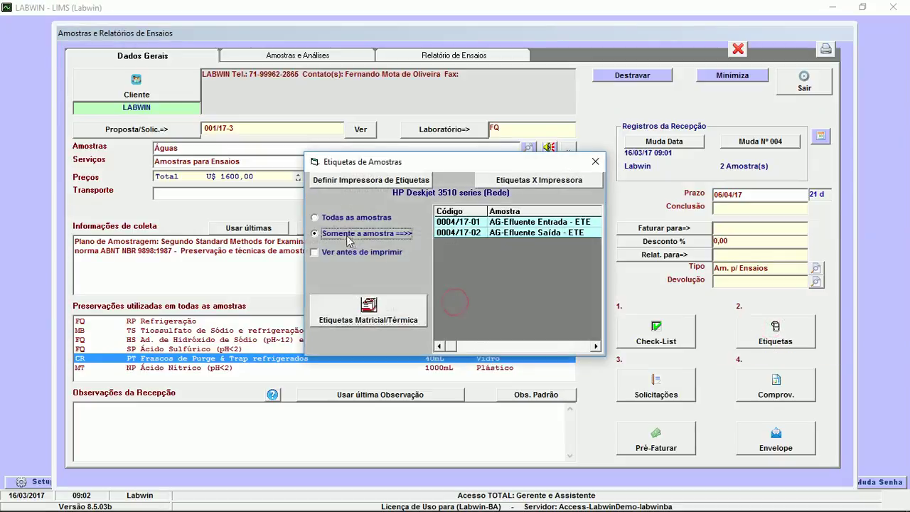
pyautogui.click(336, 254)
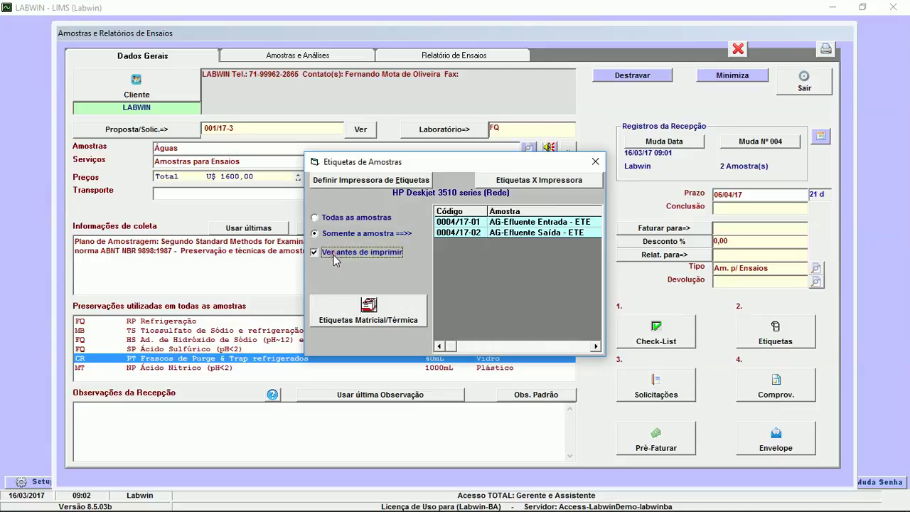
pyautogui.click(367, 305)
pyautogui.click(397, 342)
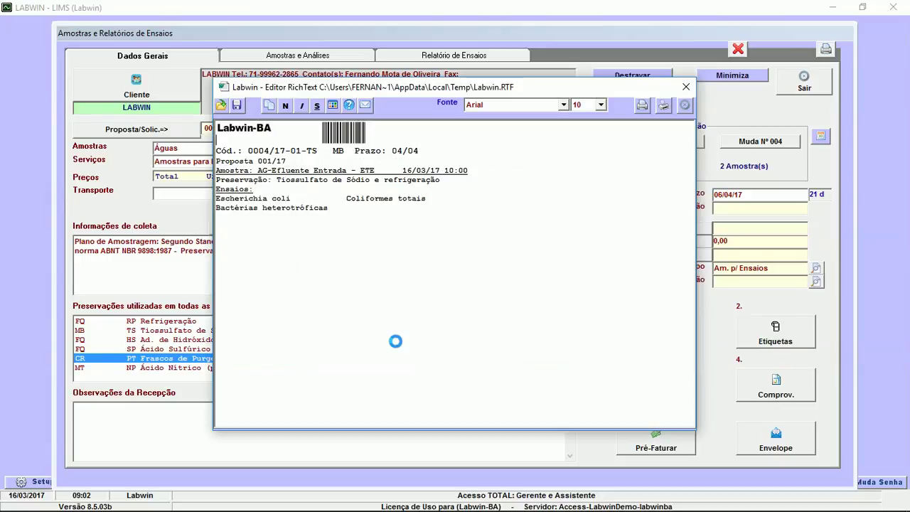
pyautogui.click(685, 105)
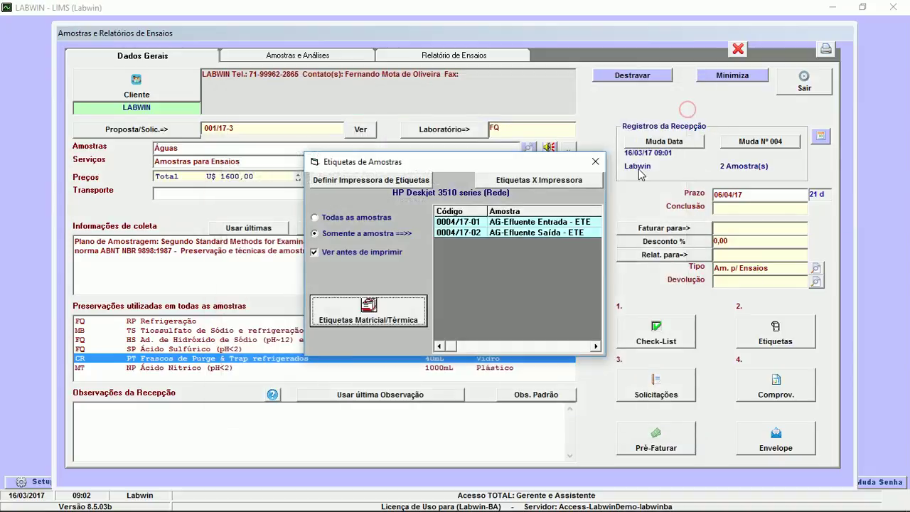
pyautogui.click(594, 160)
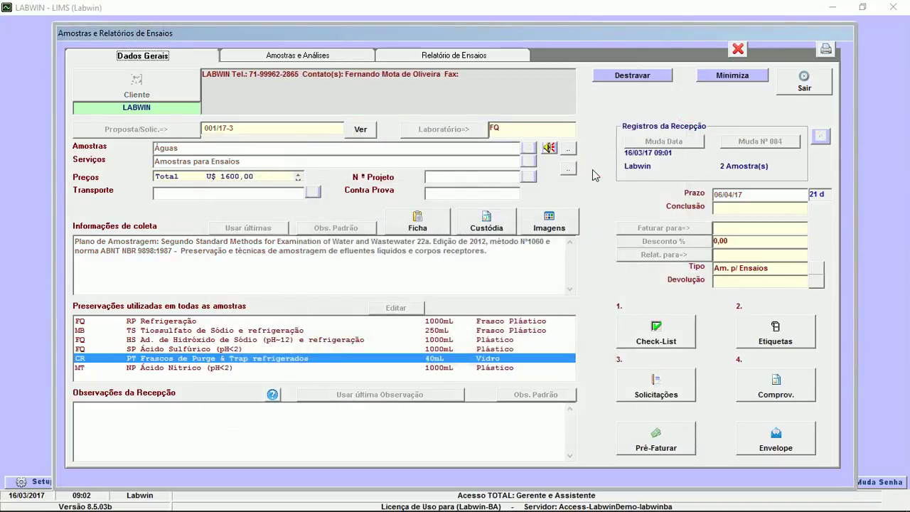
# Step: Generate the service request for the FQ laboratory, review its check-list, preservations and tests, and close the document
pyautogui.click(658, 384)
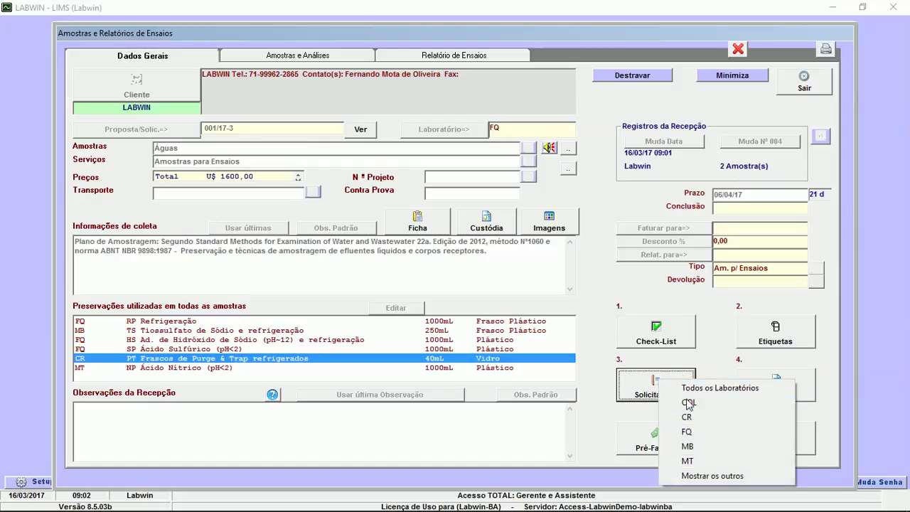
pyautogui.click(687, 429)
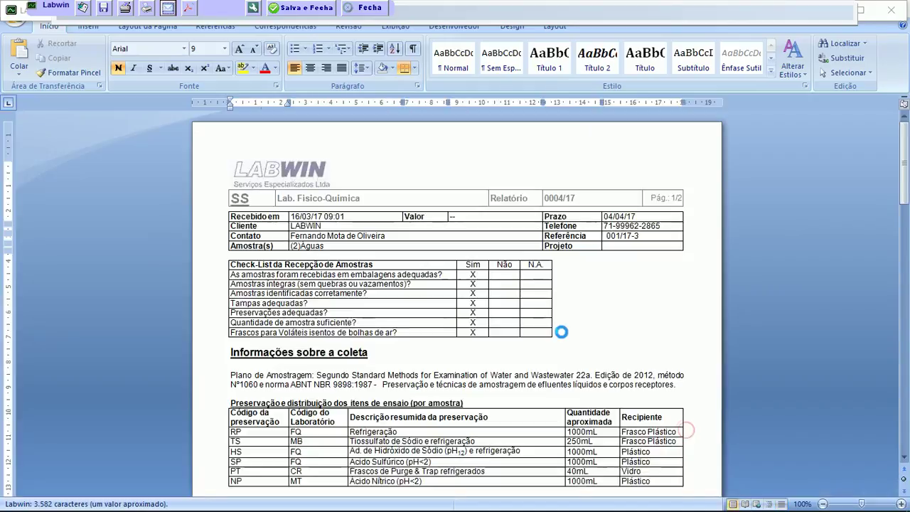
pyautogui.scroll(-9, 618, 307)
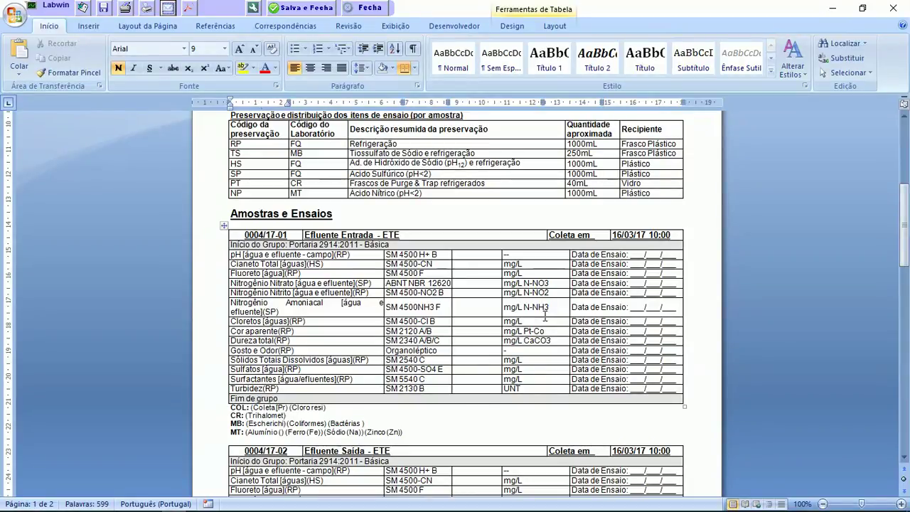
pyautogui.scroll(8, 545, 316)
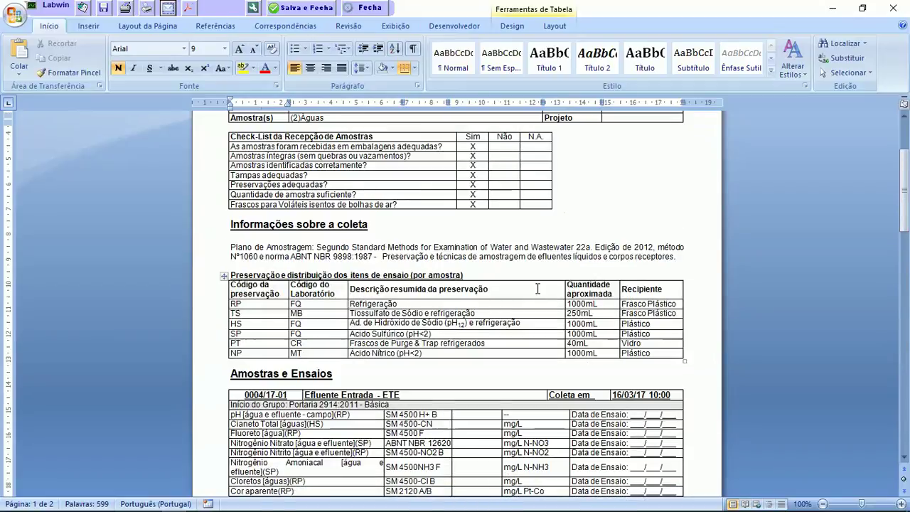
pyautogui.scroll(2, 498, 285)
pyautogui.click(371, 10)
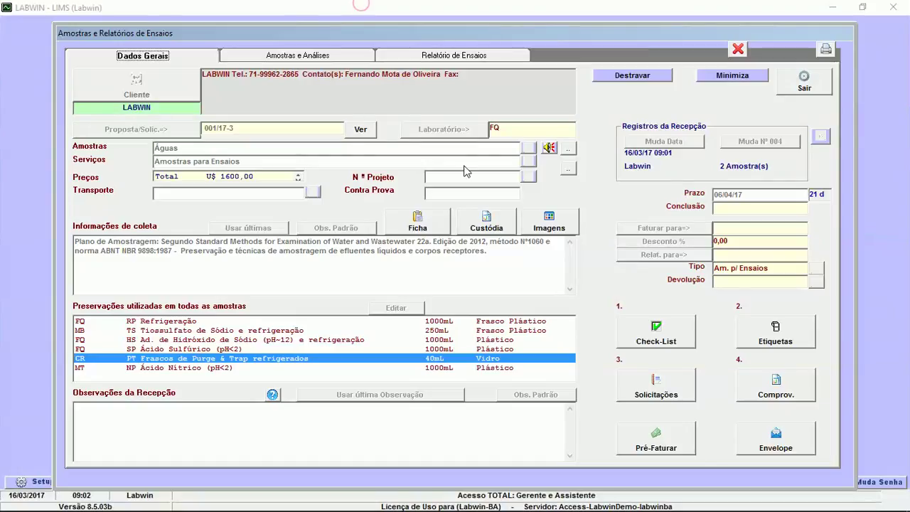
pyautogui.click(780, 392)
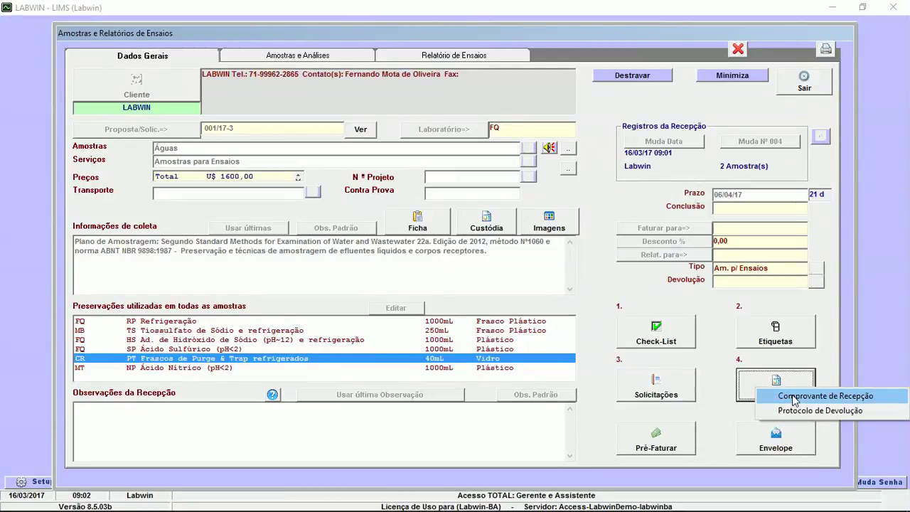
pyautogui.click(766, 366)
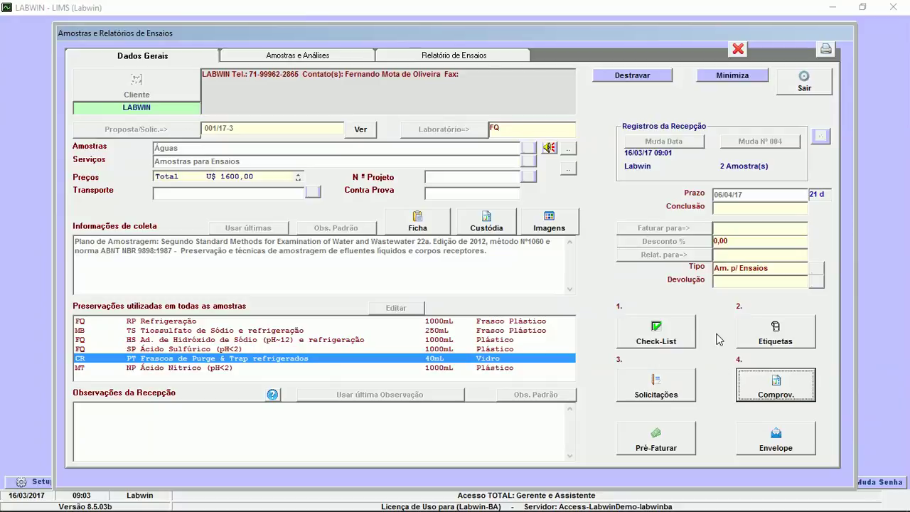
# Step: Open a basic-description pre-invoice for this reception only, check its print options, and cancel the invoice
pyautogui.click(643, 435)
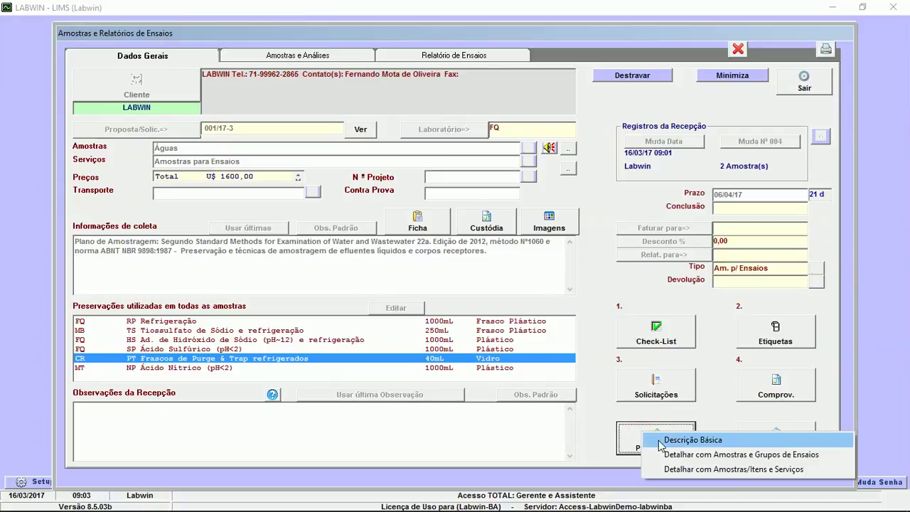
pyautogui.click(681, 440)
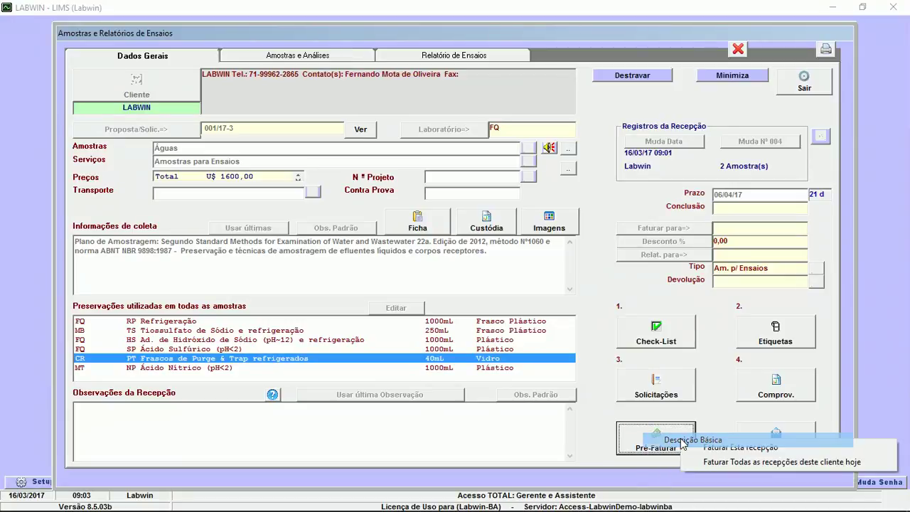
pyautogui.click(708, 448)
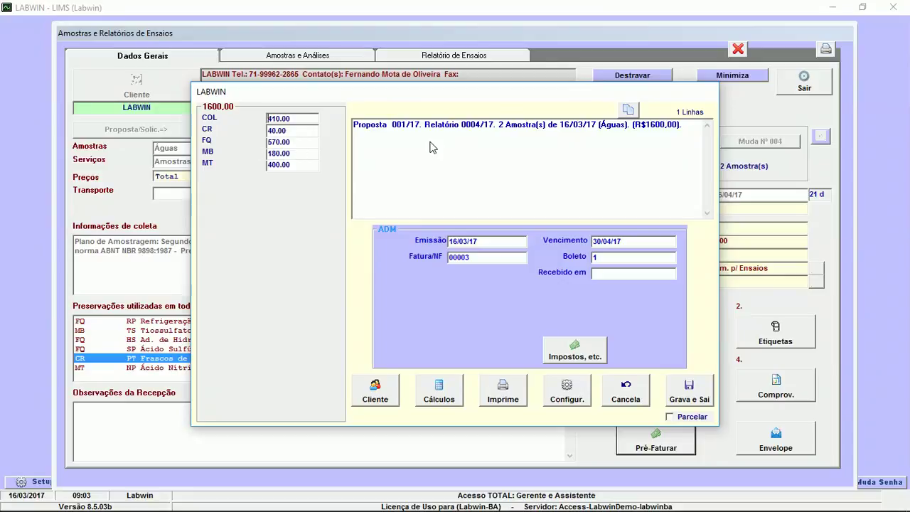
pyautogui.click(499, 392)
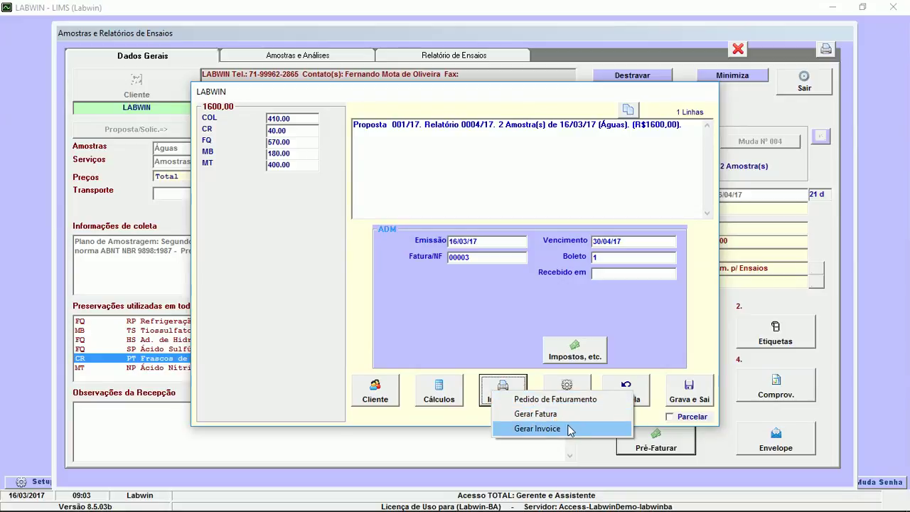
pyautogui.click(490, 338)
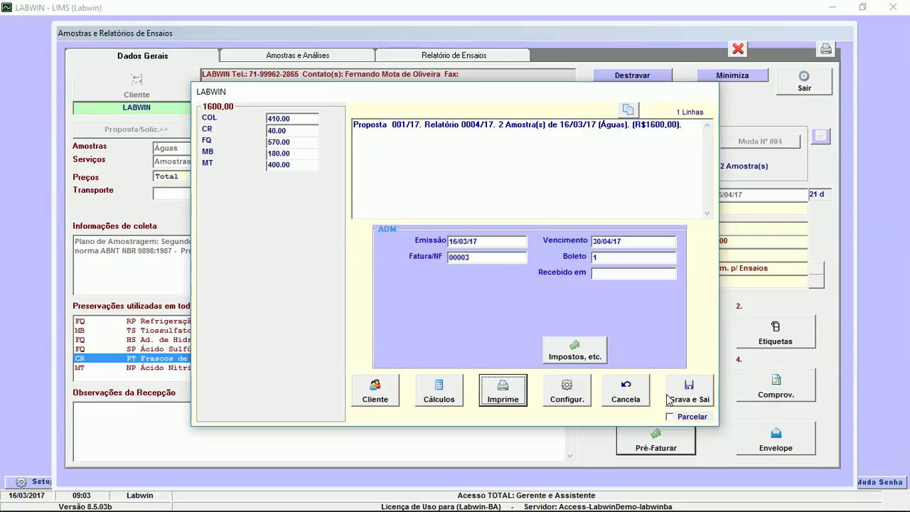
pyautogui.click(625, 398)
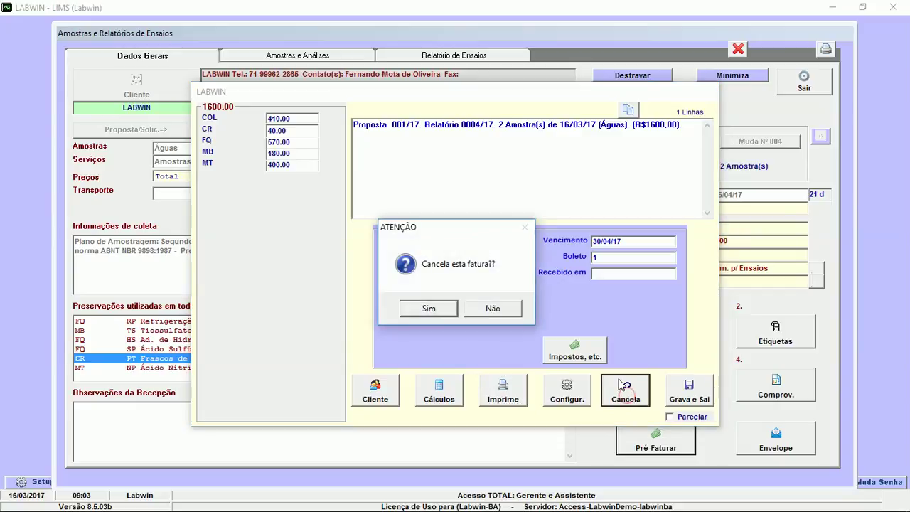
pyautogui.click(434, 311)
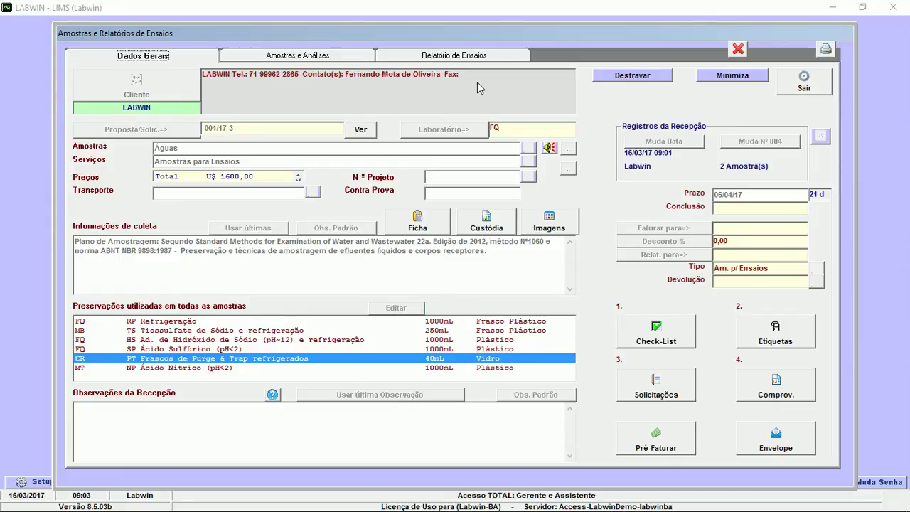
# Step: Leave the reception record, reopen Águas reception Nº 4 to view its samples and analyses, and return to the receptions list
pyautogui.click(804, 84)
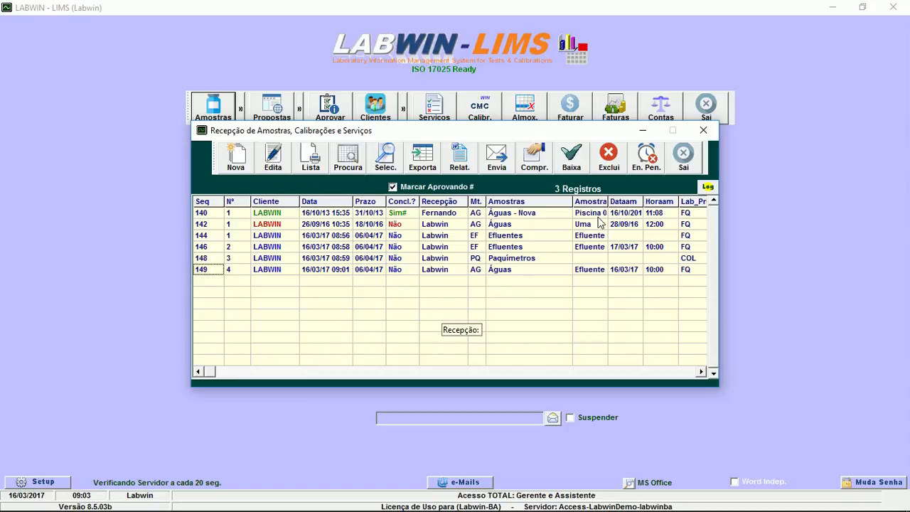
pyautogui.click(355, 258)
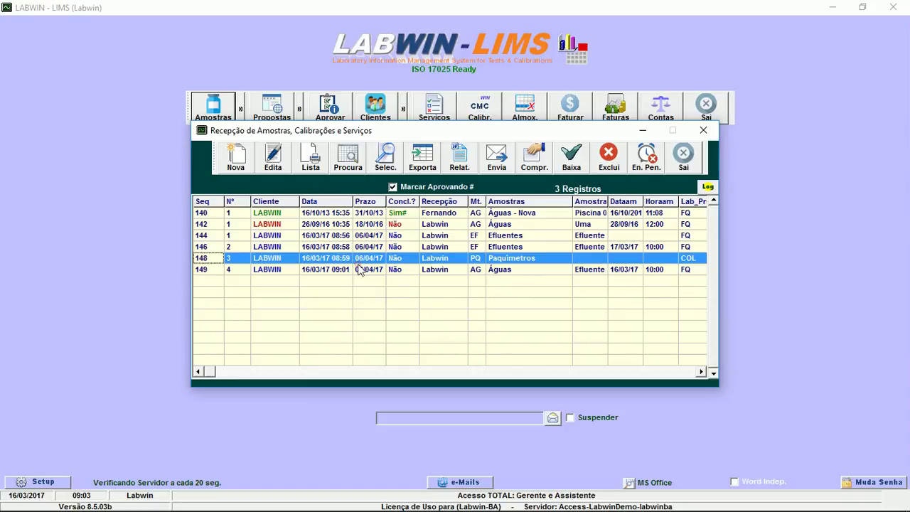
pyautogui.click(348, 266)
pyautogui.doubleClick(348, 269)
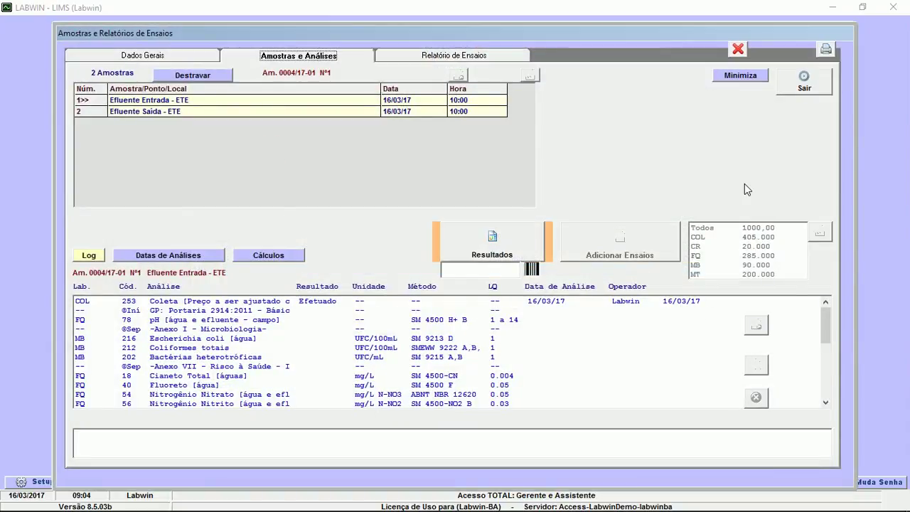
pyautogui.click(812, 92)
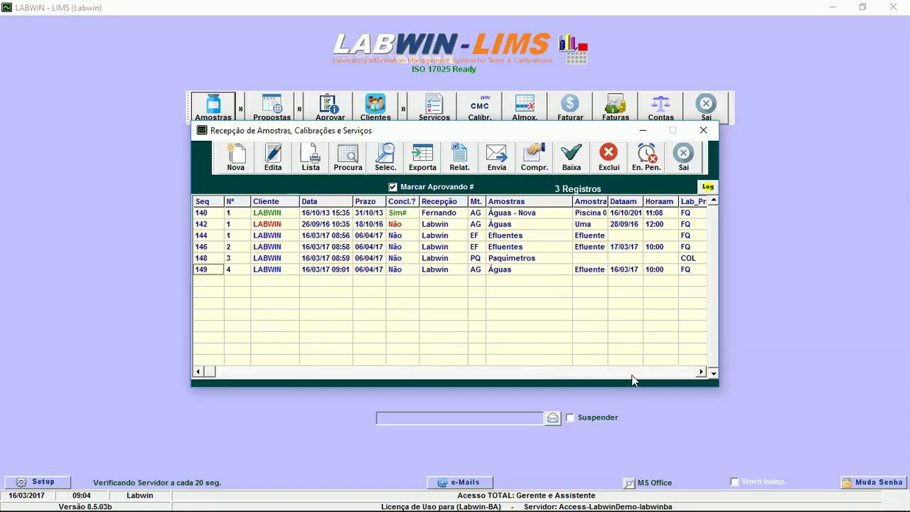
# Step: Start a listing of pending items by test and select all the pH tests, codes 78, 258, 79, 80, 81, 82, 83 and 84
pyautogui.click(646, 155)
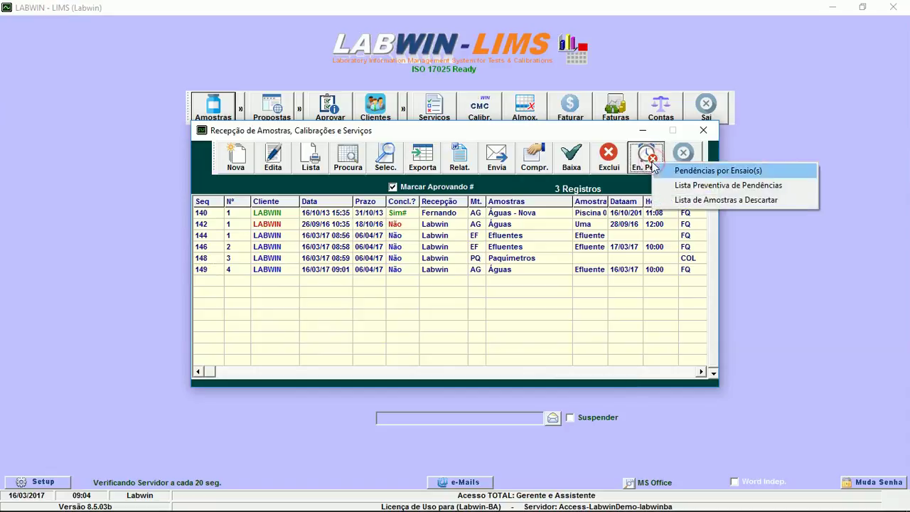
pyautogui.click(670, 171)
pyautogui.click(497, 318)
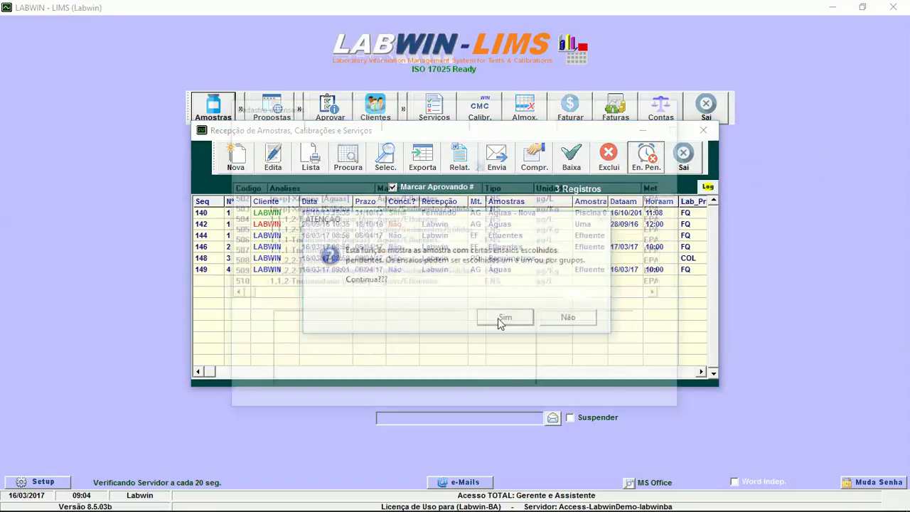
pyautogui.write('ph')
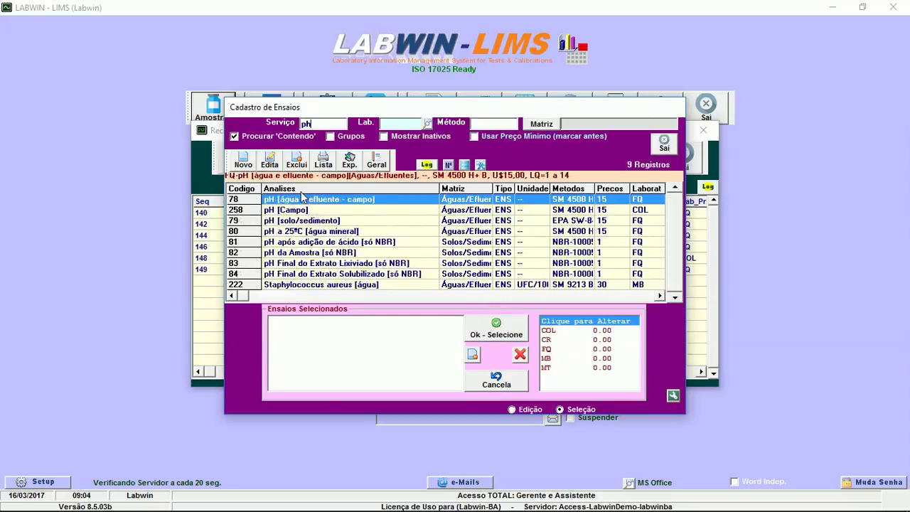
pyautogui.click(246, 200)
pyautogui.click(247, 210)
pyautogui.click(245, 221)
pyautogui.click(246, 231)
pyautogui.click(246, 242)
pyautogui.click(246, 252)
pyautogui.click(246, 263)
pyautogui.click(246, 273)
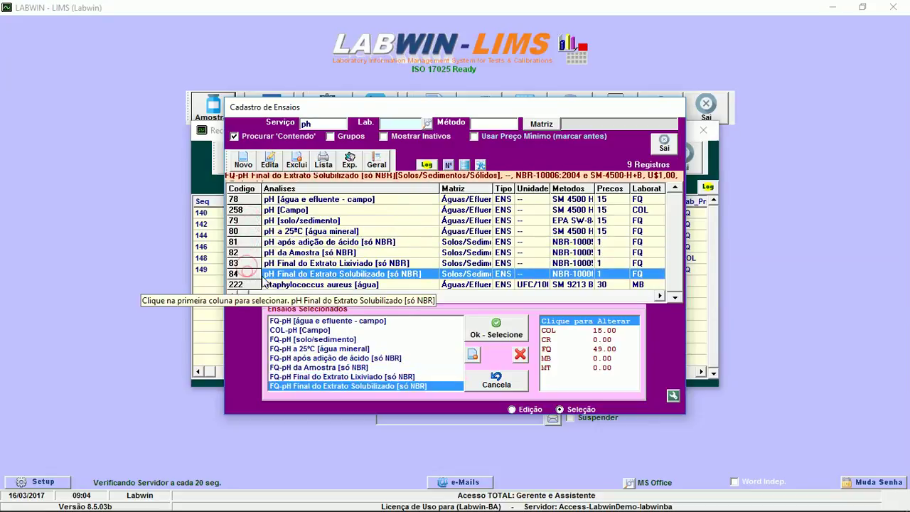
# Step: Add the Fluoreto [água] and Fluoreto [sólidos] tests to the selection and generate the pending-items listing
pyautogui.doubleClick(326, 125)
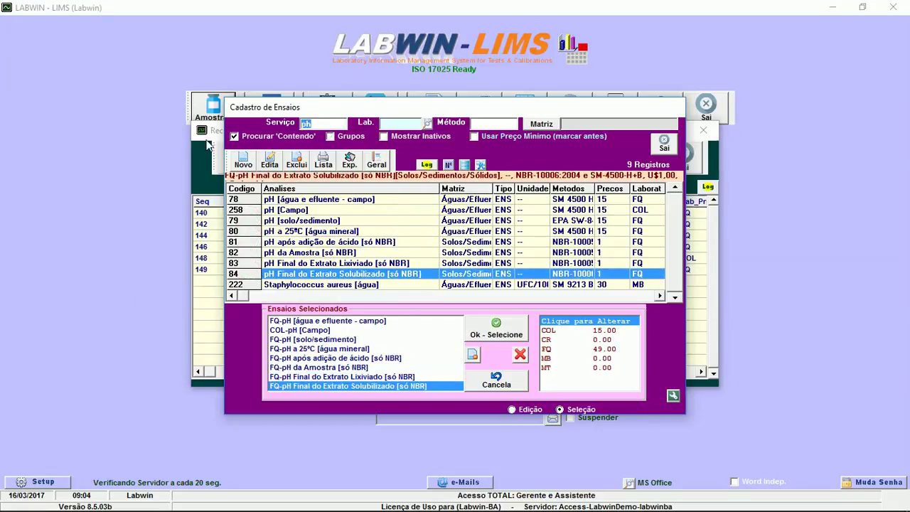
pyautogui.write('fluoret')
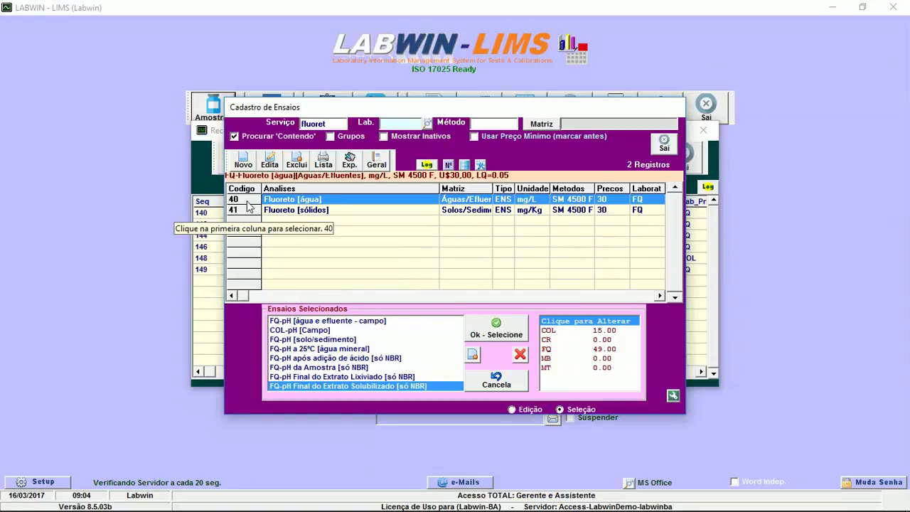
pyautogui.click(245, 200)
pyautogui.click(247, 210)
pyautogui.click(496, 331)
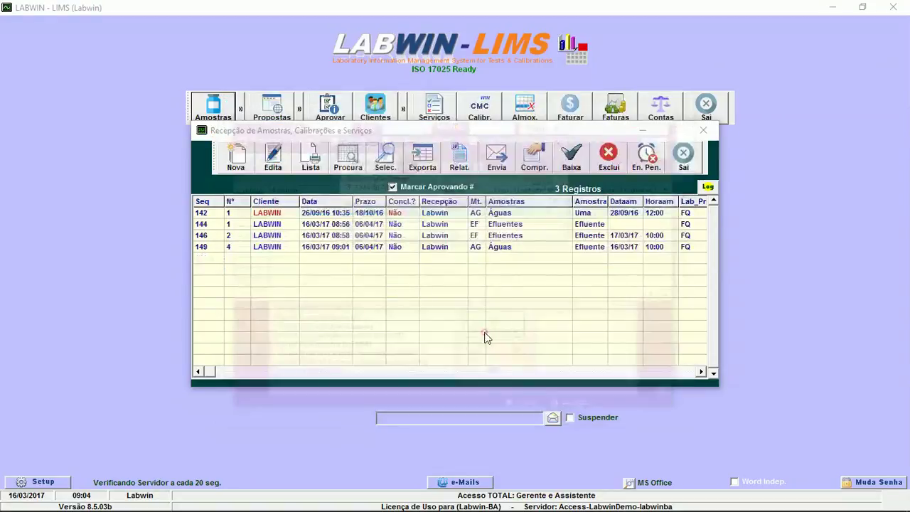
# Step: Review the pending samples and their analyses in the generated listing, and close the document without saving
pyautogui.click(550, 168)
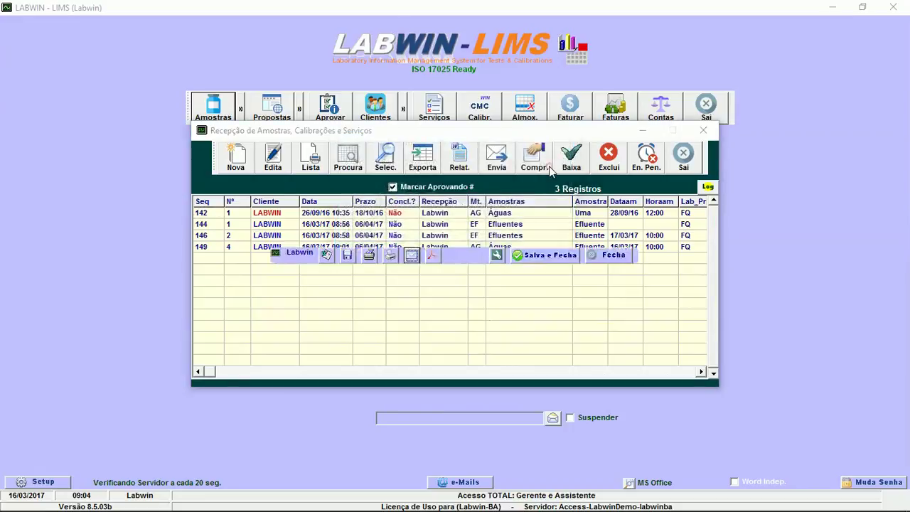
pyautogui.scroll(-15, 619, 307)
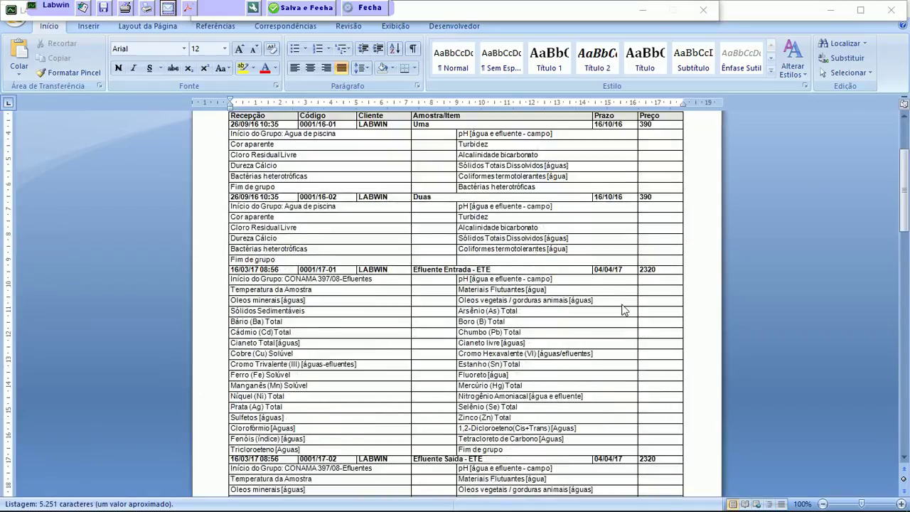
pyautogui.scroll(-10, 624, 302)
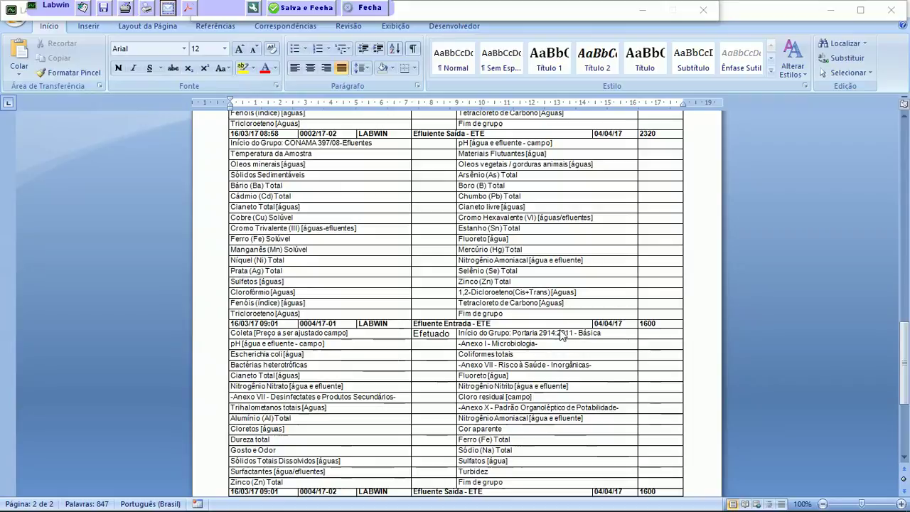
pyautogui.scroll(20, 561, 335)
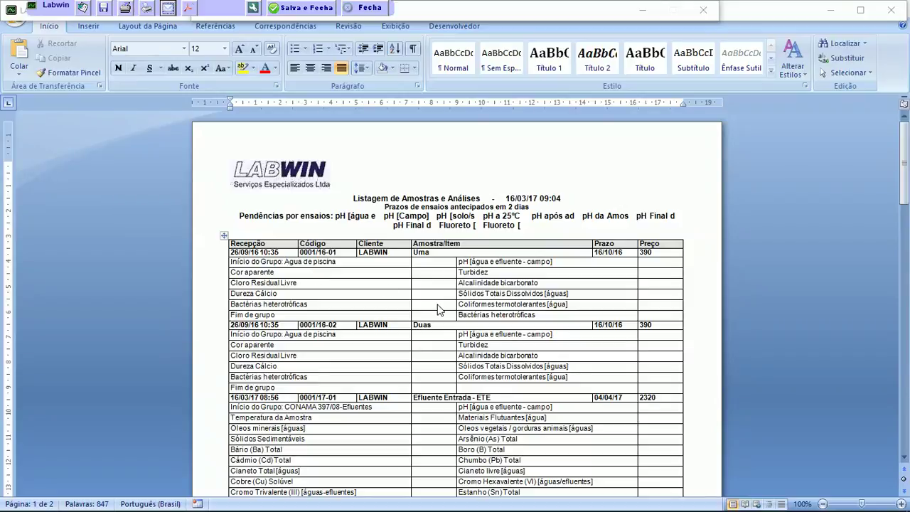
pyautogui.scroll(-7, 455, 298)
pyautogui.scroll(7, 484, 234)
pyautogui.click(370, 8)
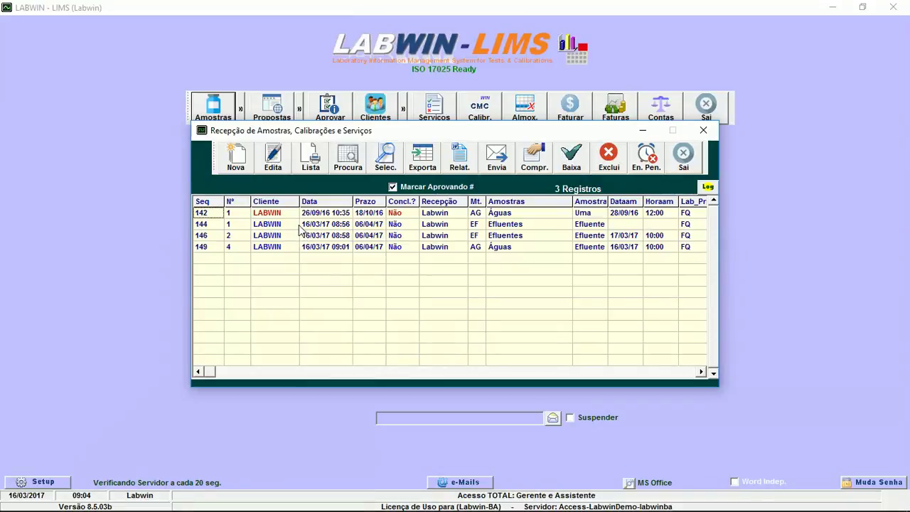
# Step: Open Águas reception Nº 4 and enter 7,5 as the pH result for the Efluente Entrada - ETE sample
pyautogui.click(330, 248)
pyautogui.click(286, 158)
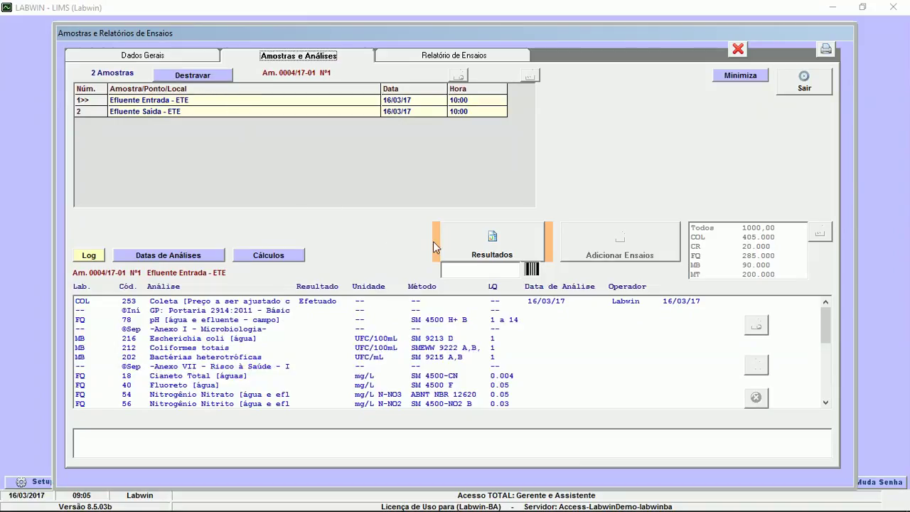
pyautogui.click(479, 249)
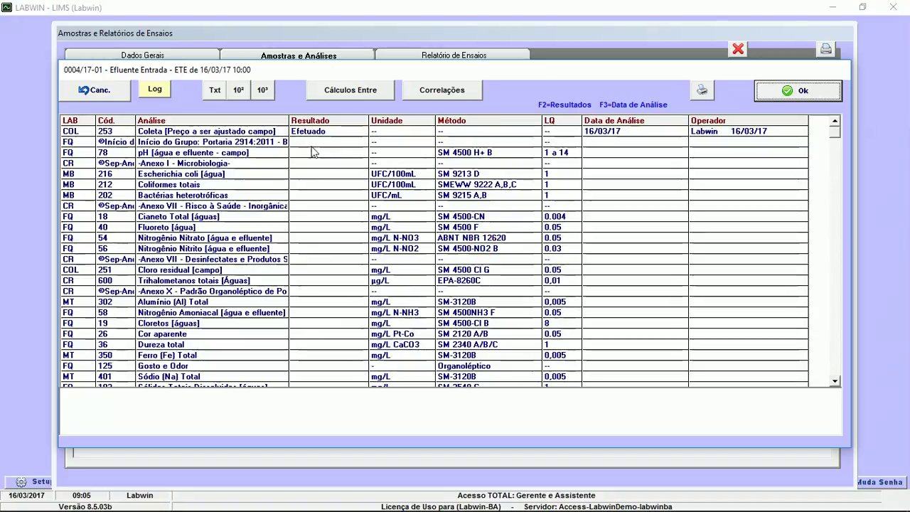
pyautogui.click(317, 157)
pyautogui.write('7,5')
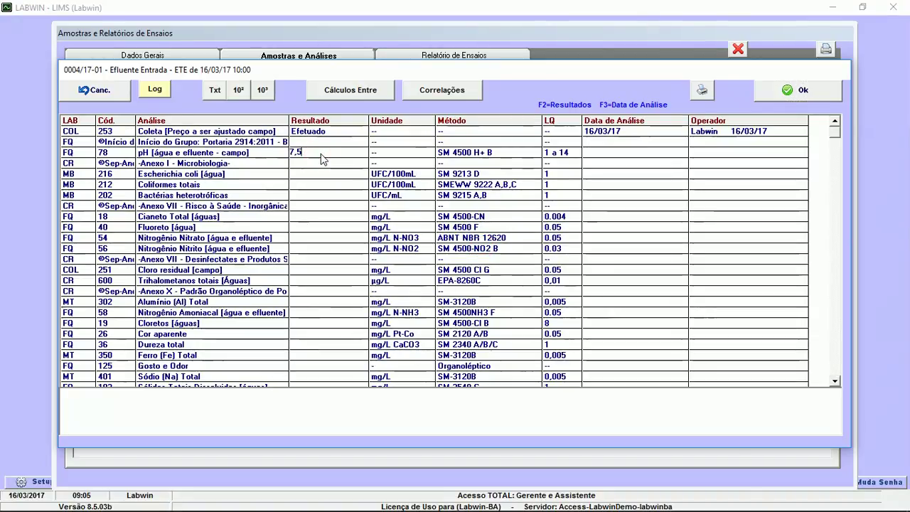
pyautogui.press('Return')
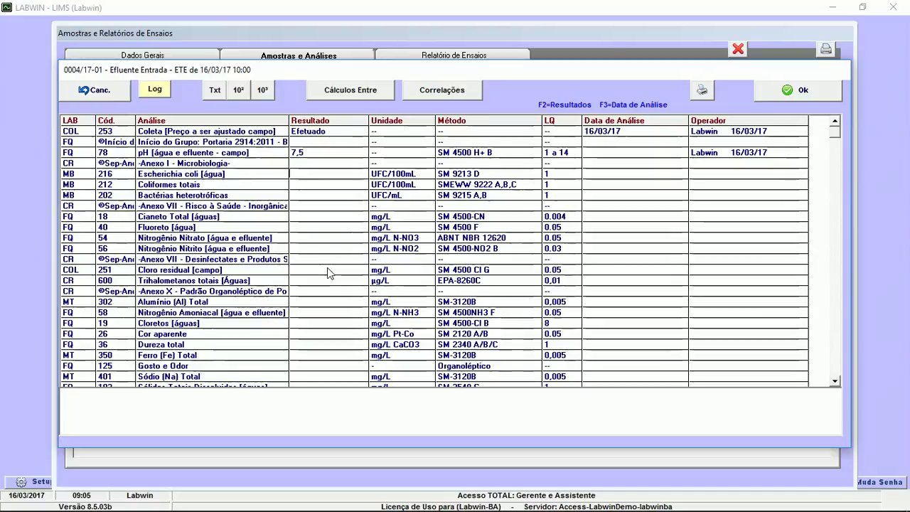
# Step: Enter <1,1 as the Escherichia coli [água] result and save the sample's results
pyautogui.click(308, 169)
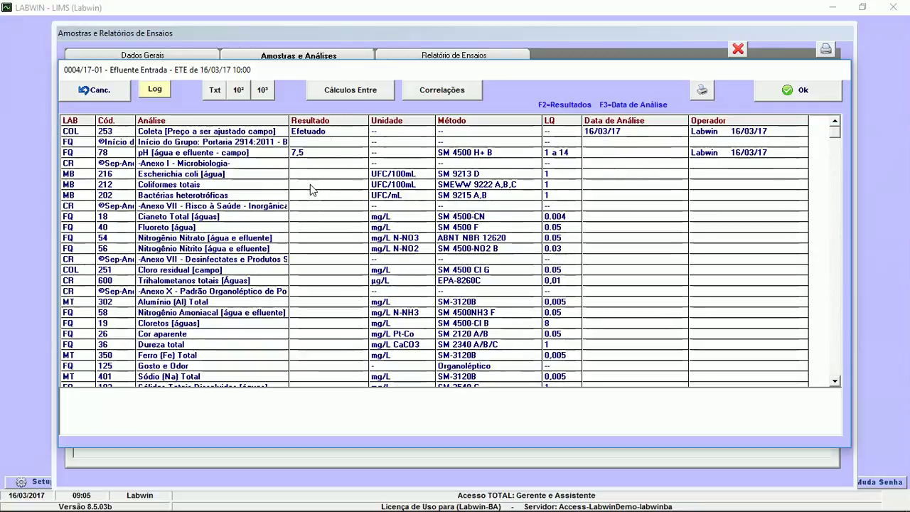
pyautogui.write('<1,1')
pyautogui.press('Return')
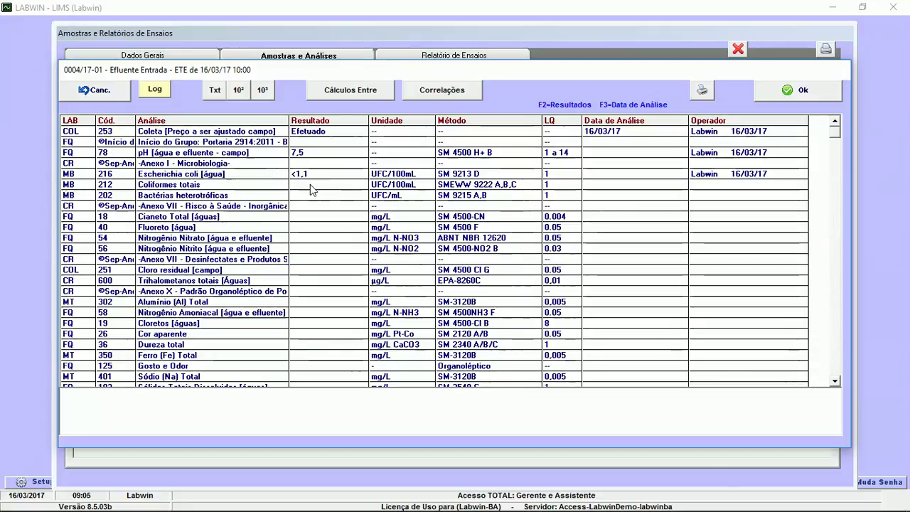
pyautogui.click(806, 99)
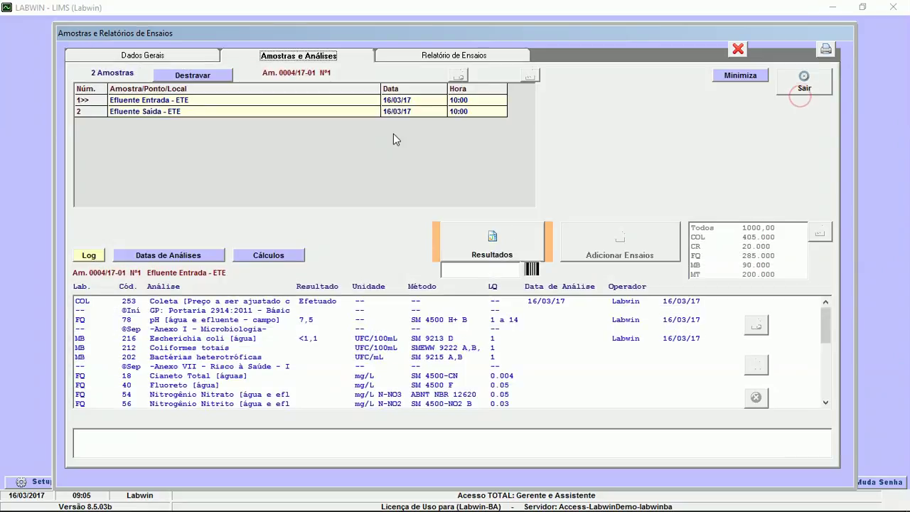
# Step: Open the reception's test report settings and check the available report languages, leaving Português selected
pyautogui.click(406, 54)
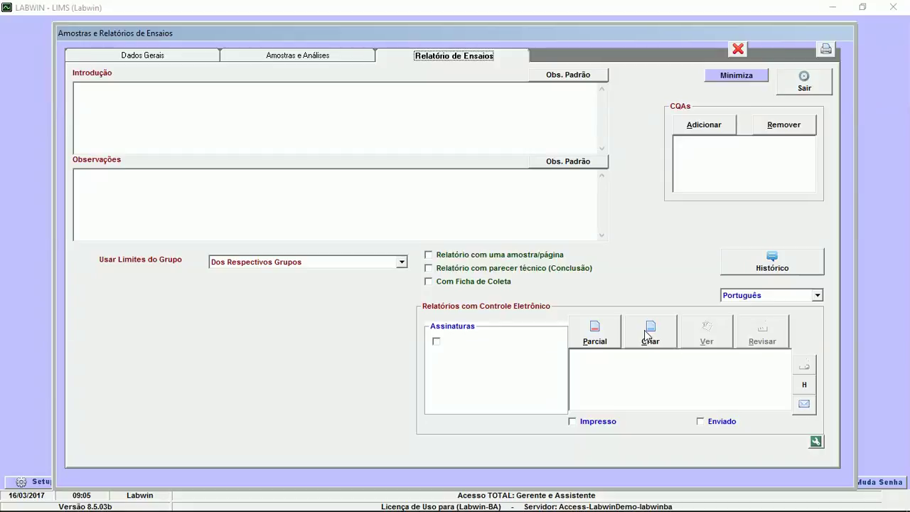
pyautogui.click(818, 297)
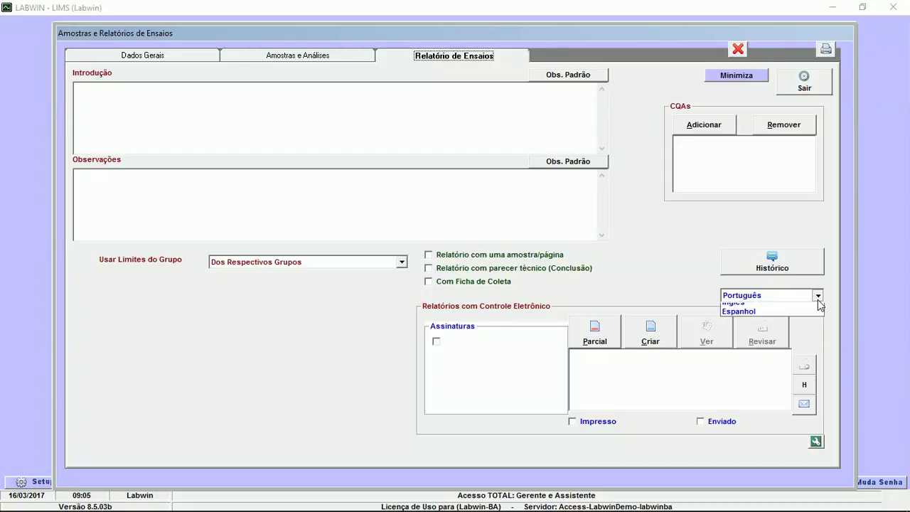
pyautogui.click(818, 297)
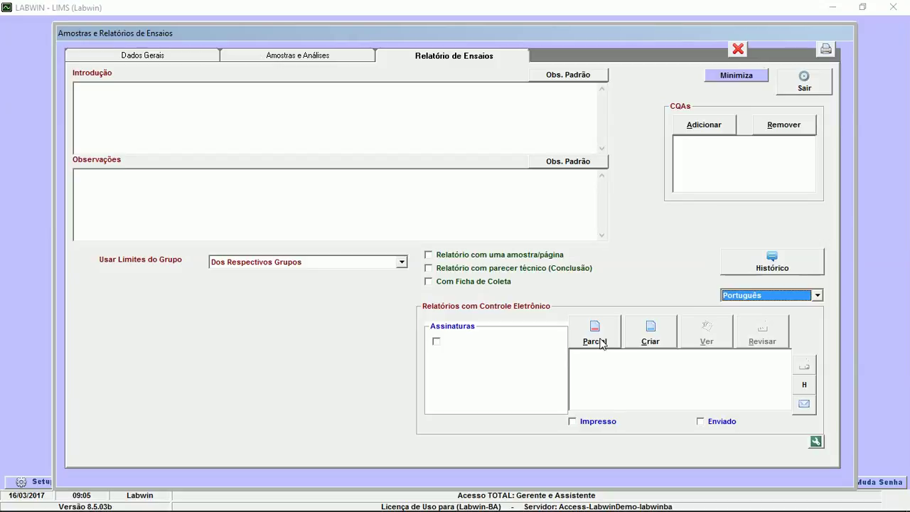
# Step: Create the reception's test report with results table Modelo_6, limits Dos Respectivos Grupos, and Labwin as first signature
pyautogui.click(644, 340)
pyautogui.click(504, 311)
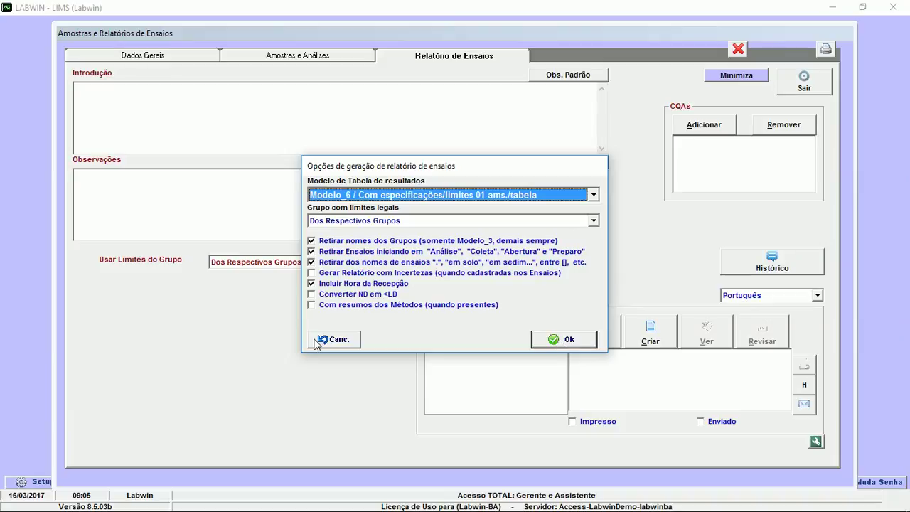
pyautogui.click(563, 343)
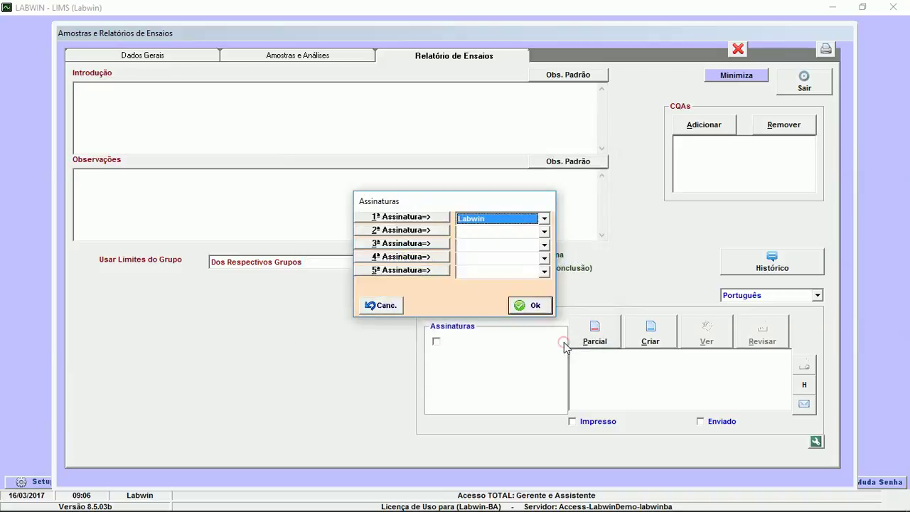
pyautogui.click(540, 307)
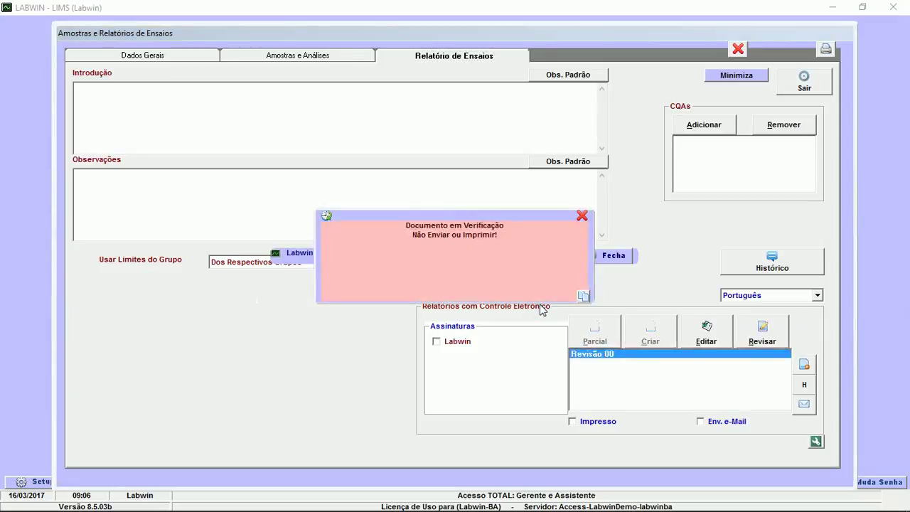
# Step: Review the sample results, acceptable limits and methods in the generated test report, and close the document
pyautogui.scroll(-5, 540, 306)
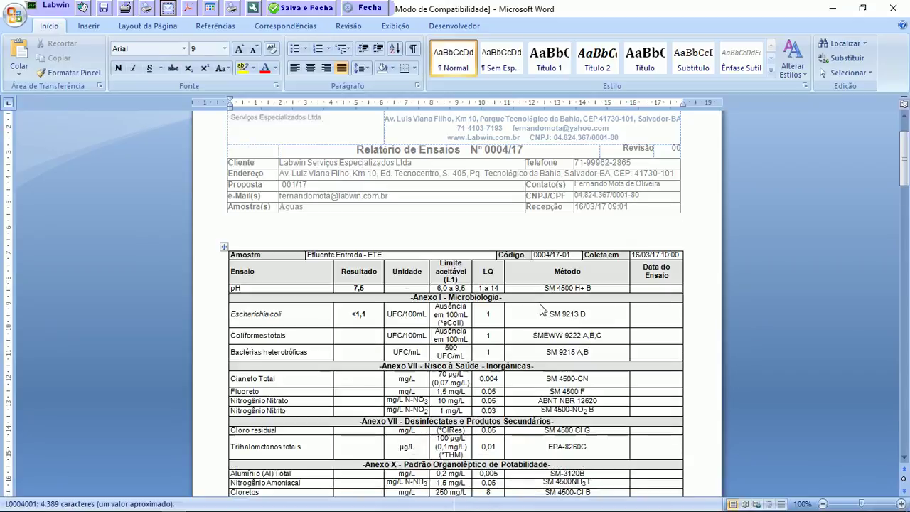
pyautogui.scroll(3, 540, 305)
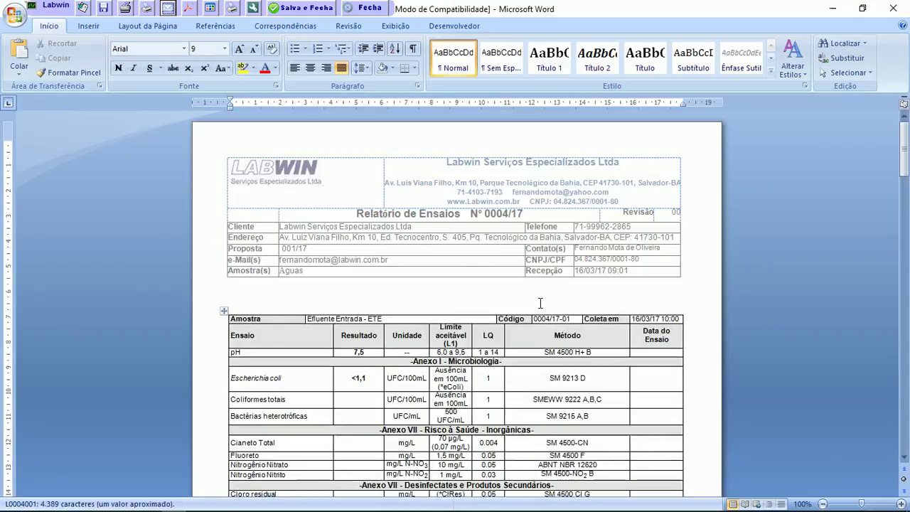
pyautogui.scroll(-5, 418, 320)
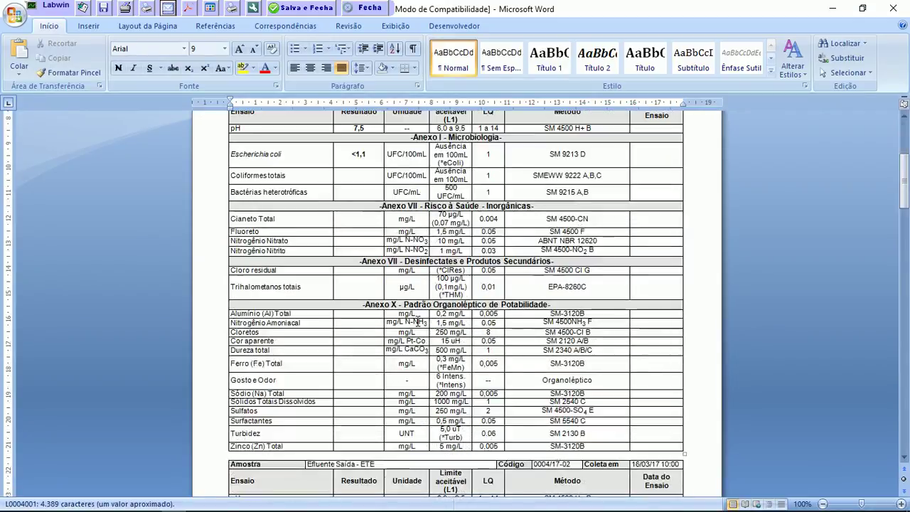
pyautogui.scroll(2, 436, 313)
pyautogui.scroll(3, 435, 313)
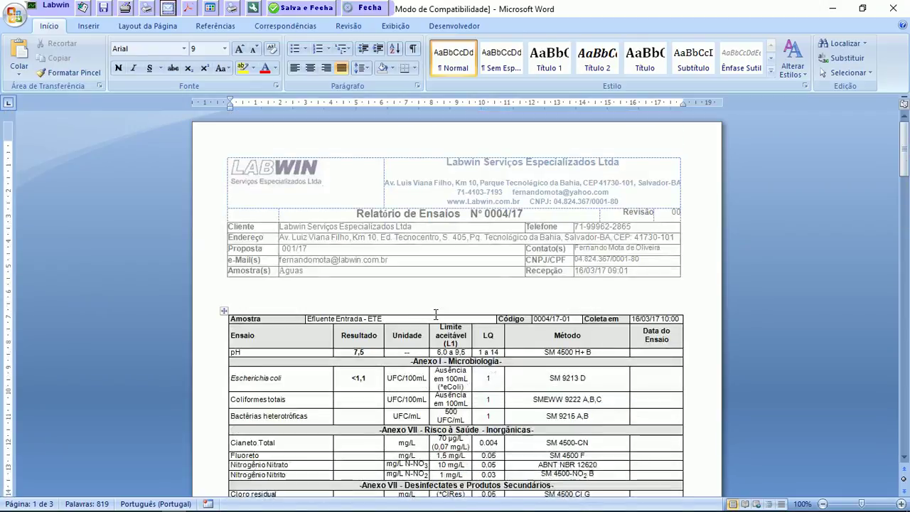
pyautogui.click(367, 8)
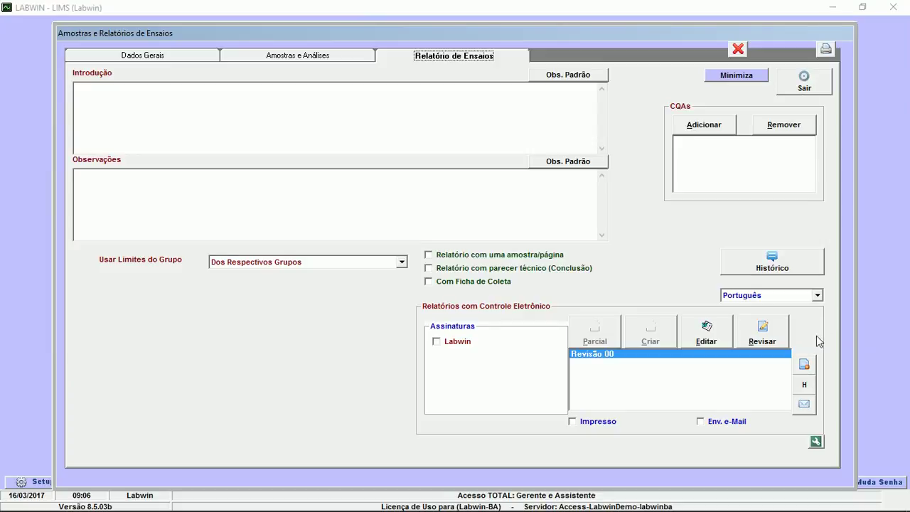
# Step: Delete report Revisão 00 with the justification "Teste de Sistema" and close the reception
pyautogui.click(804, 364)
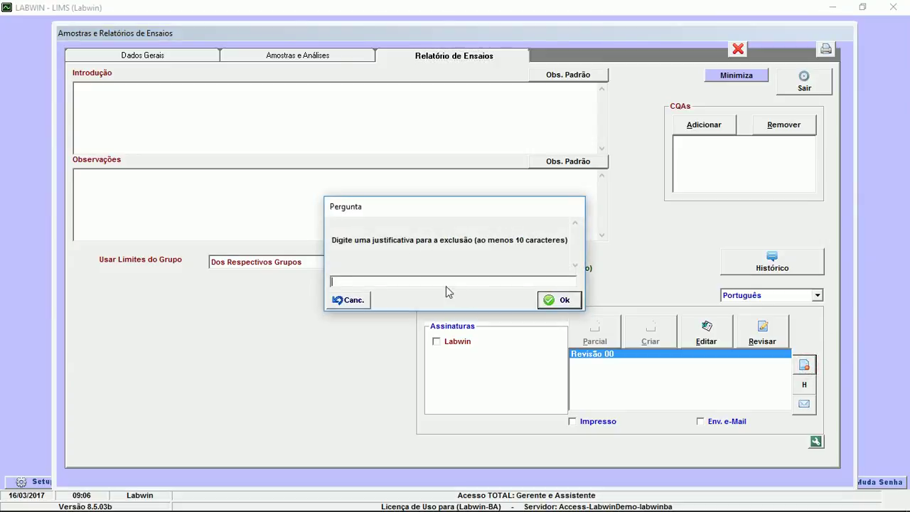
pyautogui.write('teste')
pyautogui.press('BackSpace')
pyautogui.press('BackSpace')
pyautogui.press('BackSpace')
pyautogui.press('BackSpace')
pyautogui.press('BackSpace')
pyautogui.write('Teste de Sistema')
pyautogui.press('Return')
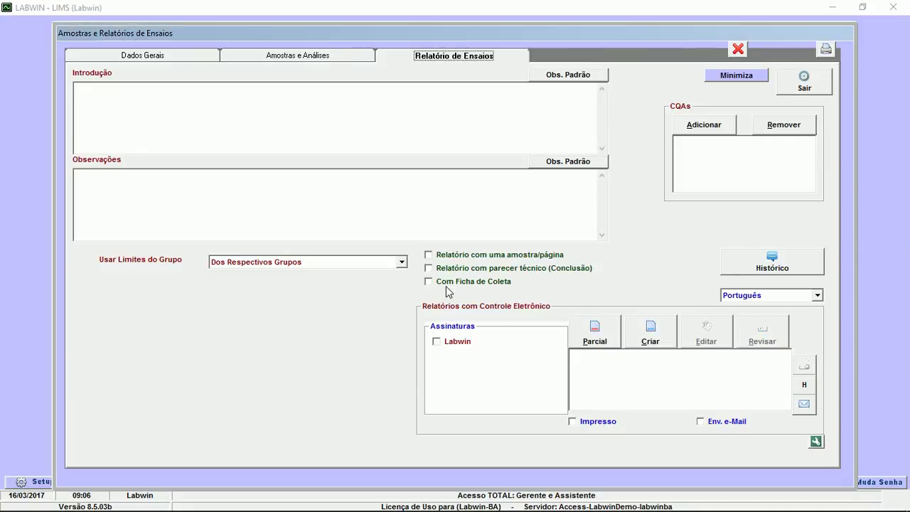
pyautogui.click(791, 94)
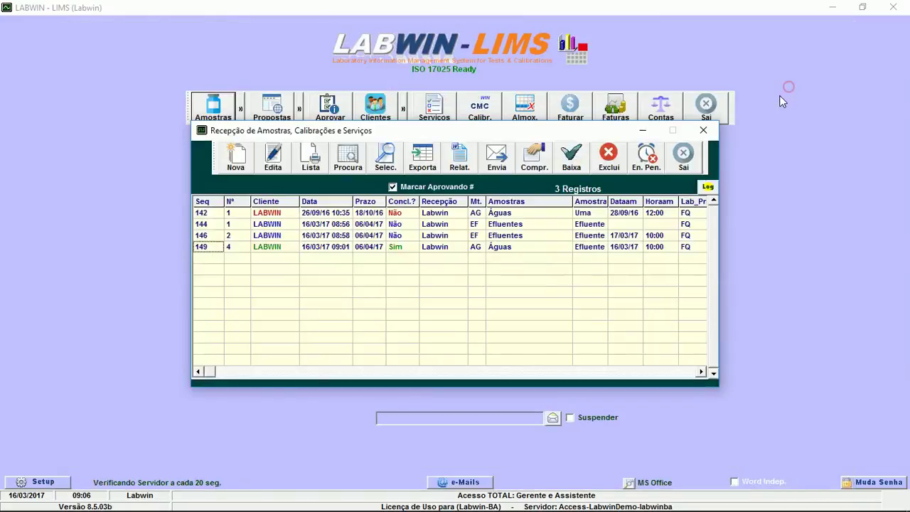
# Step: Set the status of Águas reception Nº 4 to Concluído = Não
pyautogui.click(409, 253)
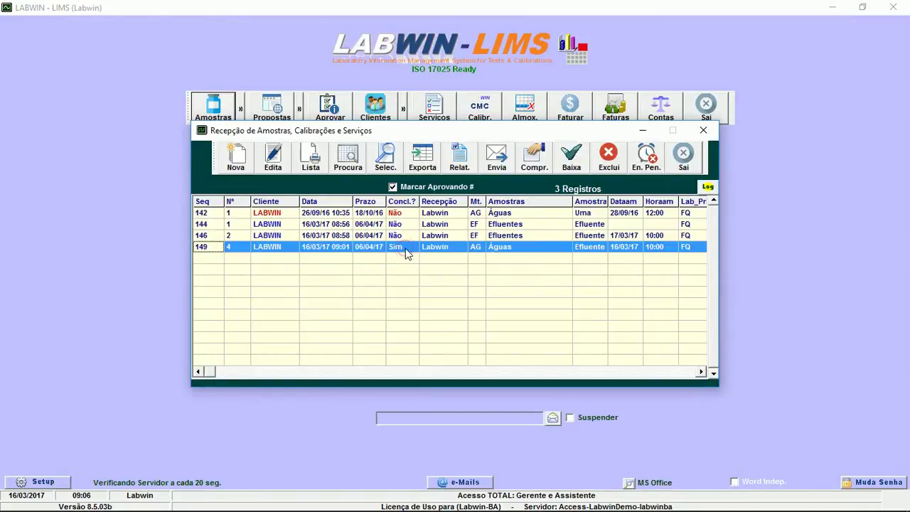
pyautogui.click(571, 155)
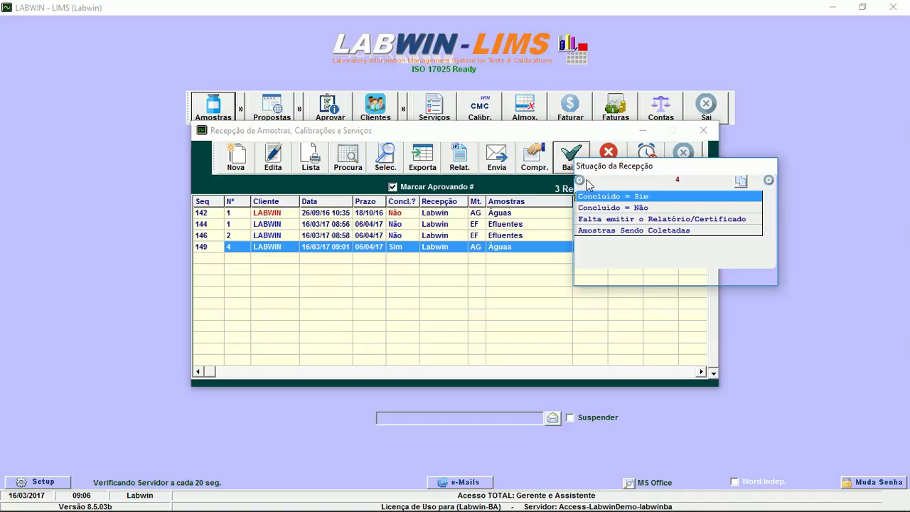
pyautogui.click(610, 208)
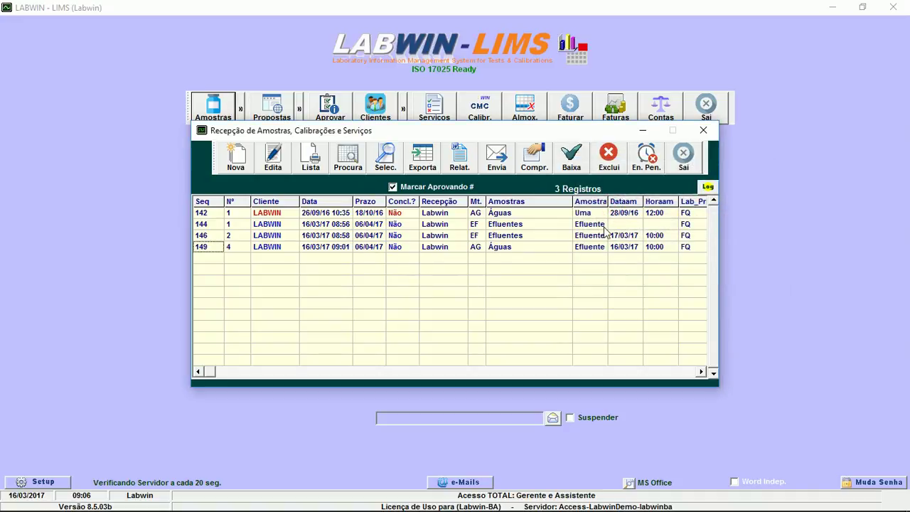
# Step: Set the status of Efluentes reception Nº 1 to Concluído = Sim and check the full reception list
pyautogui.click(440, 224)
pyautogui.click(569, 164)
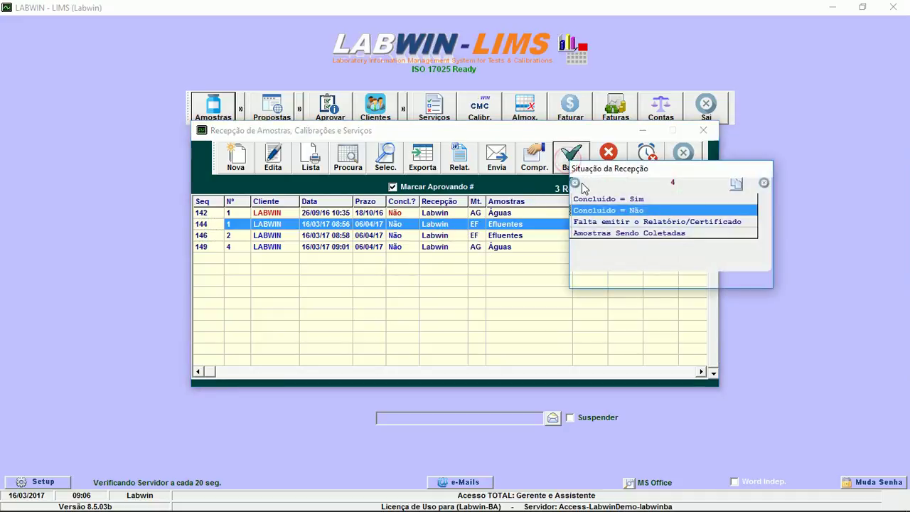
pyautogui.click(616, 199)
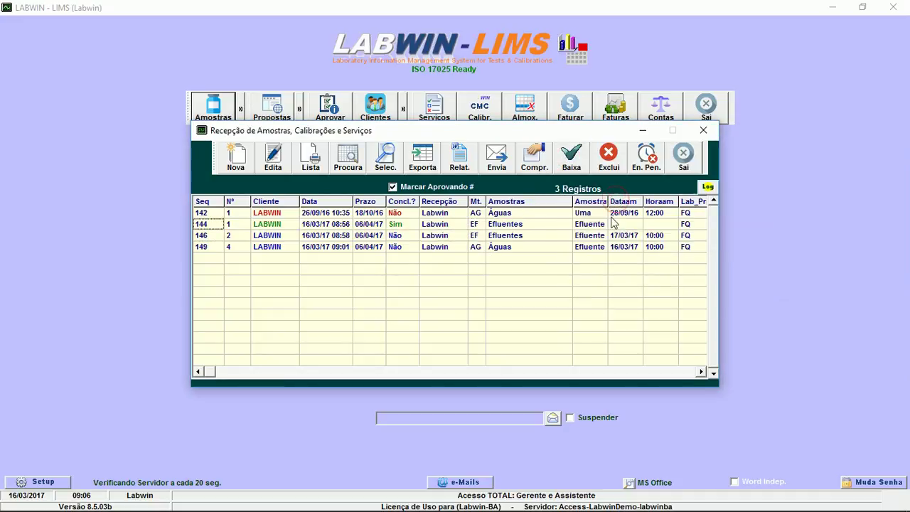
pyautogui.click(673, 165)
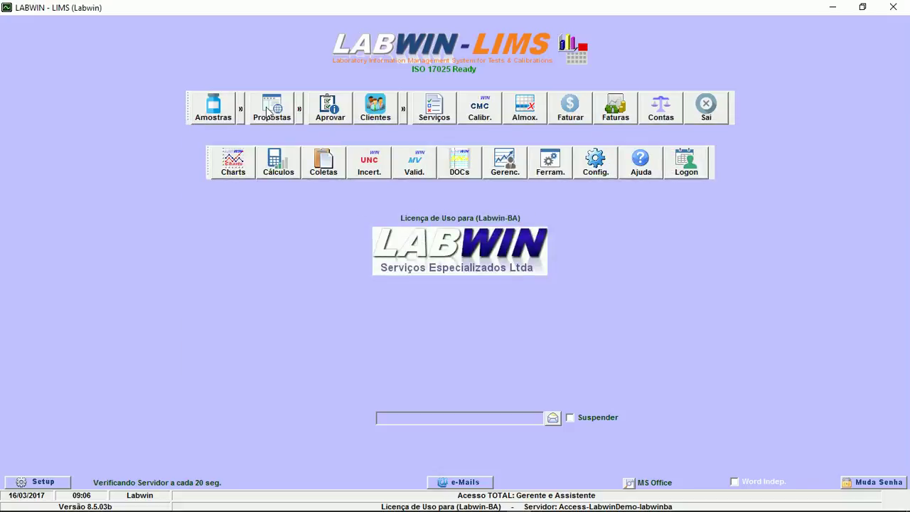
pyautogui.click(222, 114)
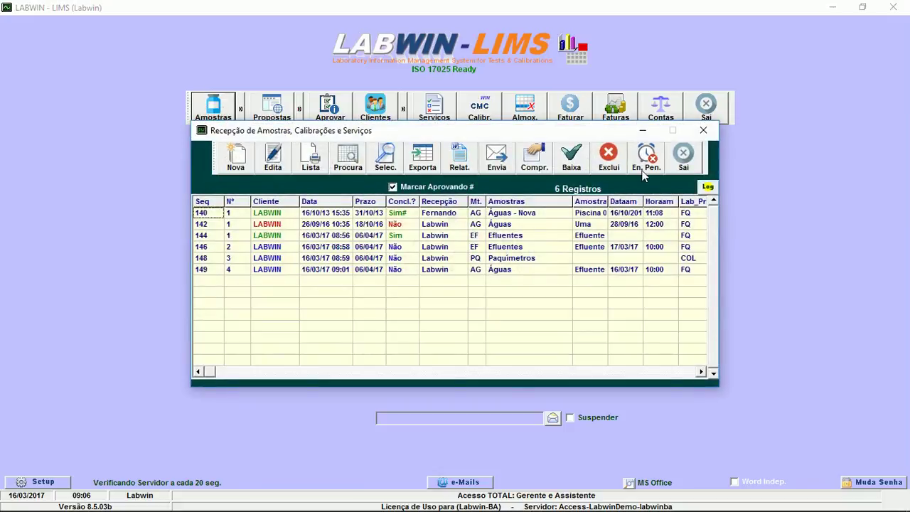
pyautogui.click(679, 160)
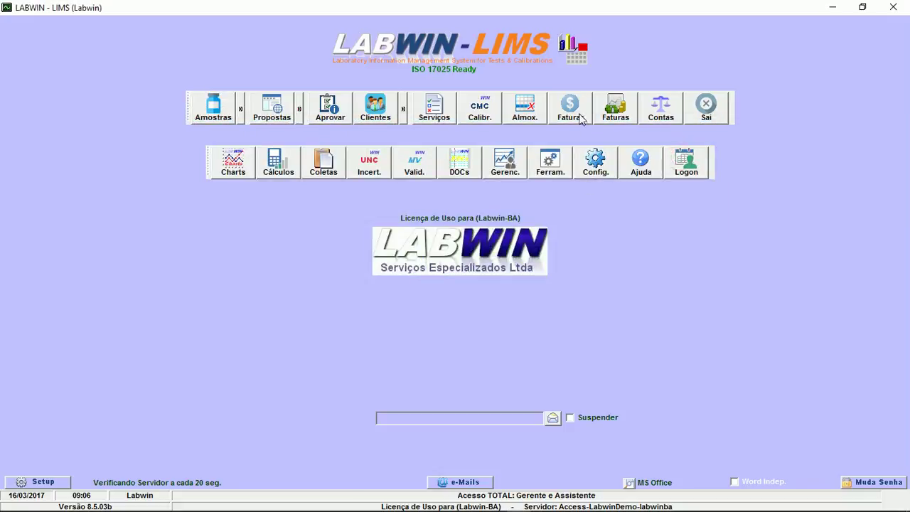
# Step: Start a billing request covering the two pending LABWIN reports, Águas - Nova and Efluentes, and acknowledge the proposal's observations
pyautogui.click(579, 118)
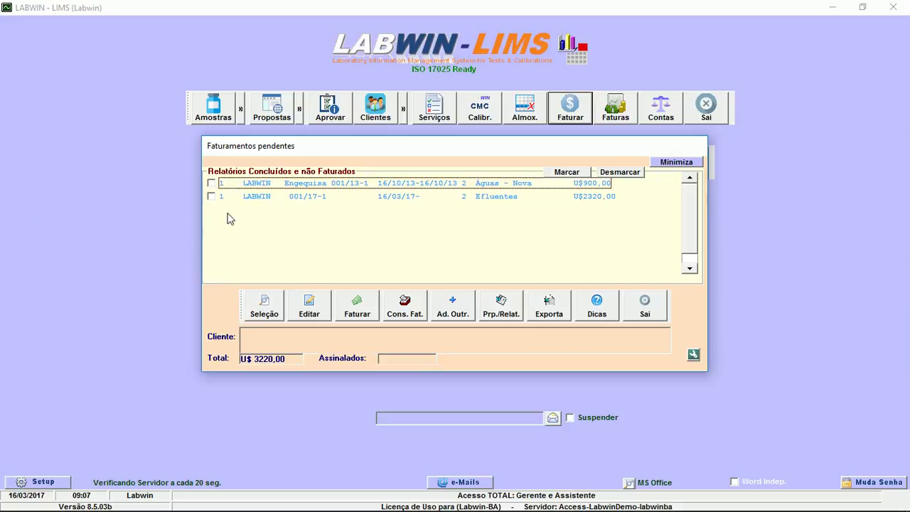
pyautogui.click(211, 184)
pyautogui.click(211, 196)
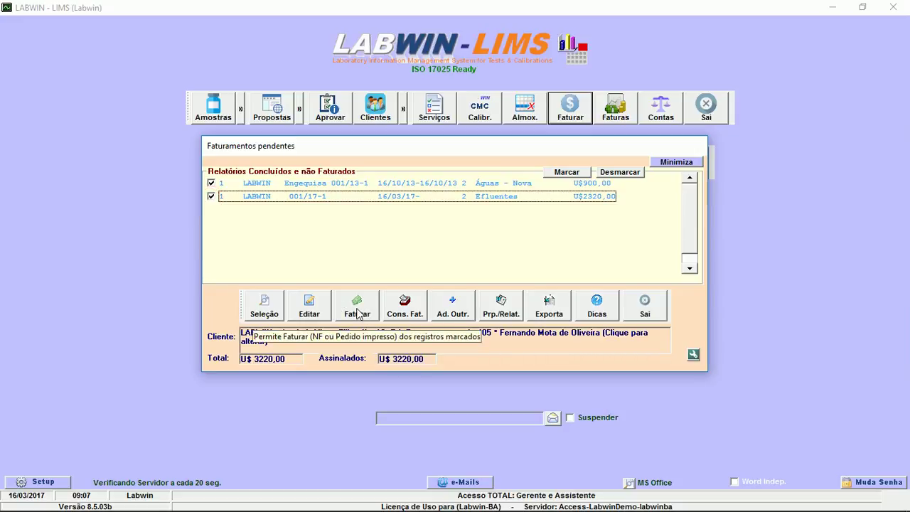
pyautogui.click(357, 313)
pyautogui.click(373, 316)
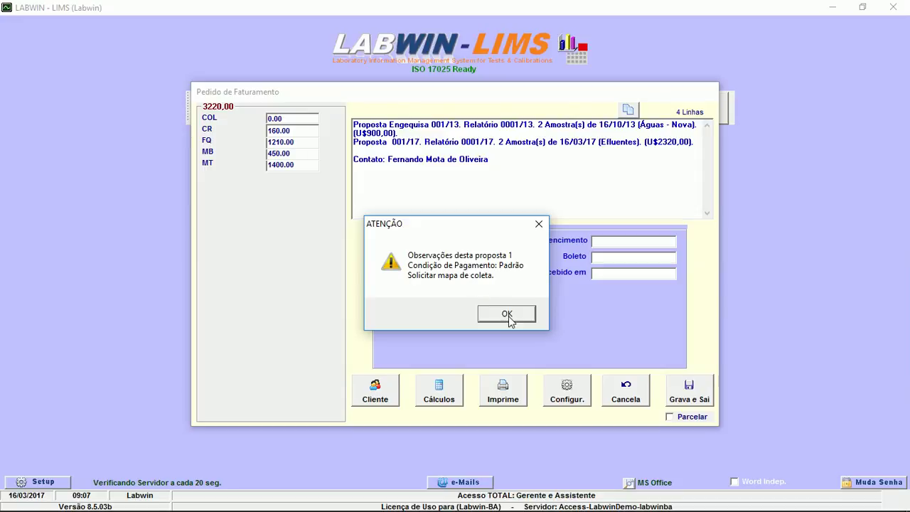
pyautogui.click(506, 314)
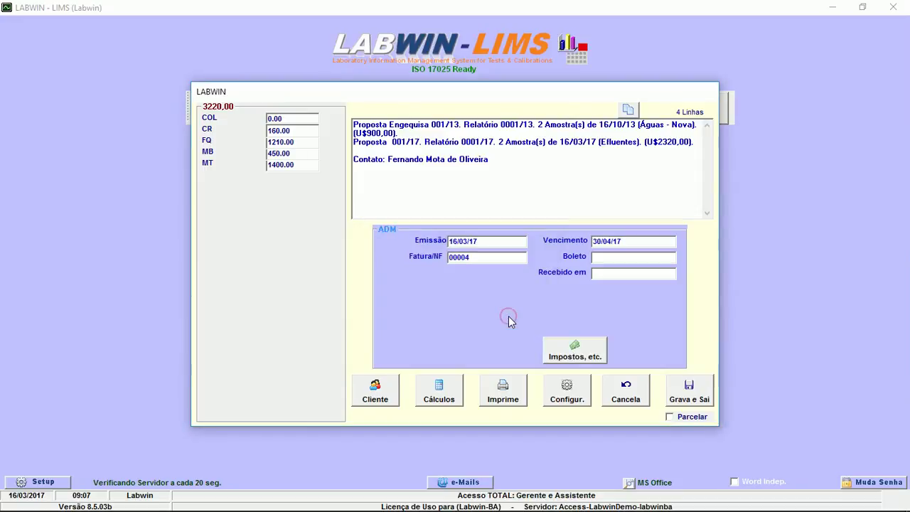
# Step: Check the billing request's print options, cancel the request, and close the pending billings
pyautogui.click(485, 395)
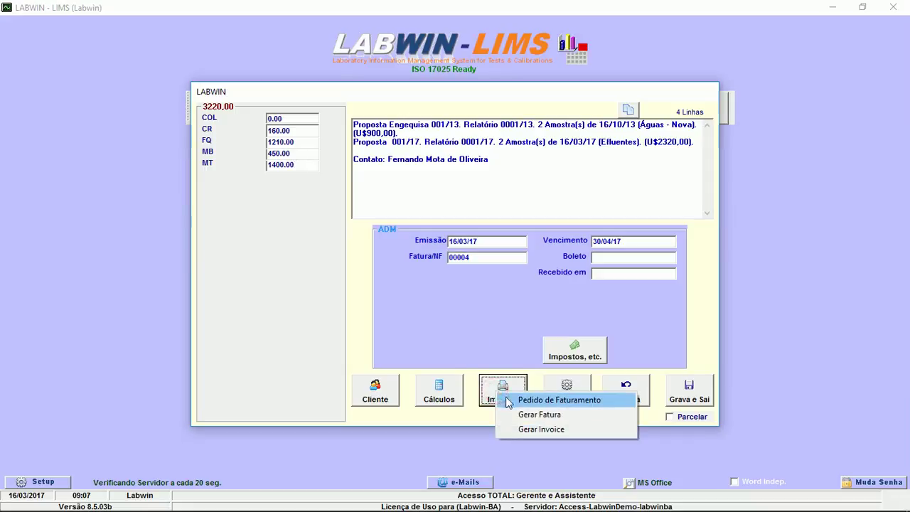
pyautogui.click(496, 342)
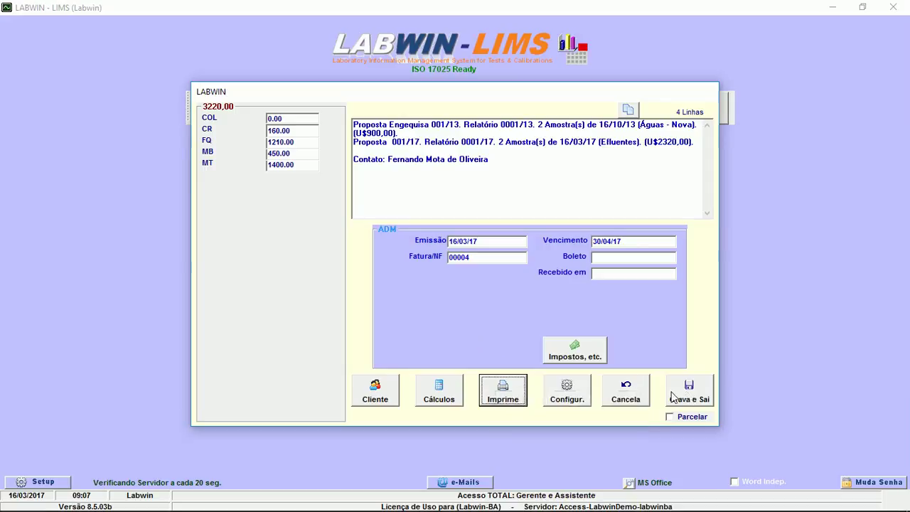
pyautogui.click(625, 393)
pyautogui.click(435, 311)
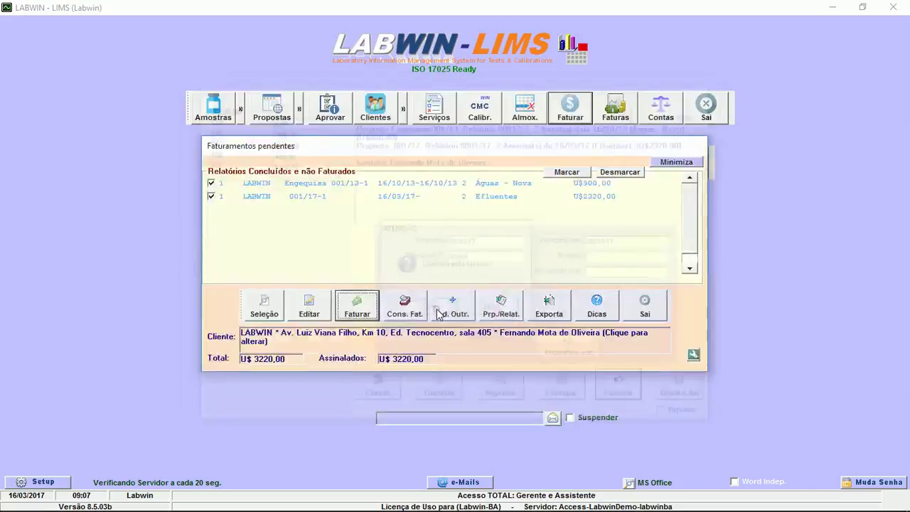
pyautogui.click(636, 310)
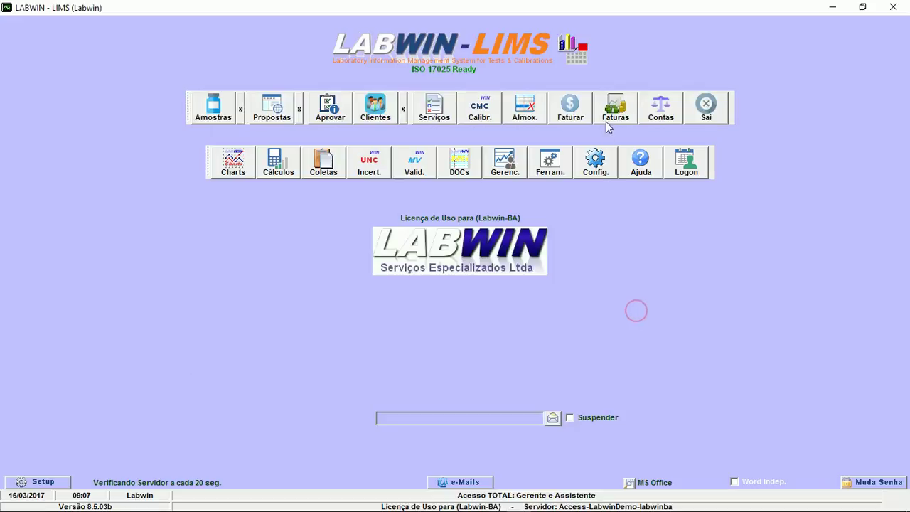
# Step: Open invoice tracking, check the available record selection filters, and close it
pyautogui.click(610, 121)
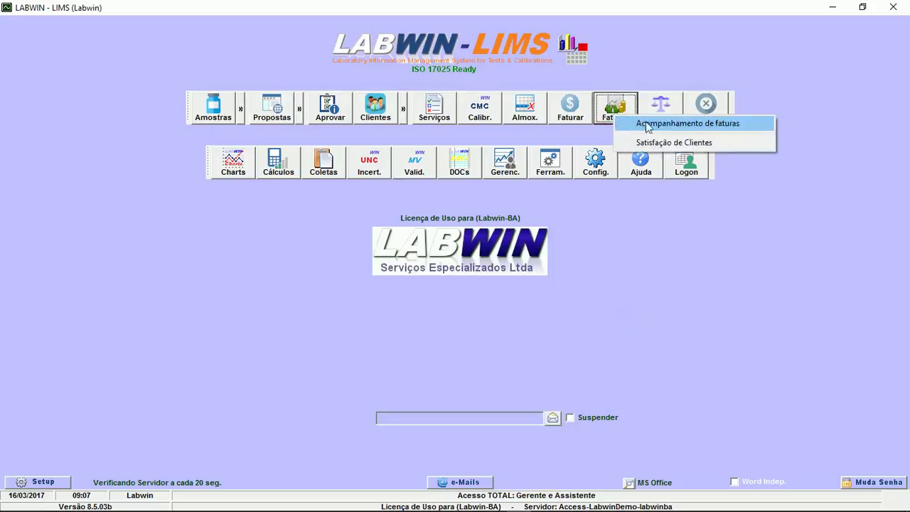
pyautogui.click(648, 125)
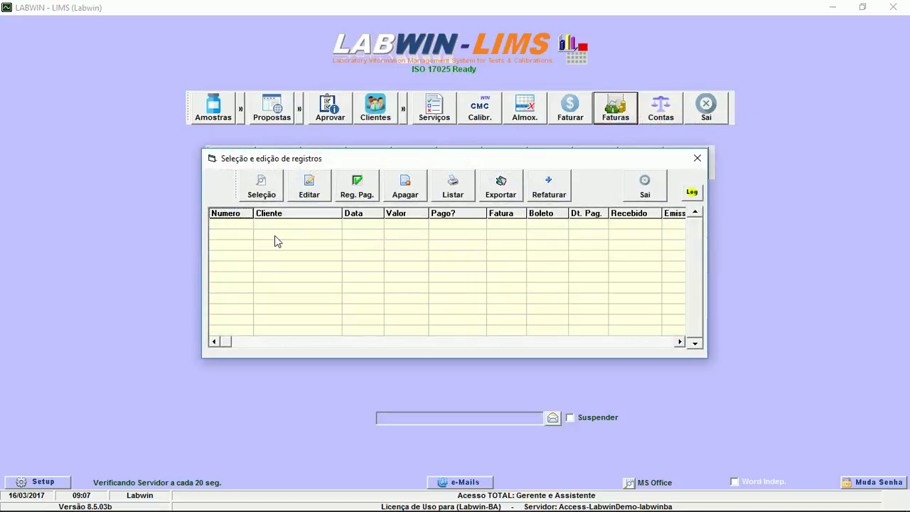
pyautogui.click(270, 186)
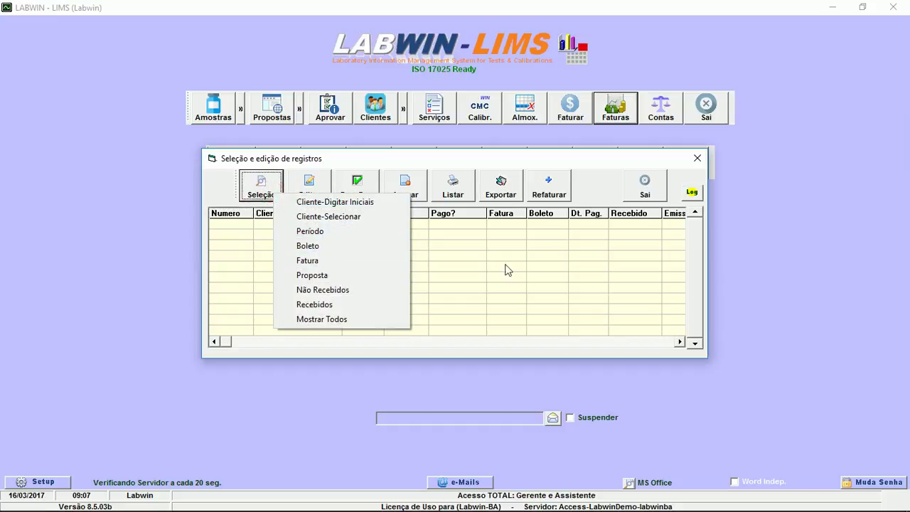
pyautogui.click(610, 208)
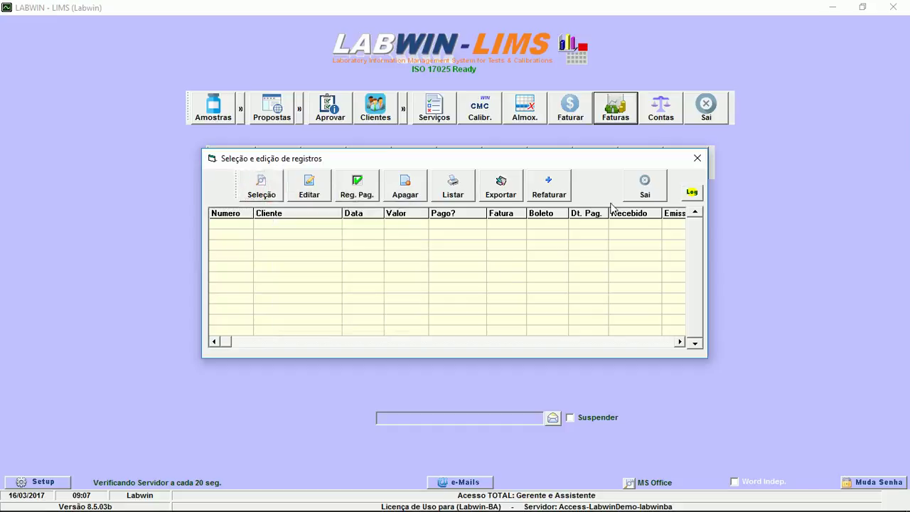
pyautogui.click(645, 186)
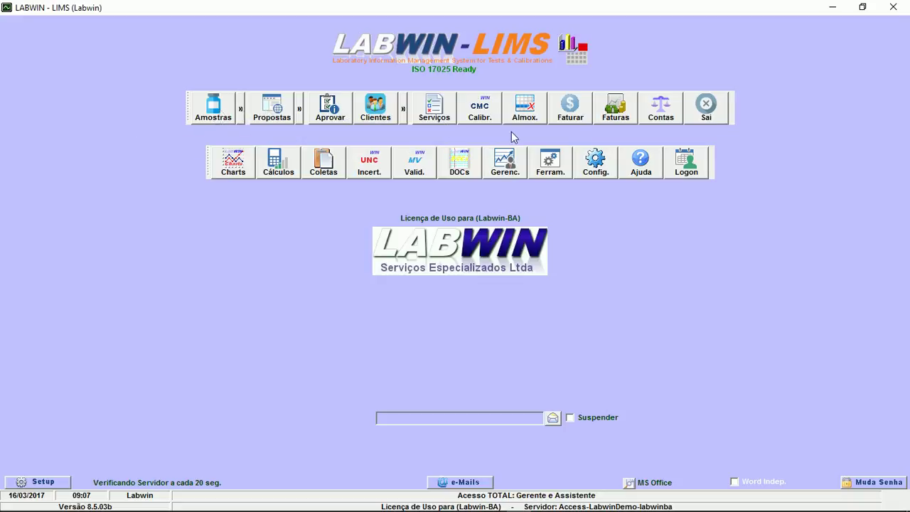
# Step: Check the available management reports and reopen the sample reception list
pyautogui.click(507, 168)
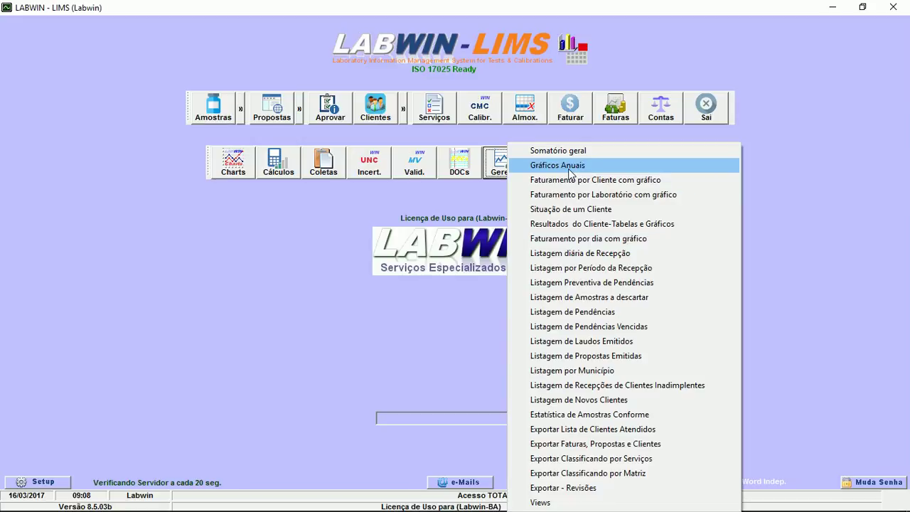
pyautogui.click(775, 196)
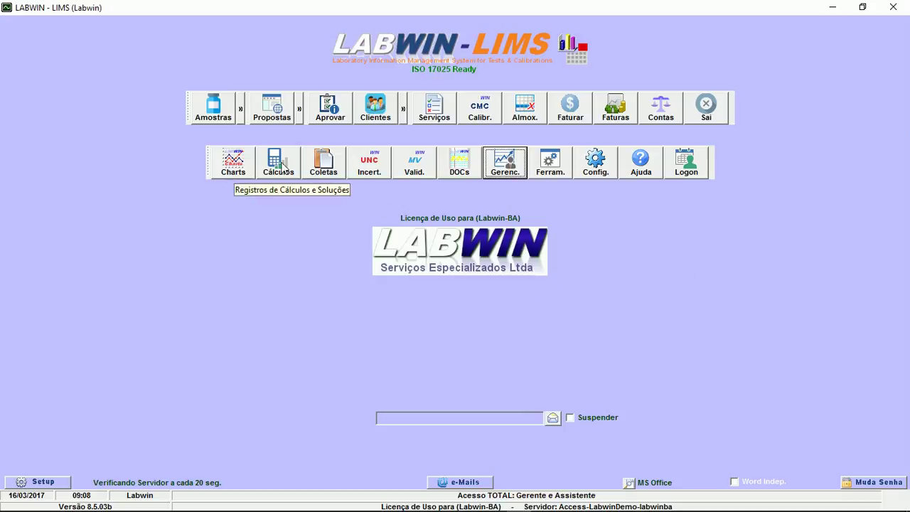
pyautogui.click(212, 110)
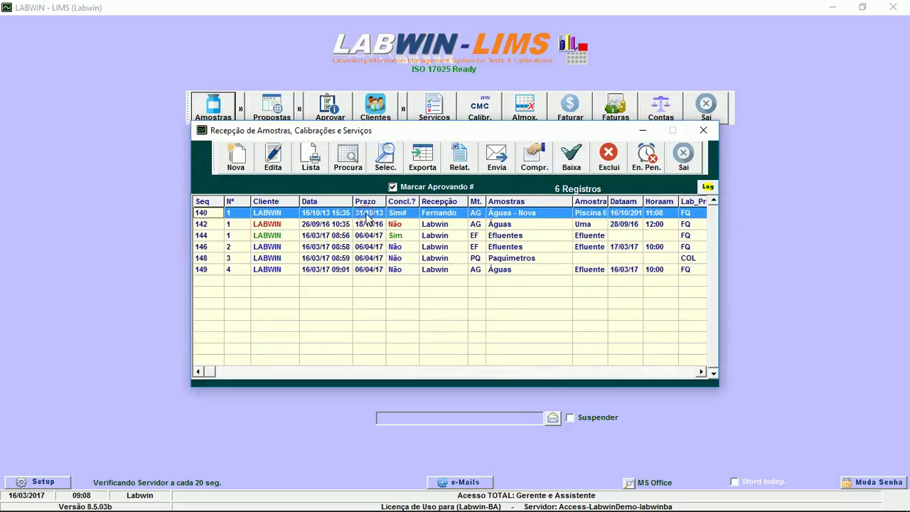
# Step: Open the completed Efluentes reception 144, check its test report and its samples and analyses, and close the reception list
pyautogui.click(399, 238)
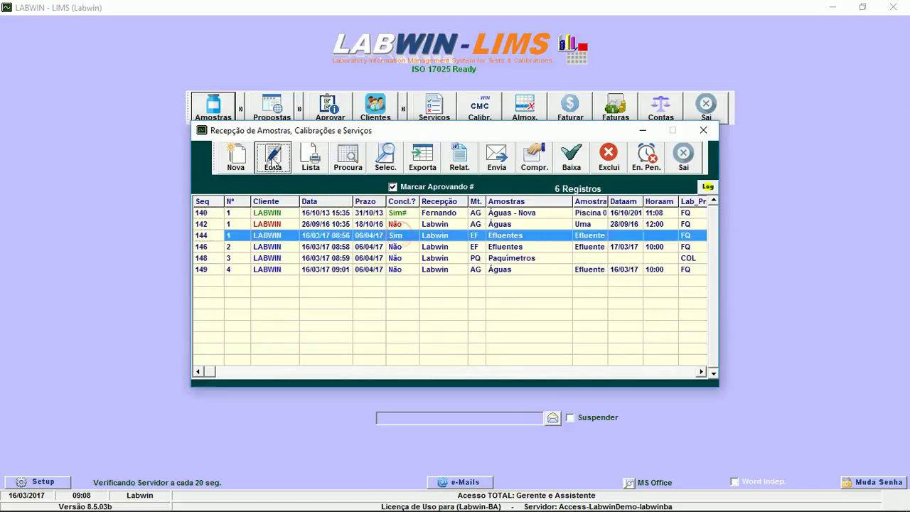
pyautogui.click(272, 158)
pyautogui.click(420, 61)
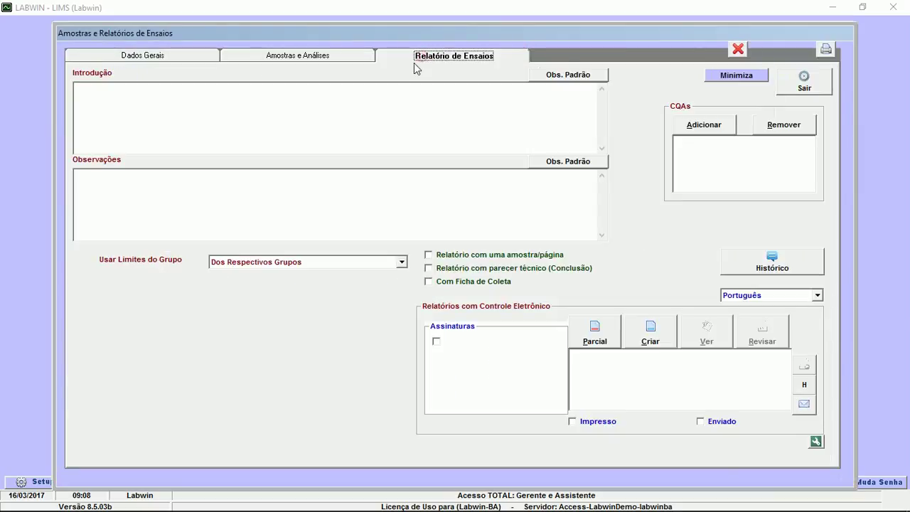
pyautogui.click(276, 61)
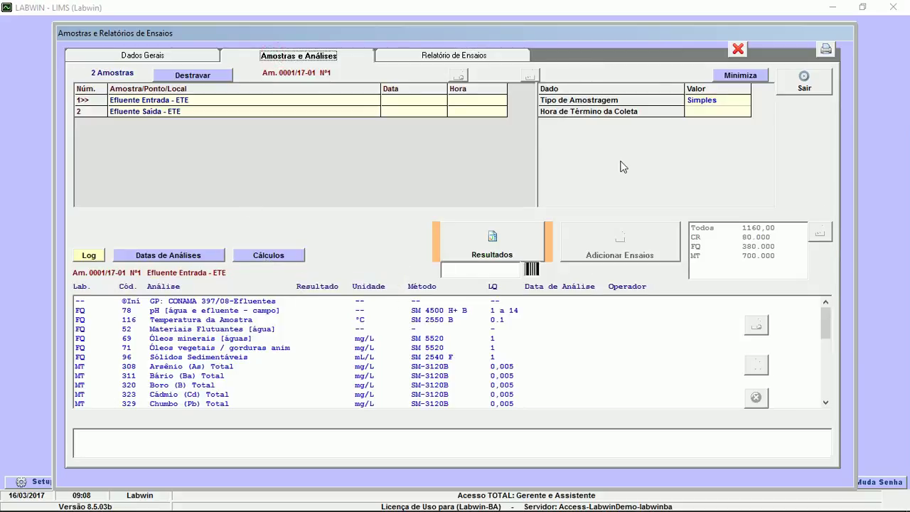
pyautogui.click(797, 87)
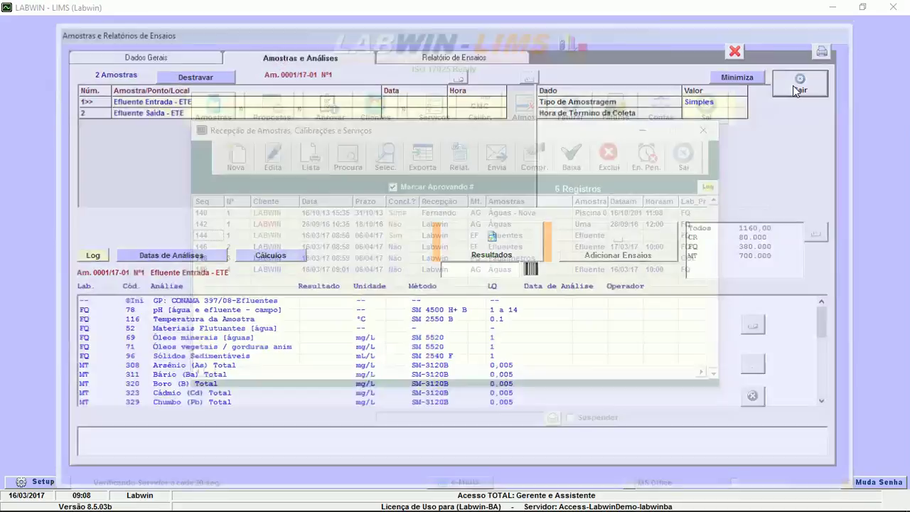
pyautogui.click(678, 169)
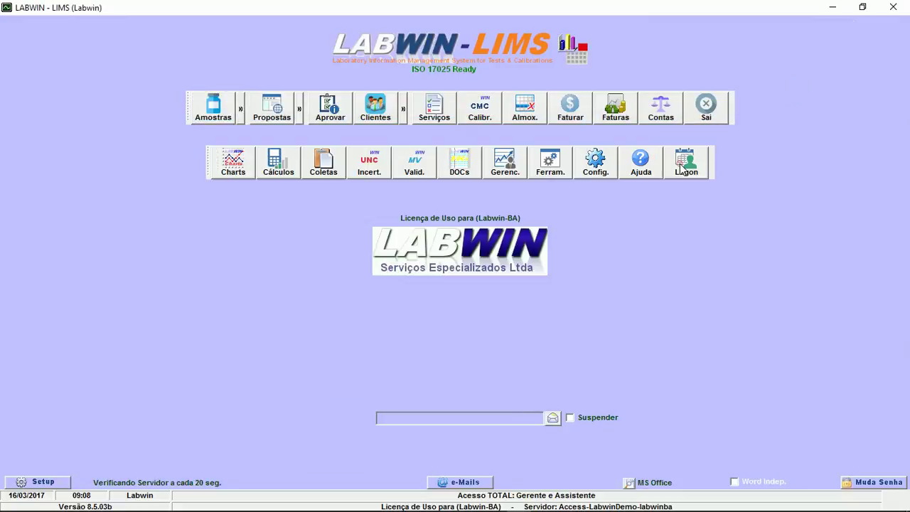
# Step: Open the existing Bactérias Heterotróficas bacteria count calculation 148 for editing
pyautogui.click(286, 173)
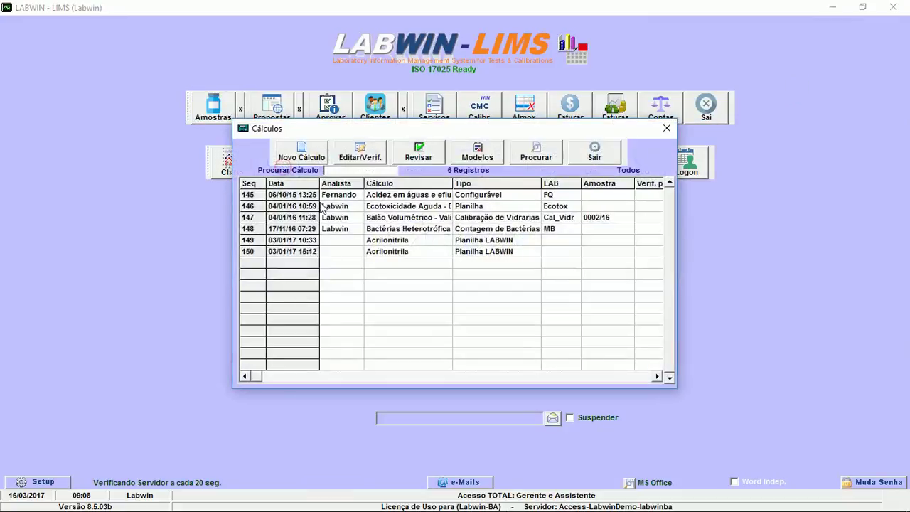
pyautogui.click(396, 231)
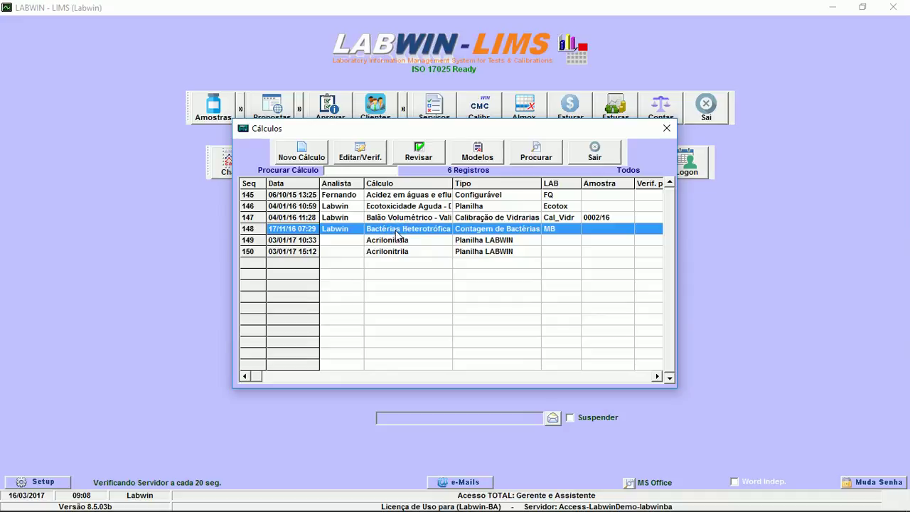
pyautogui.click(377, 160)
# Step: Clear the sample code on line 1 of the bacteria count, exit without saving, and close the calculations list
pyautogui.click(150, 256)
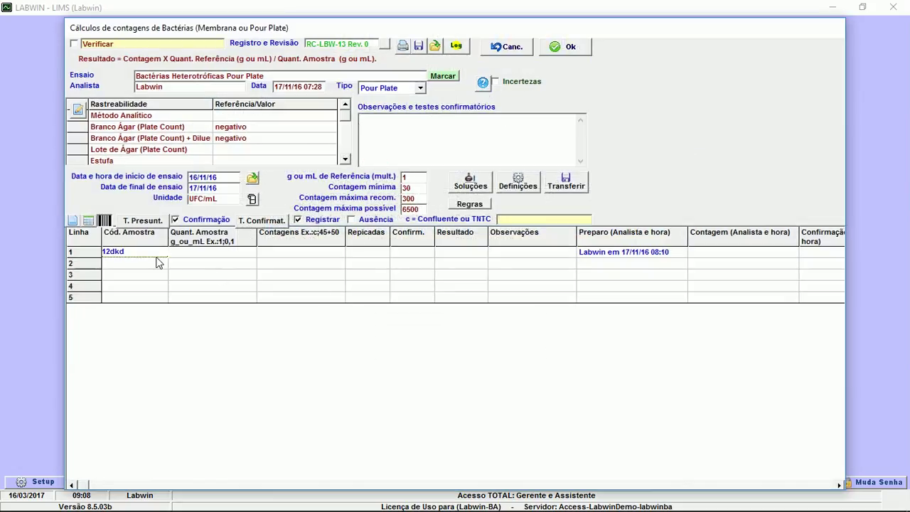
pyautogui.press('Delete')
pyautogui.press('Delete')
pyautogui.press('Delete')
pyautogui.press('Delete')
pyautogui.press('Delete')
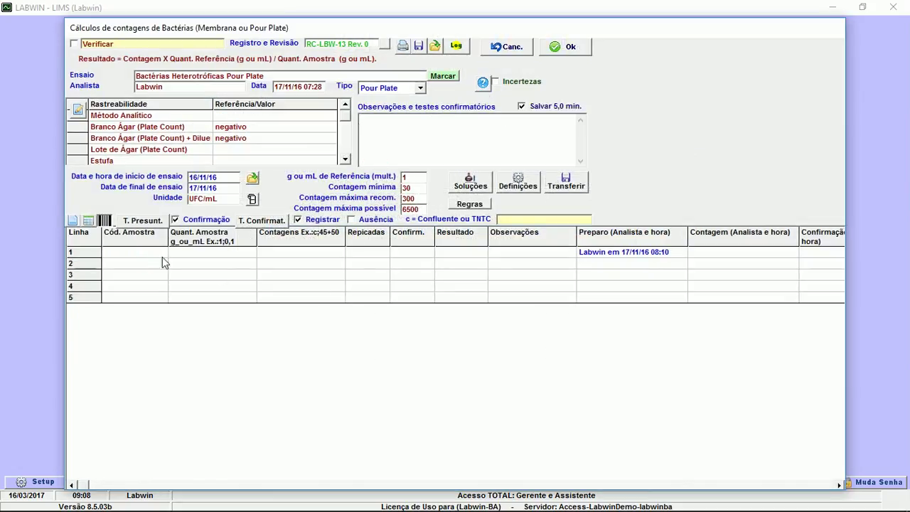
pyautogui.click(507, 47)
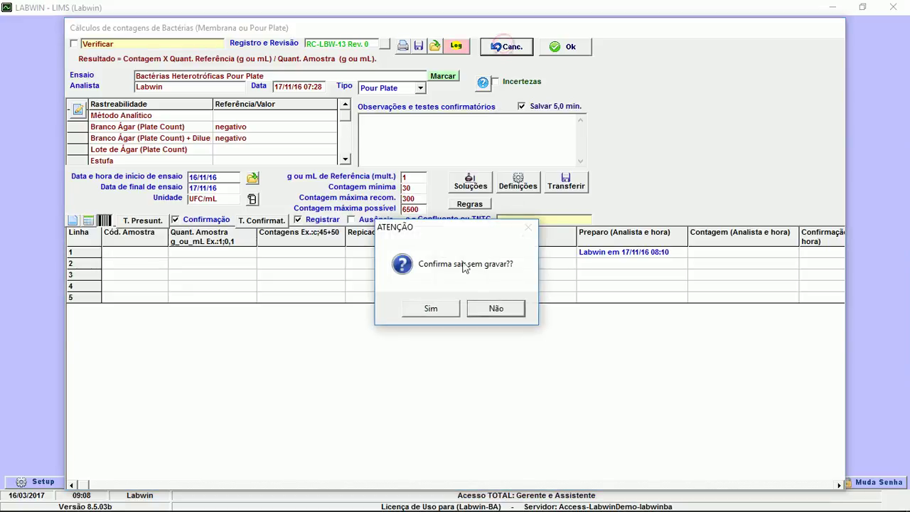
pyautogui.click(437, 307)
pyautogui.click(456, 206)
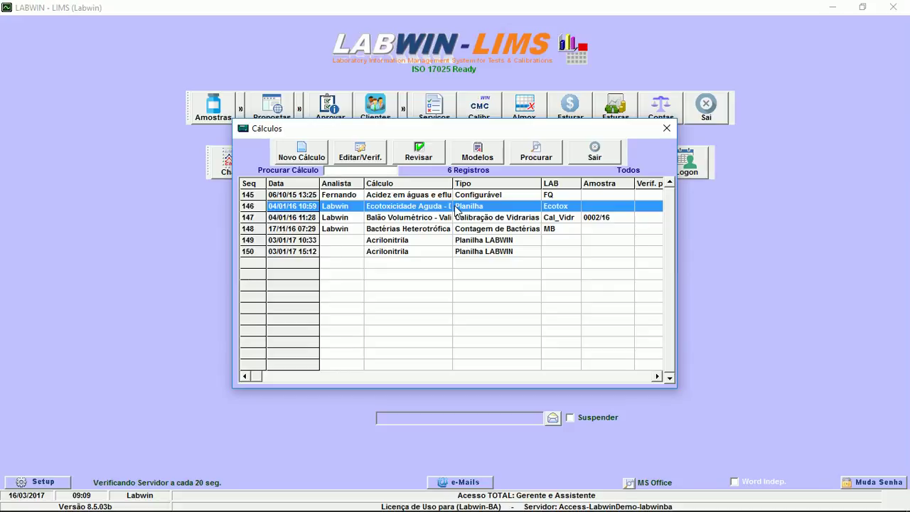
pyautogui.click(583, 158)
# Step: Open the Águas reception 149, review the full analysis list of Efluente Entrada - ETE, and close the reception list
pyautogui.click(212, 107)
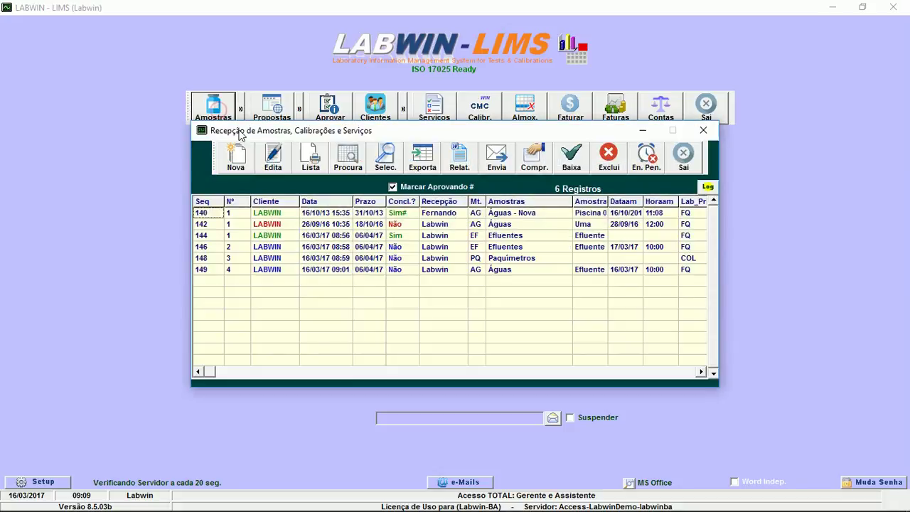
pyautogui.click(382, 271)
pyautogui.click(280, 162)
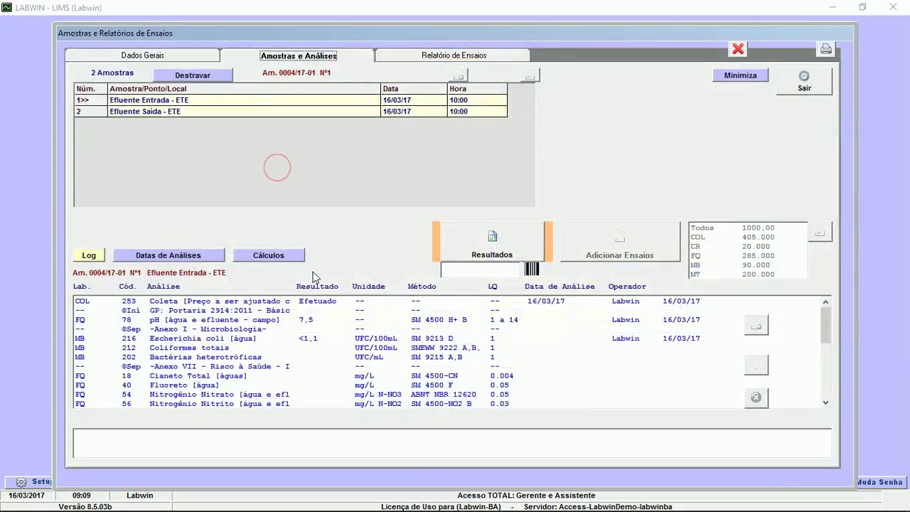
pyautogui.scroll(-2, 406, 344)
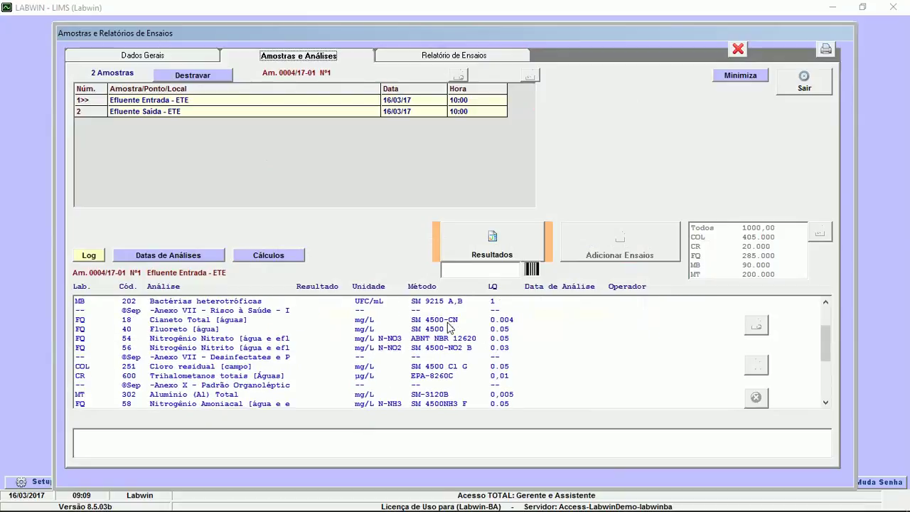
pyautogui.scroll(-3, 448, 327)
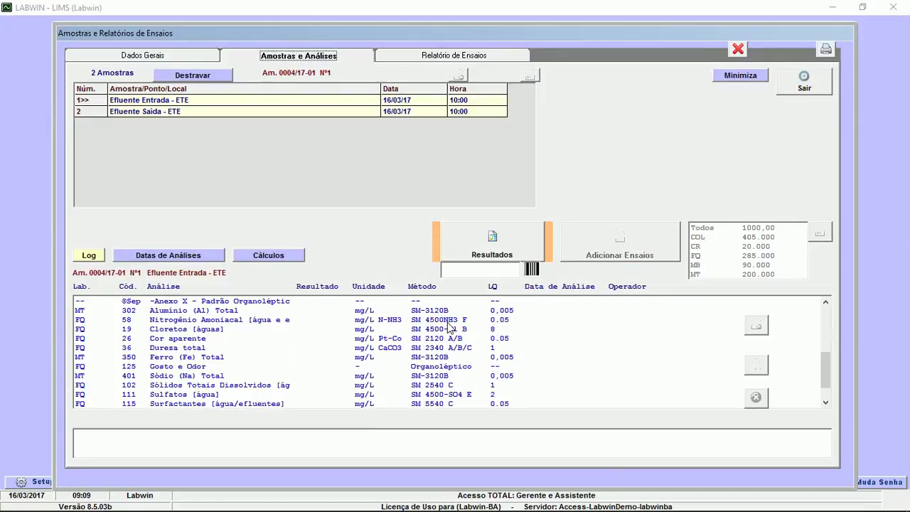
pyautogui.scroll(-1, 344, 342)
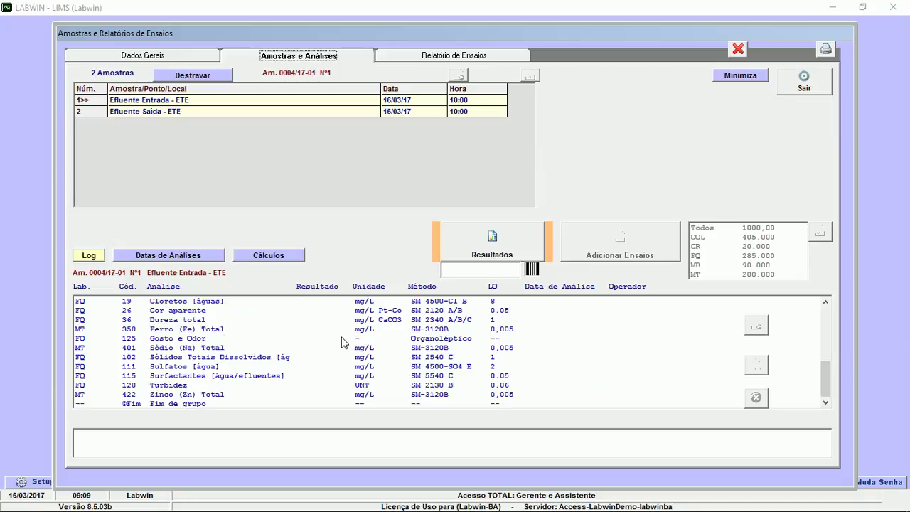
pyautogui.scroll(6, 341, 342)
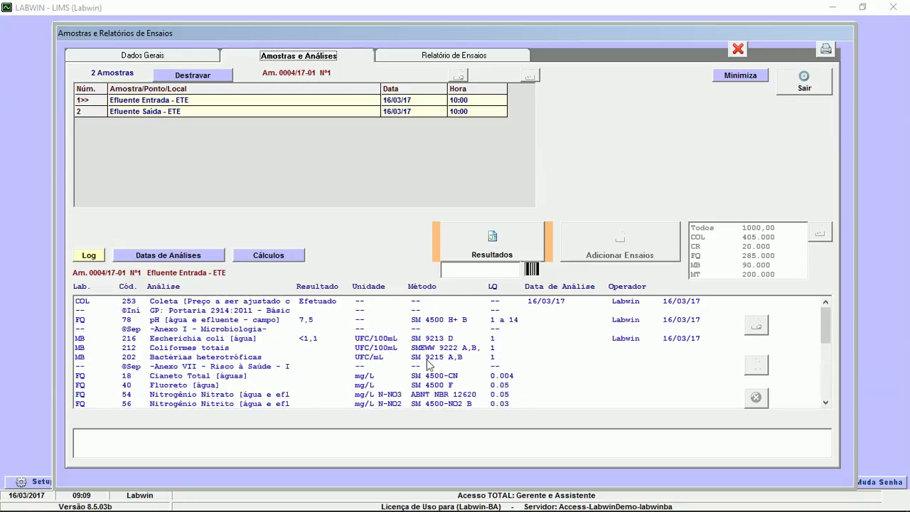
pyautogui.click(813, 91)
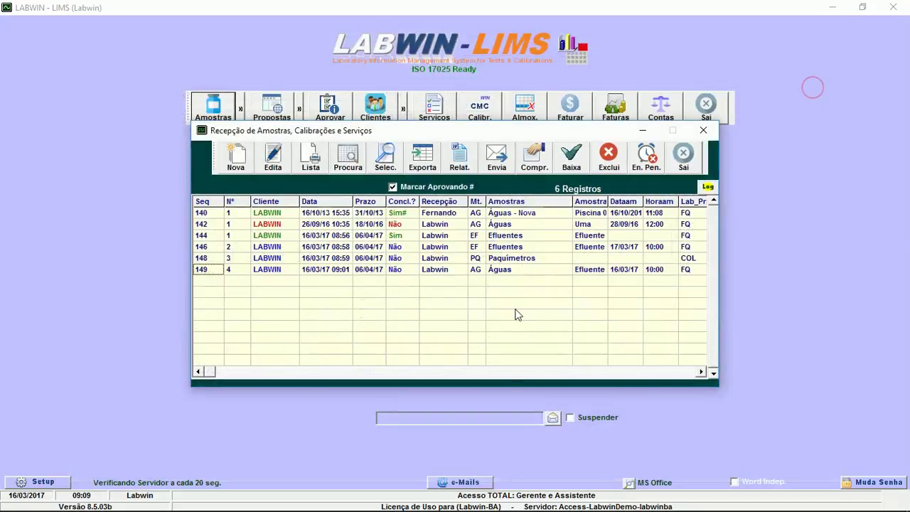
pyautogui.click(693, 162)
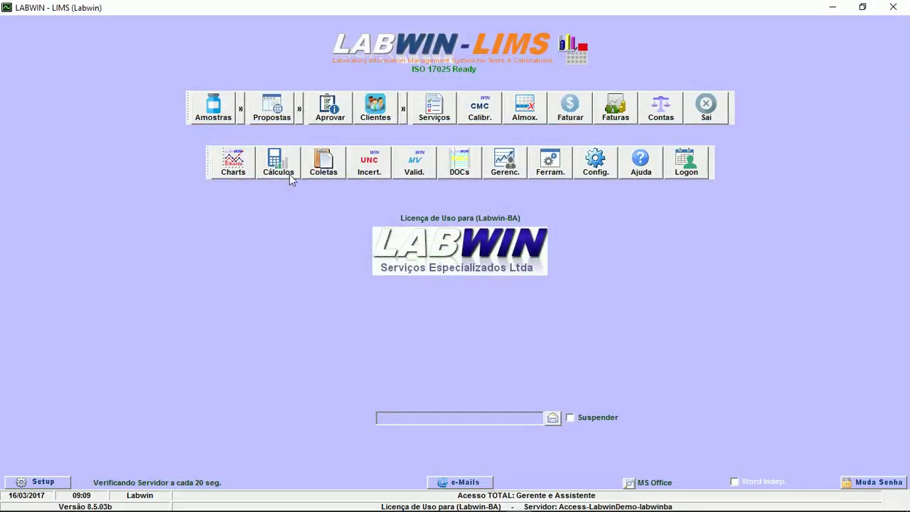
# Step: Start a new Bactérias Heterotróficas Pour Plate calculation, discard it without saving, and close the calculations list
pyautogui.click(288, 177)
pyautogui.click(302, 151)
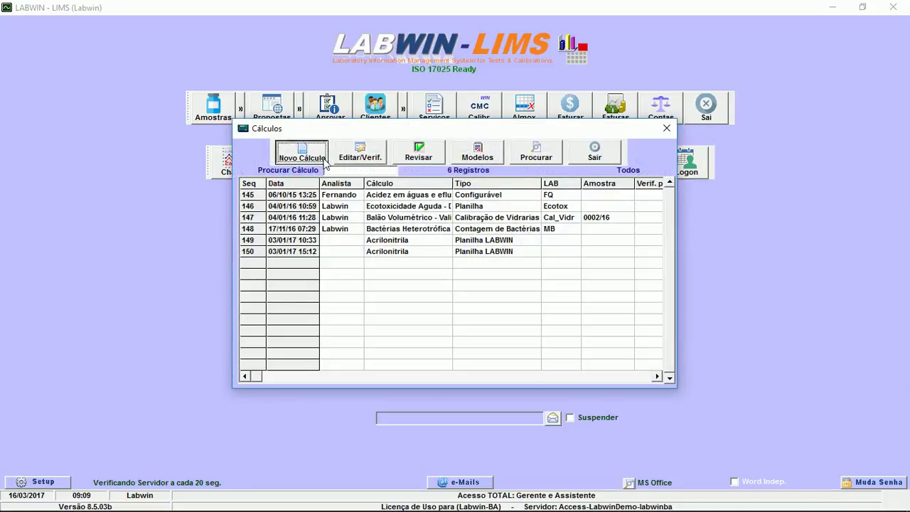
pyautogui.click(355, 253)
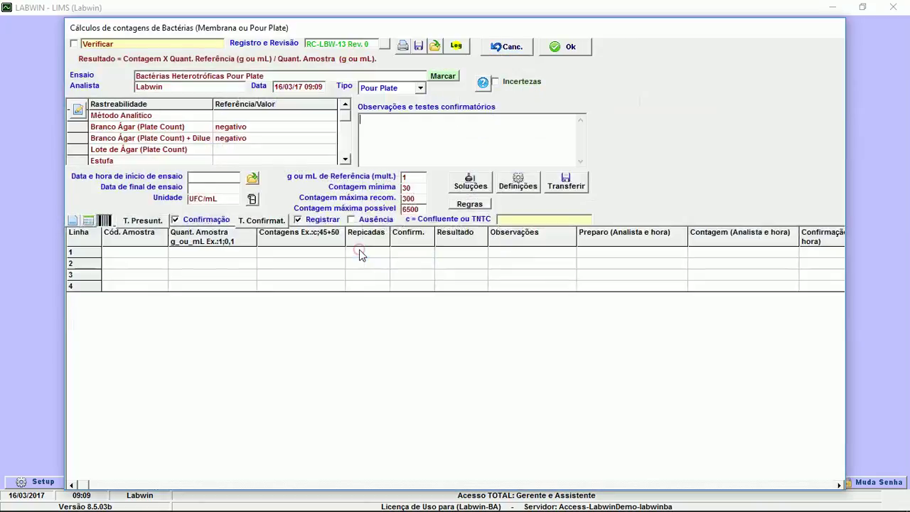
pyautogui.click(490, 47)
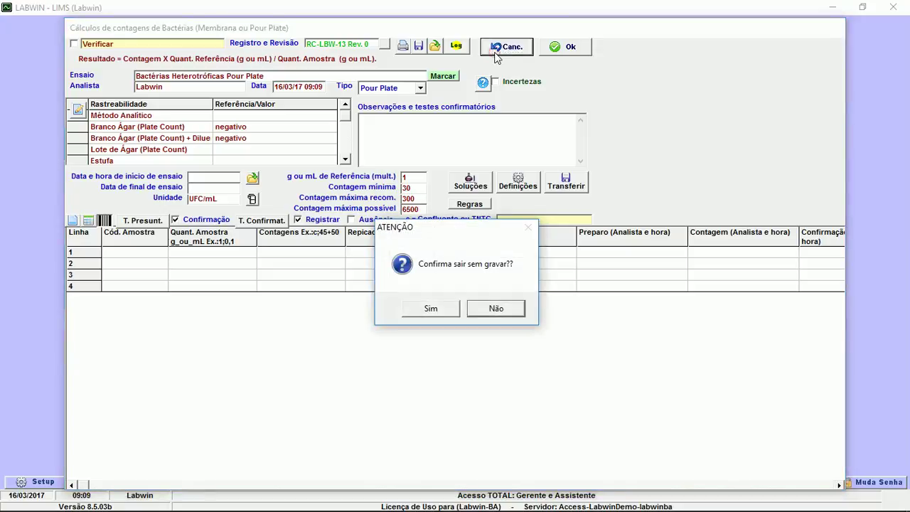
pyautogui.click(435, 310)
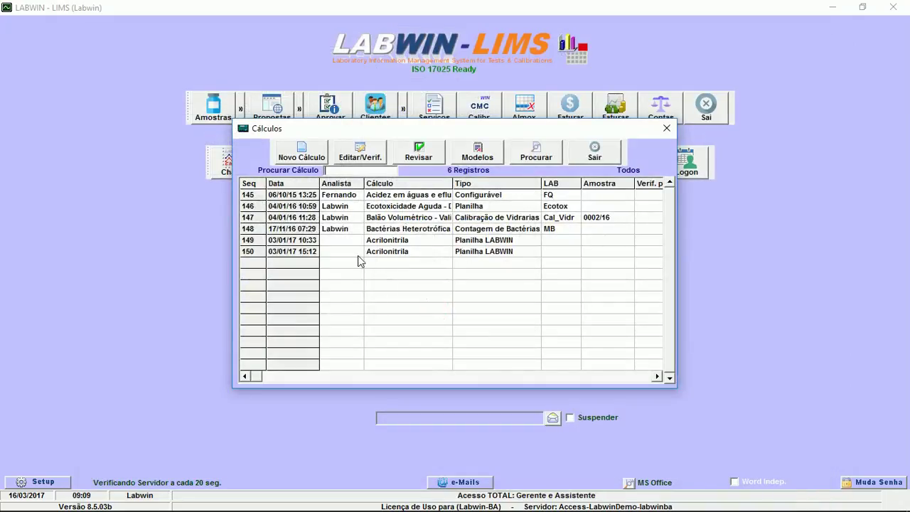
pyautogui.click(594, 153)
# Step: Recheck the samples and analyses of the Águas reception 149 and close the reception list
pyautogui.click(213, 106)
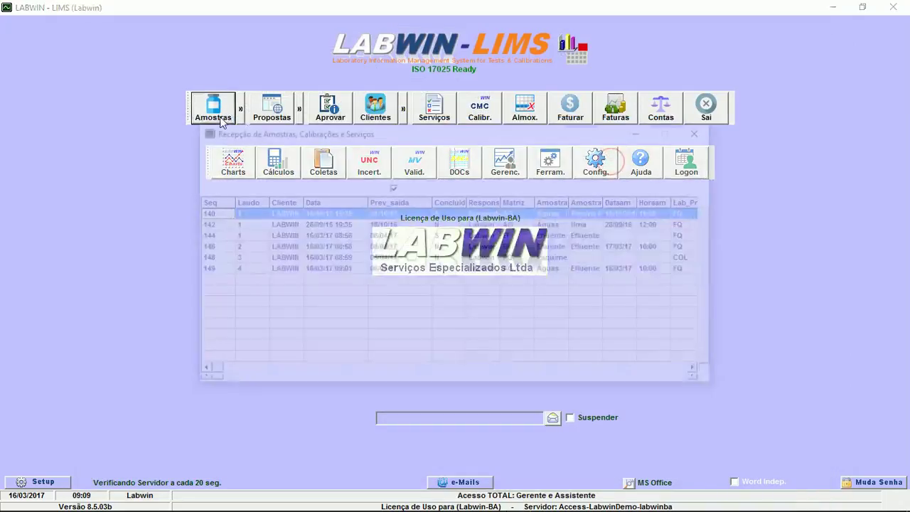
pyautogui.click(326, 269)
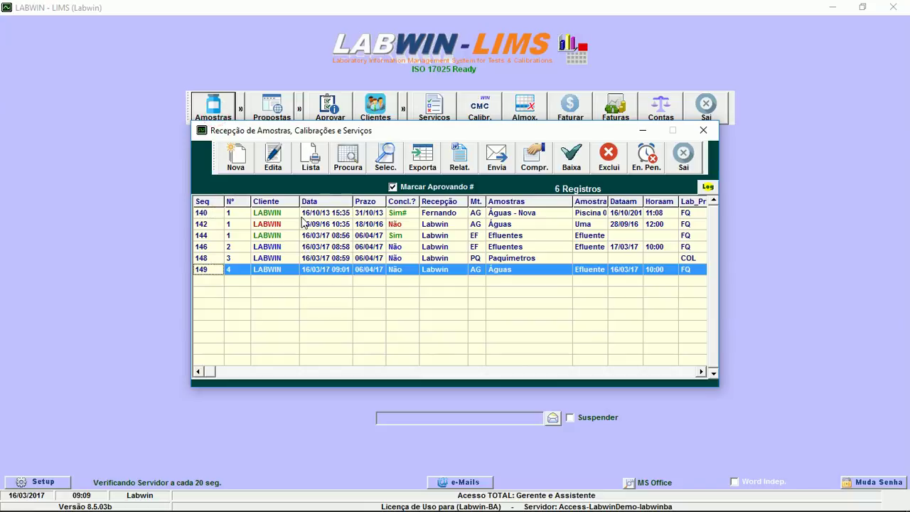
pyautogui.click(266, 154)
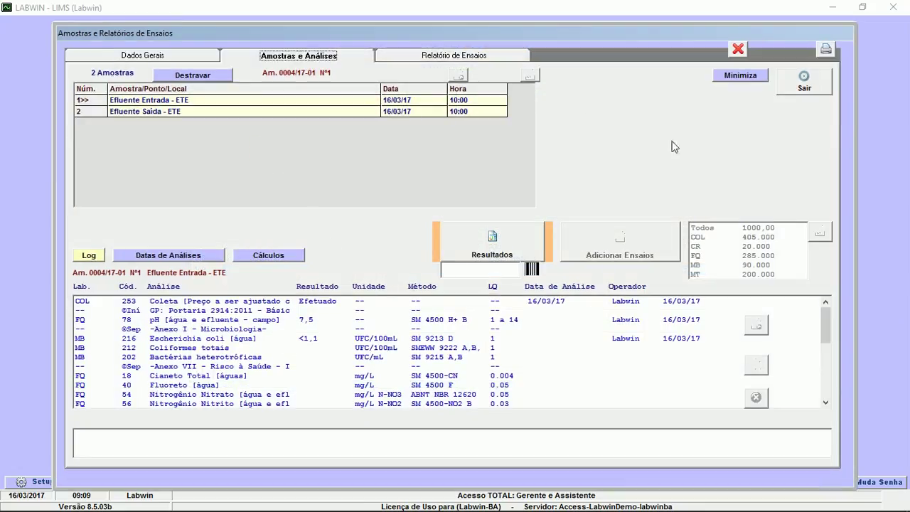
pyautogui.click(785, 79)
pyautogui.click(688, 164)
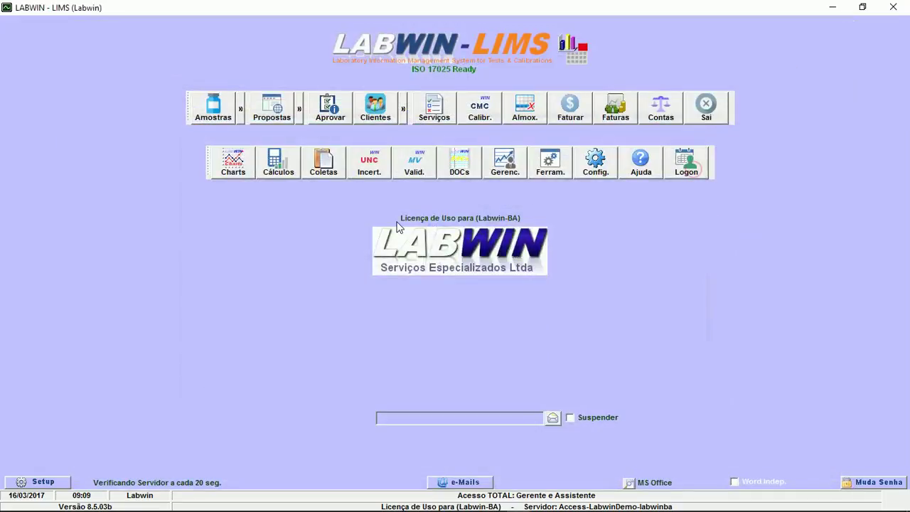
# Step: Open the calculation models and start a new model based on a ready-made one to adjust
pyautogui.click(278, 162)
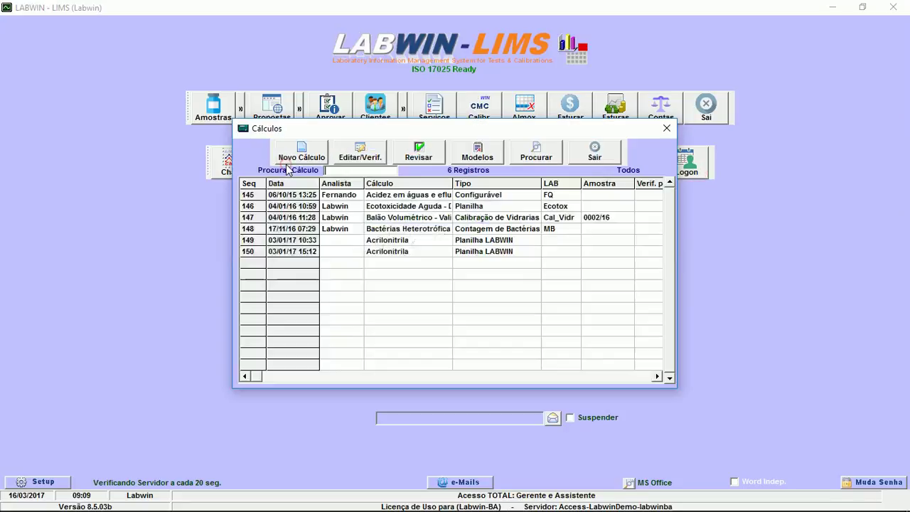
pyautogui.click(470, 158)
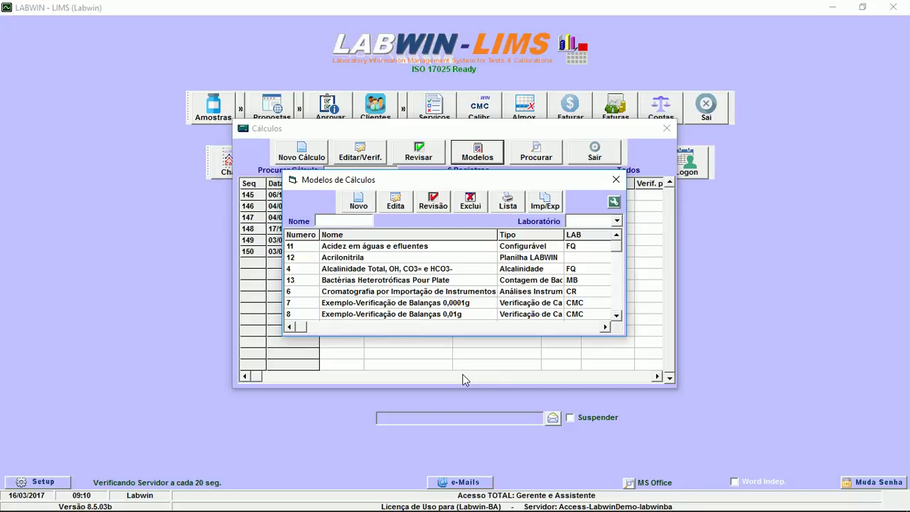
pyautogui.click(364, 209)
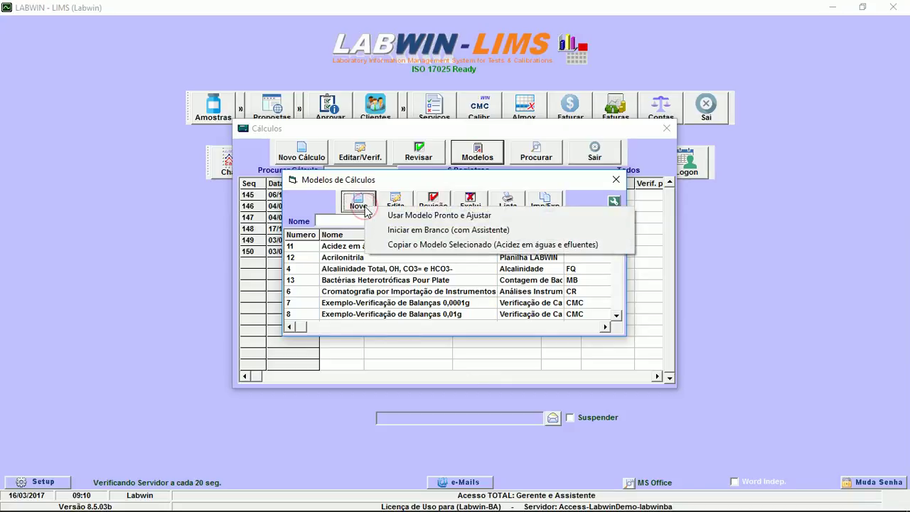
pyautogui.click(449, 216)
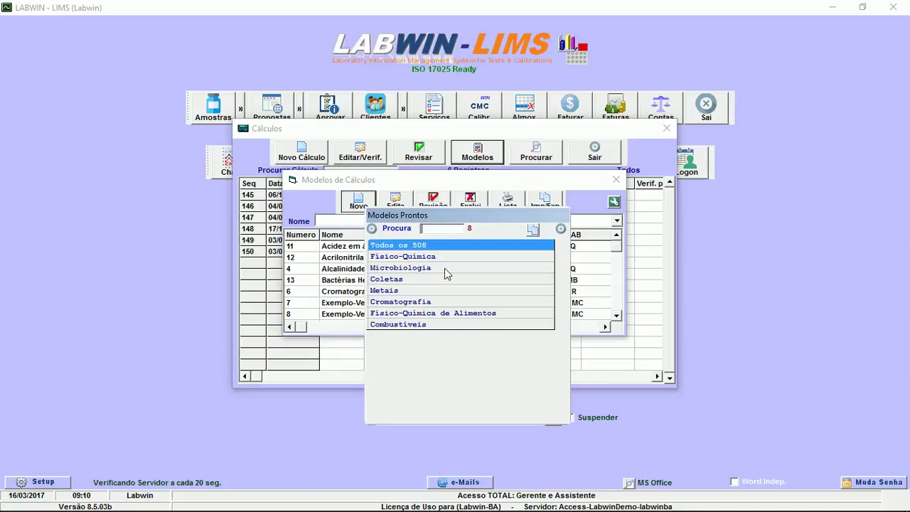
# Step: Browse the ready-made Microbiologia calculation models and search them for "colif"
pyautogui.click(420, 269)
pyautogui.doubleClick(420, 270)
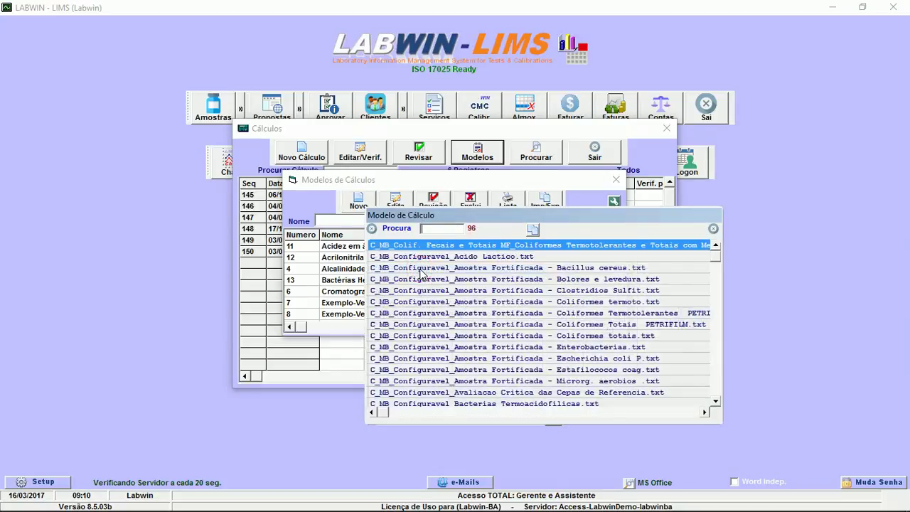
pyautogui.write('collif')
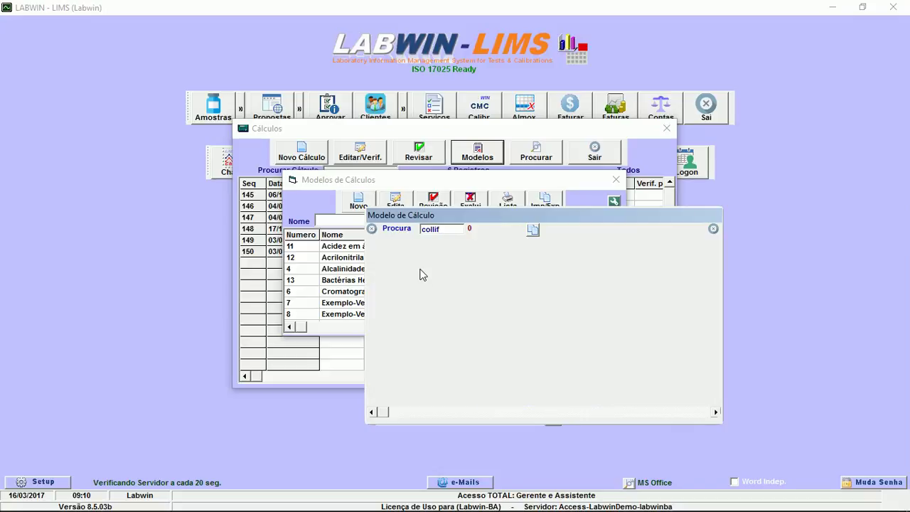
pyautogui.press('BackSpace')
pyautogui.press('BackSpace')
pyautogui.press('BackSpace')
pyautogui.write('i')
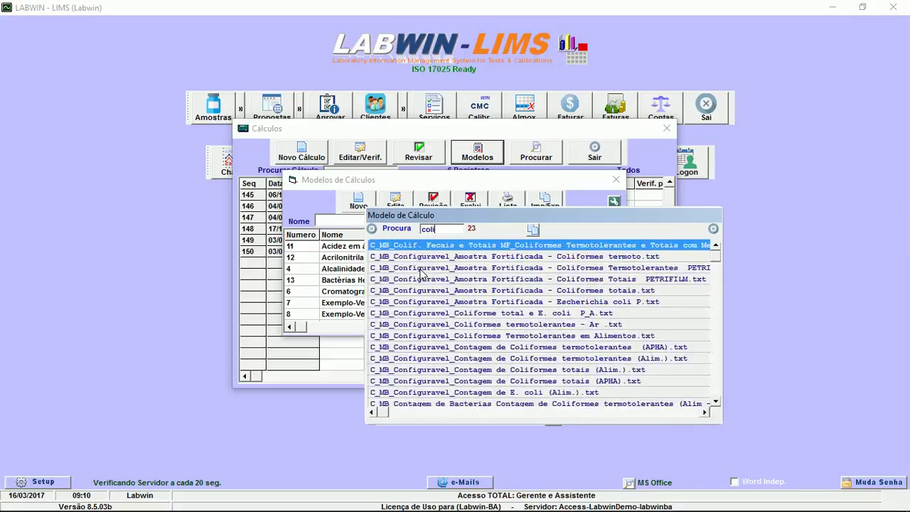
pyautogui.write('f')
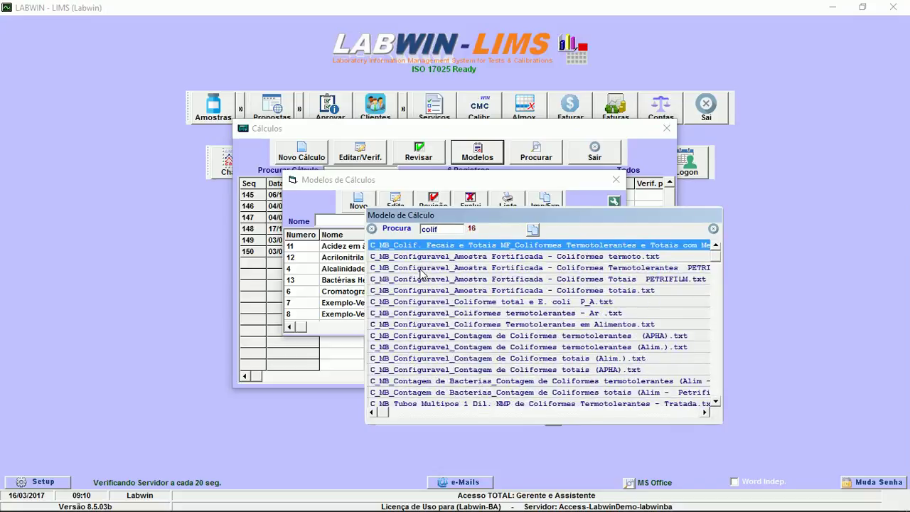
# Step: Narrow the ready-made model search to "coliformes tot" and choose Contagem de Coliformes totais (APHA) for laboratory MB
pyautogui.write('ormes')
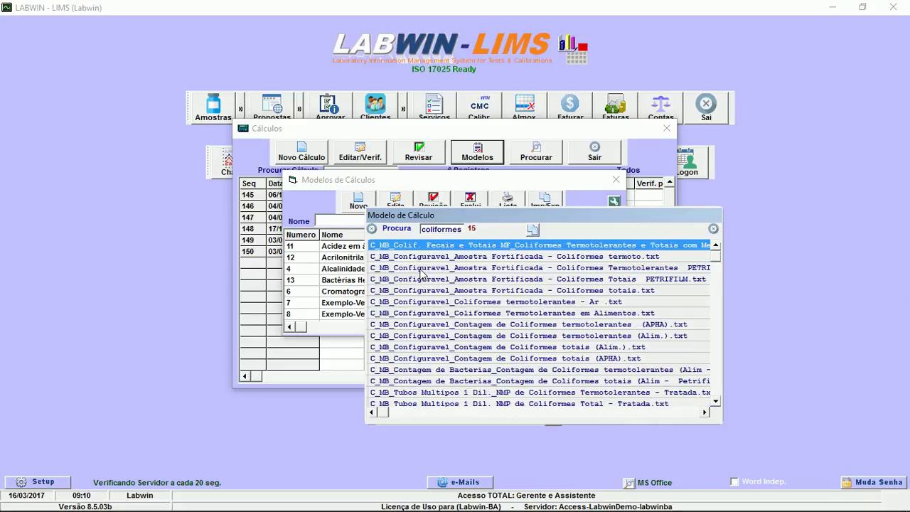
pyautogui.write(' tot')
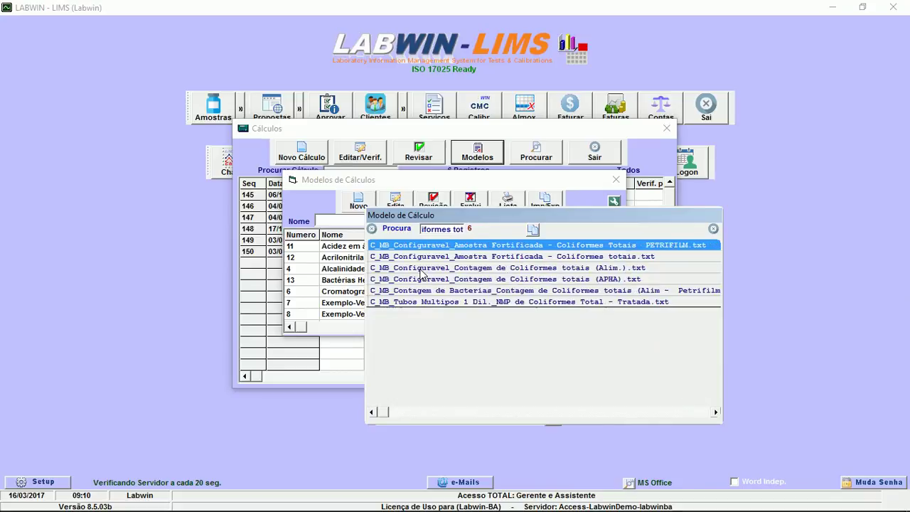
pyautogui.doubleClick(486, 282)
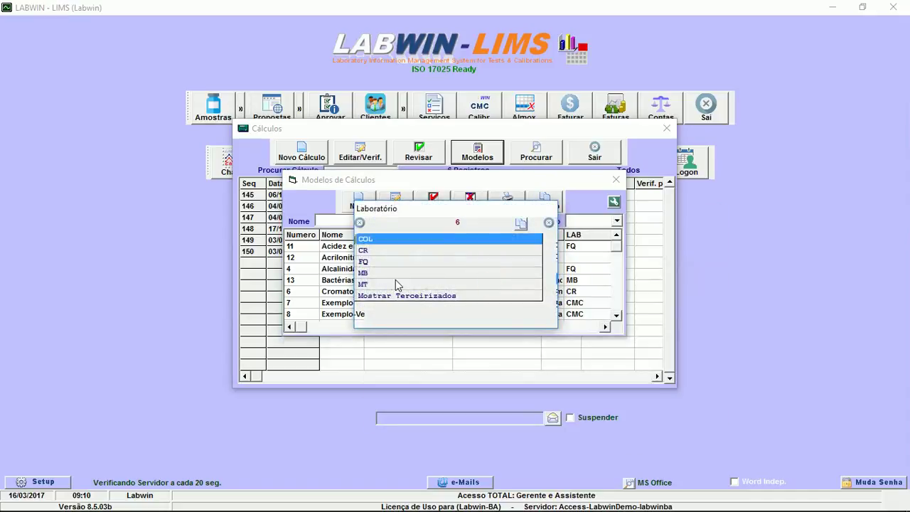
pyautogui.doubleClick(395, 273)
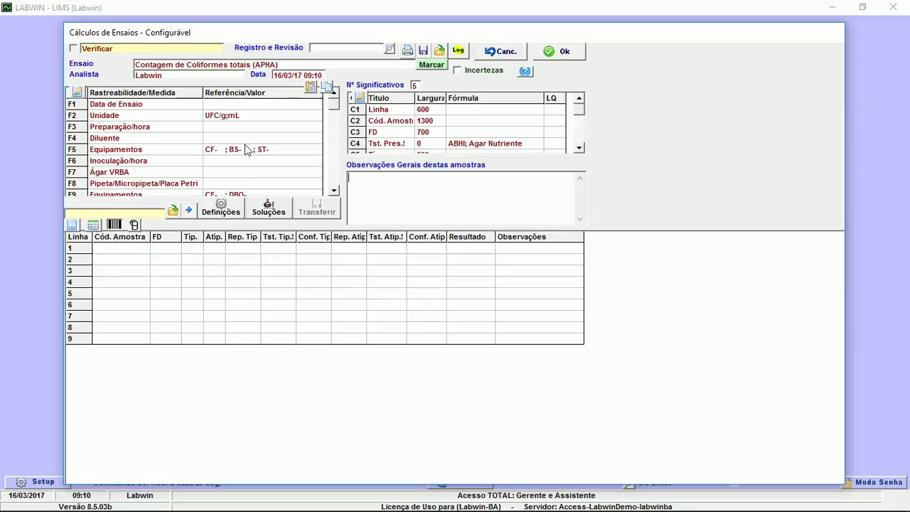
# Step: Confirm the new model's analysis and CQA definitions, save the model and exit the calculations list
pyautogui.click(224, 207)
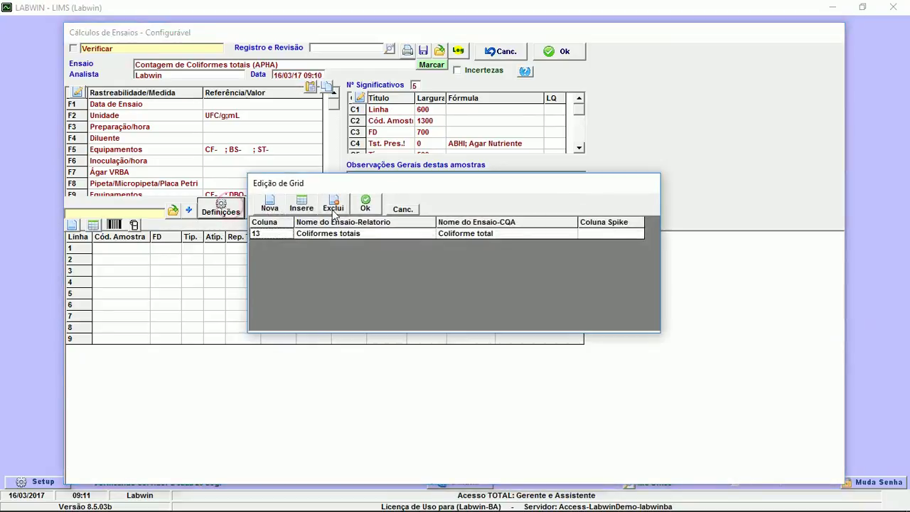
pyautogui.click(377, 207)
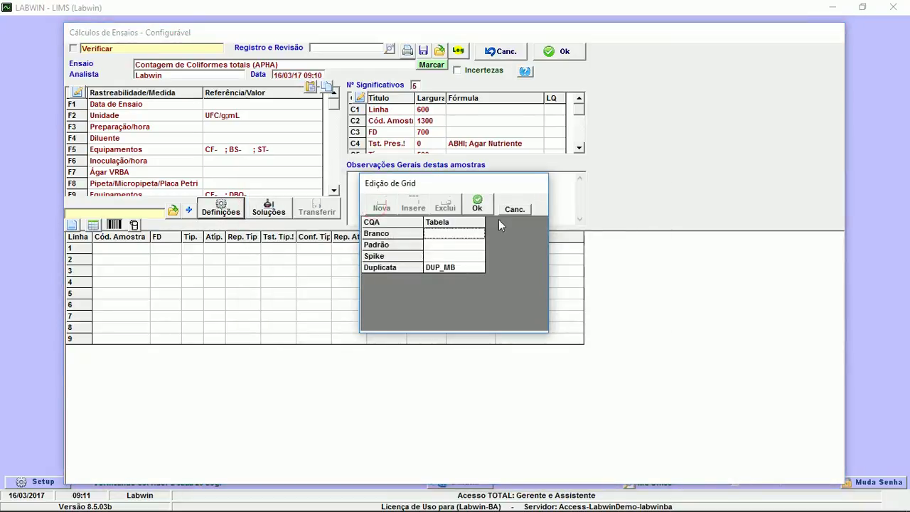
pyautogui.click(478, 206)
pyautogui.click(551, 52)
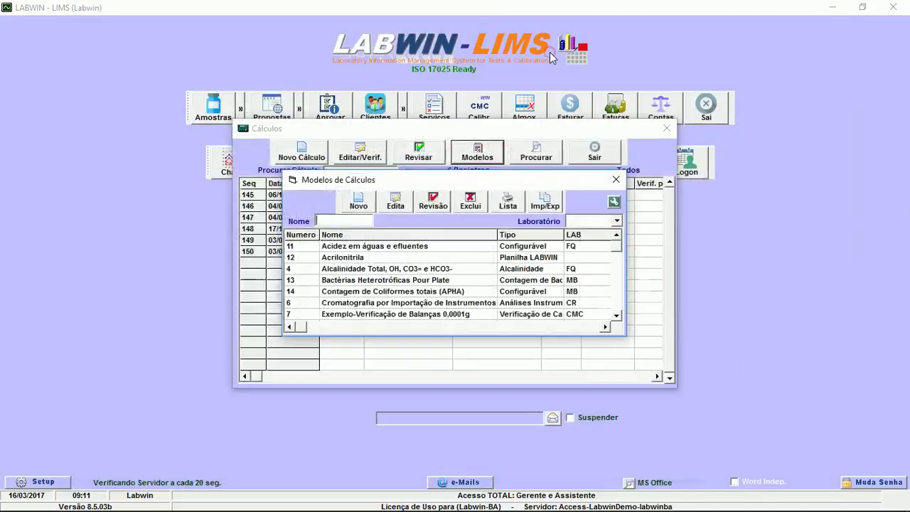
pyautogui.click(615, 179)
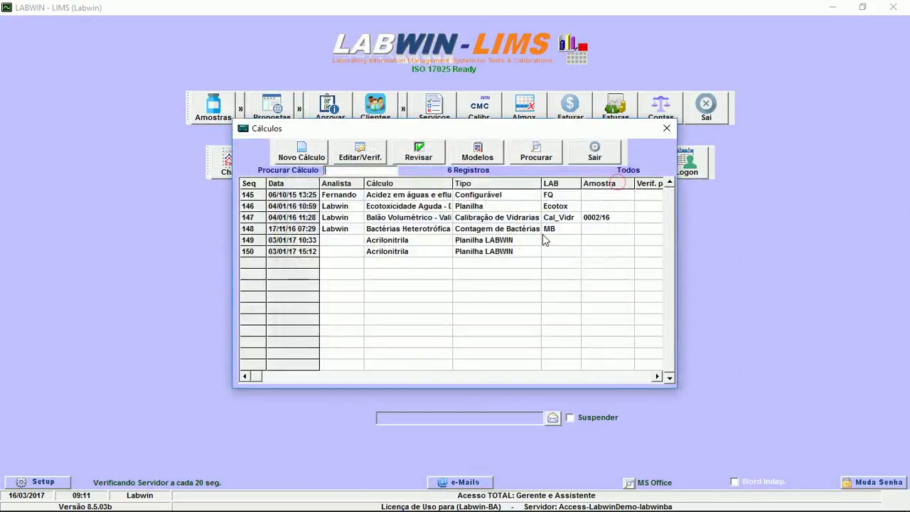
pyautogui.click(594, 151)
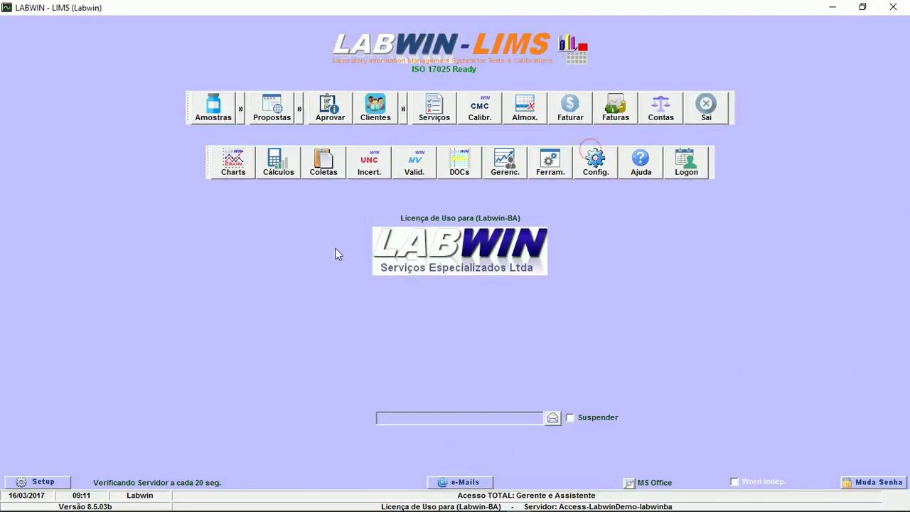
# Step: Start a new MB laboratory calculation using the Contagem de Coliformes totais (APHA) model
pyautogui.click(285, 175)
pyautogui.click(297, 153)
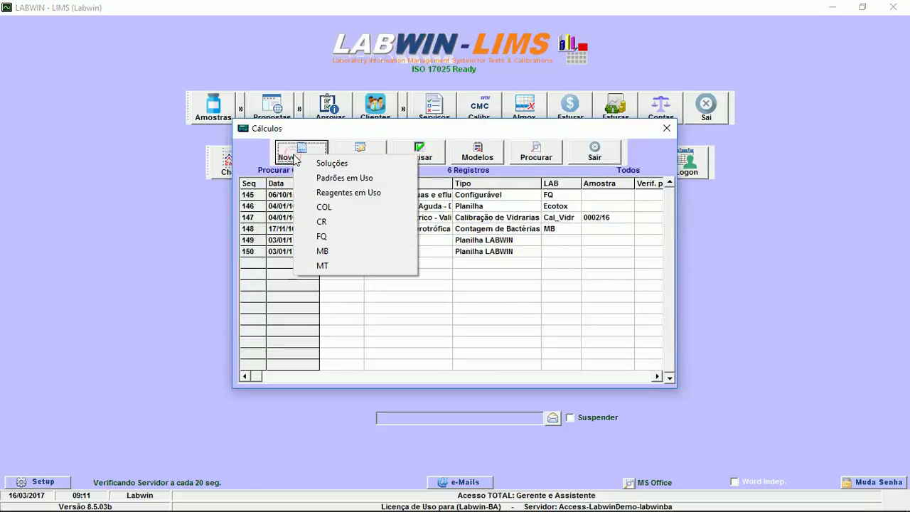
pyautogui.click(342, 251)
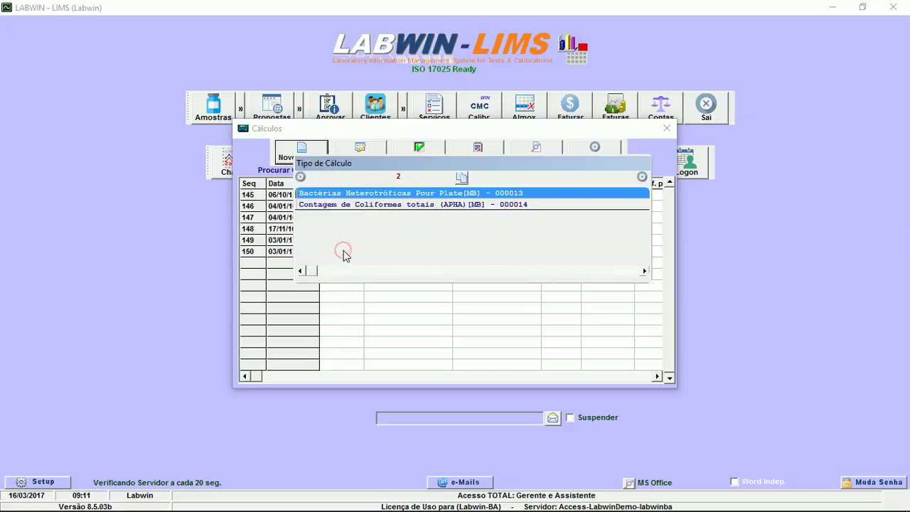
pyautogui.doubleClick(373, 205)
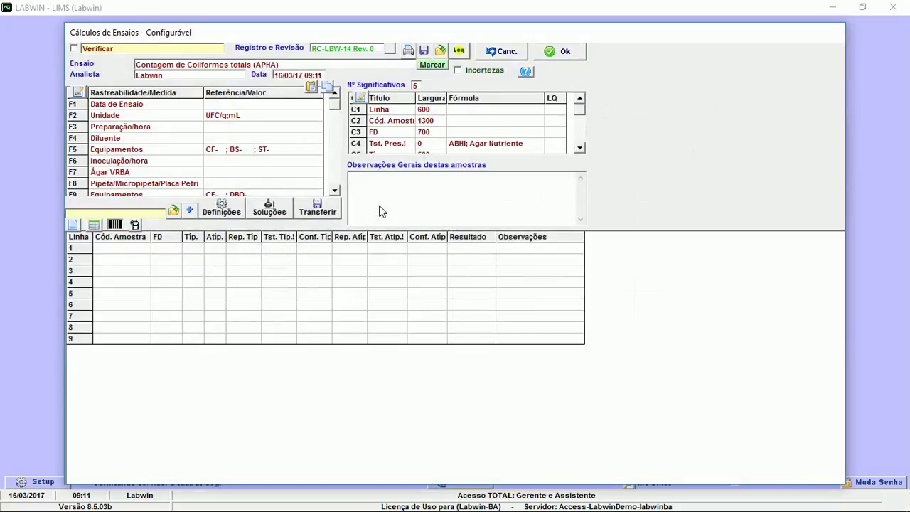
# Step: List pending samples from all laboratories by reception order and load 0004/17-01 and 0004/17-02 into the calculation
pyautogui.click(74, 226)
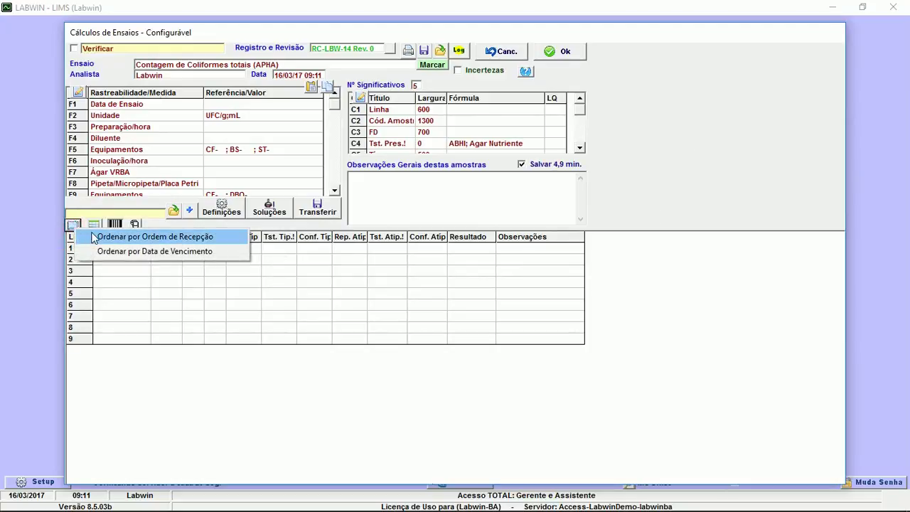
pyautogui.click(93, 225)
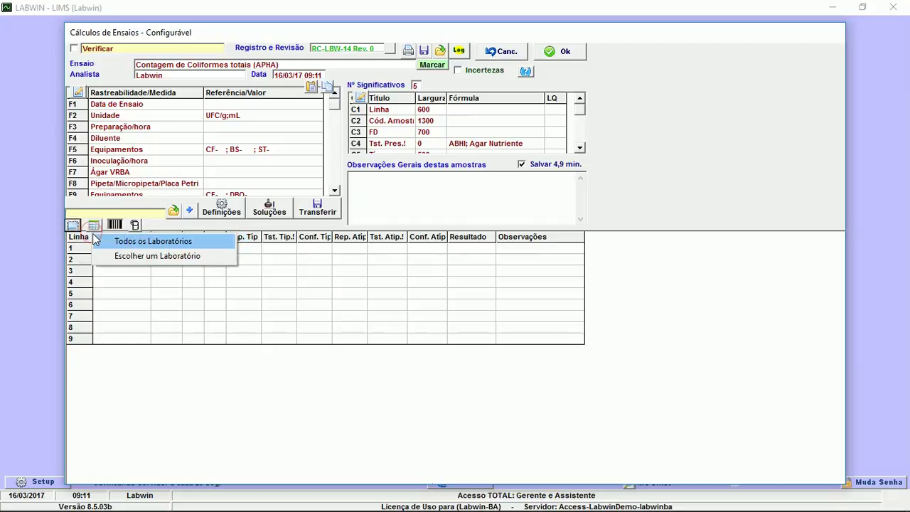
pyautogui.click(104, 243)
pyautogui.click(104, 239)
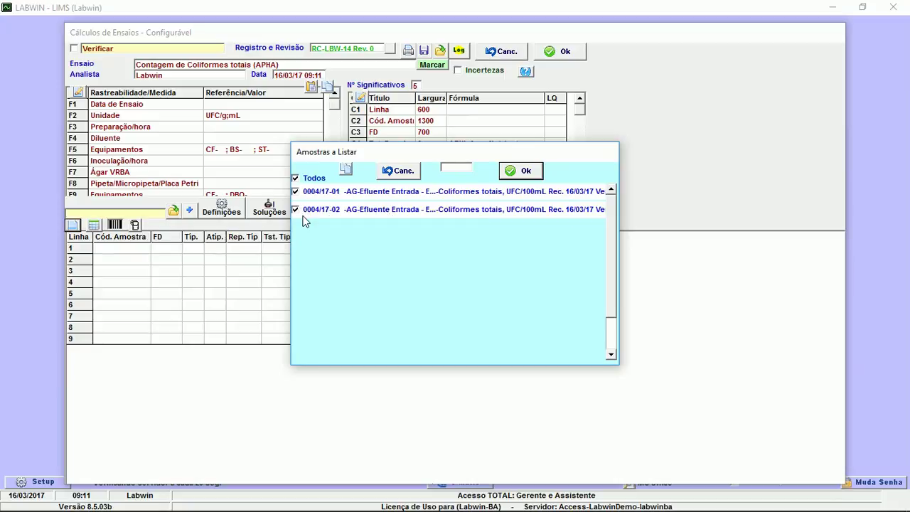
pyautogui.click(521, 171)
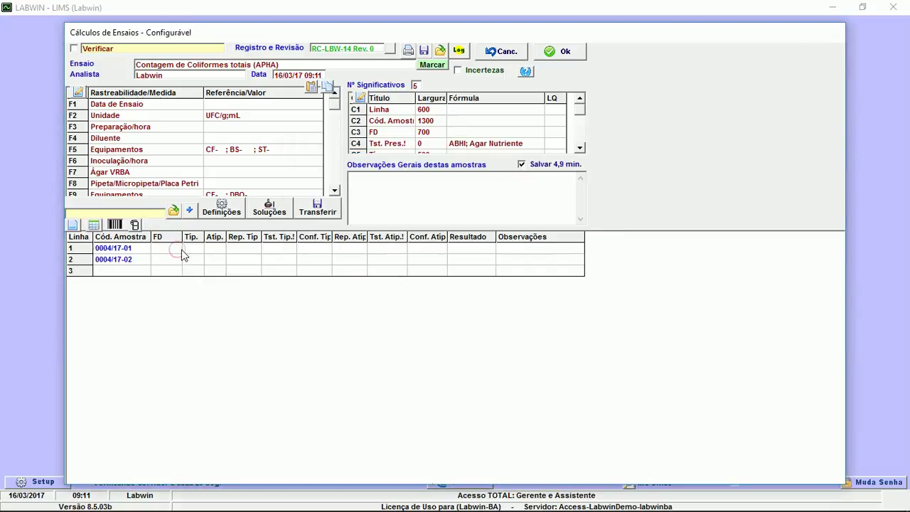
# Step: Enter FD 1 for both samples, and Tip. 10, Atip. 0 and Rep. Tip 5 for sample 0004/17-01
pyautogui.write('1')
pyautogui.click(159, 261)
pyautogui.click(201, 252)
pyautogui.click(216, 248)
pyautogui.write('0')
pyautogui.click(241, 248)
pyautogui.write('5')
# Step: Record the date 12/03/17 in the Tst. Tip. properties of sample 0004/17-01
pyautogui.click(288, 249)
pyautogui.click(293, 249)
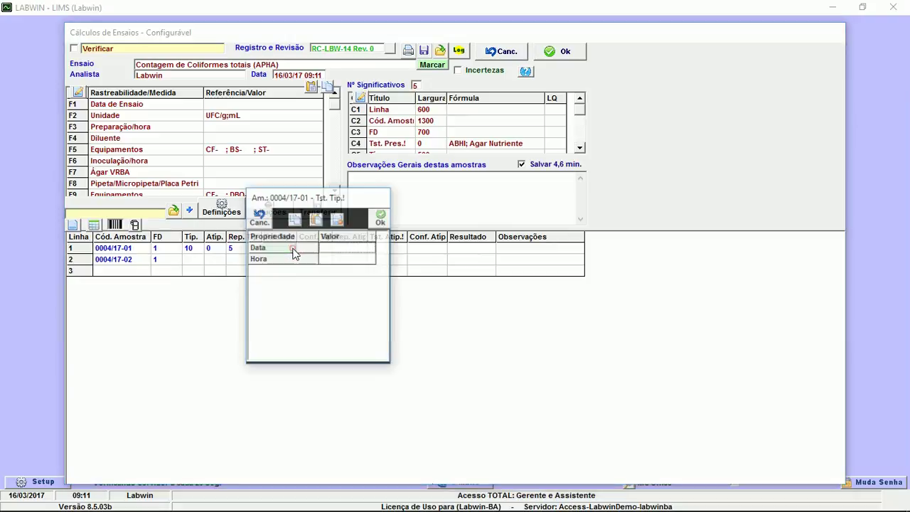
pyautogui.click(347, 248)
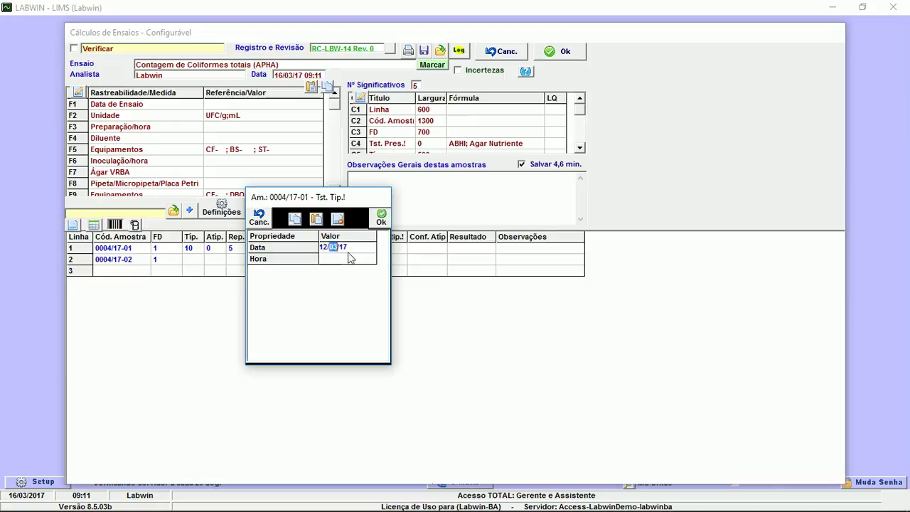
pyautogui.click(334, 260)
pyautogui.click(380, 218)
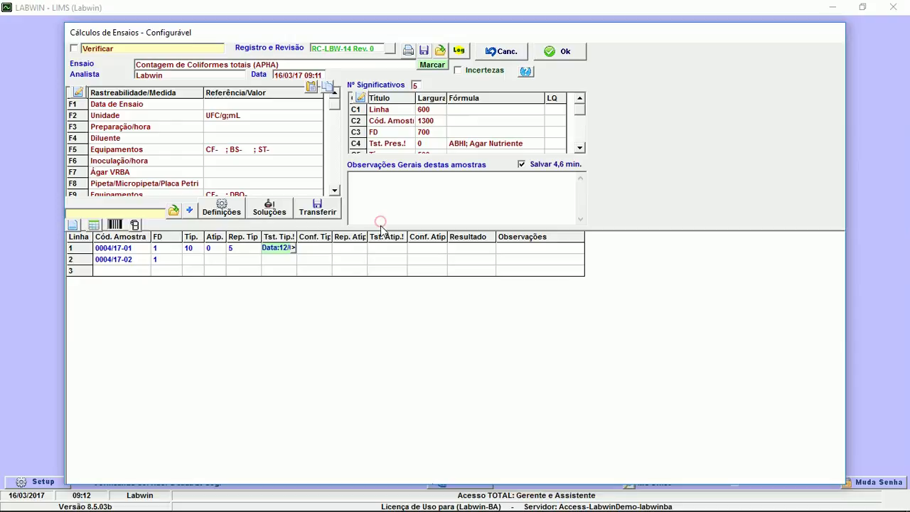
# Step: Complete sample 0004/17-01 with Conf. Tip 10, Rep. Atip 10, Tst. Atip. date 12/03/17 and Conf. Atip 10
pyautogui.click(328, 248)
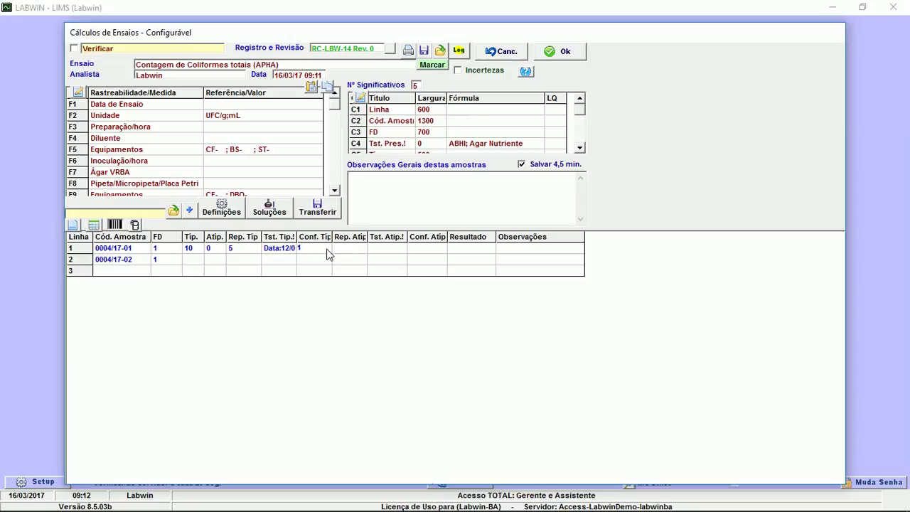
pyautogui.click(351, 248)
pyautogui.write('10')
pyautogui.doubleClick(391, 250)
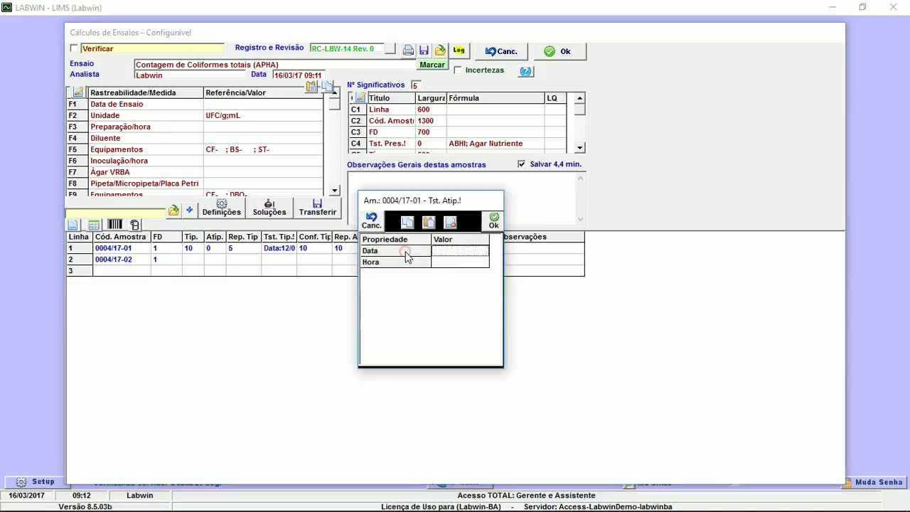
pyautogui.click(447, 252)
pyautogui.write('12/03/17')
pyautogui.click(490, 220)
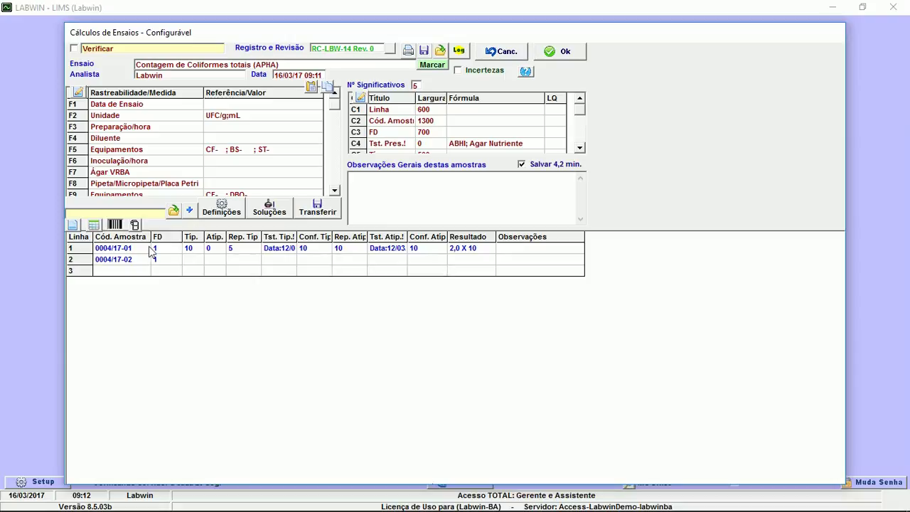
# Step: Insert a duplicate row for sample 0004/17-01 ahead of sample 0004/17-02
pyautogui.click(124, 261)
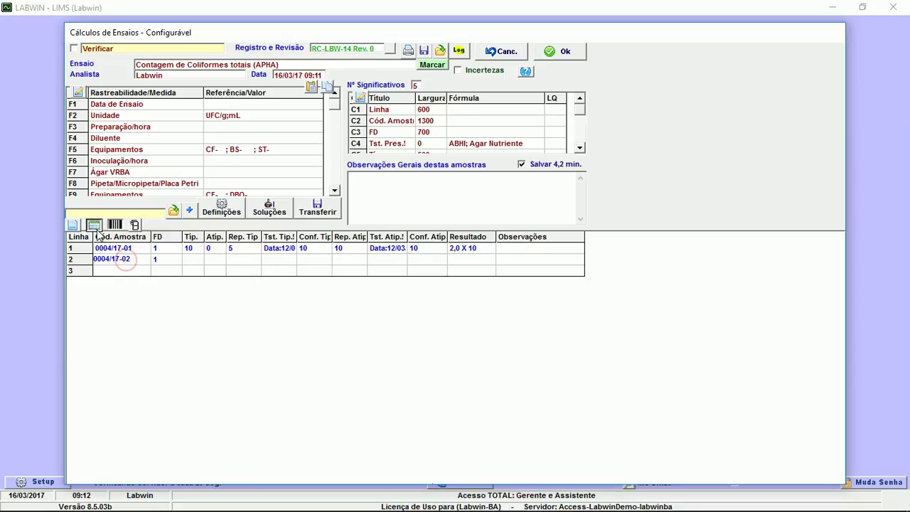
pyautogui.click(95, 226)
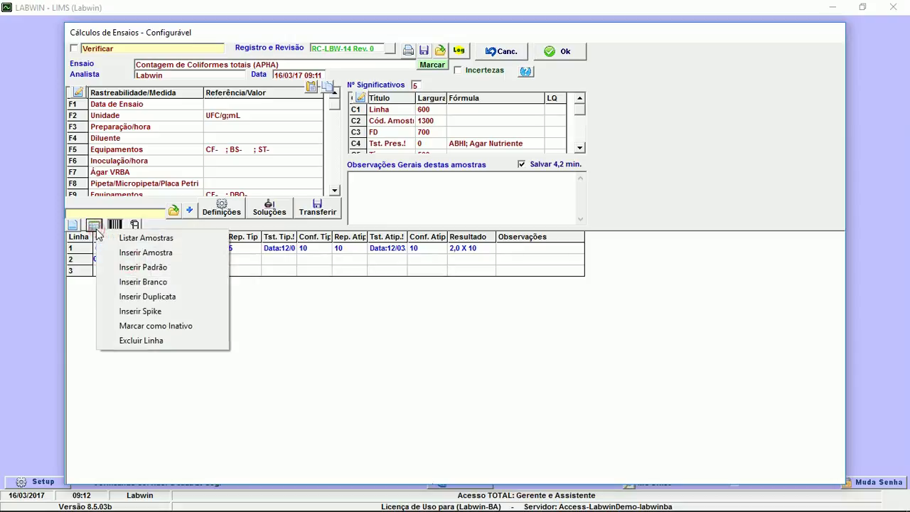
pyautogui.click(145, 297)
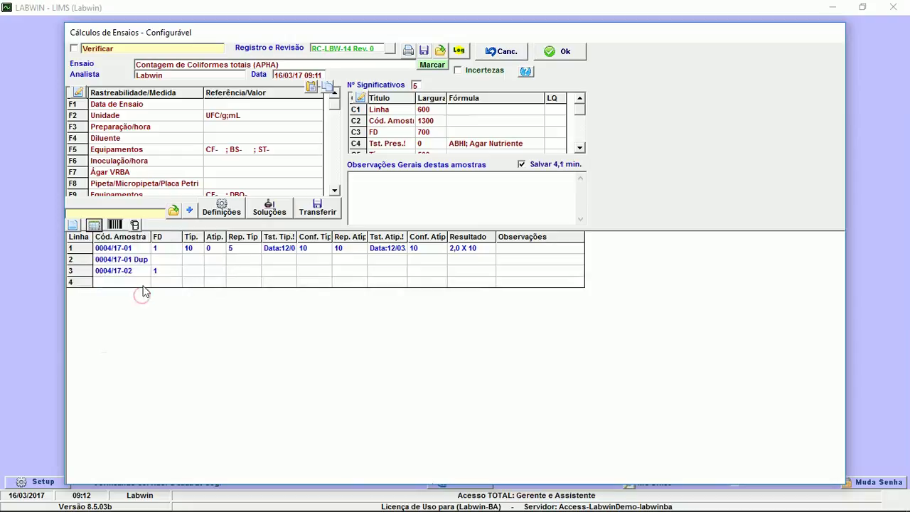
# Step: Enter FD 1, Tip. 9, Atip. 0 and Rep. Tip 5 for the duplicate of sample 0004/17-01
pyautogui.click(161, 261)
pyautogui.write('1')
pyautogui.press('Tab')
pyautogui.click(203, 261)
pyautogui.write('10')
pyautogui.click(219, 261)
pyautogui.write('0')
pyautogui.click(252, 262)
pyautogui.write('5')
pyautogui.click(196, 261)
pyautogui.write('9')
# Step: Enter Conf. Tip 9 and Rep. Atip 8 for the duplicate of sample 0004/17-01
pyautogui.click(270, 261)
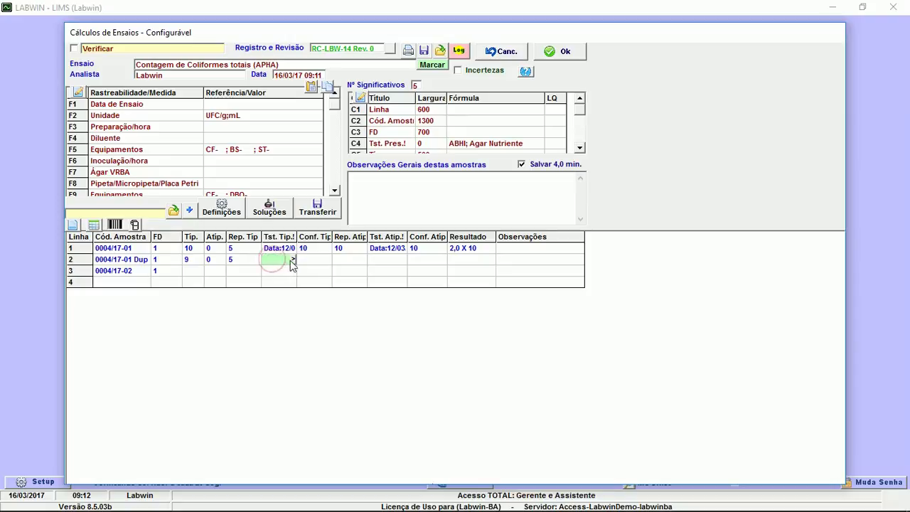
pyautogui.click(300, 262)
pyautogui.write('9')
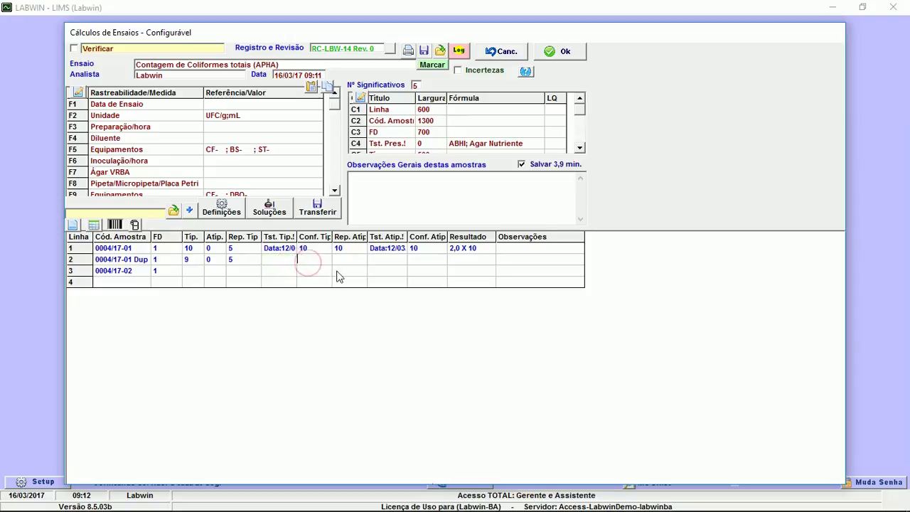
pyautogui.click(360, 260)
pyautogui.write('8')
pyautogui.click(424, 261)
# Step: Enter Tip. 9, Atip. 0, Rep. Tip 5, Conf. Tip 8 and Rep. Atip 7 for sample 0004/17-02
pyautogui.click(188, 270)
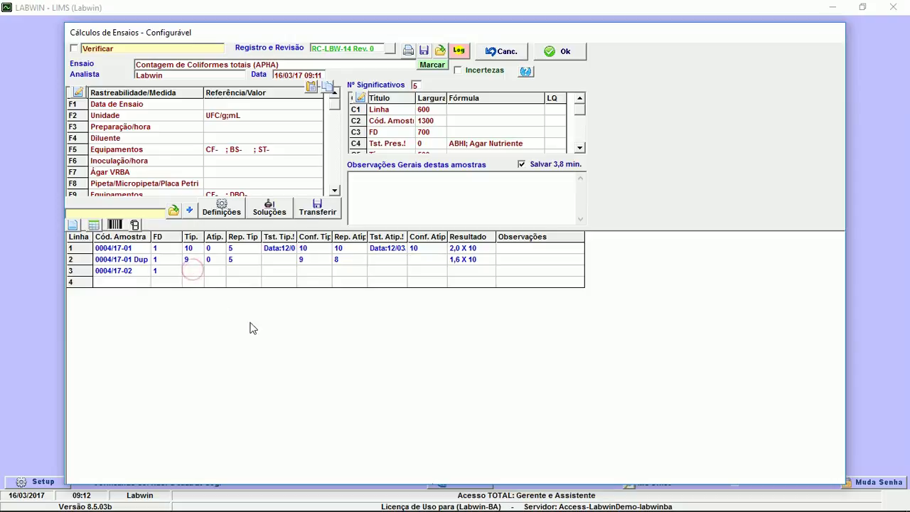
pyautogui.write('9')
pyautogui.press('Tab')
pyautogui.write('0')
pyautogui.write('5')
pyautogui.click(310, 276)
pyautogui.write('8')
pyautogui.click(341, 273)
pyautogui.write('7')
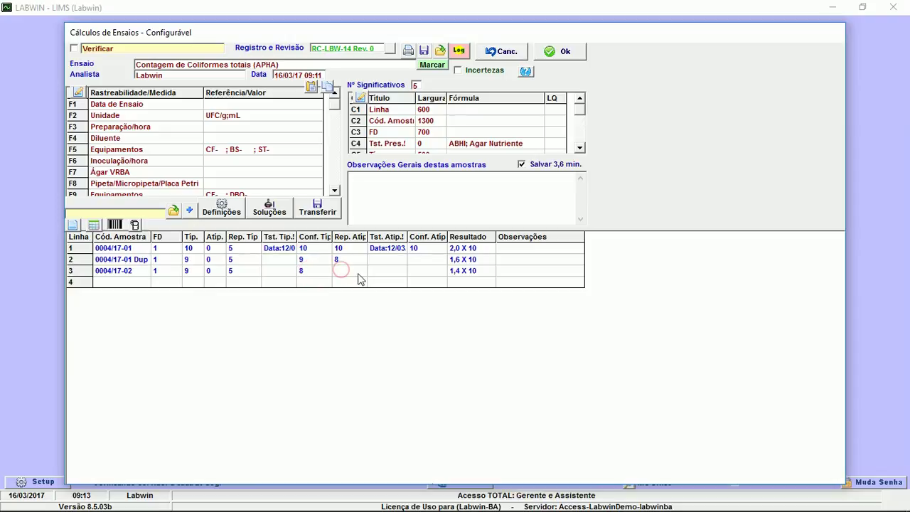
pyautogui.click(375, 271)
pyautogui.click(423, 272)
# Step: Set the traceability fields Data de Ensaio to 16/03/17 and Preparação/hora to 12
pyautogui.click(248, 107)
pyautogui.write('16/03/17')
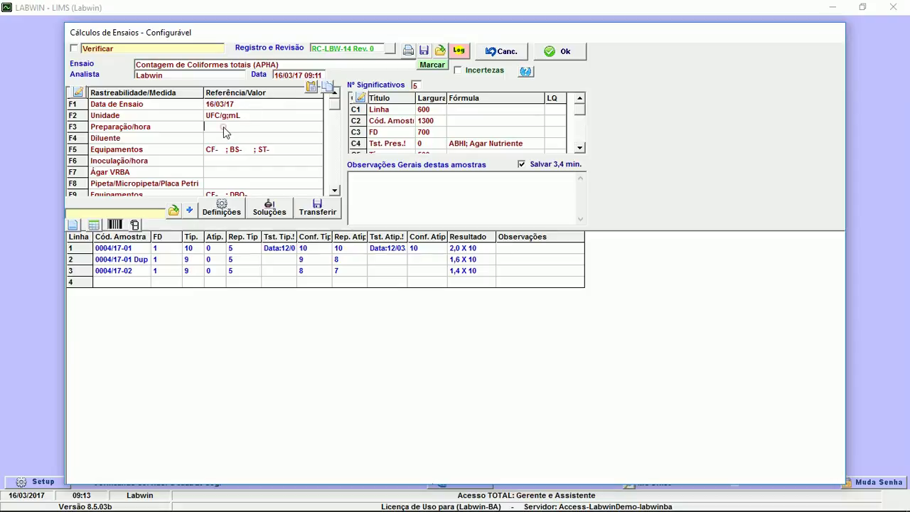
pyautogui.write('12')
# Step: Transfer the results of all samples, accepting the duplicate average as the Coliformes totais result of sample 0004/17-01
pyautogui.click(316, 205)
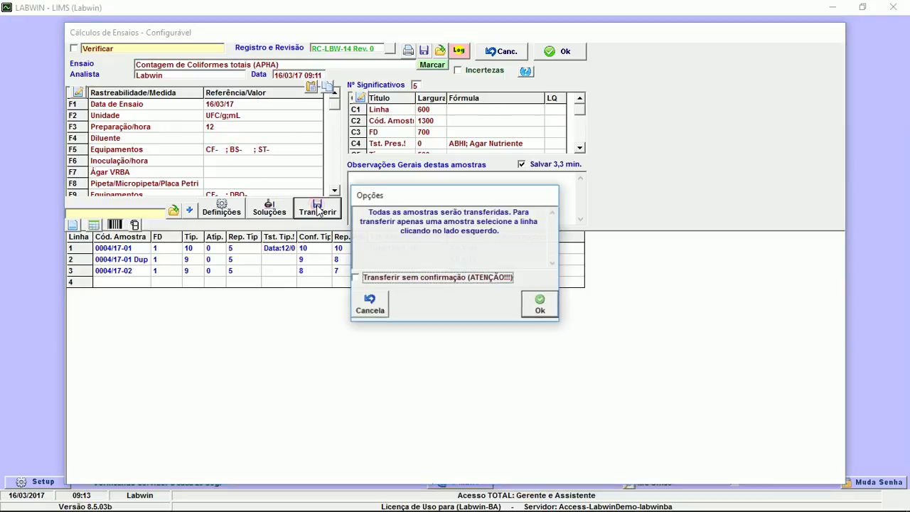
pyautogui.click(405, 281)
pyautogui.click(535, 305)
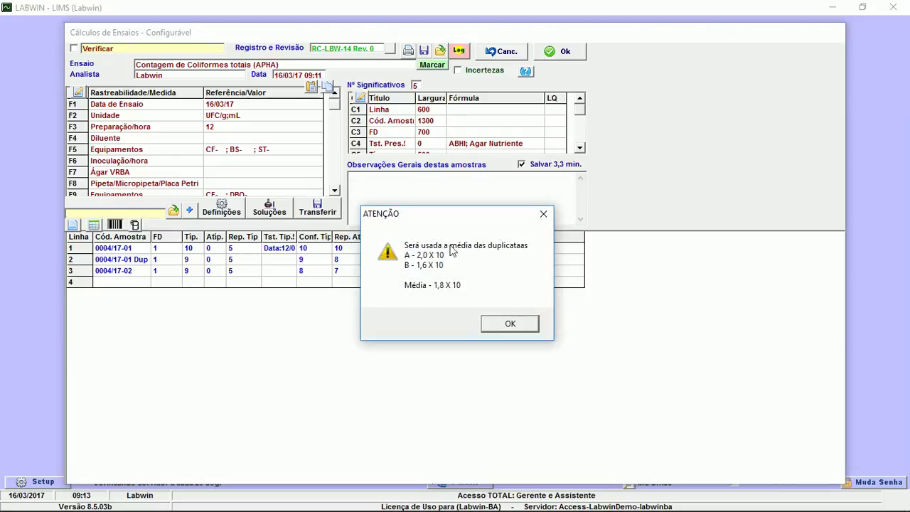
pyautogui.click(509, 324)
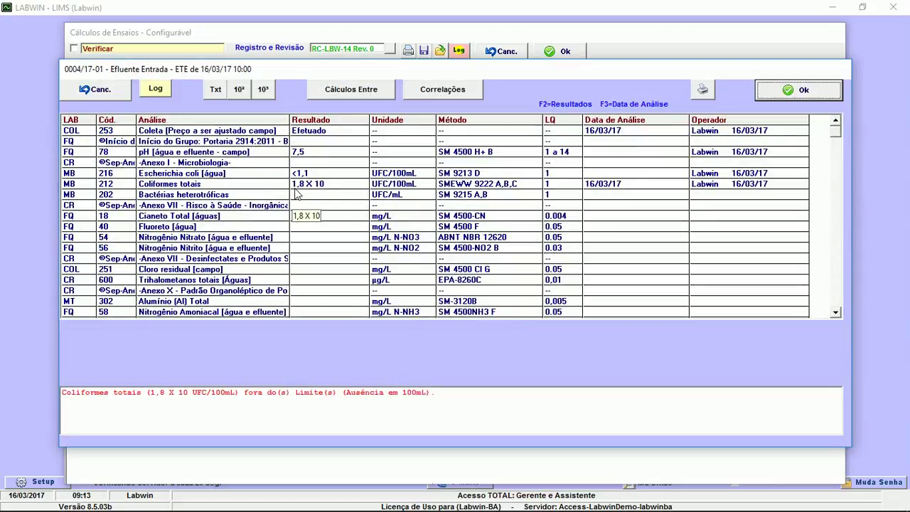
pyautogui.click(773, 92)
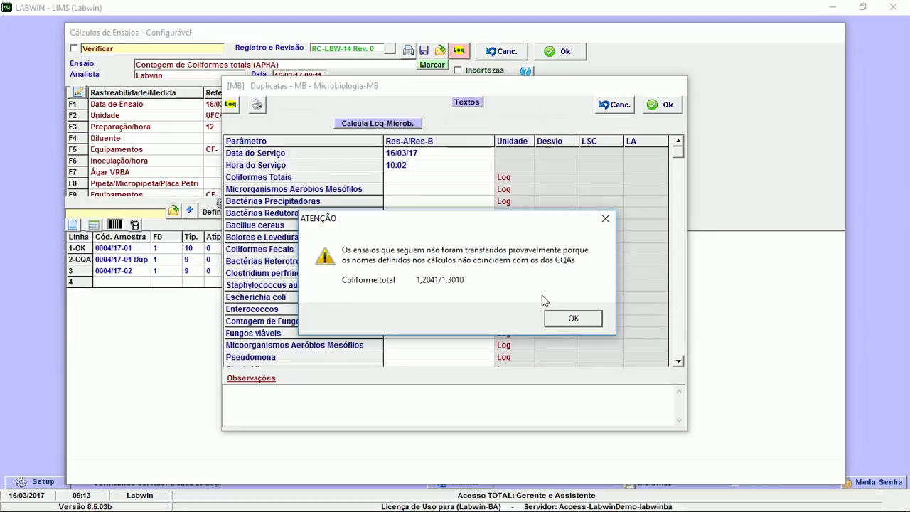
# Step: Accept the microbiology duplicates record and the transferred result of sample 0004/17-02, and save the coliform calculation
pyautogui.click(573, 317)
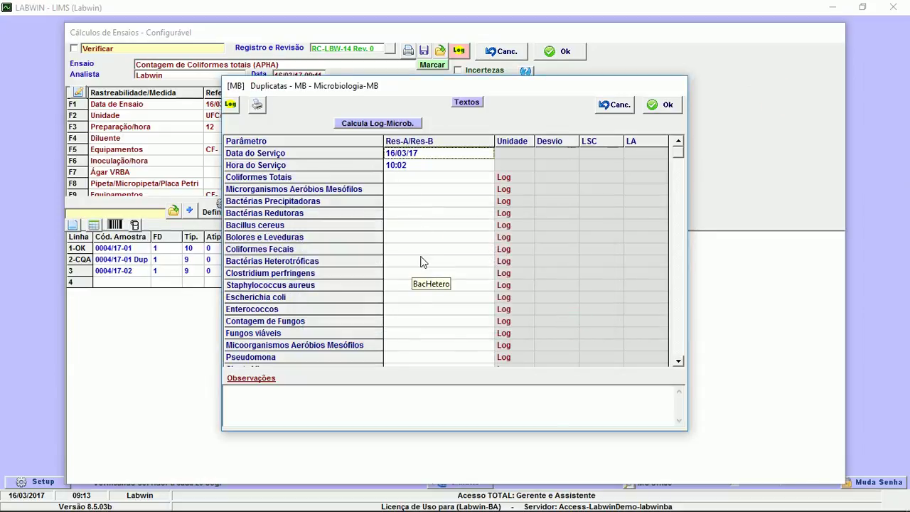
pyautogui.click(661, 107)
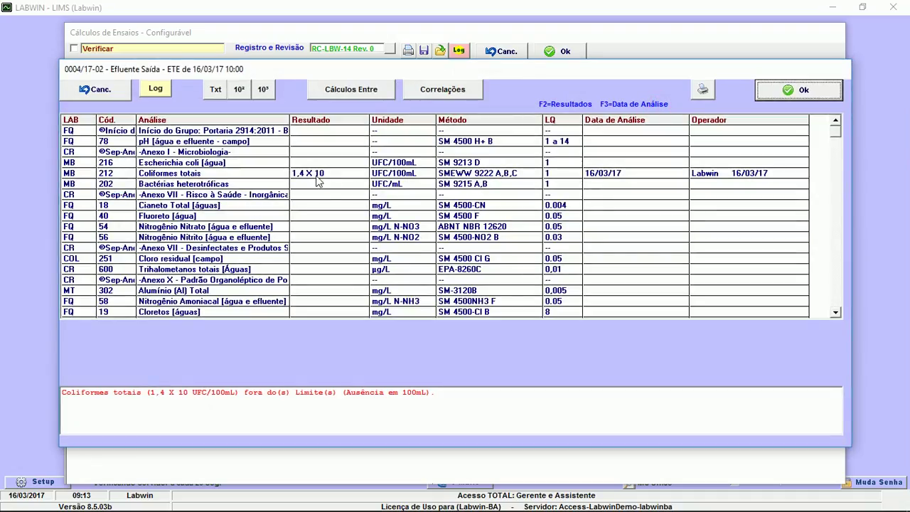
pyautogui.click(771, 90)
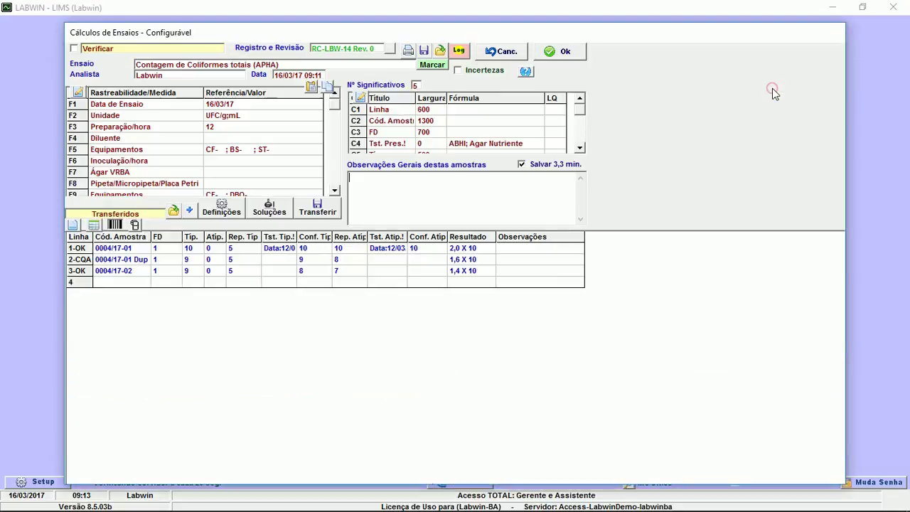
pyautogui.click(555, 54)
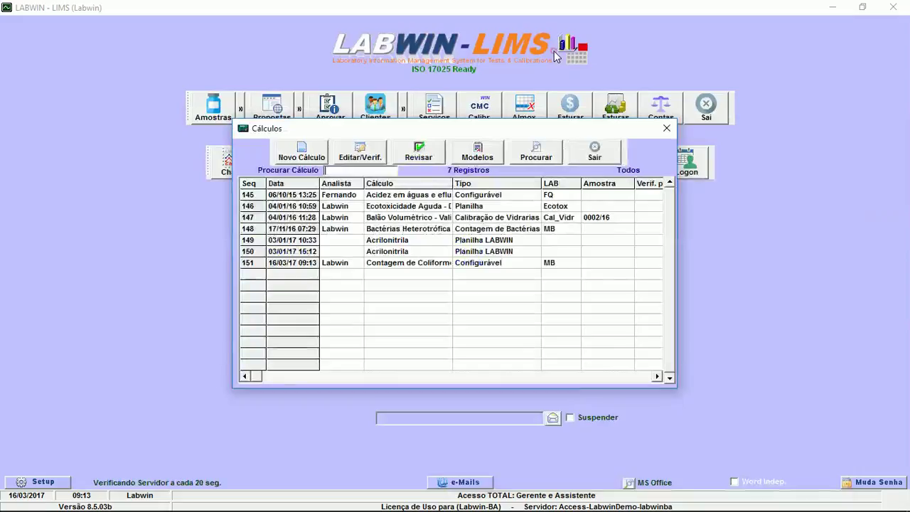
# Step: Reopen the Contagem de Coliformes totais calculation, try out its verification mark and leave it cleared
pyautogui.click(415, 268)
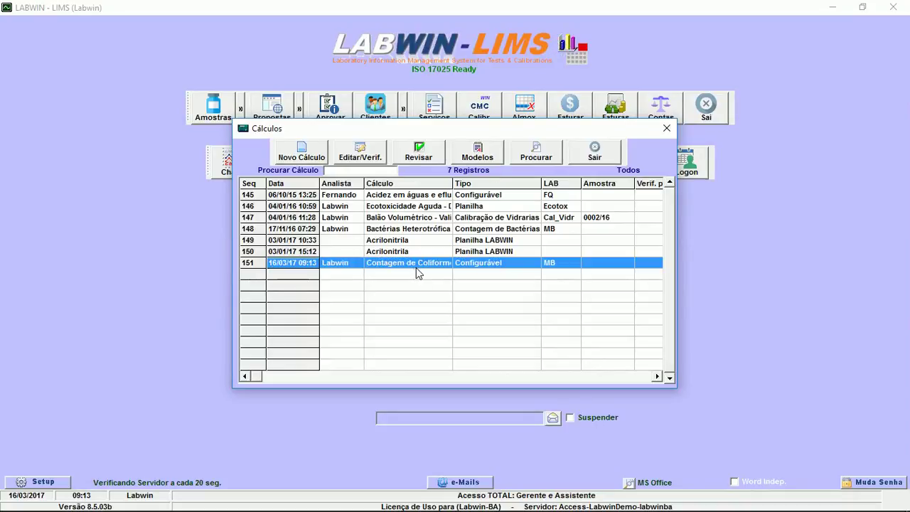
pyautogui.click(362, 154)
pyautogui.click(74, 49)
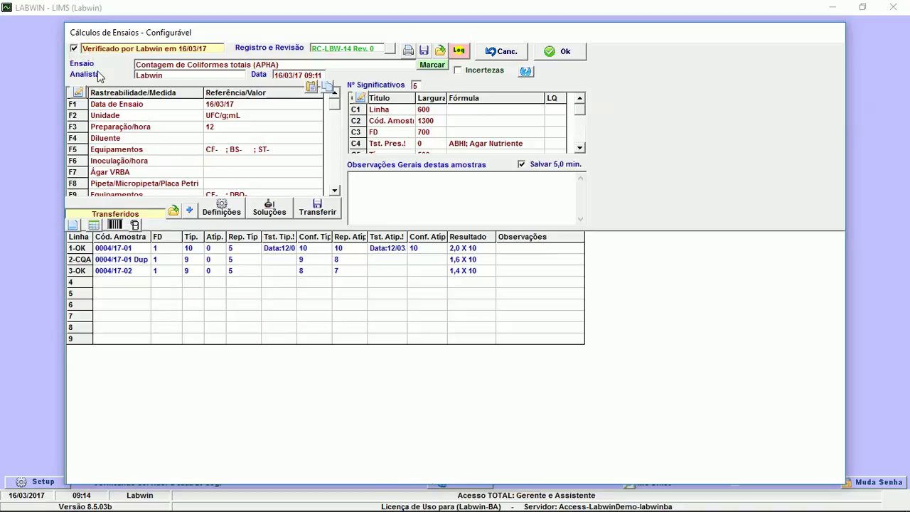
pyautogui.click(74, 49)
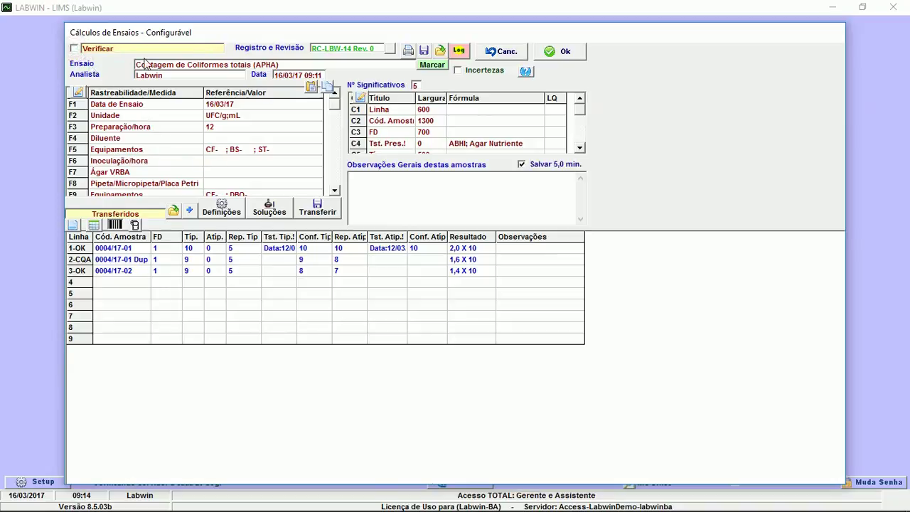
pyautogui.click(74, 49)
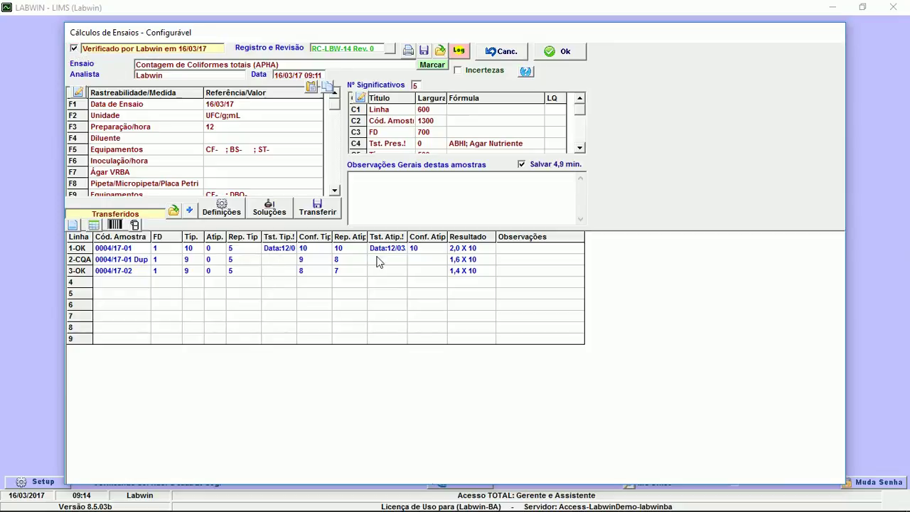
pyautogui.click(74, 49)
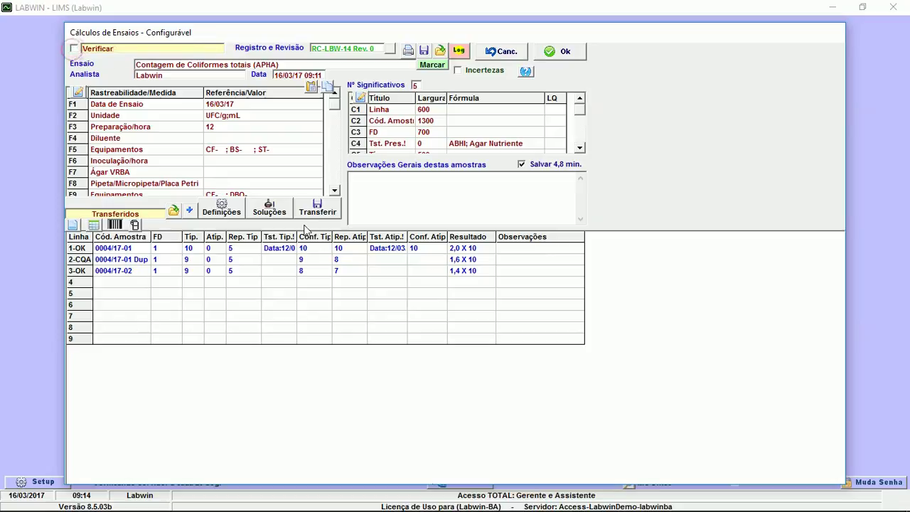
# Step: Review the change log of the coliform calculation and close the calculation
pyautogui.click(459, 51)
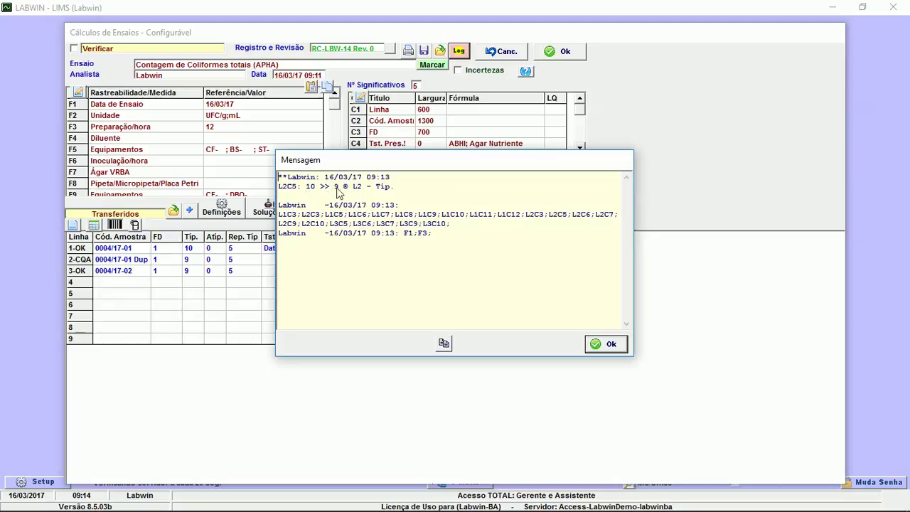
pyautogui.click(605, 344)
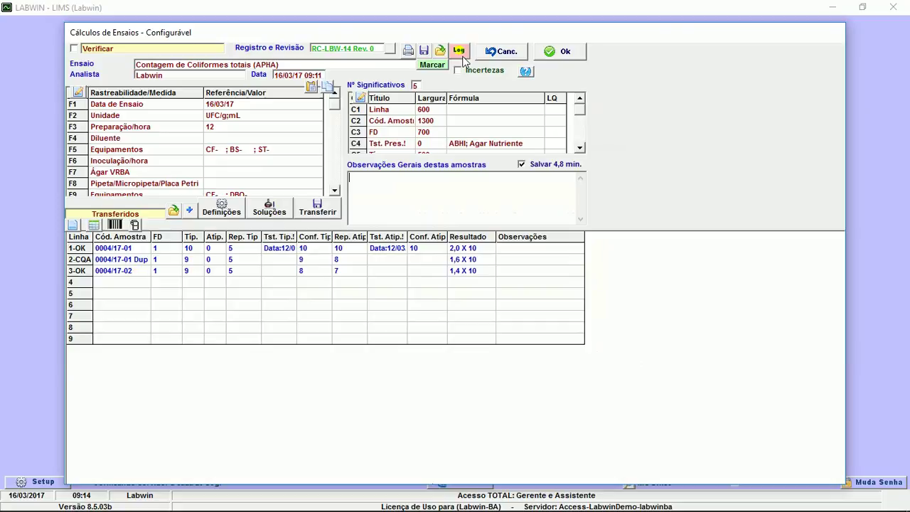
pyautogui.click(554, 56)
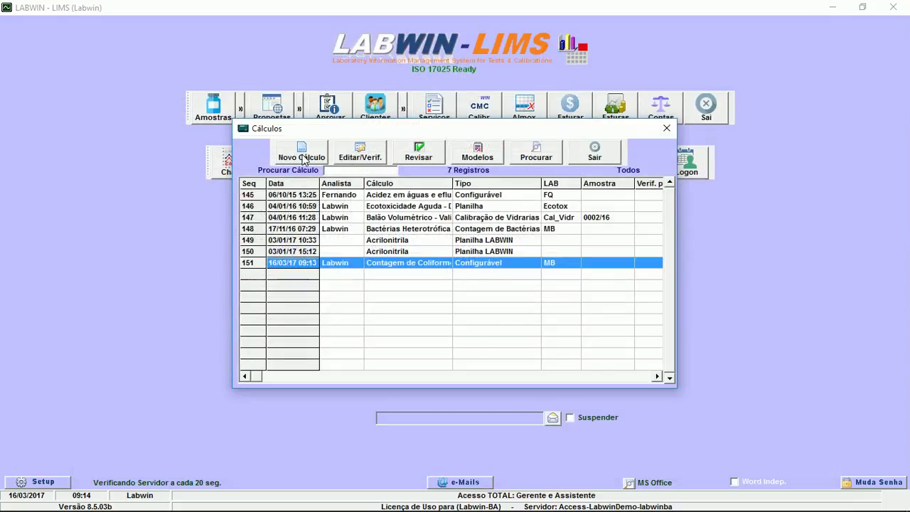
# Step: Open the Acidez em águas e efluentes calculation for editing and view its Res. Bruto and Resultado formulas
pyautogui.click(387, 194)
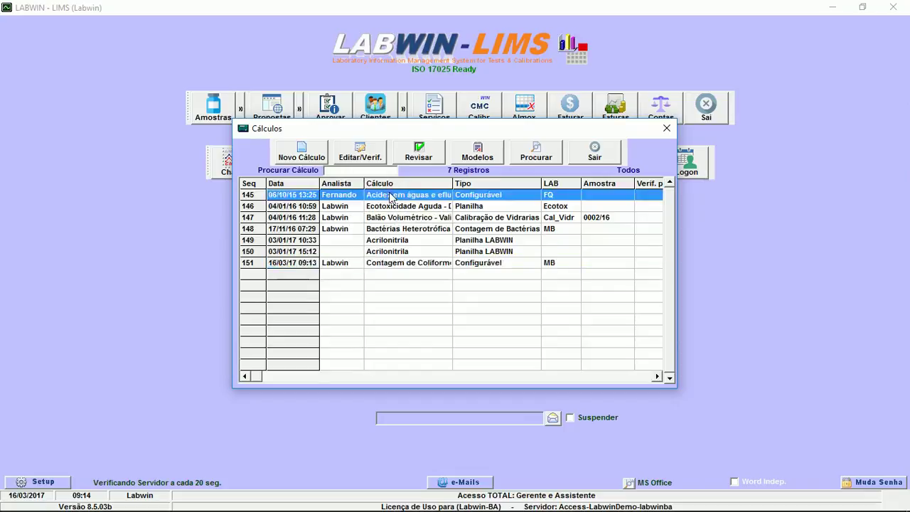
pyautogui.click(364, 152)
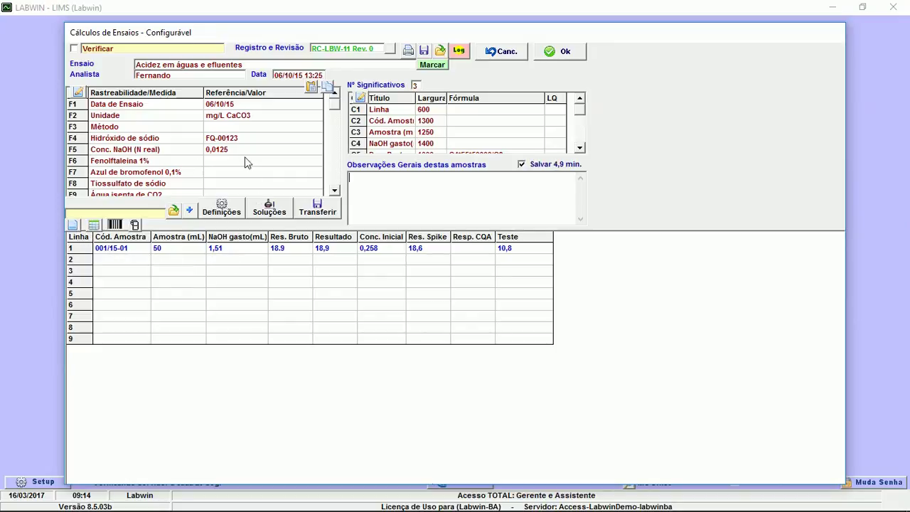
pyautogui.scroll(-6, 580, 146)
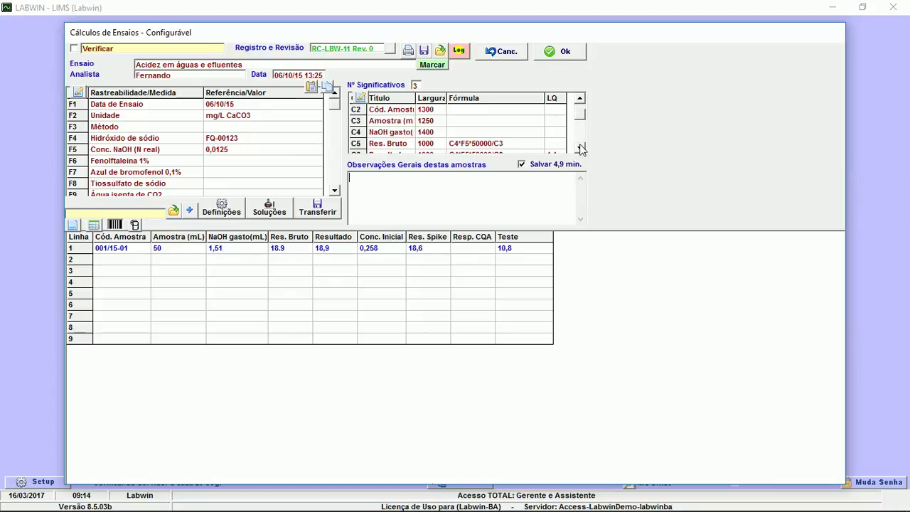
pyautogui.moveTo(580, 143); pyautogui.dragTo(580, 112)
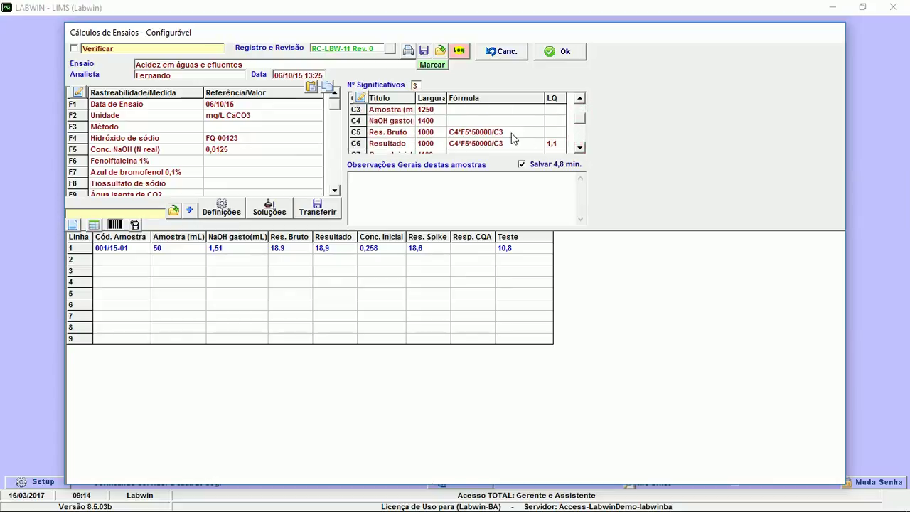
# Step: Enter 50 for Amostra (mL) and 0,02 for NaOH gasto (mL) in line 2 of the sample table
pyautogui.click(455, 219)
pyautogui.click(126, 260)
pyautogui.click(174, 263)
pyautogui.write('50')
pyautogui.click(213, 260)
pyautogui.write('1,')
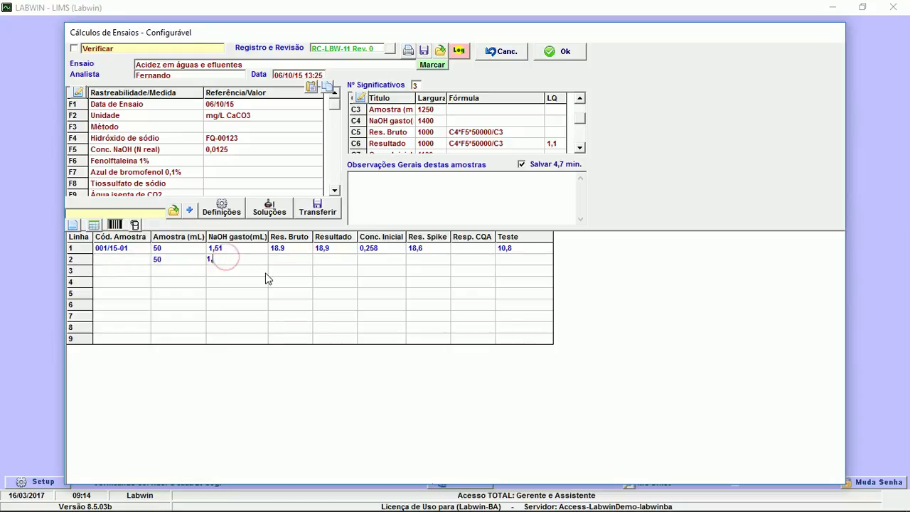
pyautogui.press('BackSpace')
pyautogui.press('BackSpace')
pyautogui.write('0,2')
pyautogui.press('BackSpace')
pyautogui.write('02')
pyautogui.click(290, 274)
# Step: Edit the column definitions so the LQ is <1,1 for Resultado and Res. Spike and <0,1 for Teste
pyautogui.click(361, 98)
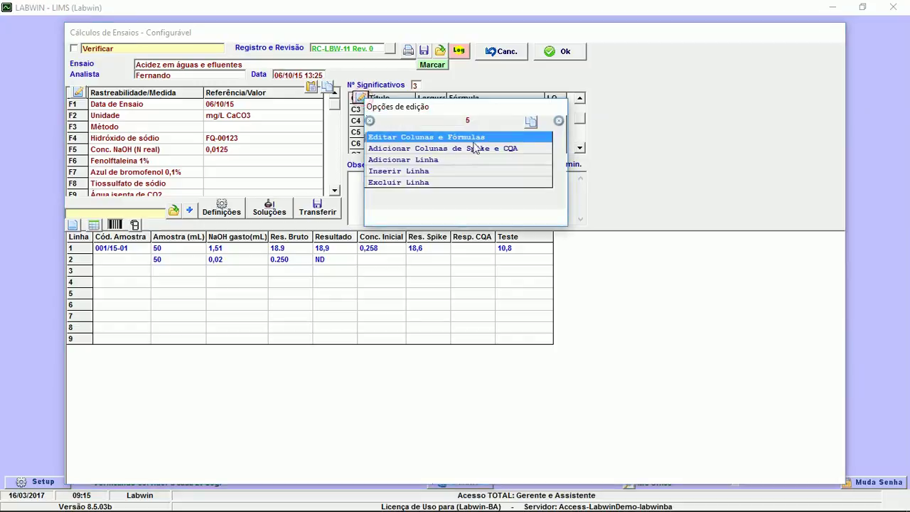
pyautogui.click(443, 142)
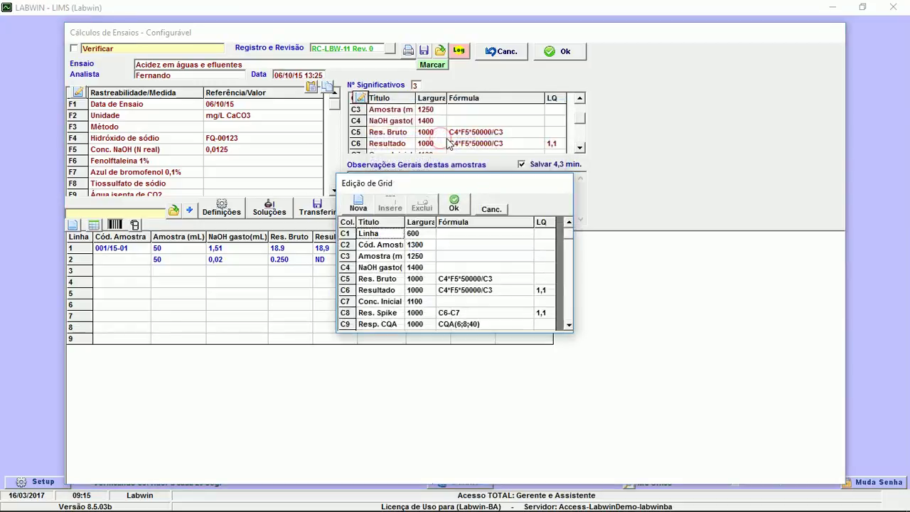
pyautogui.click(546, 292)
pyautogui.click(546, 292)
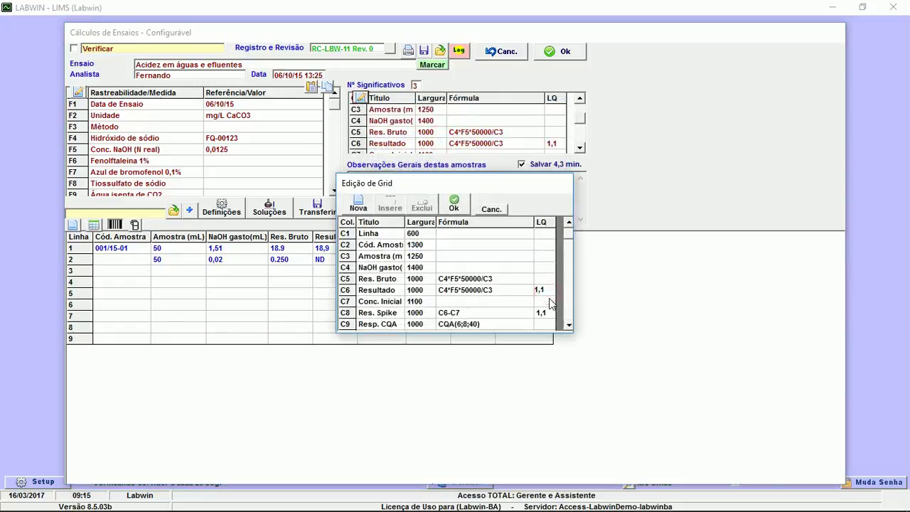
pyautogui.write('<')
pyautogui.press('Down')
pyautogui.press('Down')
pyautogui.press('Down')
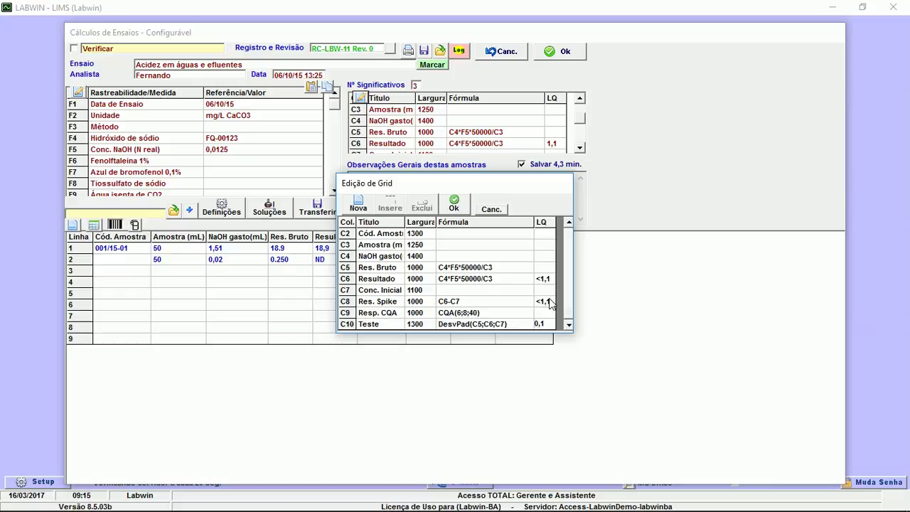
pyautogui.write('<')
pyautogui.press('Up')
pyautogui.press('Down')
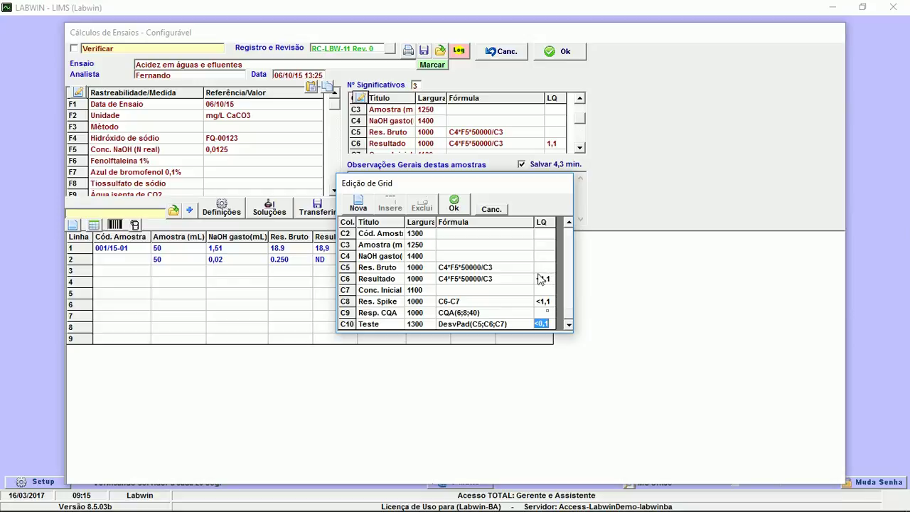
pyautogui.click(540, 323)
pyautogui.click(453, 205)
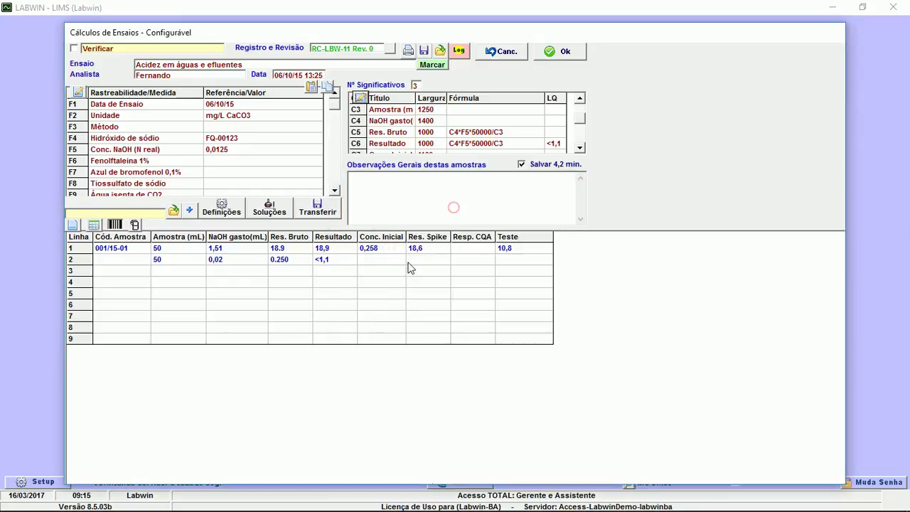
# Step: Check line 2 against the Resultado formula and LQ, and save the acidity calculation
pyautogui.click(293, 251)
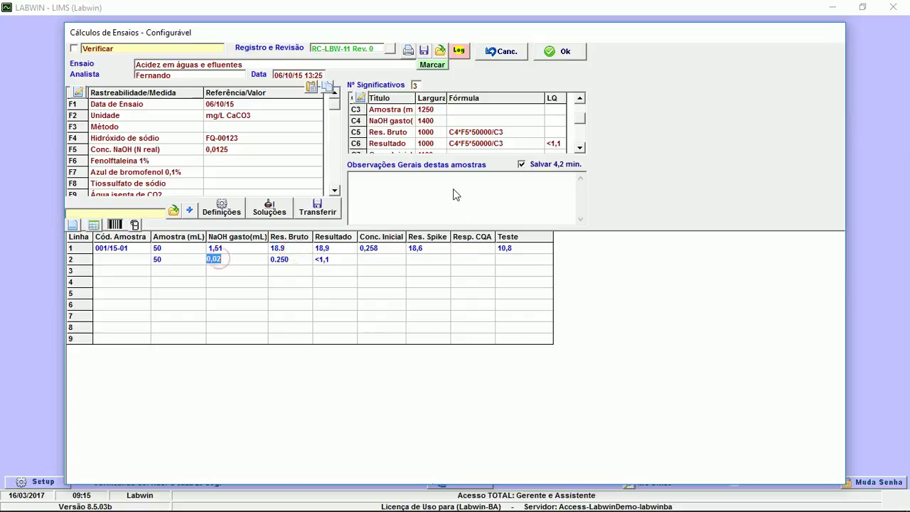
pyautogui.click(580, 147)
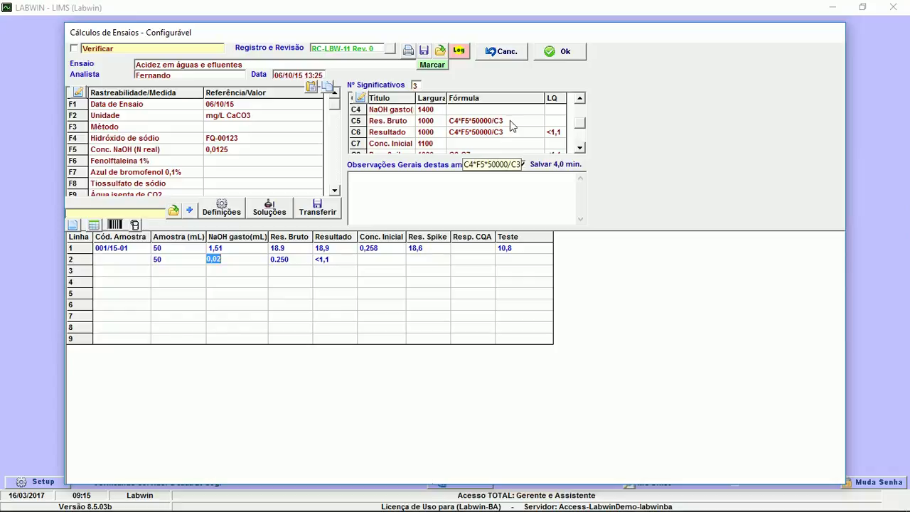
pyautogui.click(558, 52)
# Step: Reopen the Acidez em águas e efluentes calculation and mark it as Validação
pyautogui.click(360, 152)
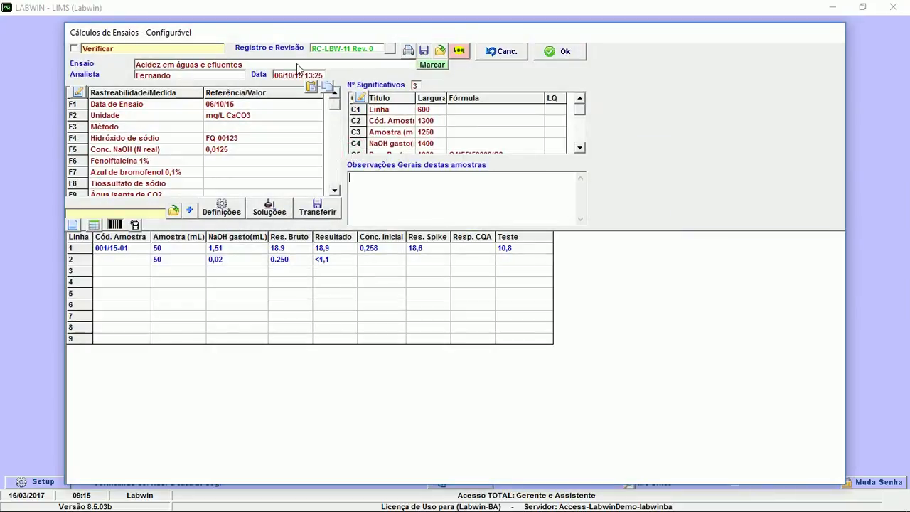
pyautogui.click(429, 66)
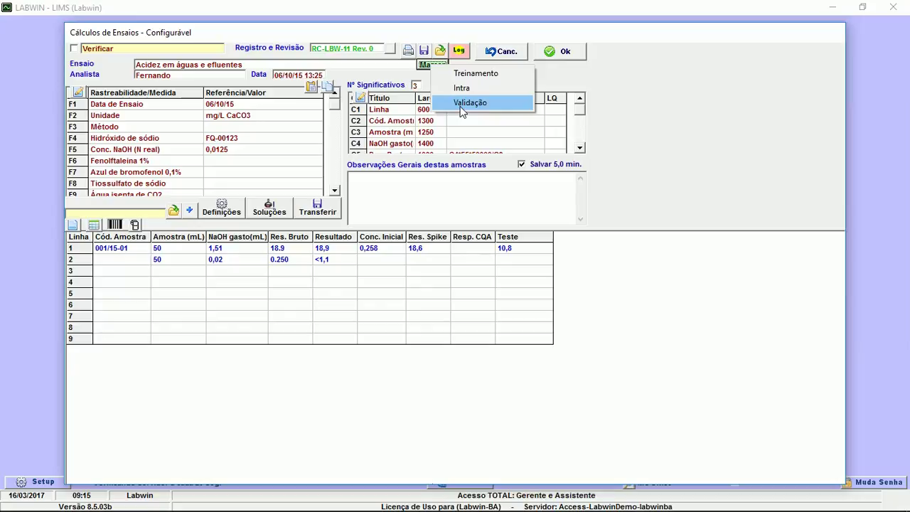
pyautogui.click(158, 251)
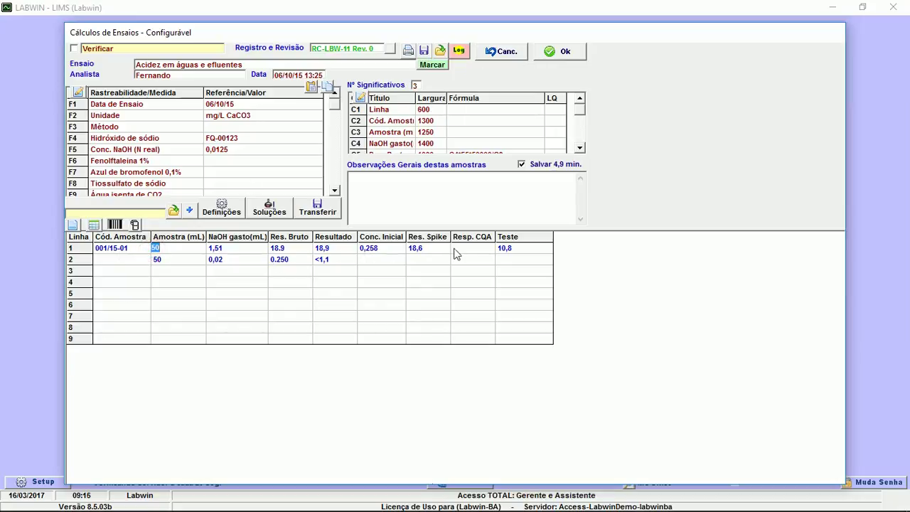
pyautogui.click(431, 64)
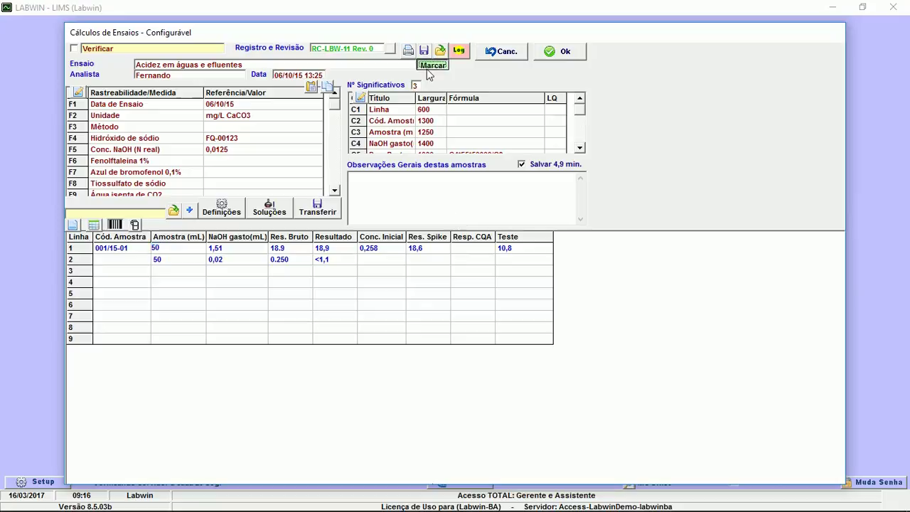
pyautogui.click(455, 106)
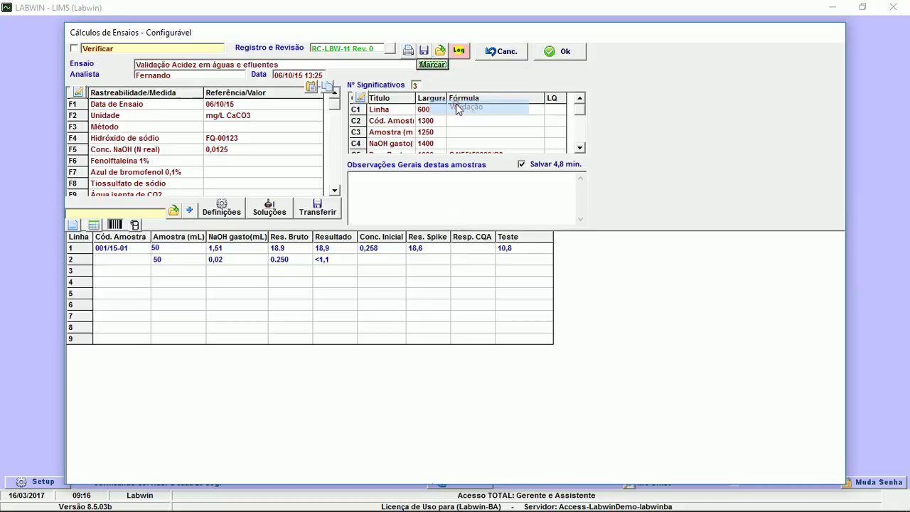
pyautogui.click(411, 195)
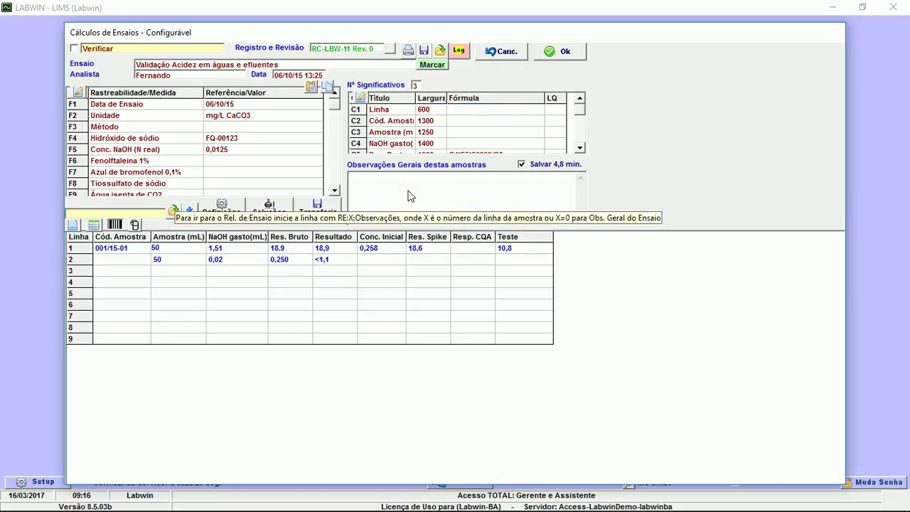
# Step: Add the general observation "Dados conferem com cálculos em calculadora científica." to the Validação Acidez em águas e efluentes calculation and save it
pyautogui.write('Dados confere')
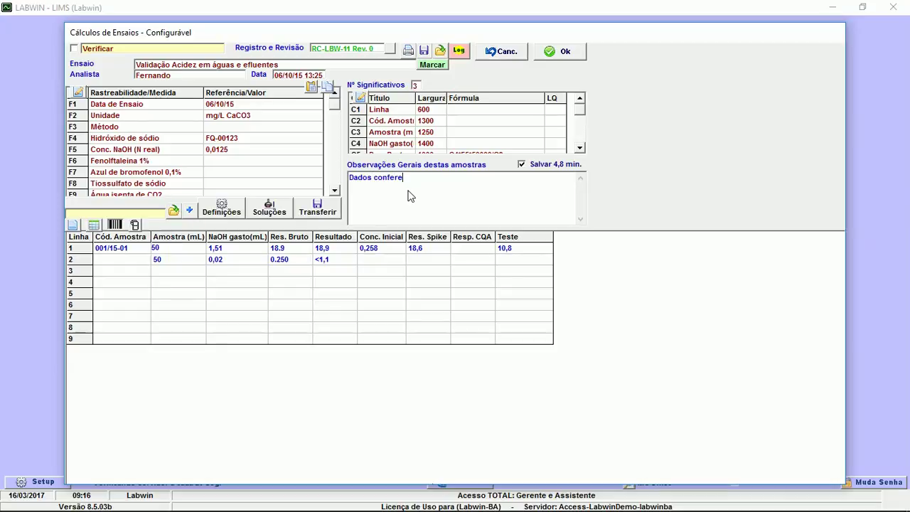
pyautogui.write('m com cálculos em calculadora científica.')
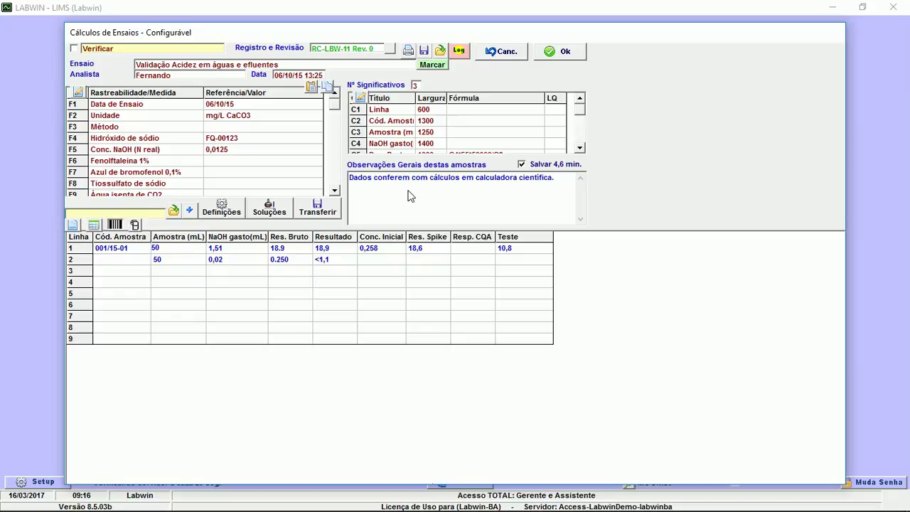
pyautogui.click(544, 54)
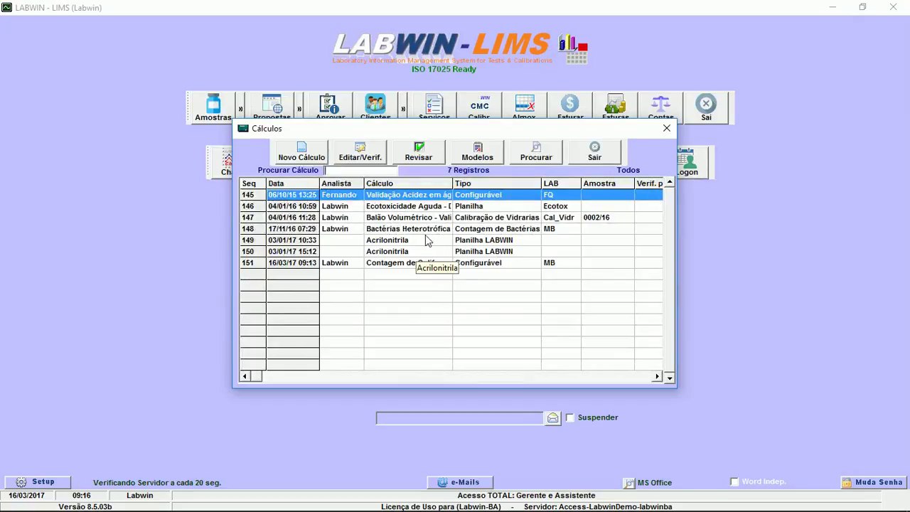
# Step: Search the calculations dated from 17/09/10 to 16/03/17 without adding other selections, and select the Validação Acidez record
pyautogui.click(536, 154)
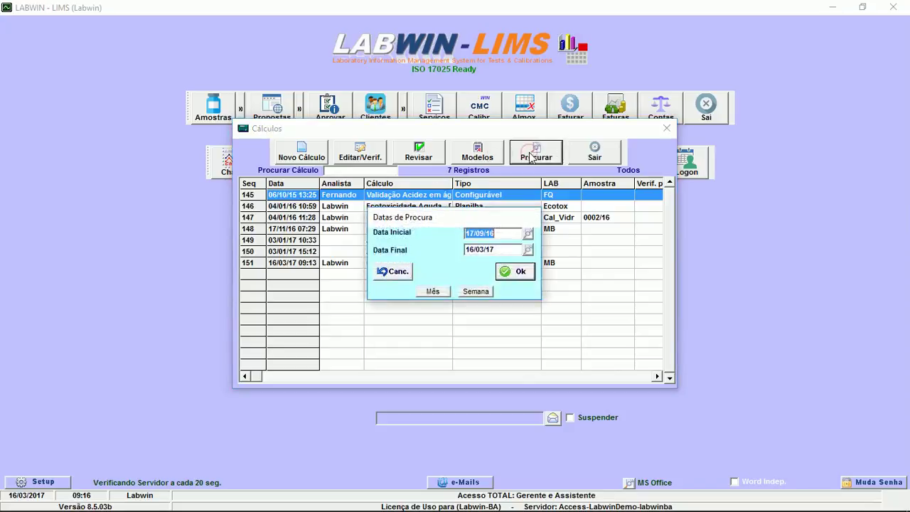
pyautogui.click(511, 236)
pyautogui.write('10')
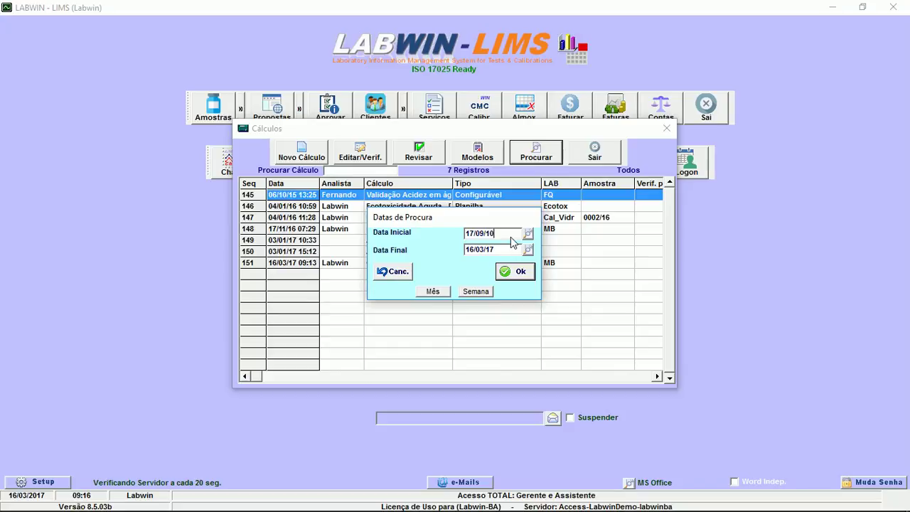
pyautogui.press('Return')
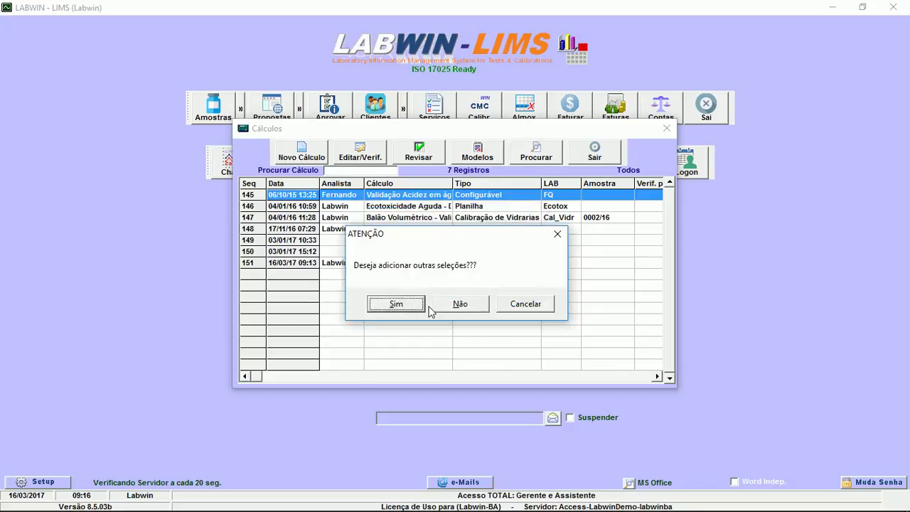
pyautogui.click(456, 304)
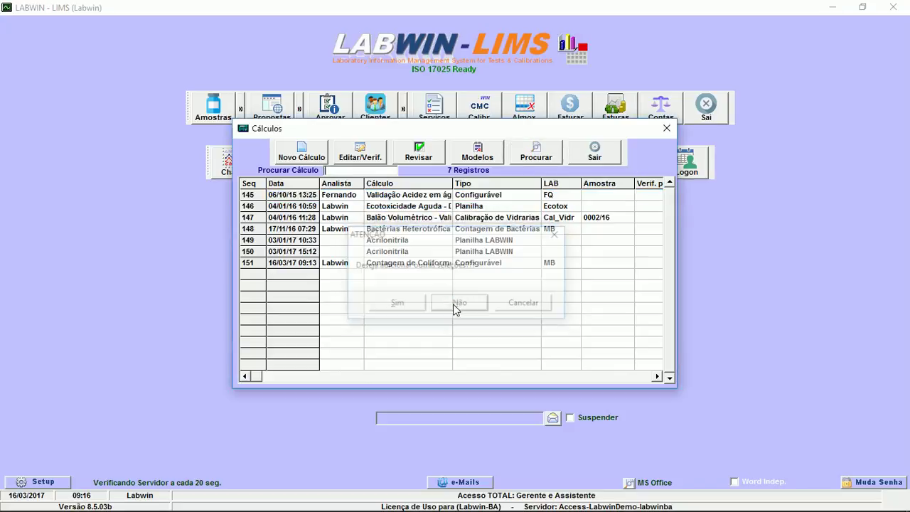
pyautogui.click(425, 199)
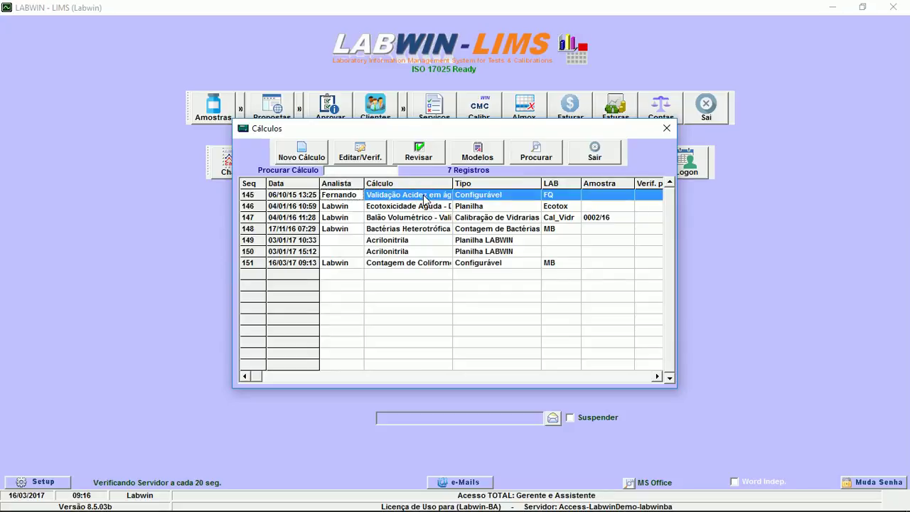
pyautogui.click(529, 158)
pyautogui.click(402, 271)
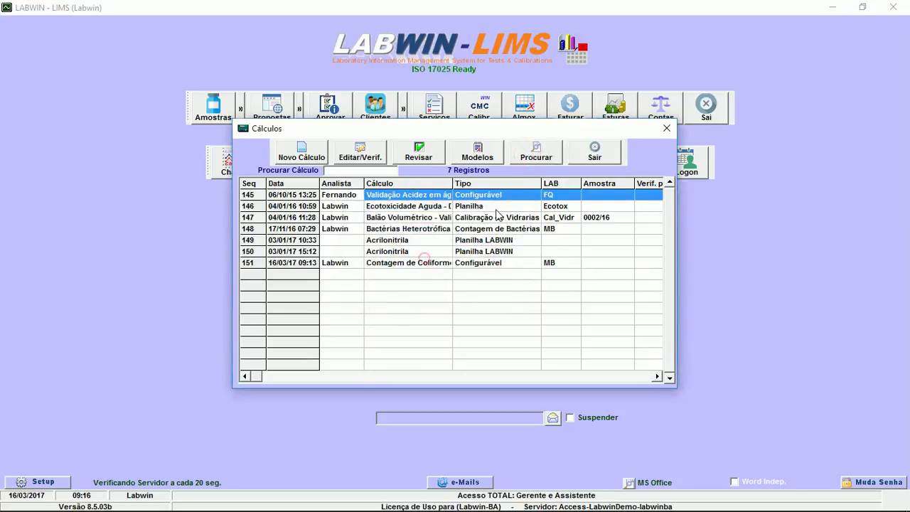
# Step: Filter the calculations list by "valid" and clear the filter again
pyautogui.click(383, 172)
pyautogui.write('valid')
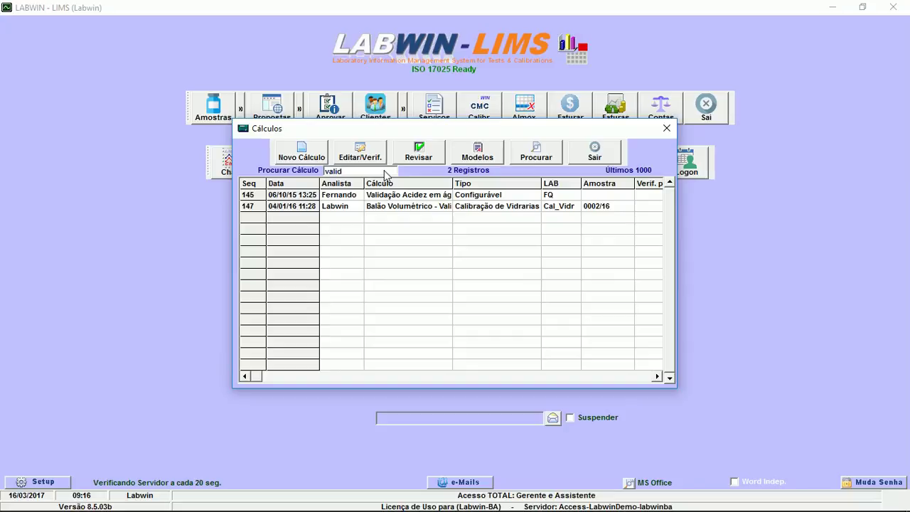
pyautogui.press('BackSpace')
pyautogui.press('BackSpace')
pyautogui.press('BackSpace')
pyautogui.press('BackSpace')
pyautogui.press('BackSpace')
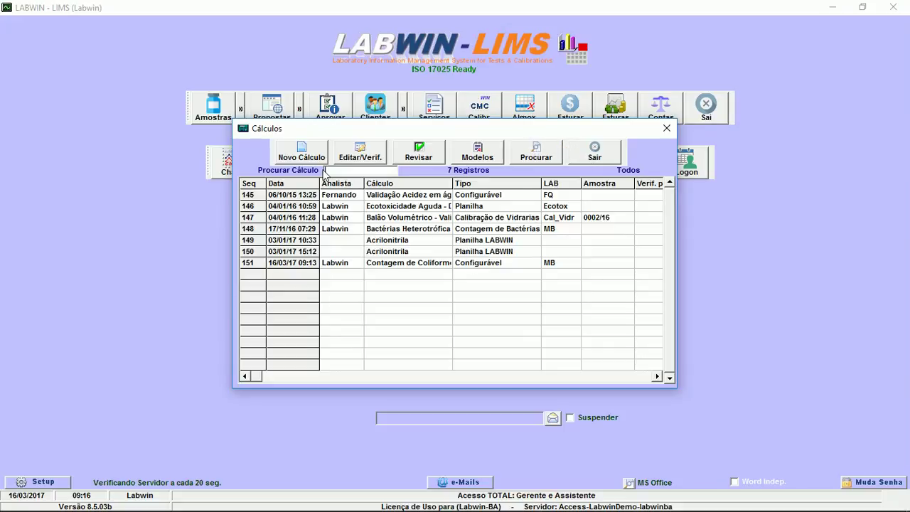
# Step: Examine the instrument import formats in a new MT metals calculation and leave it without saving
pyautogui.click(304, 156)
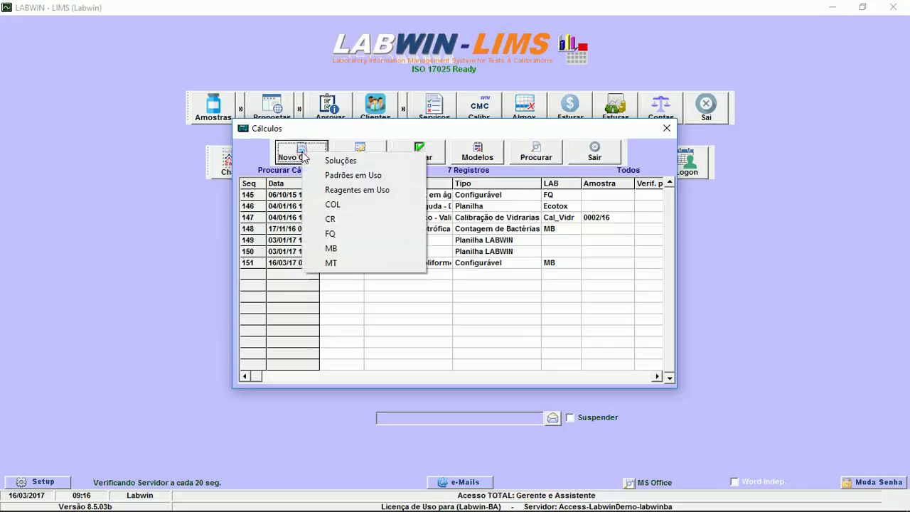
pyautogui.click(346, 263)
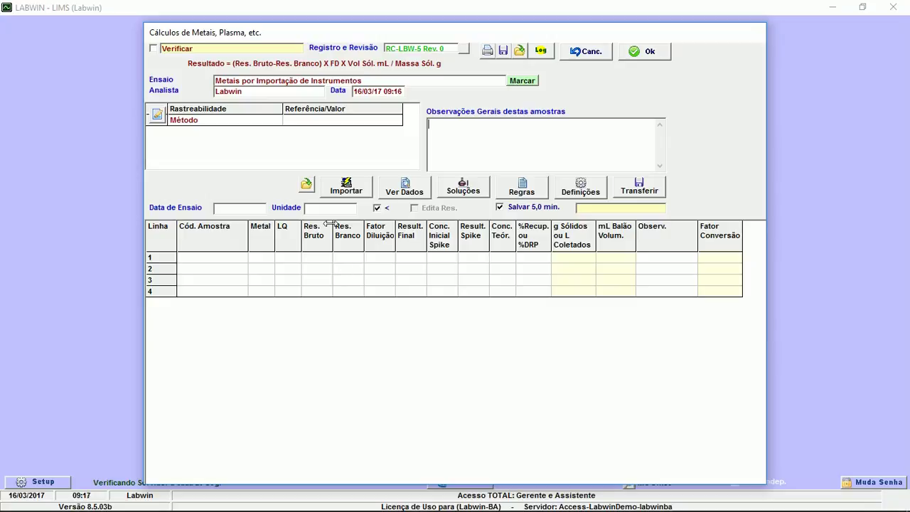
pyautogui.click(336, 195)
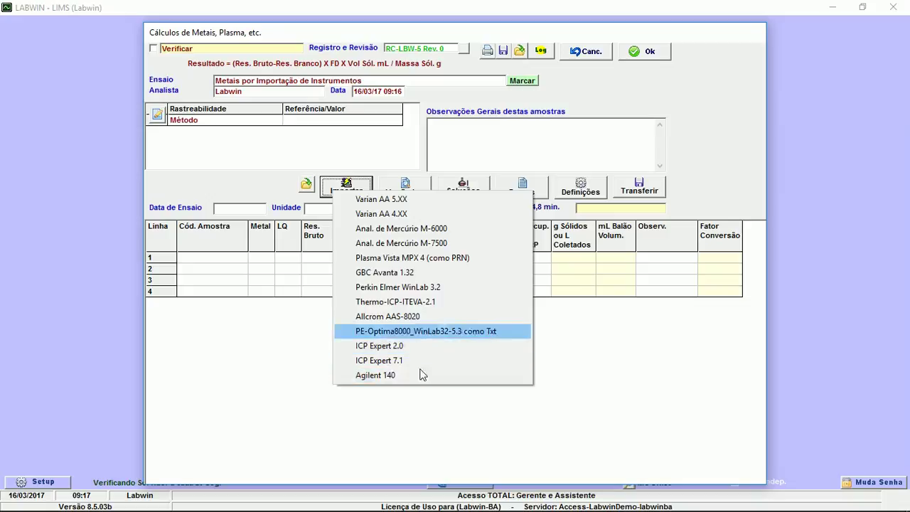
pyautogui.click(215, 263)
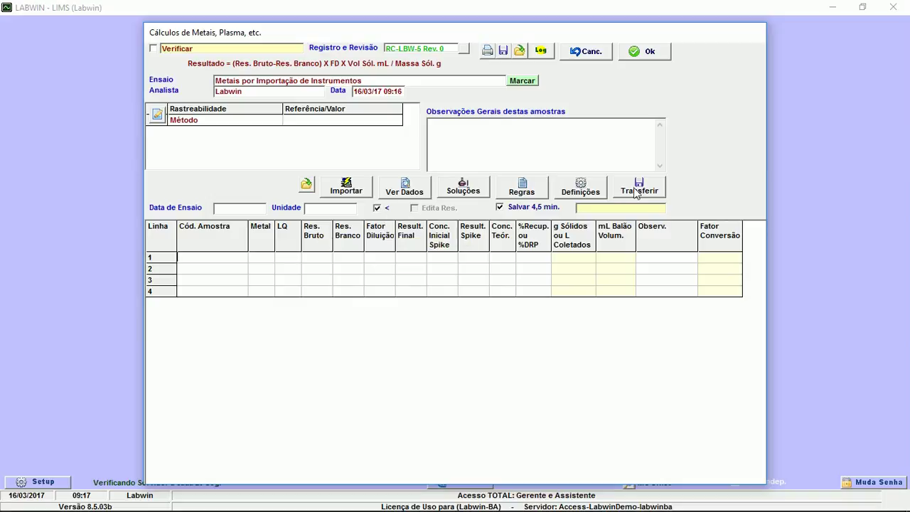
pyautogui.click(587, 56)
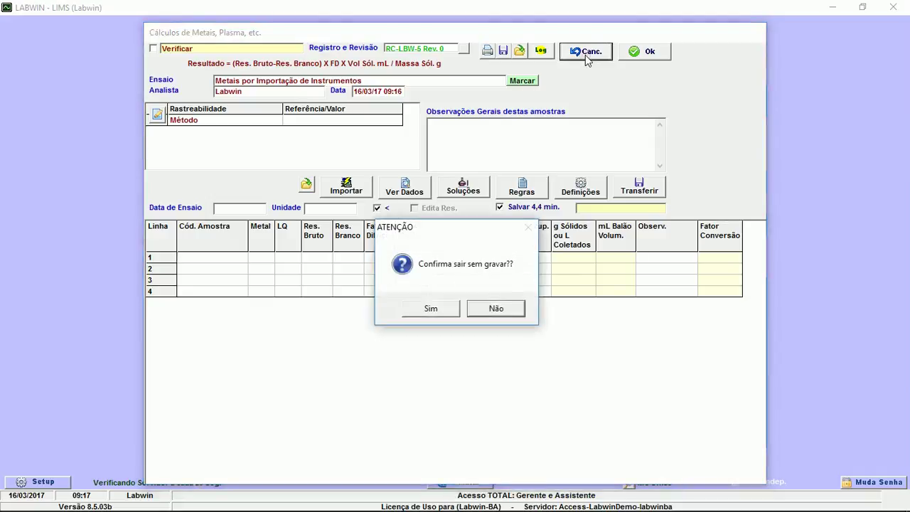
pyautogui.click(444, 308)
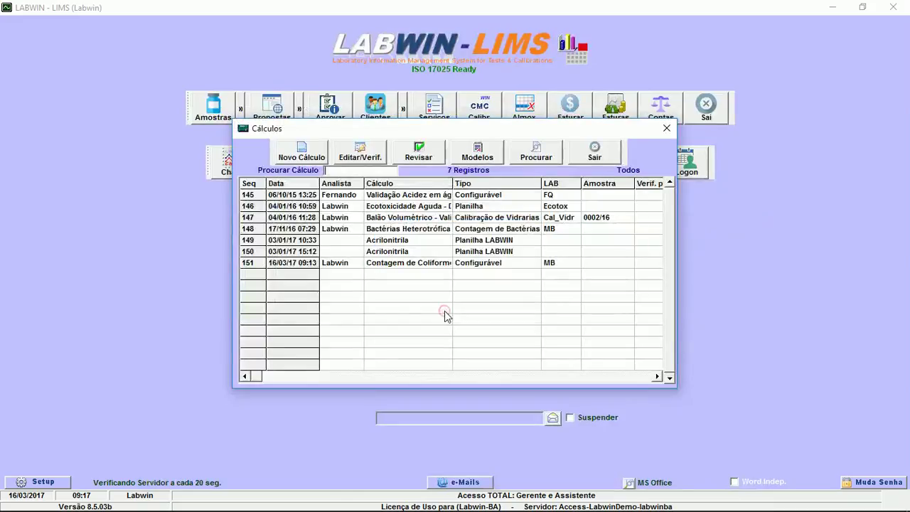
# Step: Create a new FQ solution record from the template Exemplo 1 Preparo de Ácido Clorídrico 50%
pyautogui.click(297, 156)
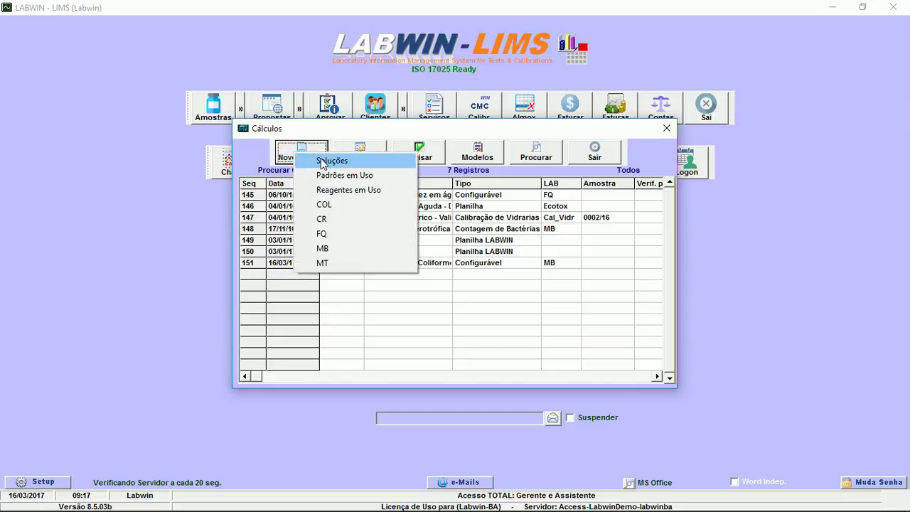
pyautogui.click(321, 161)
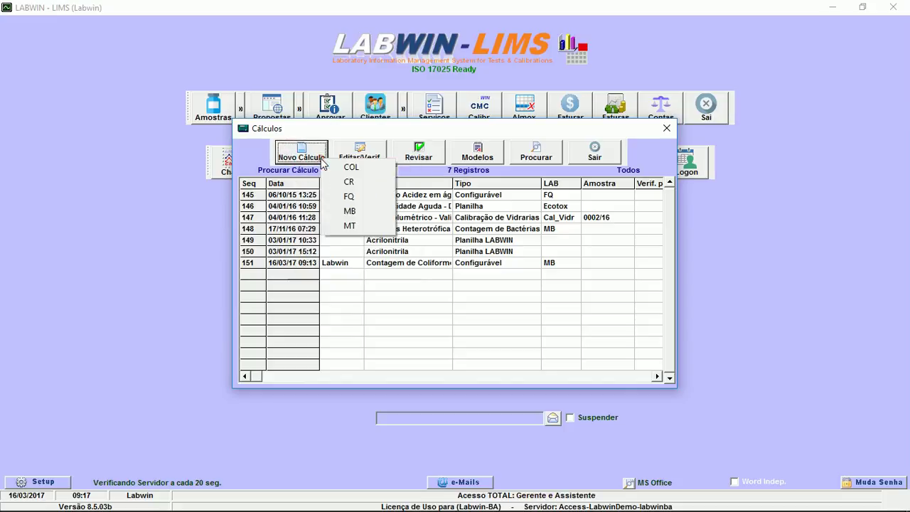
pyautogui.click(349, 196)
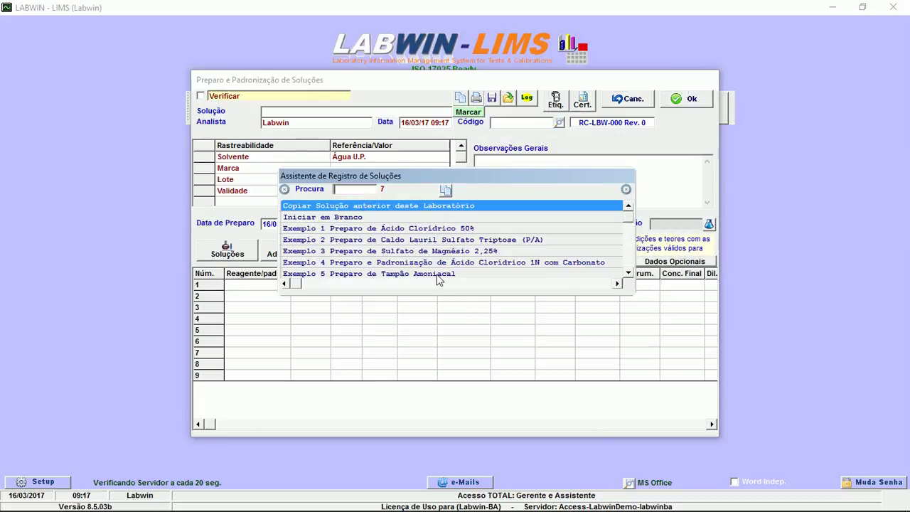
pyautogui.click(628, 273)
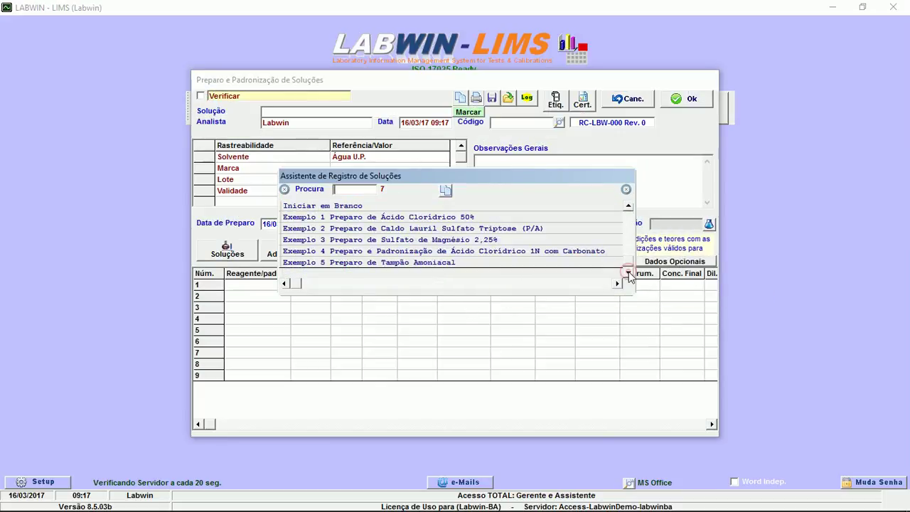
pyautogui.doubleClick(373, 217)
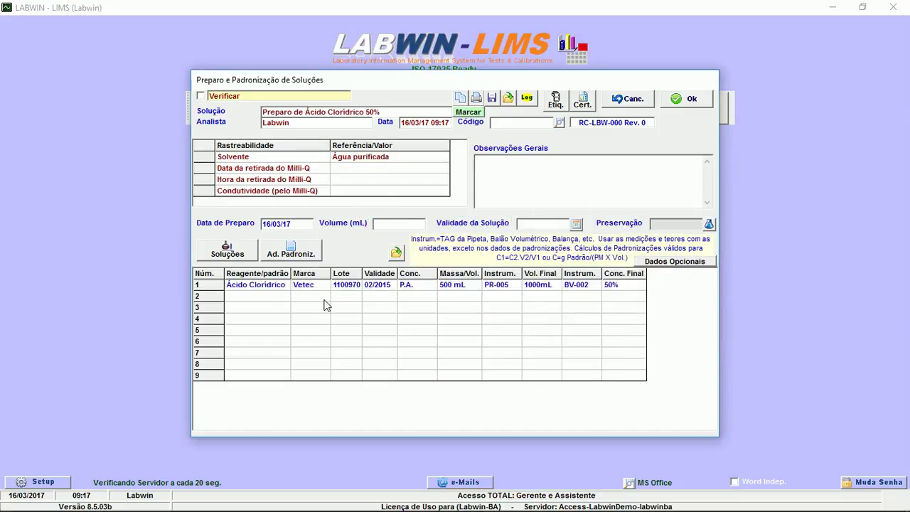
# Step: Review the lot, expiry, concentration, volume and instrument of the Ácido Clorídrico line, and save the solution record
pyautogui.click(346, 285)
pyautogui.click(377, 285)
pyautogui.click(406, 285)
pyautogui.click(455, 285)
pyautogui.click(581, 285)
pyautogui.click(683, 99)
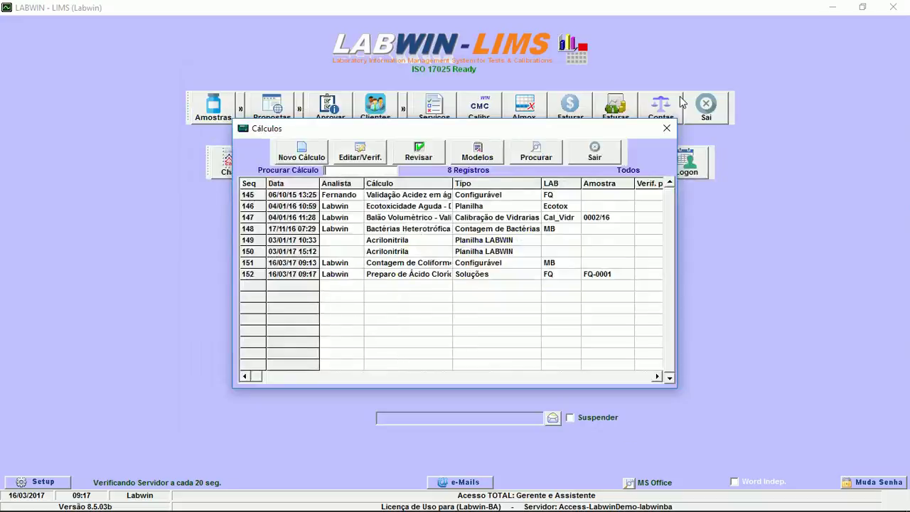
pyautogui.click(409, 278)
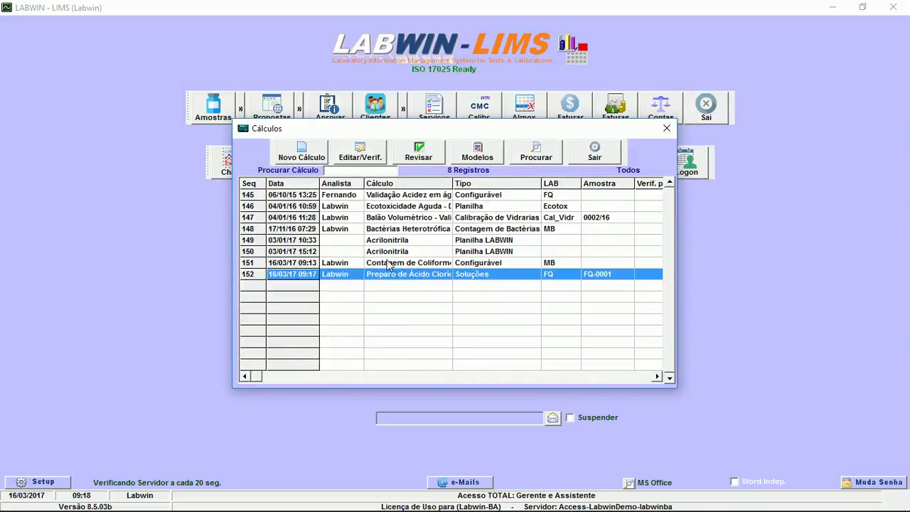
# Step: Create another solution record by copying the laboratory's earlier Preparo de Ácido Clorídrico 50%, searching from 17/09/16 with a blank name
pyautogui.click(307, 155)
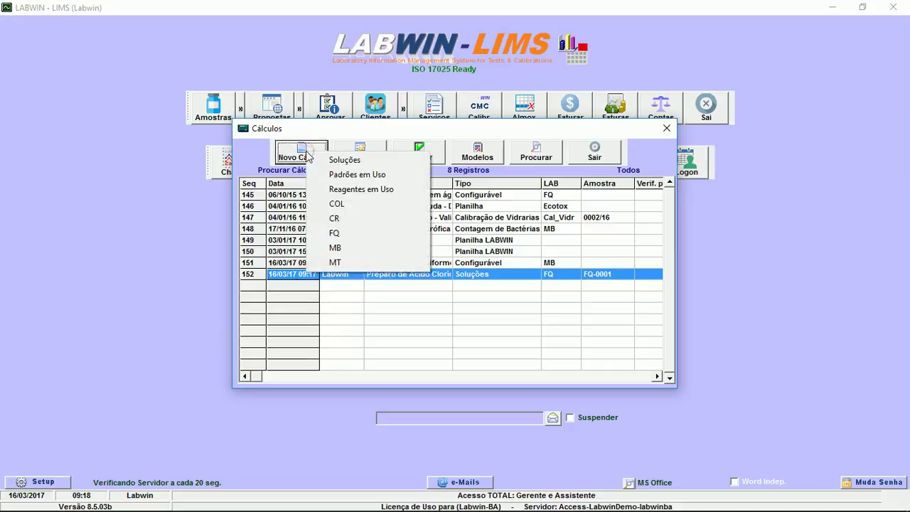
pyautogui.click(321, 157)
pyautogui.click(348, 177)
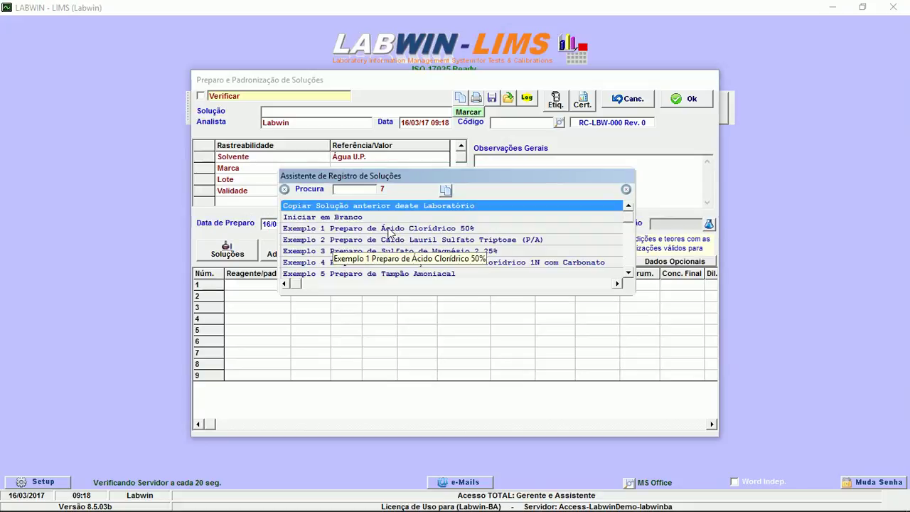
pyautogui.click(377, 206)
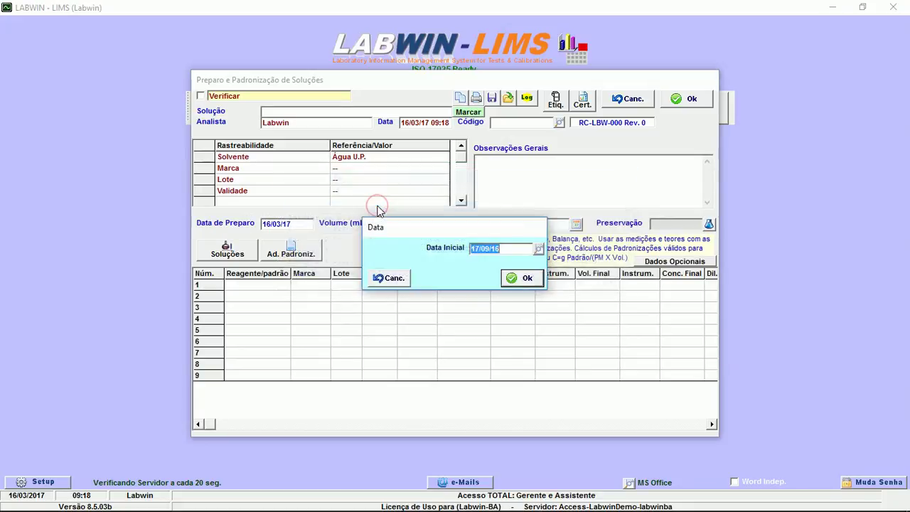
pyautogui.click(524, 279)
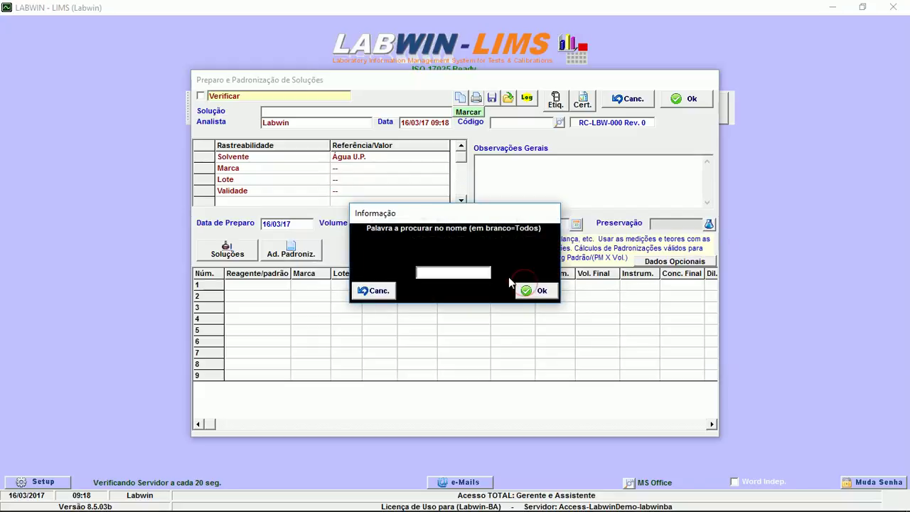
pyautogui.click(535, 291)
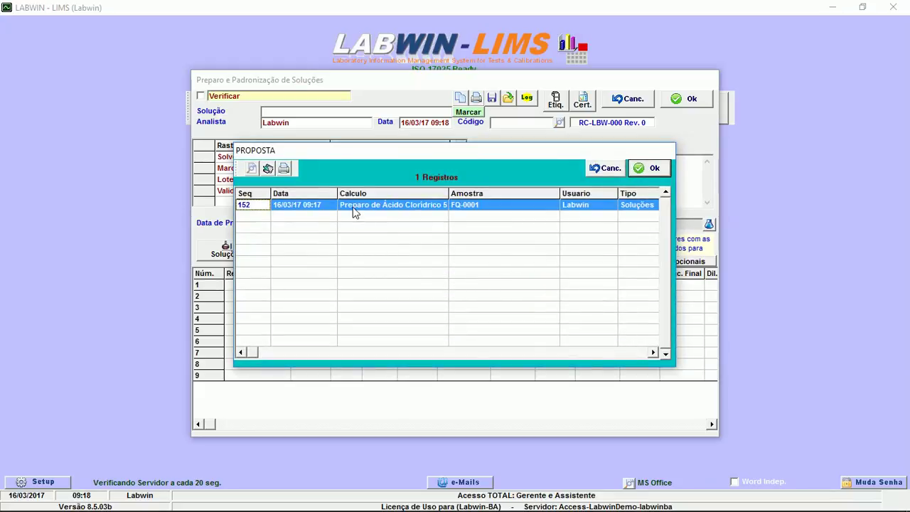
pyautogui.doubleClick(354, 205)
pyautogui.click(345, 288)
pyautogui.click(378, 291)
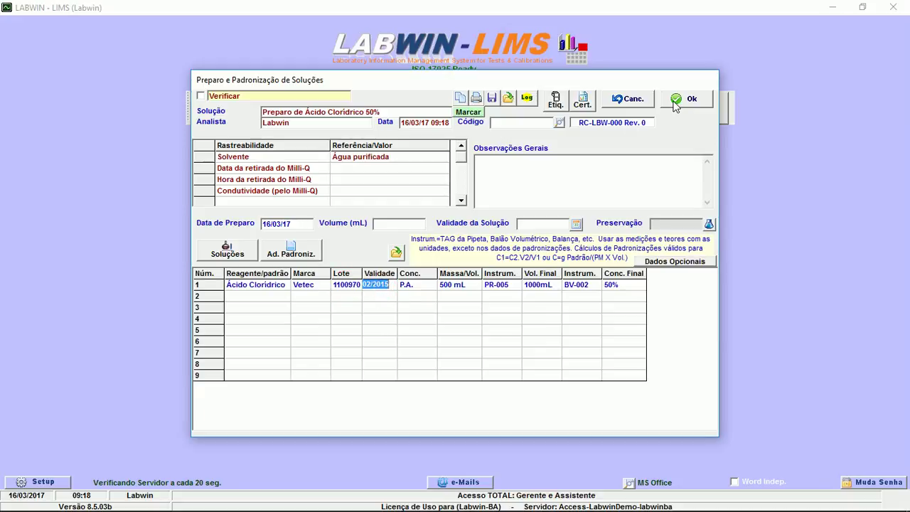
# Step: Add a Contra Pesagem de Padrão standardization to the copied hydrochloric acid solution and save the record
pyautogui.click(295, 255)
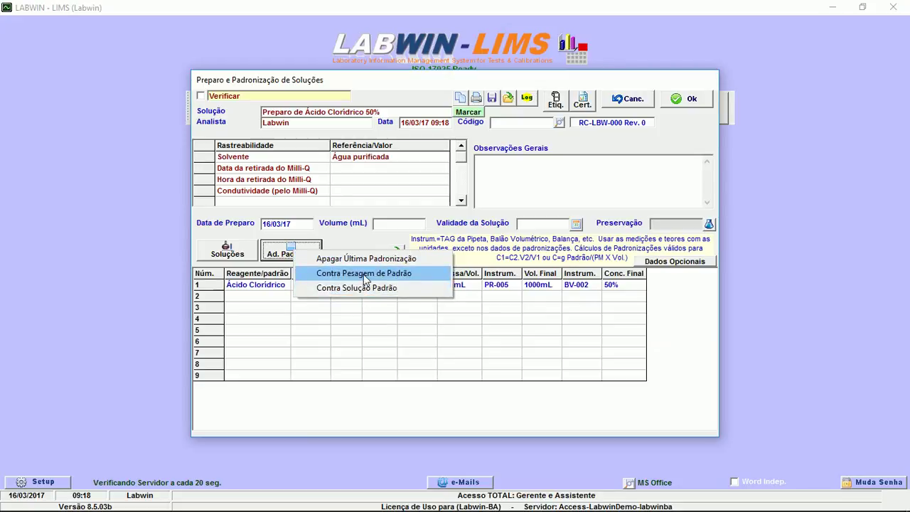
pyautogui.click(366, 278)
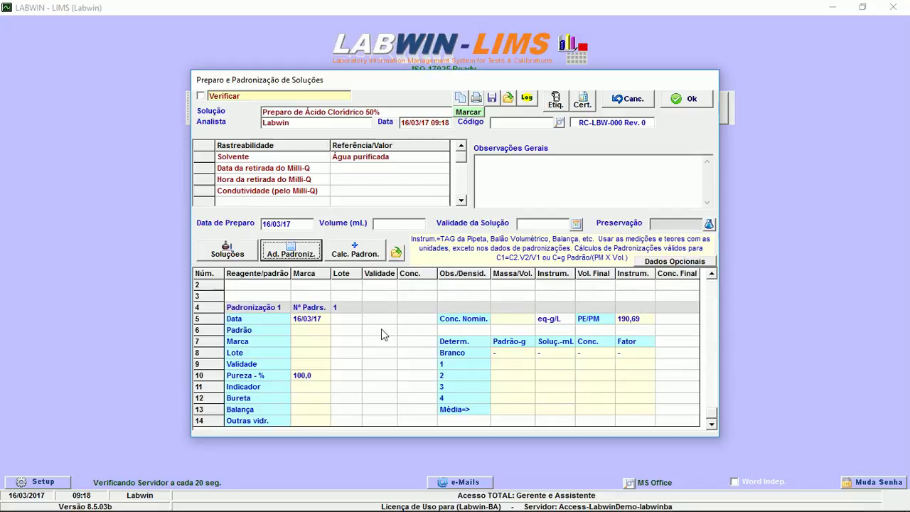
pyautogui.click(314, 342)
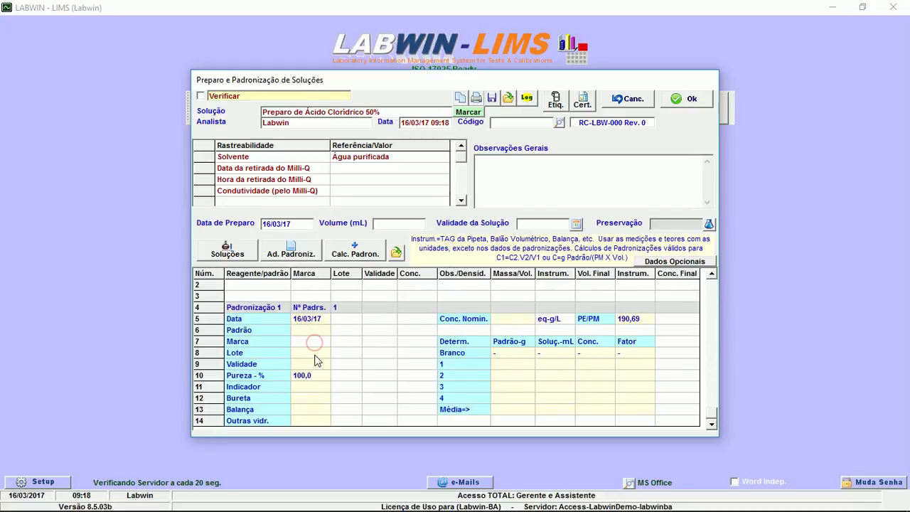
pyautogui.click(314, 365)
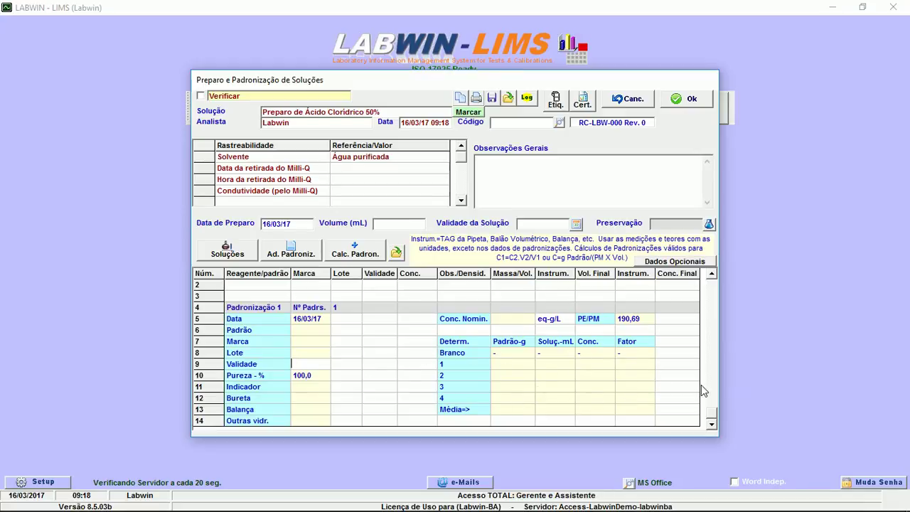
pyautogui.click(712, 317)
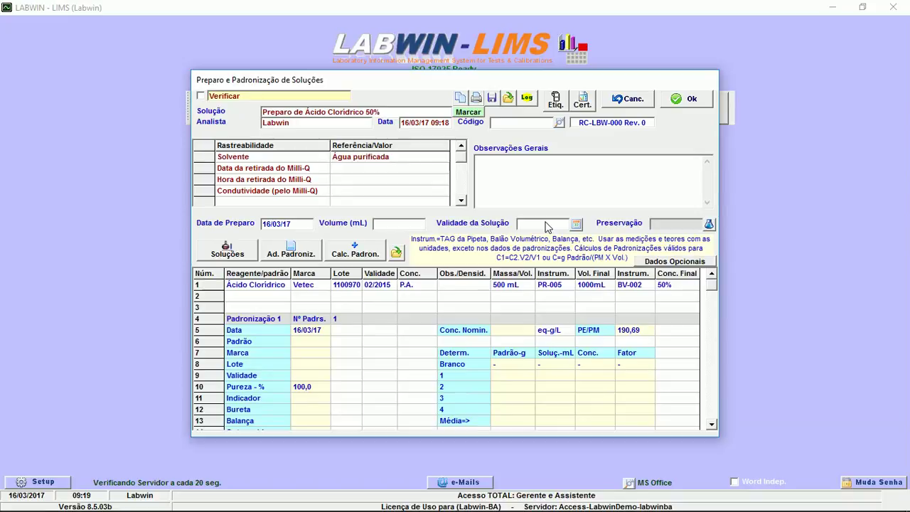
pyautogui.click(684, 98)
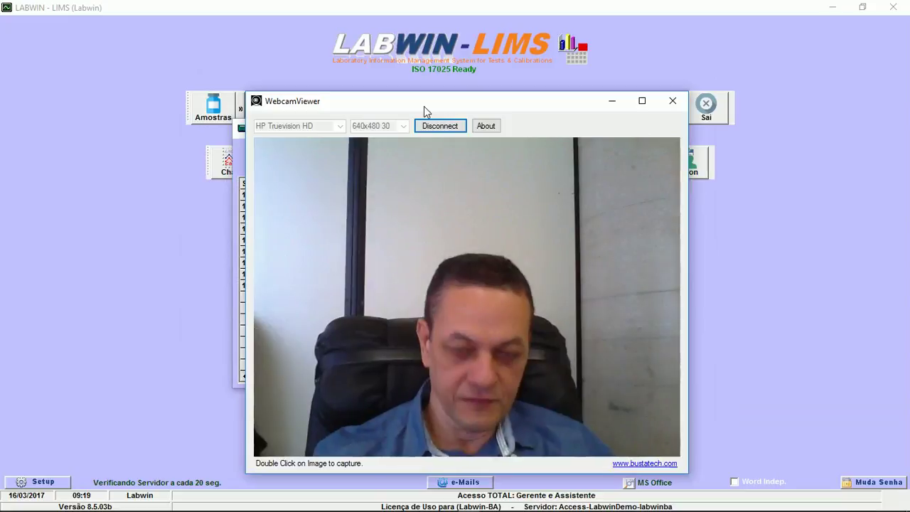